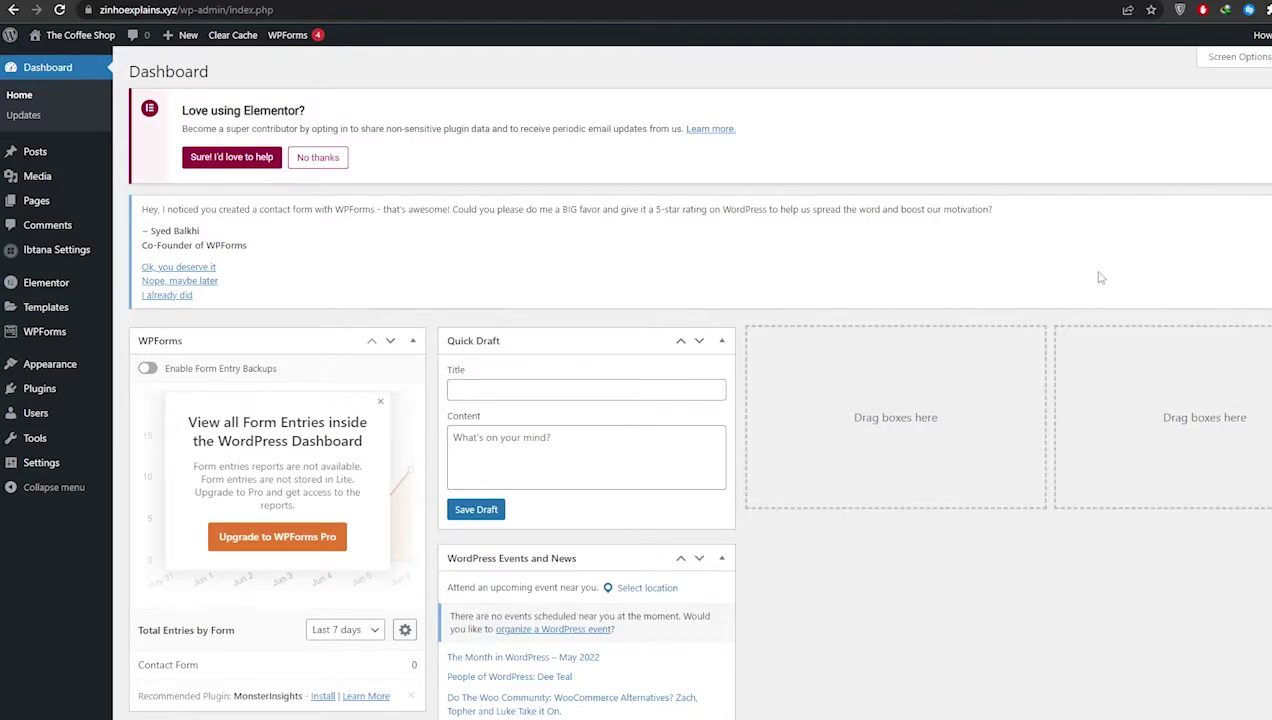
{"action": "scroll", "coordinate": [1095, 272], "scroll_direction": "down", "scroll_amount": 2}
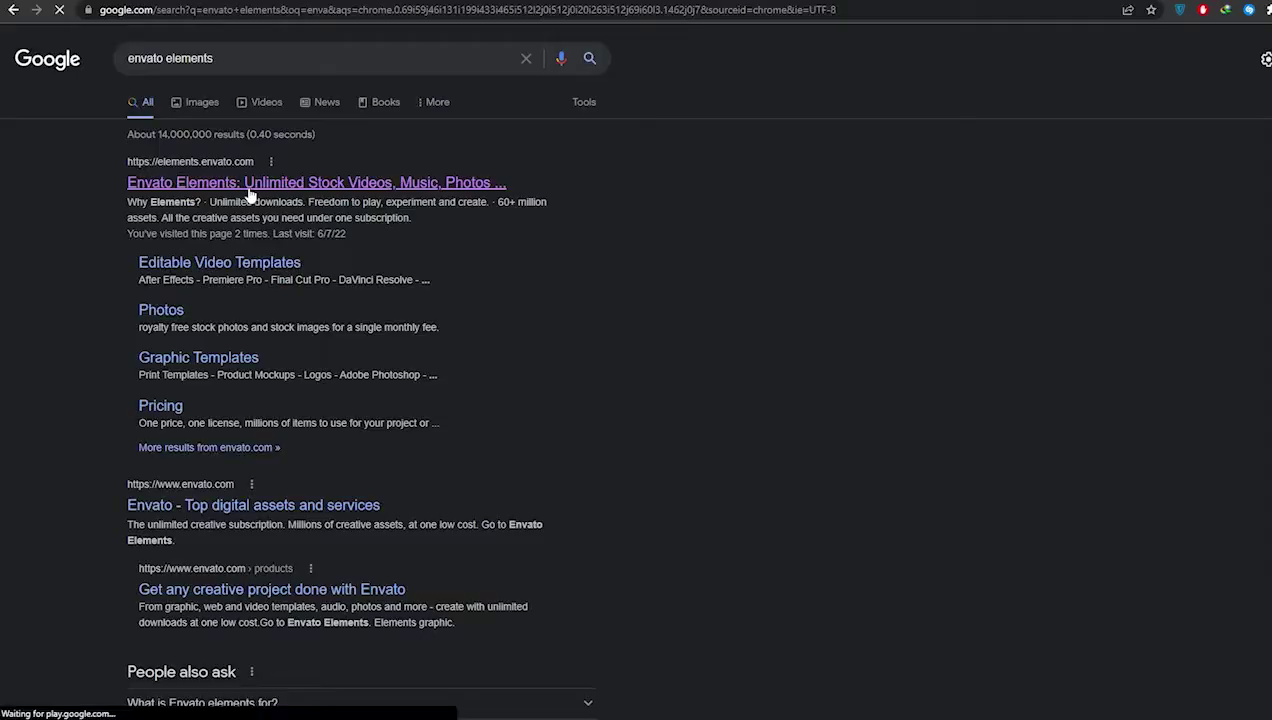
Open the Envato Elements site from the search results and go to its unlimited downloads subscription page.
{"action": "left_click", "coordinate": [250, 185]}
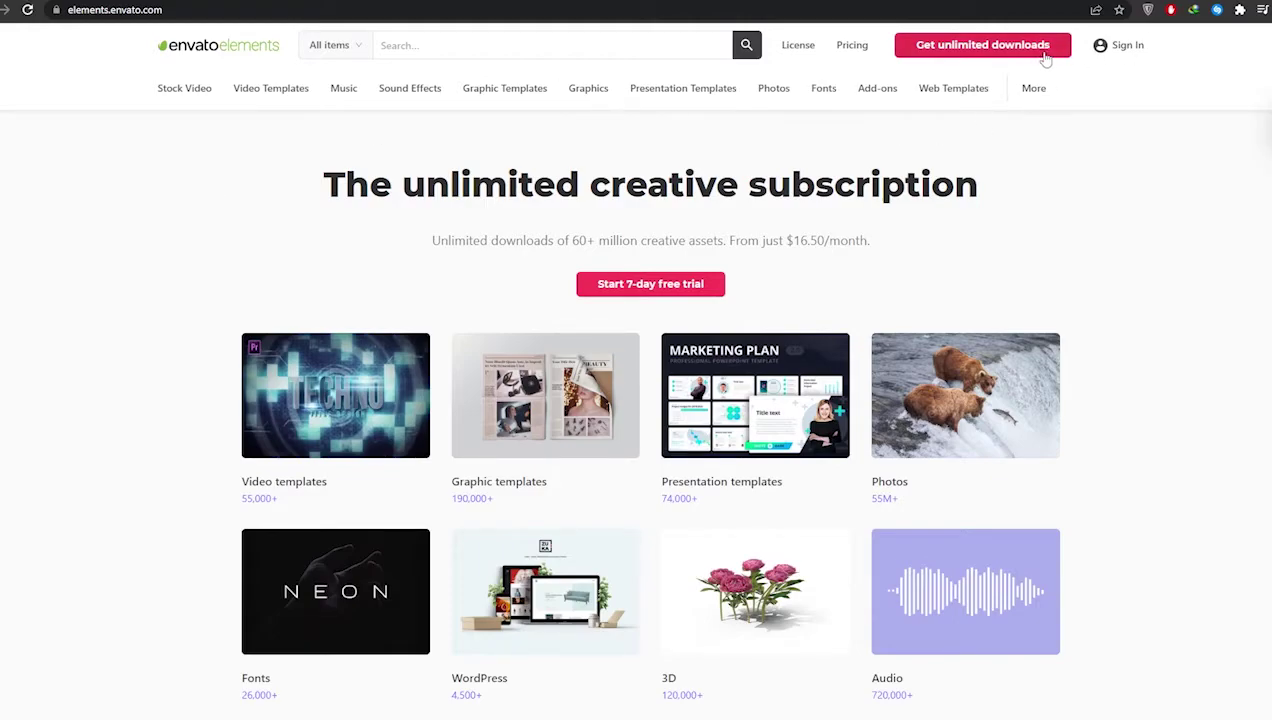
{"action": "left_click", "coordinate": [985, 46]}
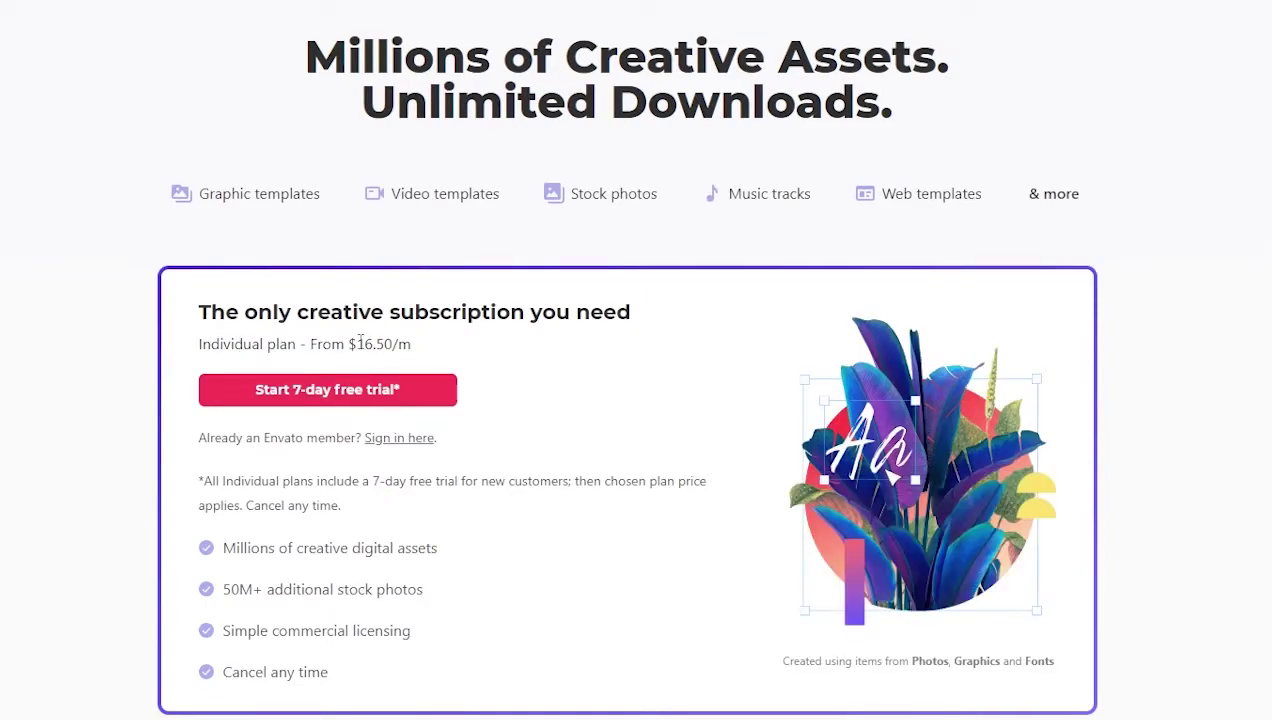
Examine the individual plan's monthly price, included features and cancellation terms.
{"action": "left_click_drag", "start_coordinate": [356, 344], "coordinate": [398, 344]}
{"action": "left_click", "coordinate": [446, 344]}
{"action": "scroll", "coordinate": [400, 346], "scroll_direction": "down", "scroll_amount": 1}
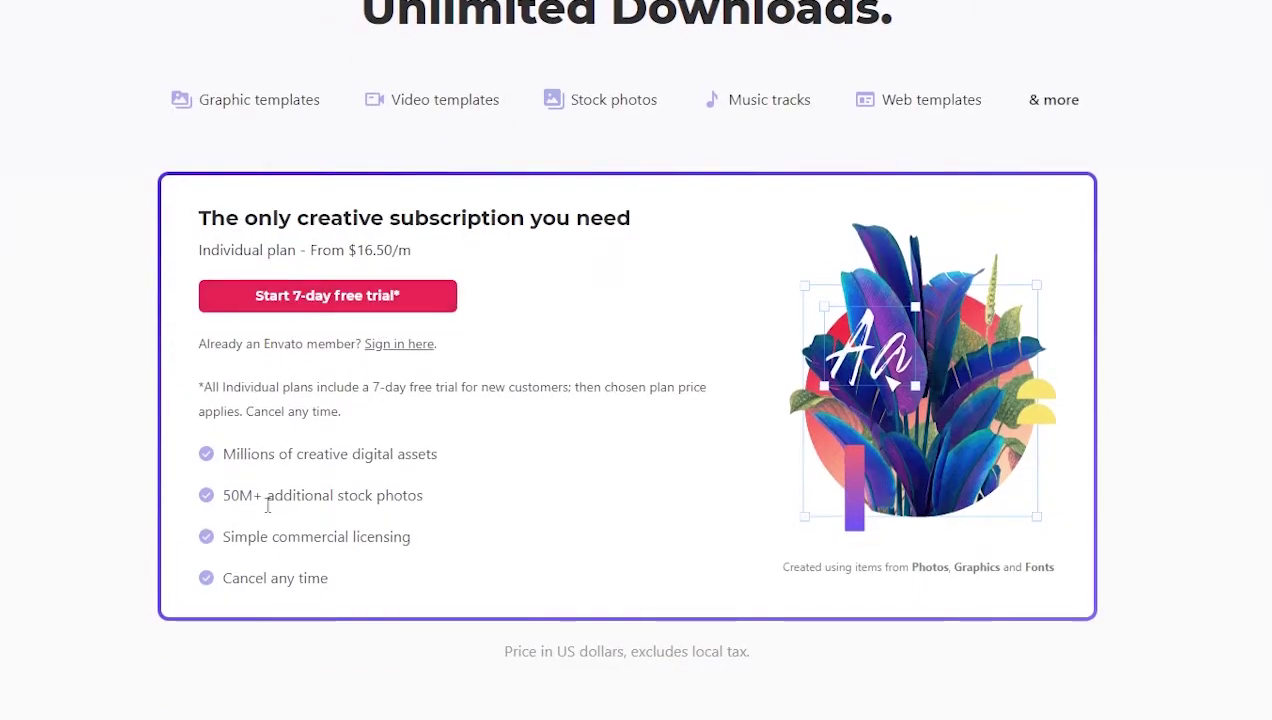
{"action": "left_click_drag", "start_coordinate": [223, 578], "coordinate": [349, 589]}
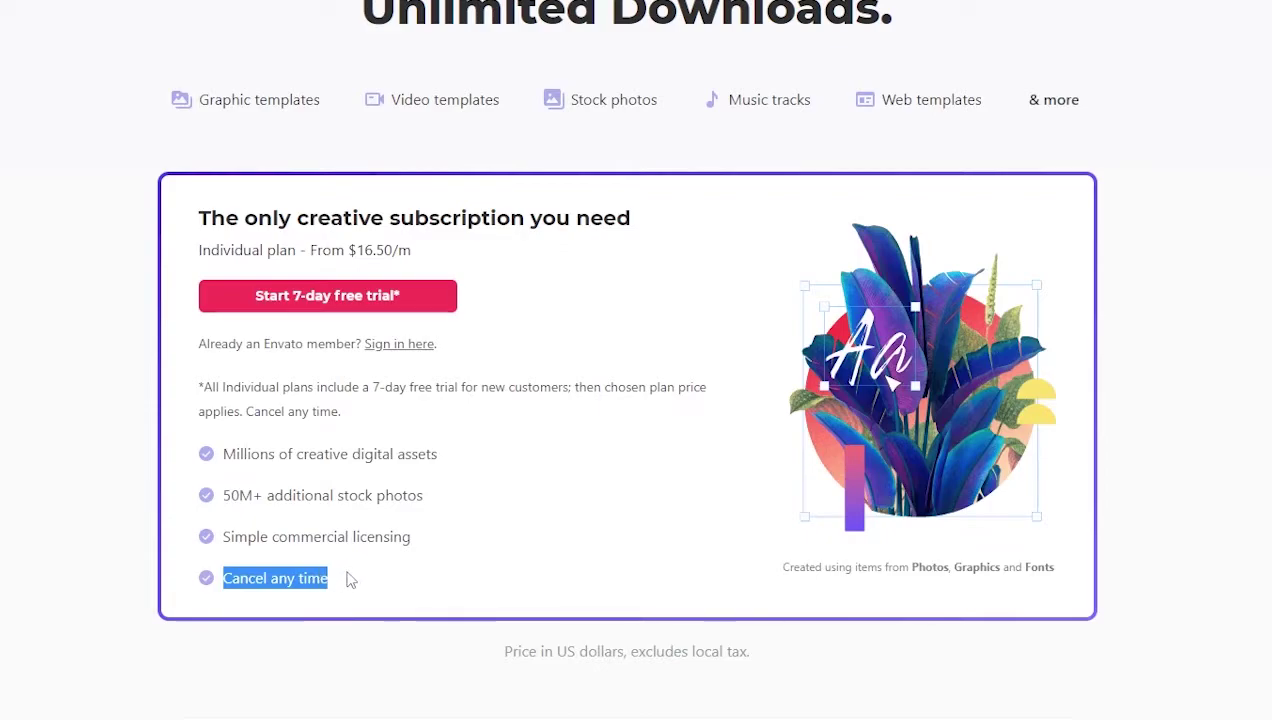
{"action": "left_click", "coordinate": [349, 579]}
{"action": "scroll", "coordinate": [351, 580], "scroll_direction": "down", "scroll_amount": 1}
{"action": "scroll", "coordinate": [355, 579], "scroll_direction": "down", "scroll_amount": 2}
{"action": "scroll", "coordinate": [420, 540], "scroll_direction": "up", "scroll_amount": 3}
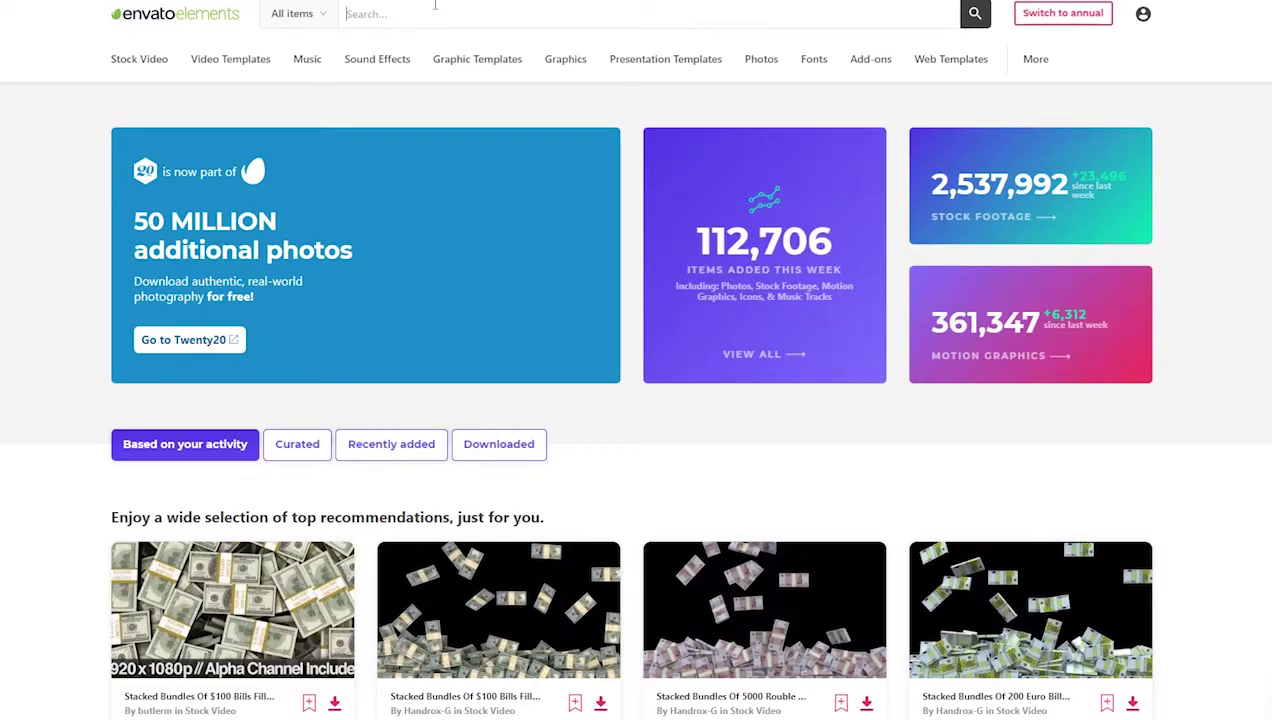
Limit the Envato Elements search to WordPress items and search for "movers and packers".
{"action": "left_click", "coordinate": [318, 14]}
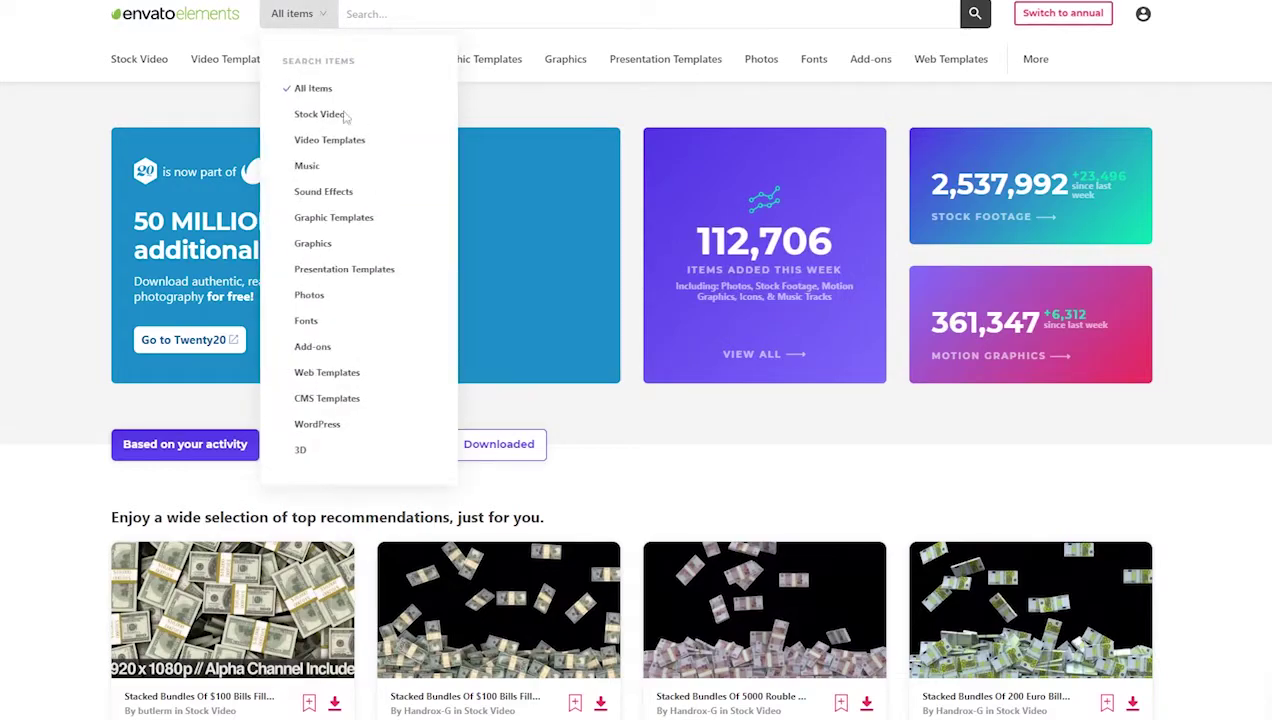
{"action": "left_click", "coordinate": [319, 427]}
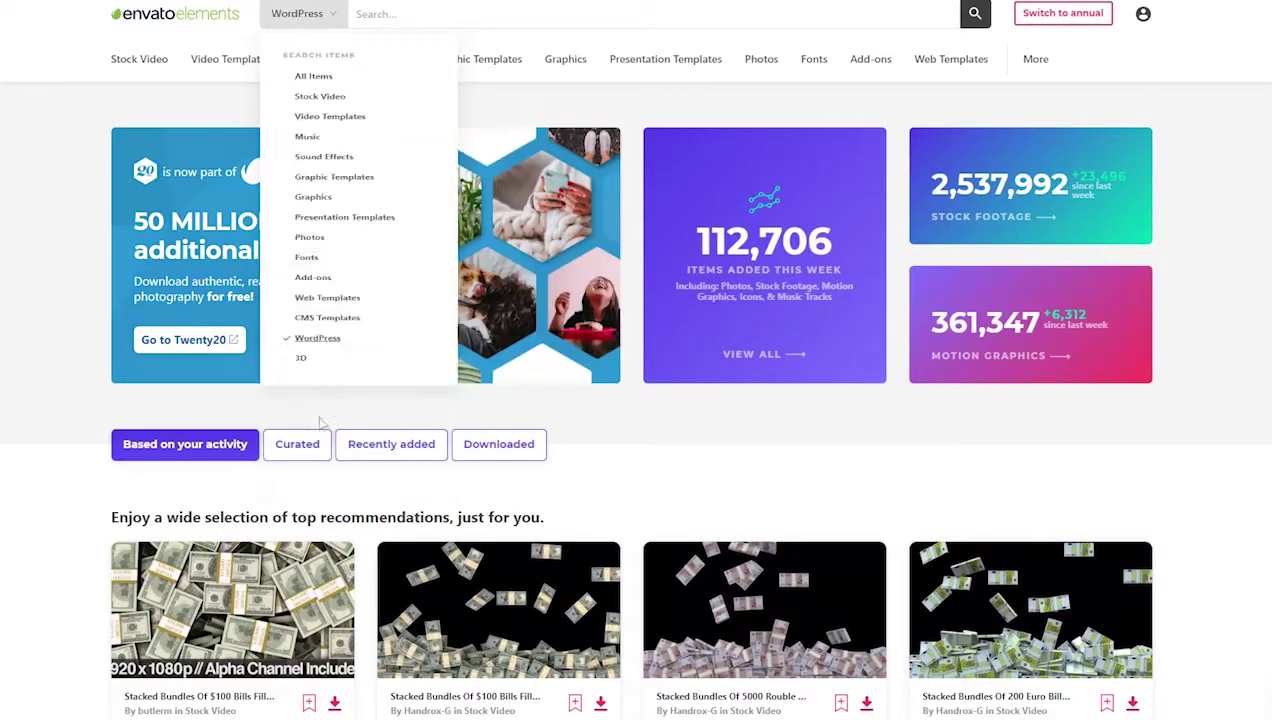
{"action": "left_click", "coordinate": [337, 20]}
{"action": "left_click", "coordinate": [318, 422]}
{"action": "left_click", "coordinate": [407, 15]}
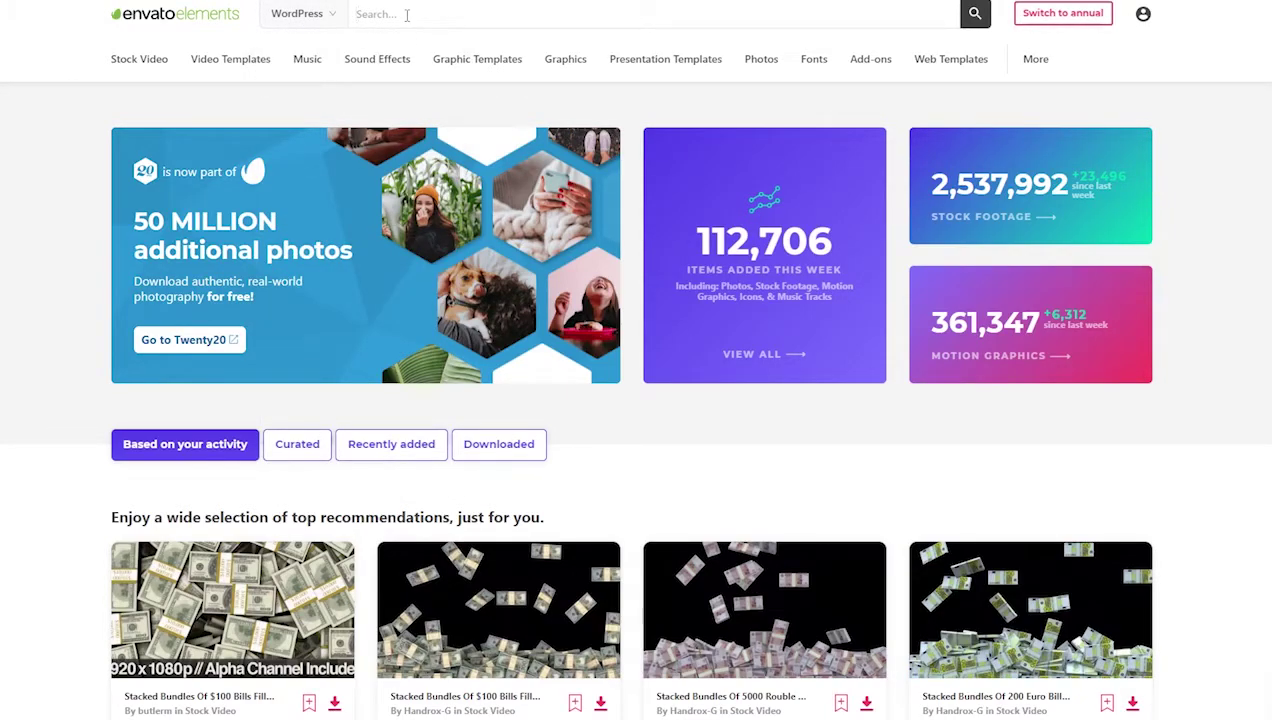
{"action": "type", "text": "movers and packers"}
{"action": "key", "text": "Return"}
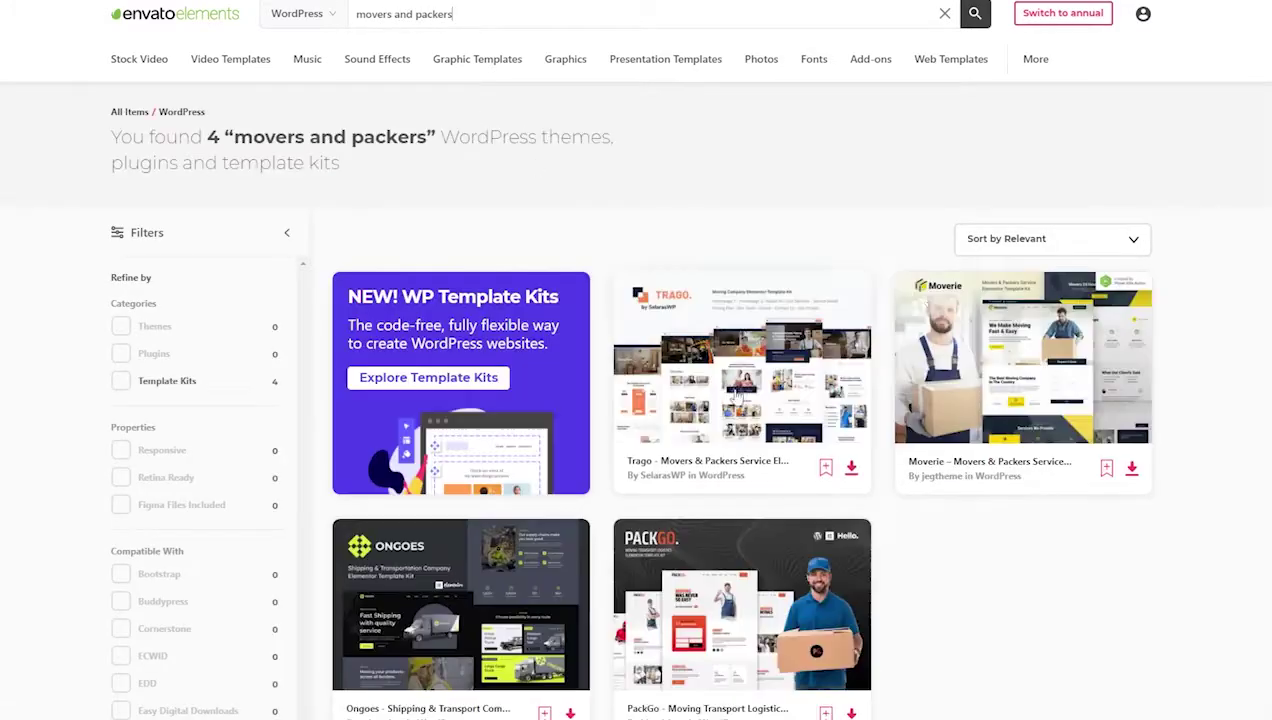
Browse the matching WordPress template kits and the similar items for a suitable moving company design.
{"action": "scroll", "coordinate": [995, 455], "scroll_direction": "down", "scroll_amount": 3}
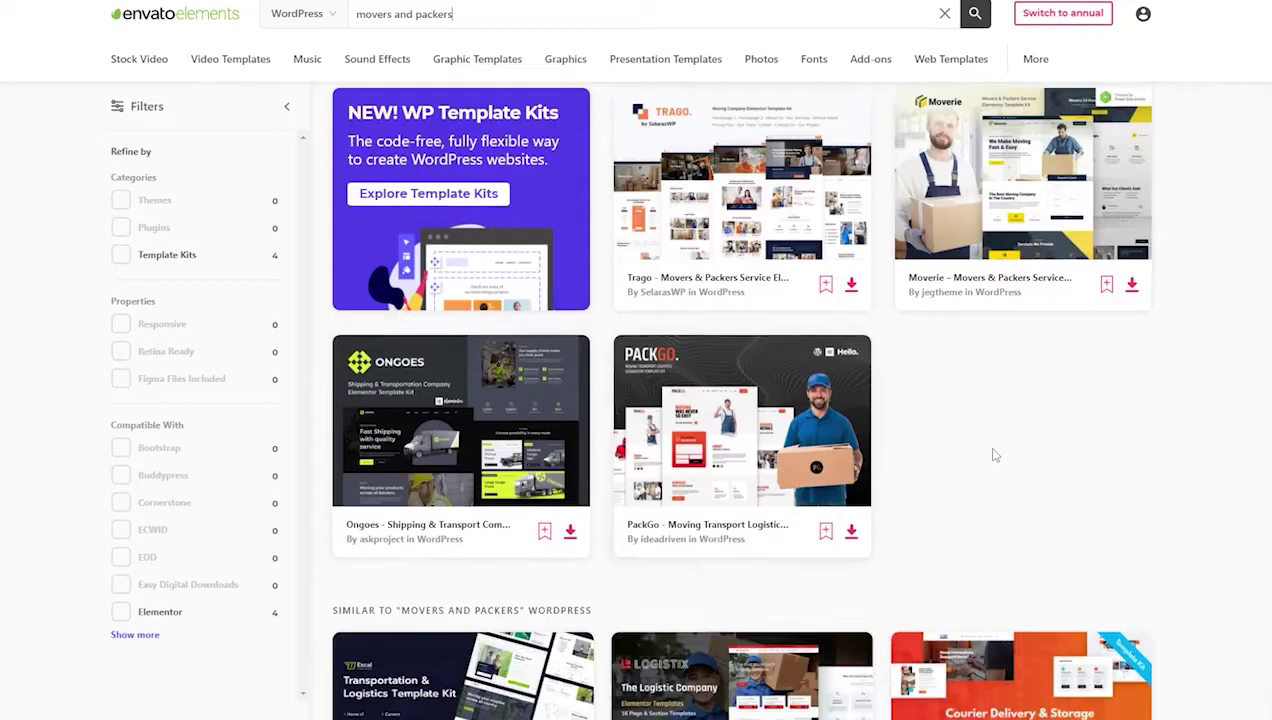
{"action": "scroll", "coordinate": [990, 453], "scroll_direction": "down", "scroll_amount": 2}
{"action": "scroll", "coordinate": [872, 281], "scroll_direction": "up", "scroll_amount": 3}
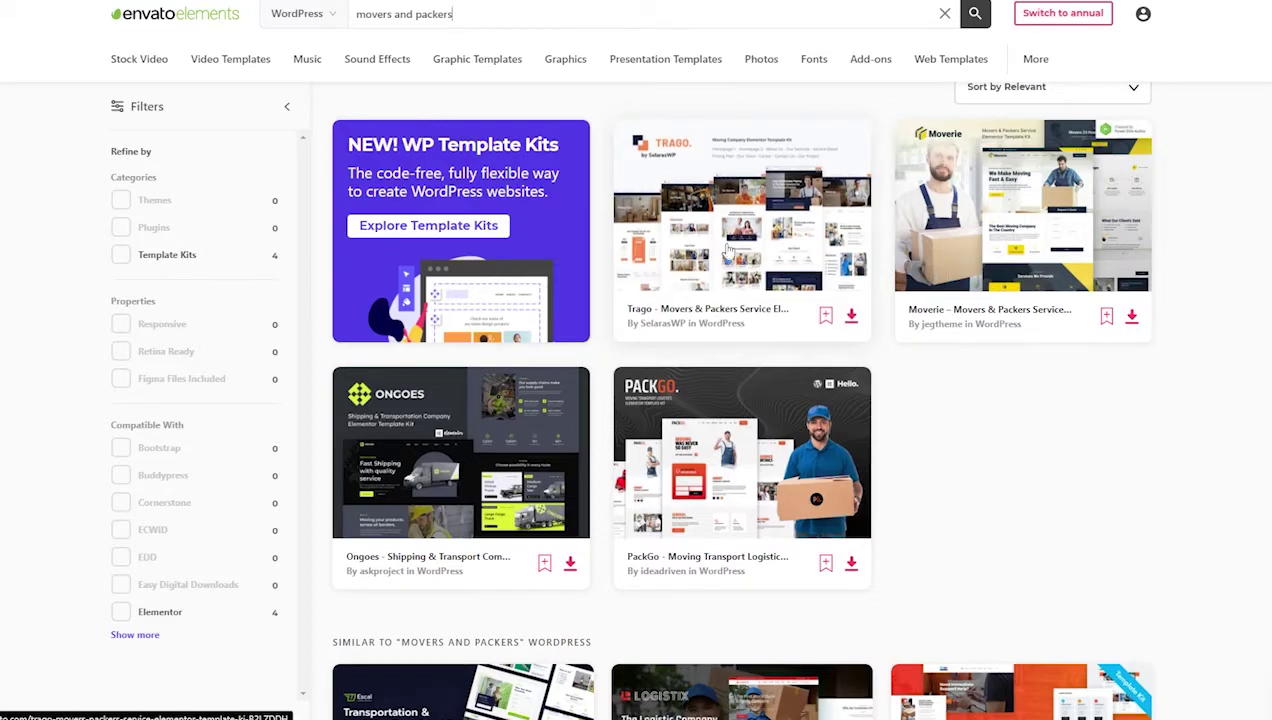
{"action": "scroll", "coordinate": [705, 253], "scroll_direction": "down", "scroll_amount": 5}
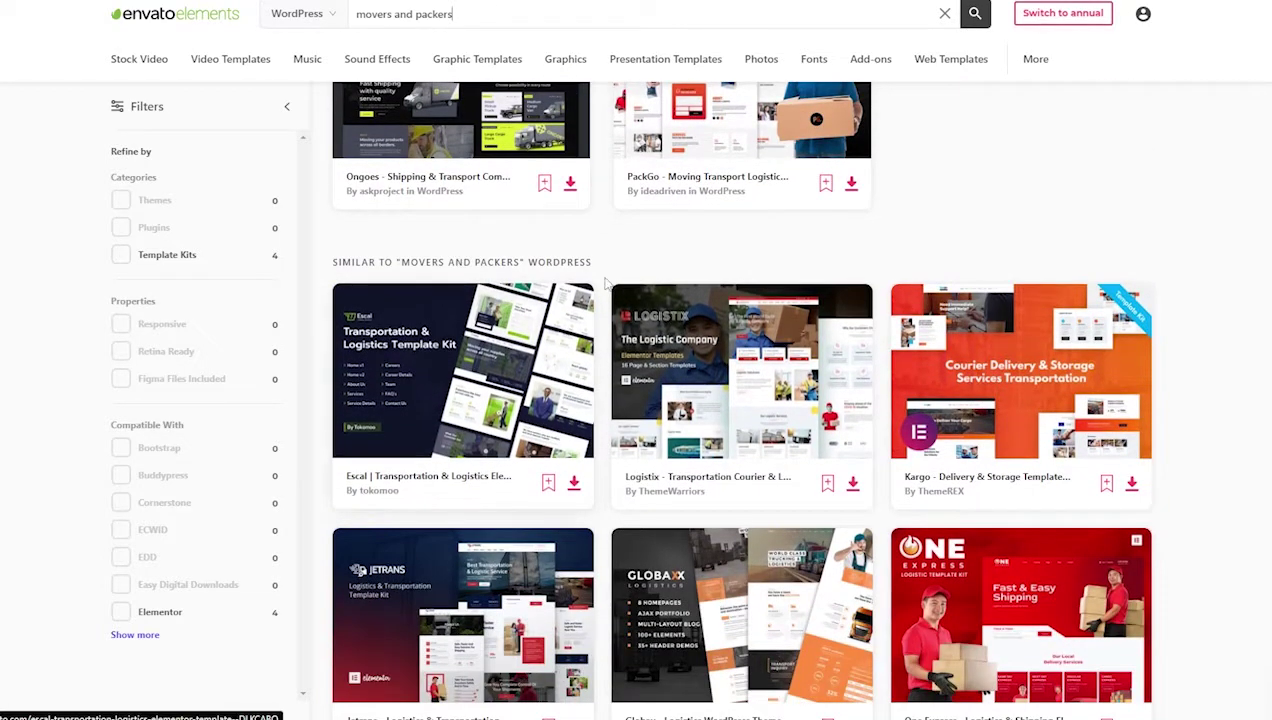
{"action": "scroll", "coordinate": [880, 344], "scroll_direction": "down", "scroll_amount": 5}
{"action": "scroll", "coordinate": [880, 344], "scroll_direction": "down", "scroll_amount": 3}
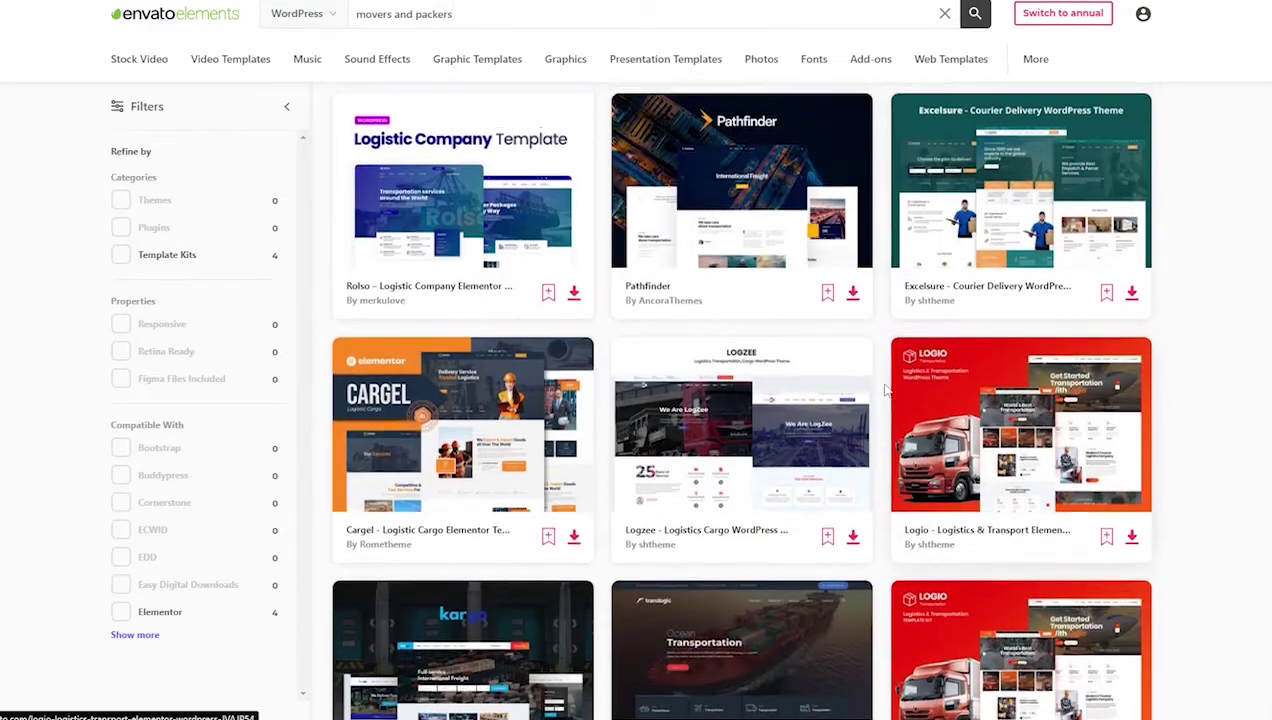
{"action": "scroll", "coordinate": [882, 370], "scroll_direction": "up", "scroll_amount": 10}
{"action": "scroll", "coordinate": [883, 388], "scroll_direction": "down", "scroll_amount": 2}
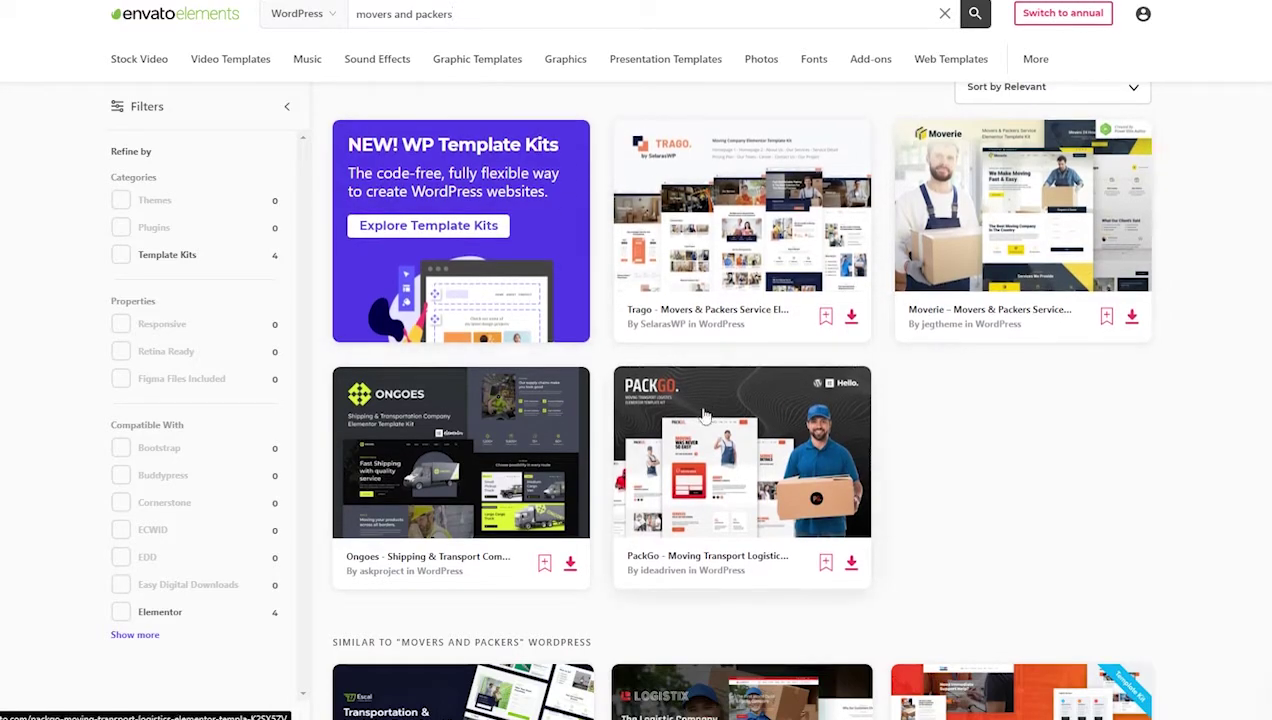
Open the Ongoes - Shipping & Transport Company Elementor Template Kit and examine its images, features and compatibility details.
{"action": "left_click", "coordinate": [501, 484]}
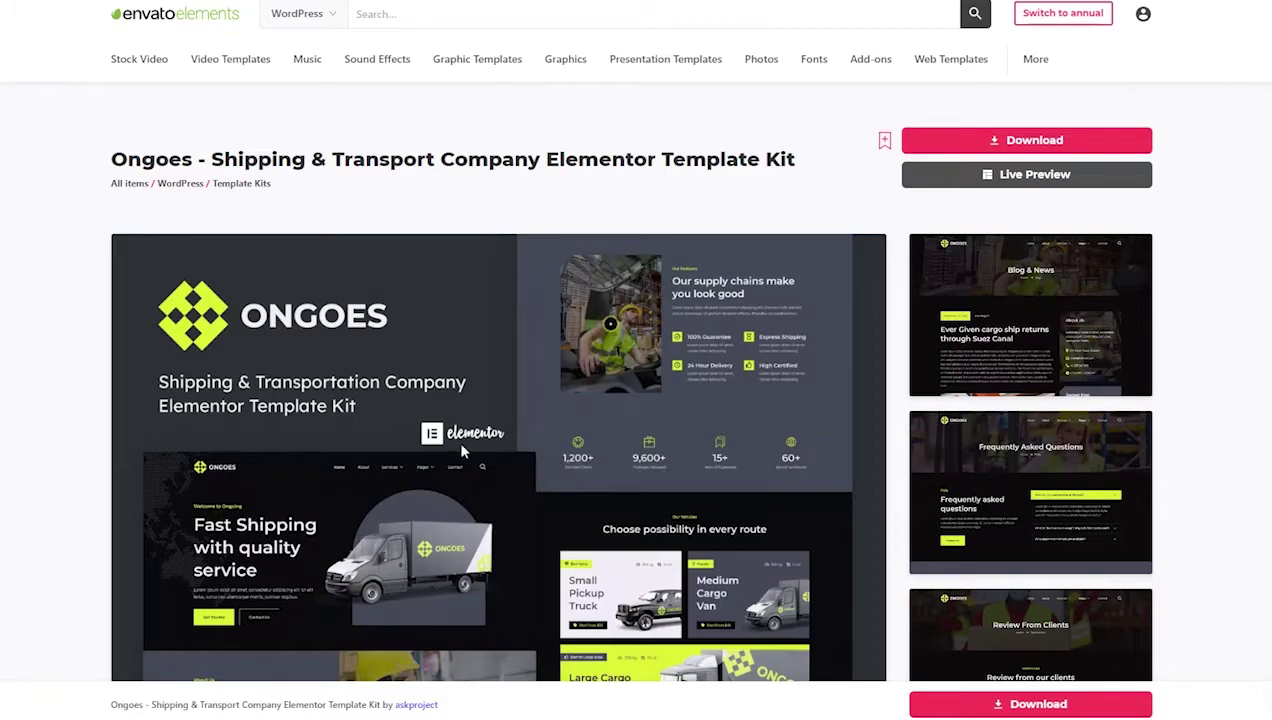
{"action": "scroll", "coordinate": [549, 443], "scroll_direction": "down", "scroll_amount": 3}
{"action": "scroll", "coordinate": [656, 378], "scroll_direction": "up", "scroll_amount": 3}
{"action": "scroll", "coordinate": [551, 295], "scroll_direction": "down", "scroll_amount": 2}
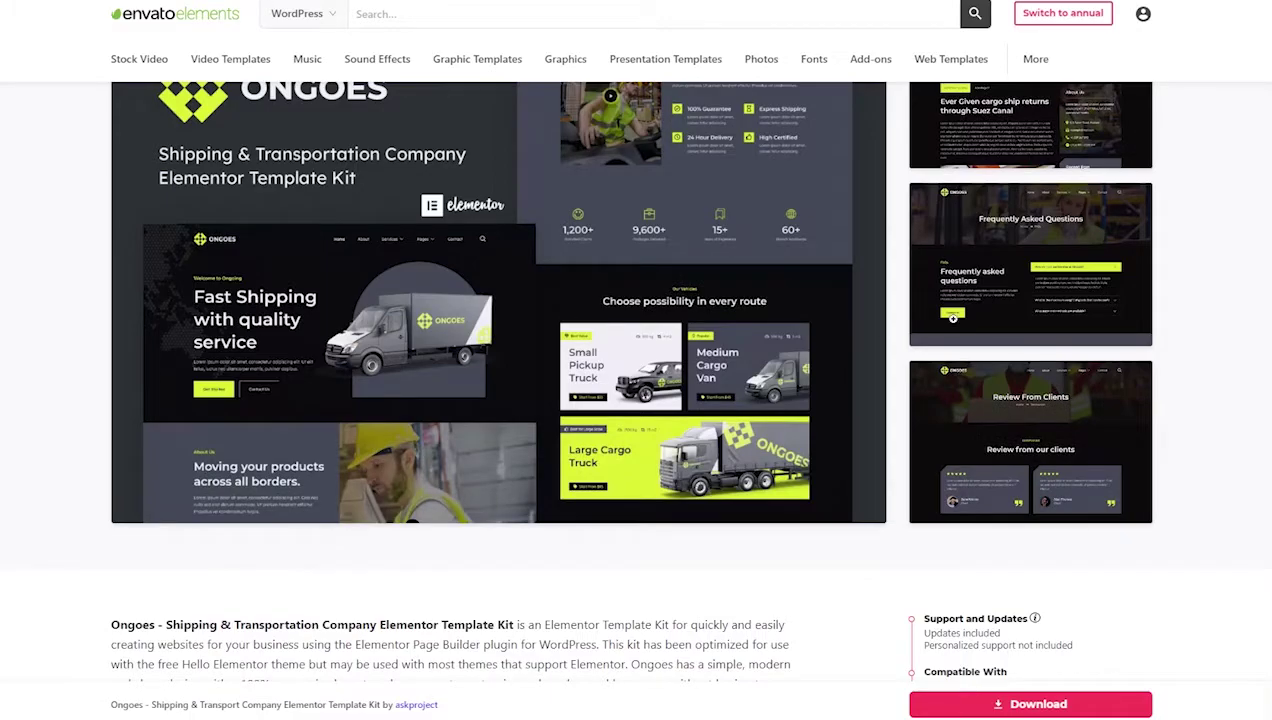
{"action": "scroll", "coordinate": [800, 290], "scroll_direction": "up", "scroll_amount": 2}
{"action": "scroll", "coordinate": [993, 275], "scroll_direction": "down", "scroll_amount": 1}
{"action": "scroll", "coordinate": [995, 276], "scroll_direction": "down", "scroll_amount": 5}
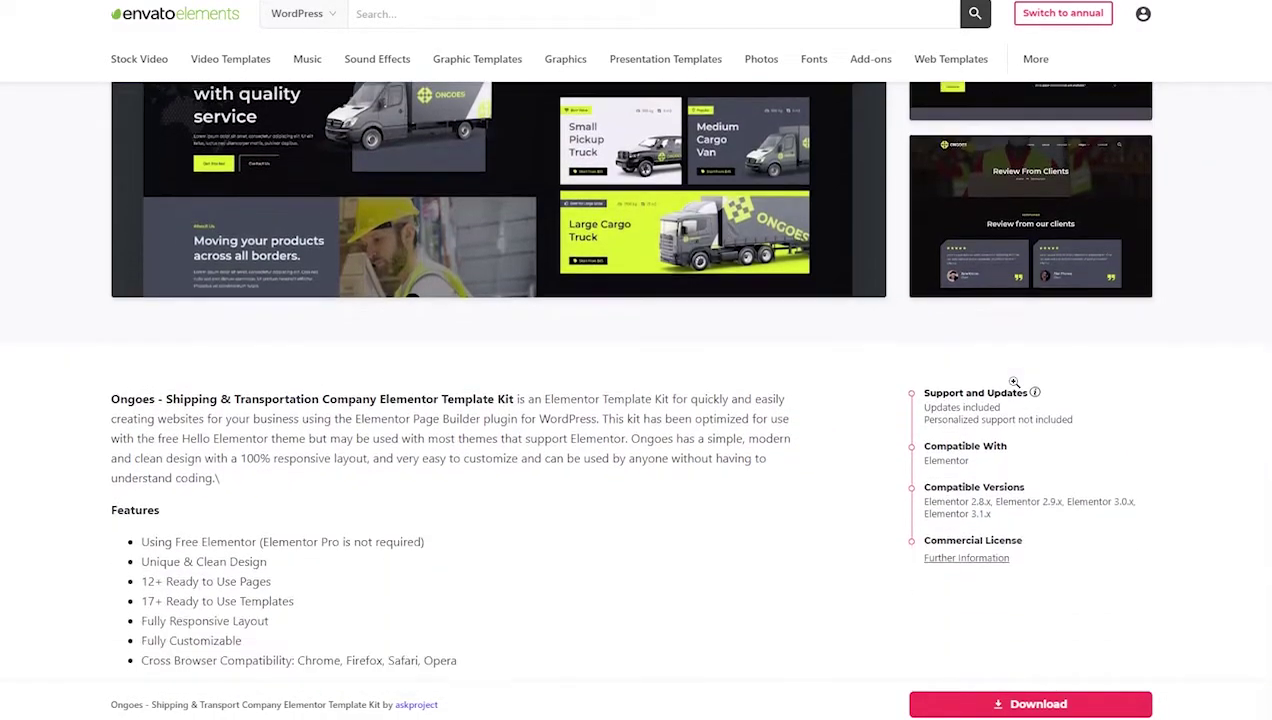
{"action": "scroll", "coordinate": [1036, 389], "scroll_direction": "up", "scroll_amount": 5}
{"action": "scroll", "coordinate": [1022, 150], "scroll_direction": "up", "scroll_amount": 1}
Open the live preview of the Ongoes template kit and look through the sections of its demo page.
{"action": "left_click", "coordinate": [1012, 184]}
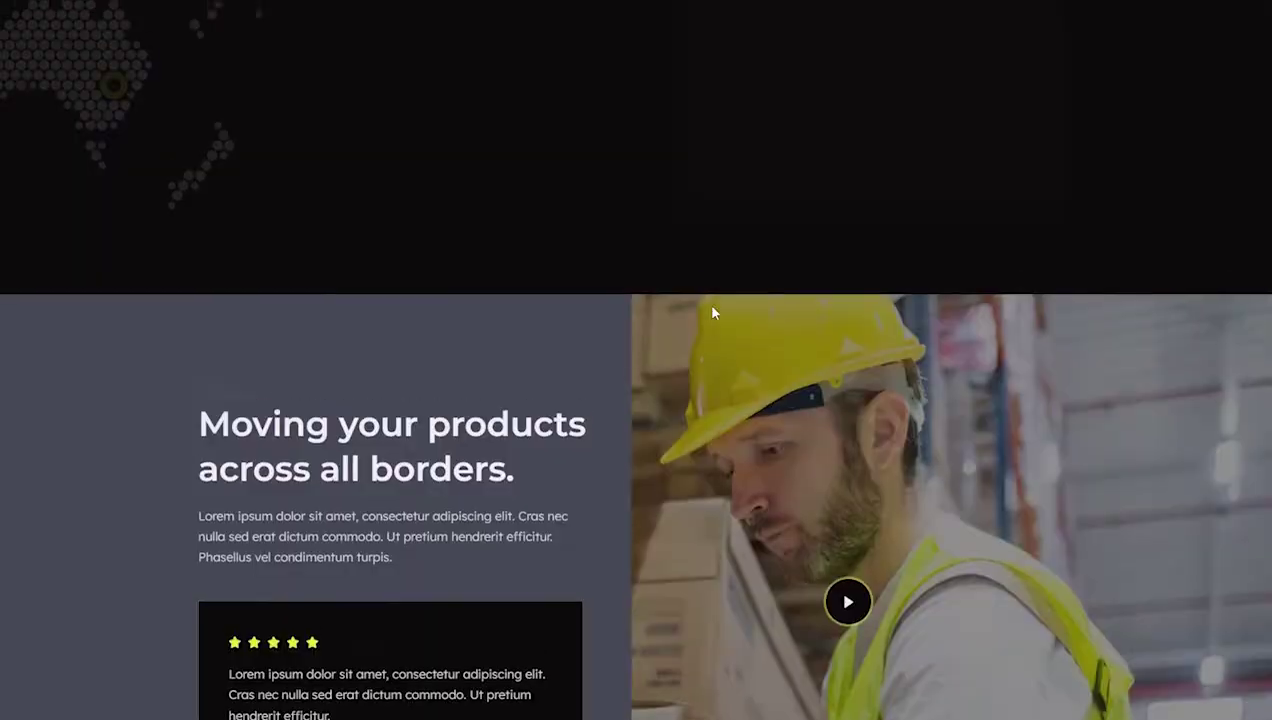
{"action": "scroll", "coordinate": [712, 314], "scroll_direction": "down", "scroll_amount": 2}
{"action": "scroll", "coordinate": [712, 310], "scroll_direction": "down", "scroll_amount": 18}
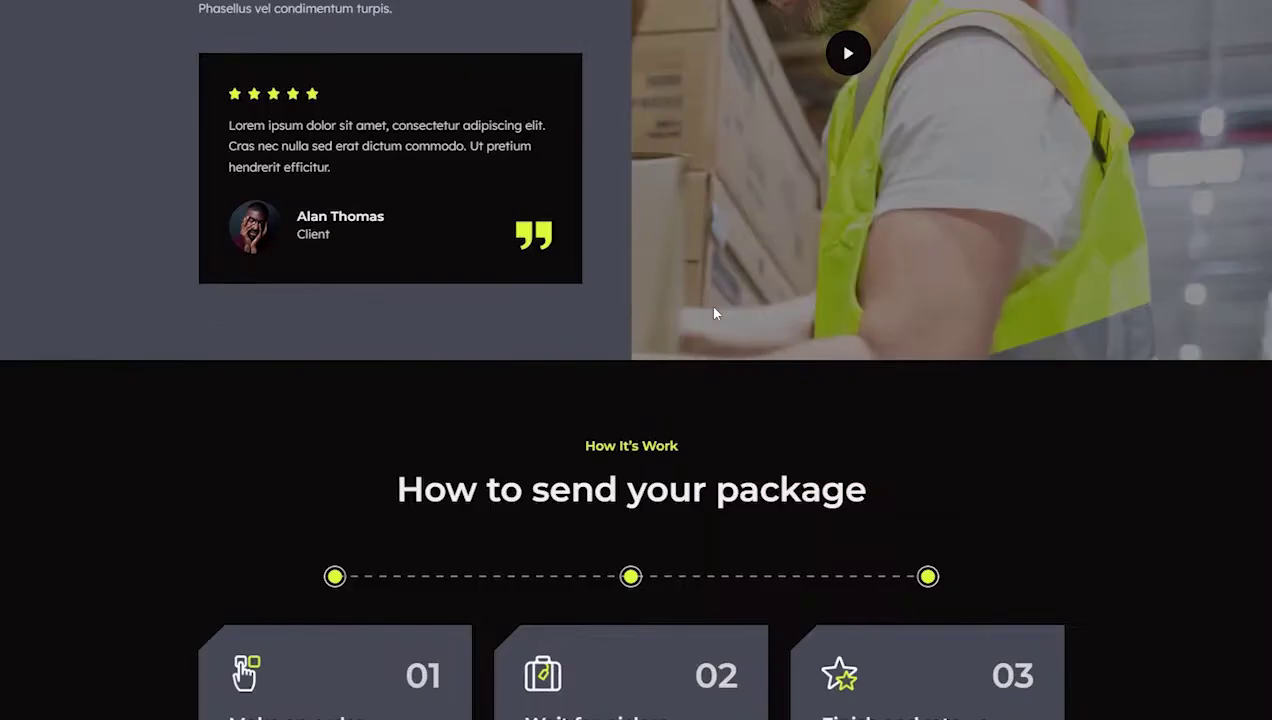
{"action": "scroll", "coordinate": [713, 340], "scroll_direction": "down", "scroll_amount": 15}
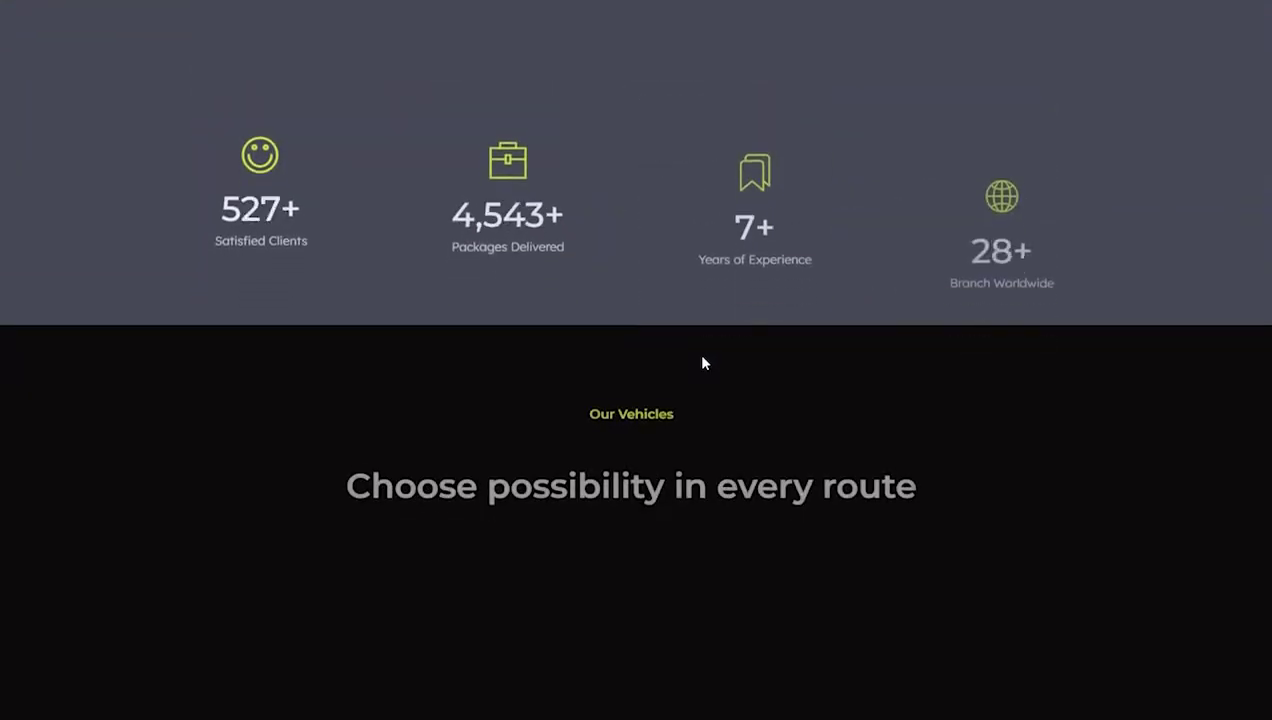
{"action": "scroll", "coordinate": [703, 363], "scroll_direction": "up", "scroll_amount": 15}
{"action": "scroll", "coordinate": [703, 363], "scroll_direction": "up", "scroll_amount": 18}
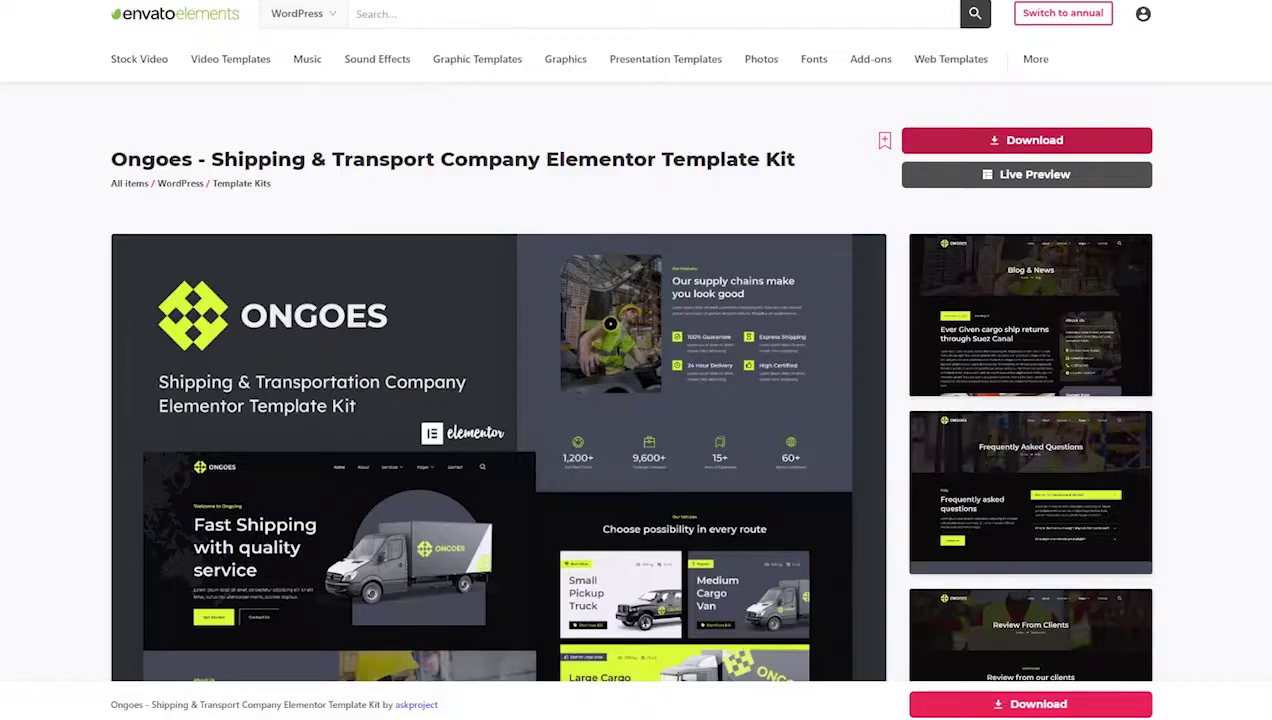
Bring up the download options for the Ongoes template kit and close them.
{"action": "left_click", "coordinate": [1017, 145]}
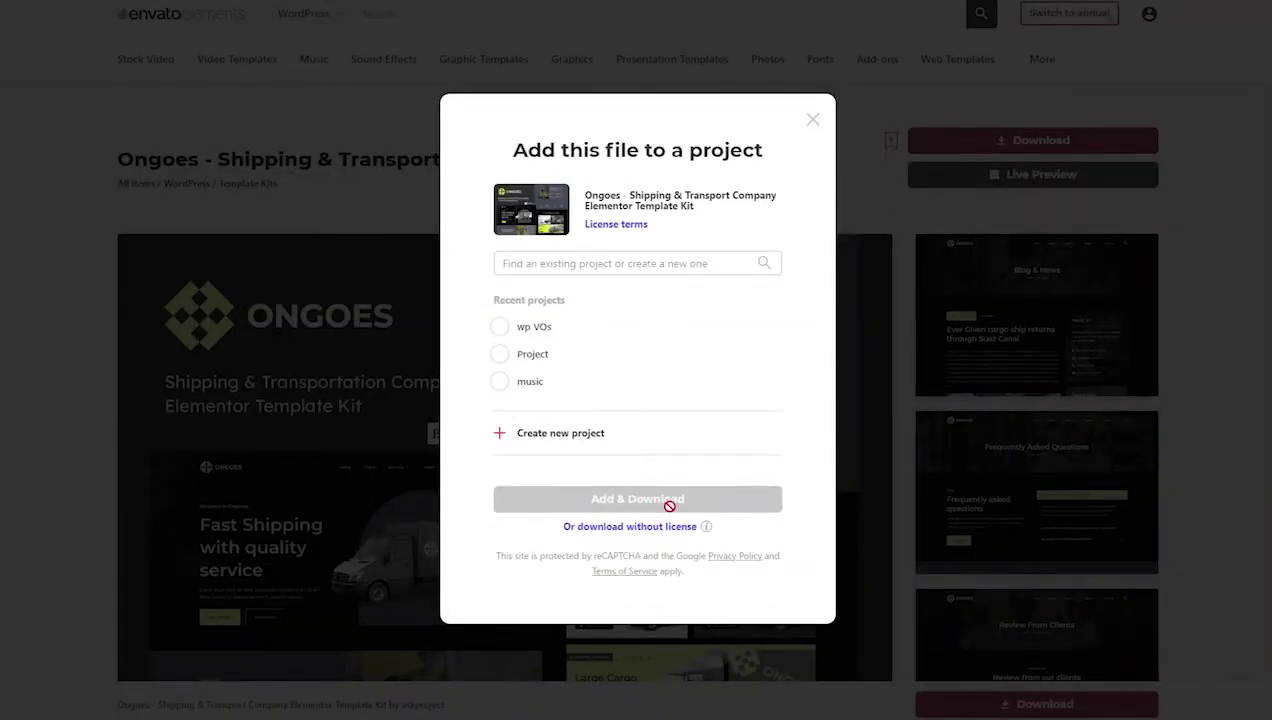
{"action": "left_click", "coordinate": [812, 121]}
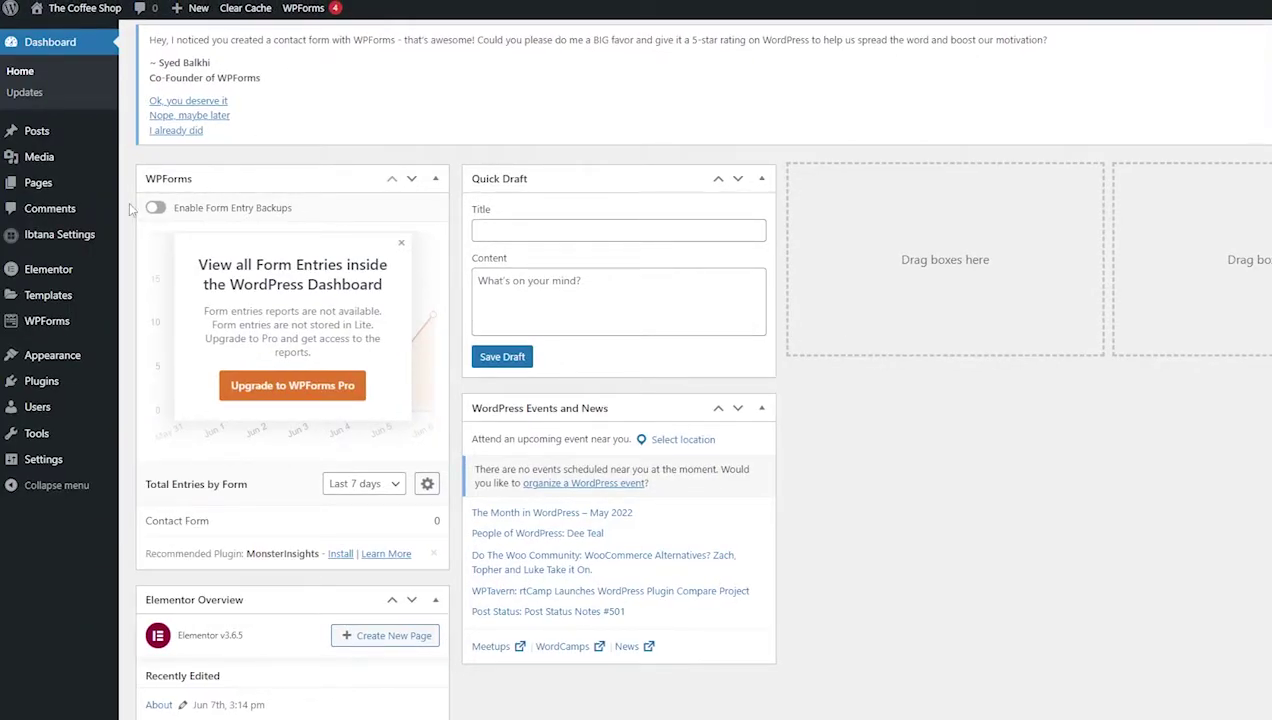
Switch to the WordPress admin and search the plugins available for installation for "import kit".
{"action": "mouse_move", "coordinate": [50, 386]}
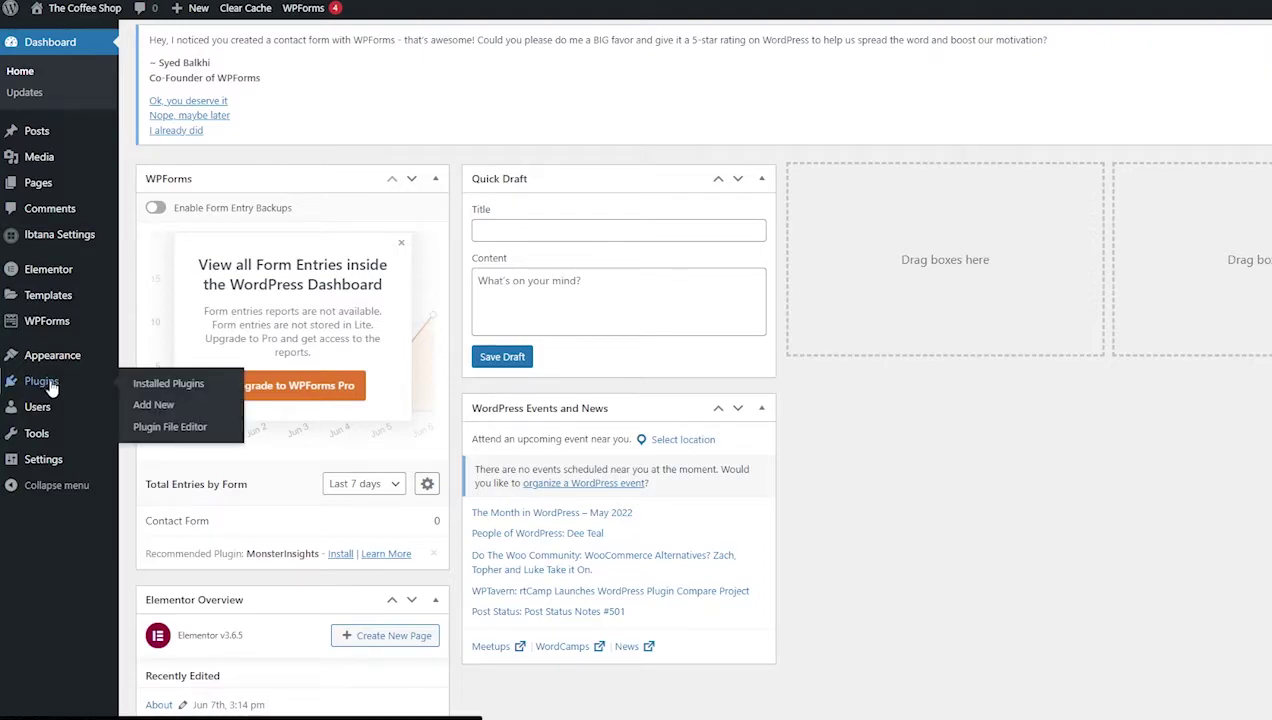
{"action": "left_click", "coordinate": [79, 387]}
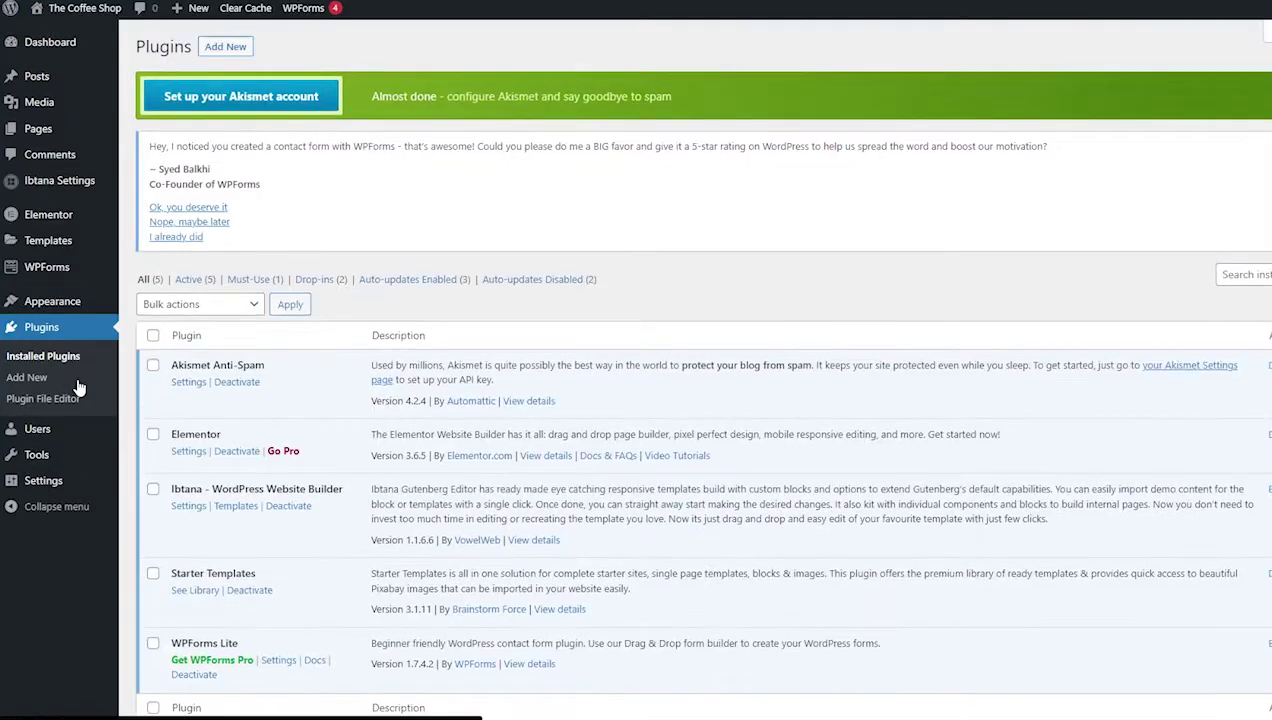
{"action": "left_click", "coordinate": [208, 50]}
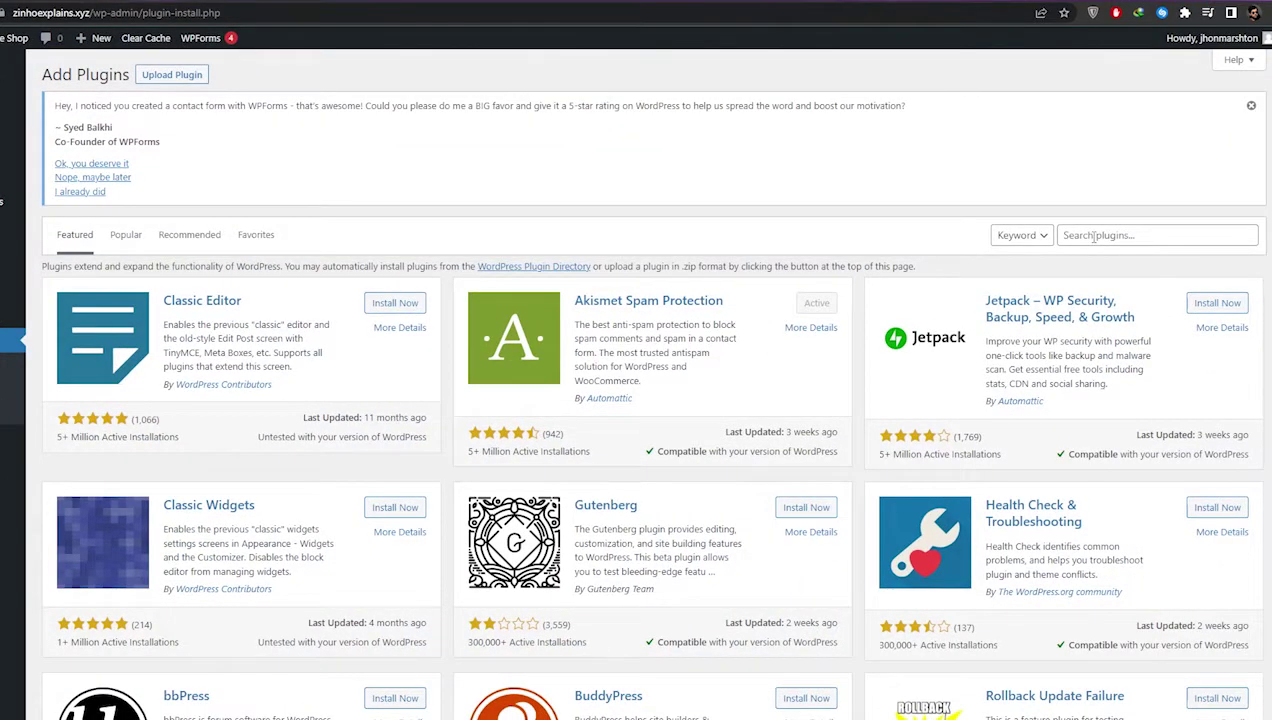
{"action": "left_click", "coordinate": [1094, 235]}
{"action": "type", "text": "import"}
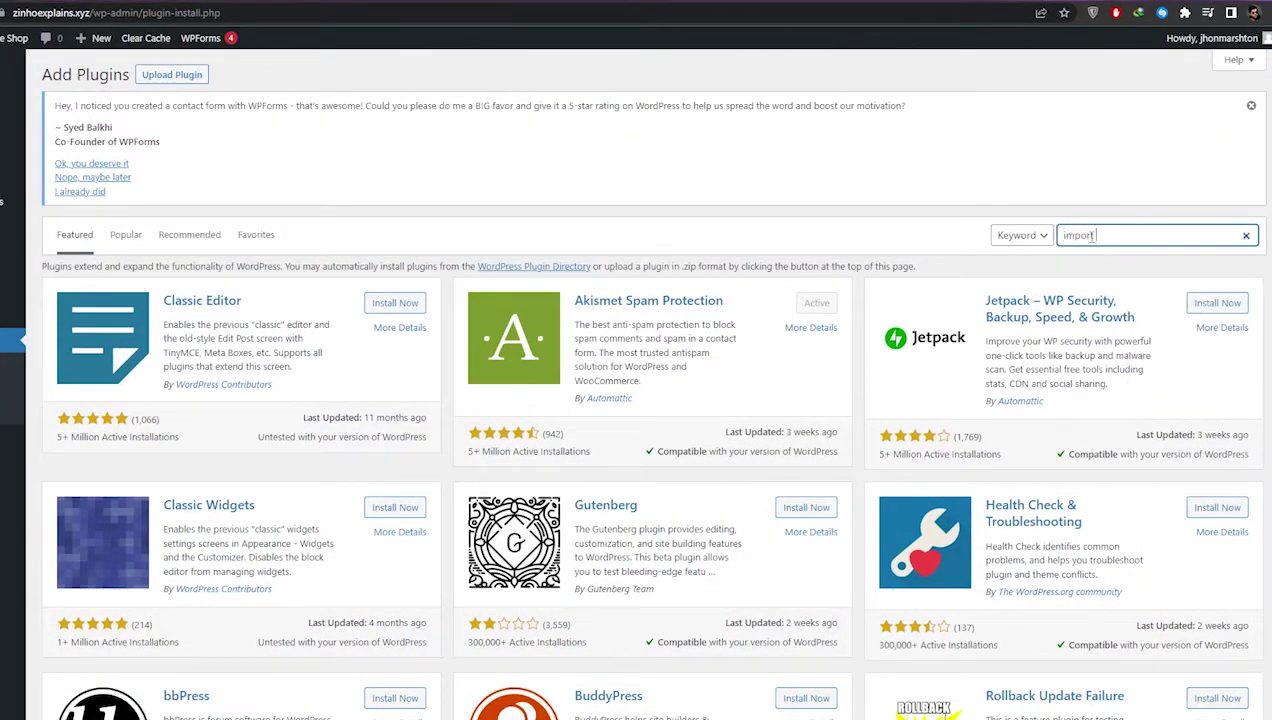
{"action": "type", "text": " kit"}
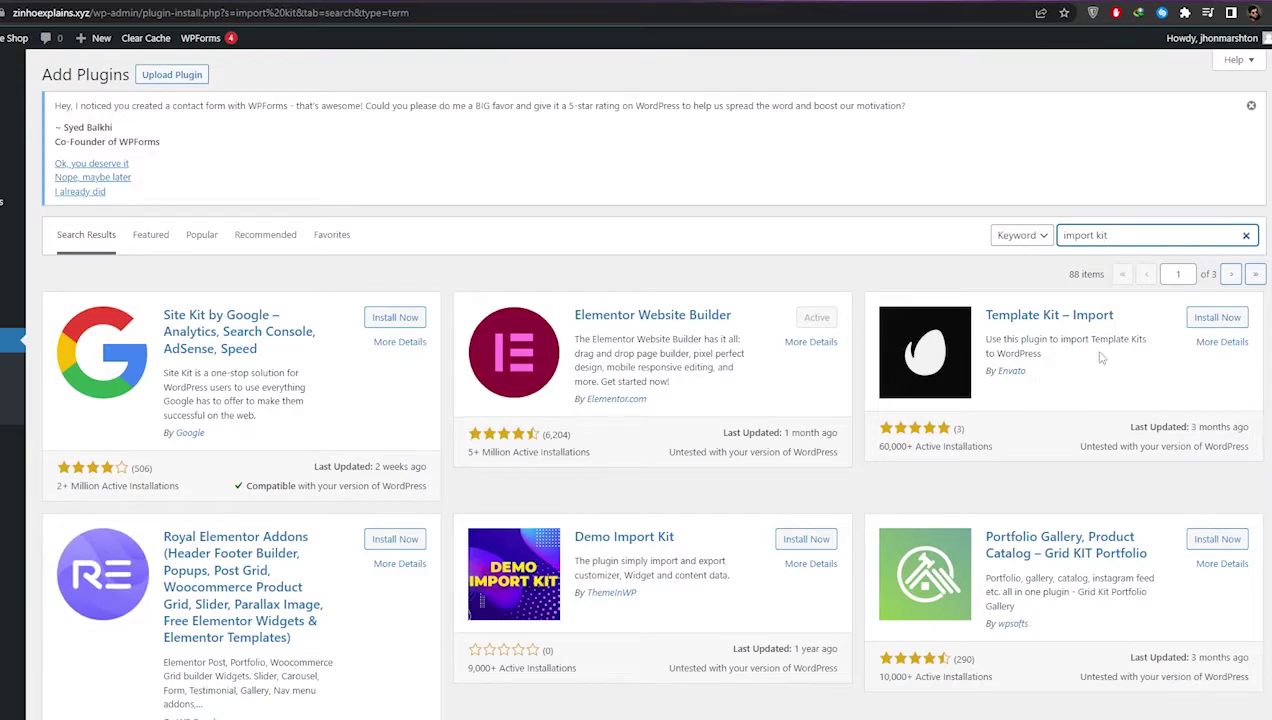
Install and activate the Template Kit – Import plugin by Envato.
{"action": "left_click", "coordinate": [1212, 321]}
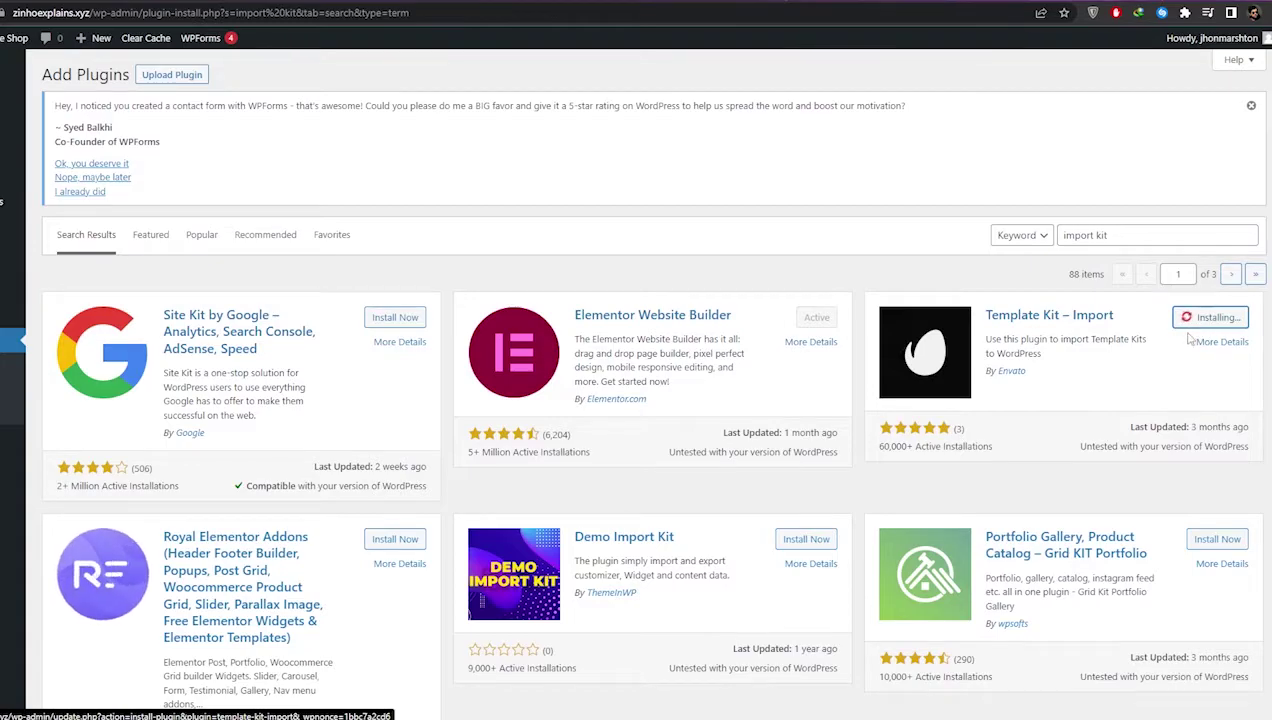
{"action": "left_click", "coordinate": [1223, 318]}
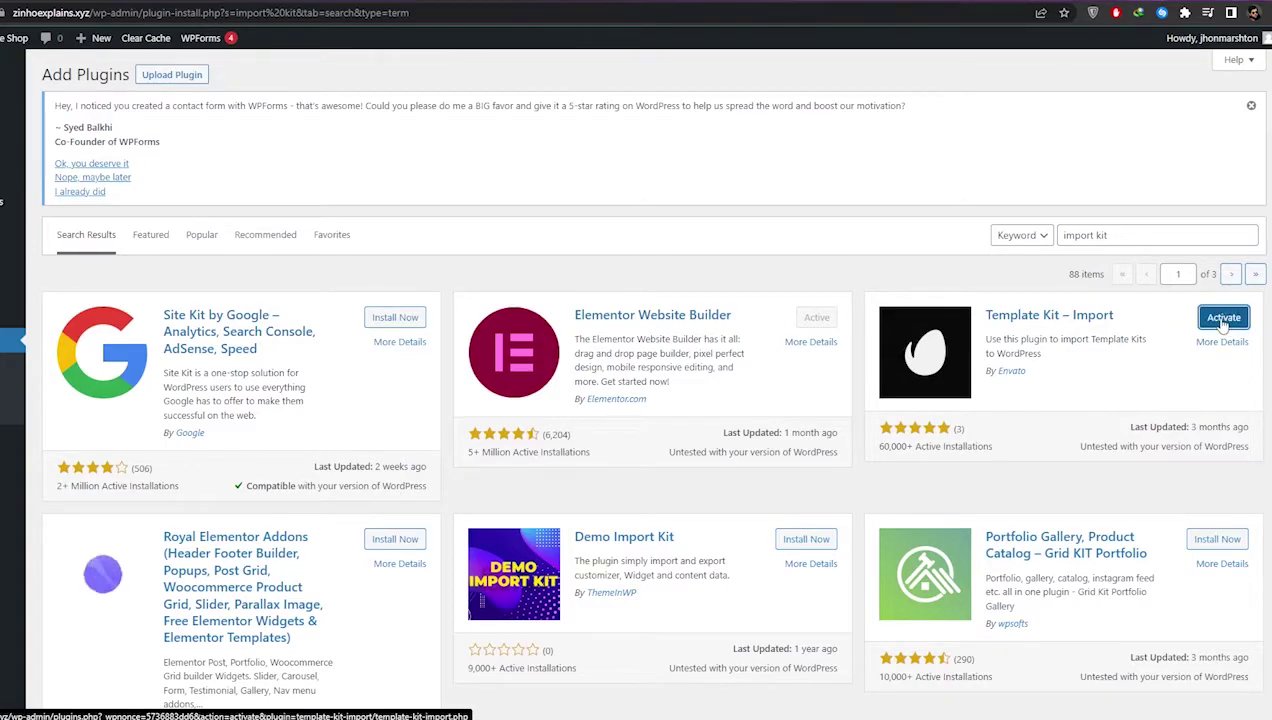
{"action": "scroll", "coordinate": [452, 473], "scroll_direction": "down", "scroll_amount": 2}
{"action": "scroll", "coordinate": [430, 465], "scroll_direction": "up", "scroll_amount": 3}
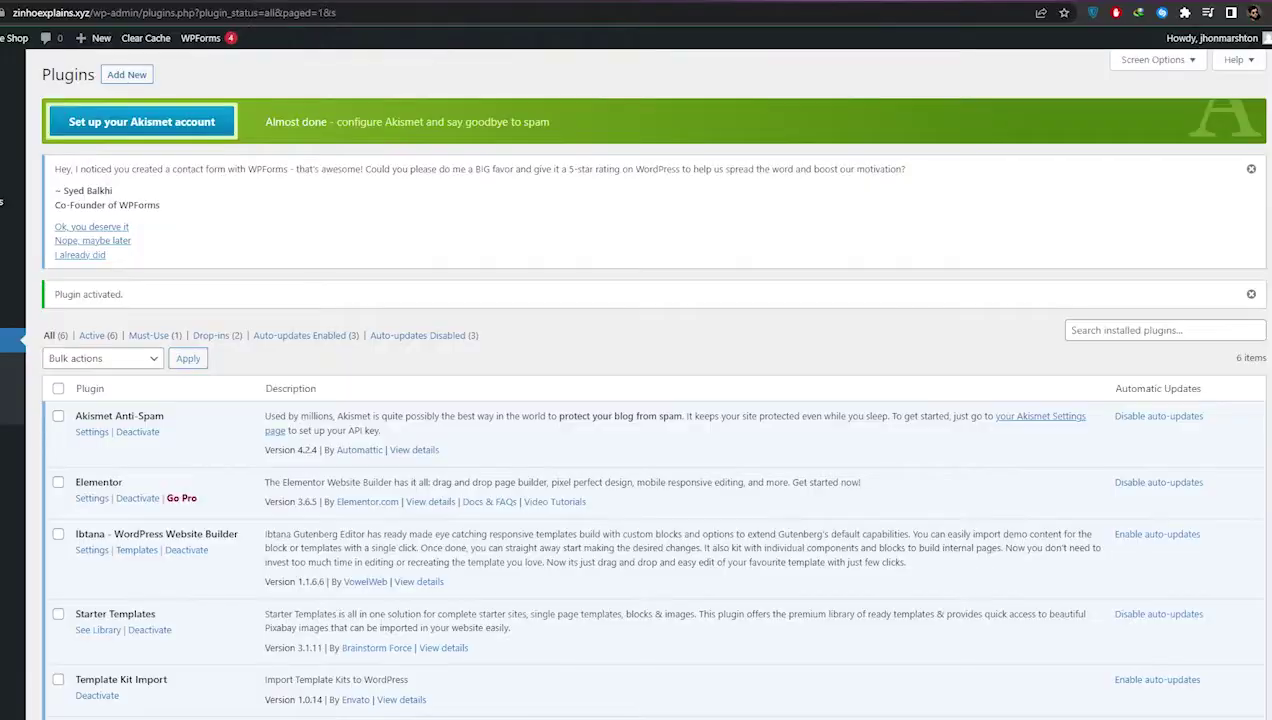
Check the list of installed plugins for Template Kit Import.
{"action": "scroll", "coordinate": [155, 376], "scroll_direction": "down", "scroll_amount": 2}
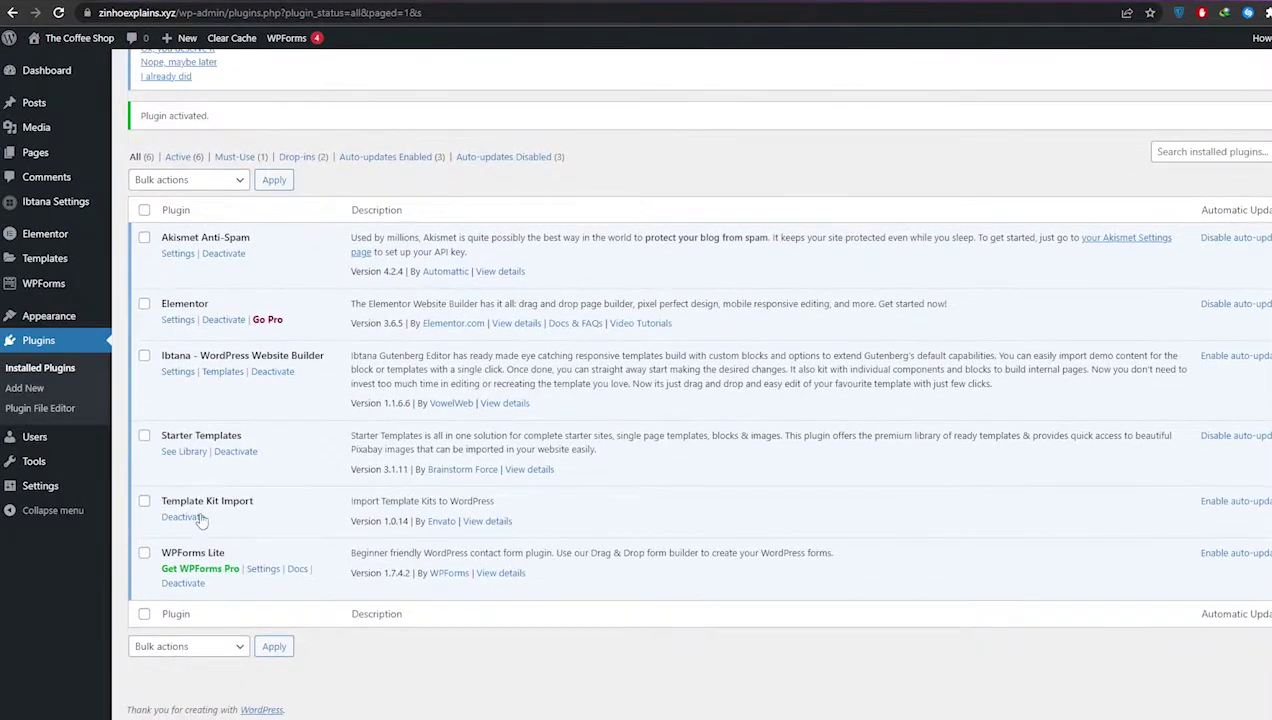
{"action": "scroll", "coordinate": [103, 509], "scroll_direction": "up", "scroll_amount": 3}
{"action": "mouse_move", "coordinate": [137, 424]}
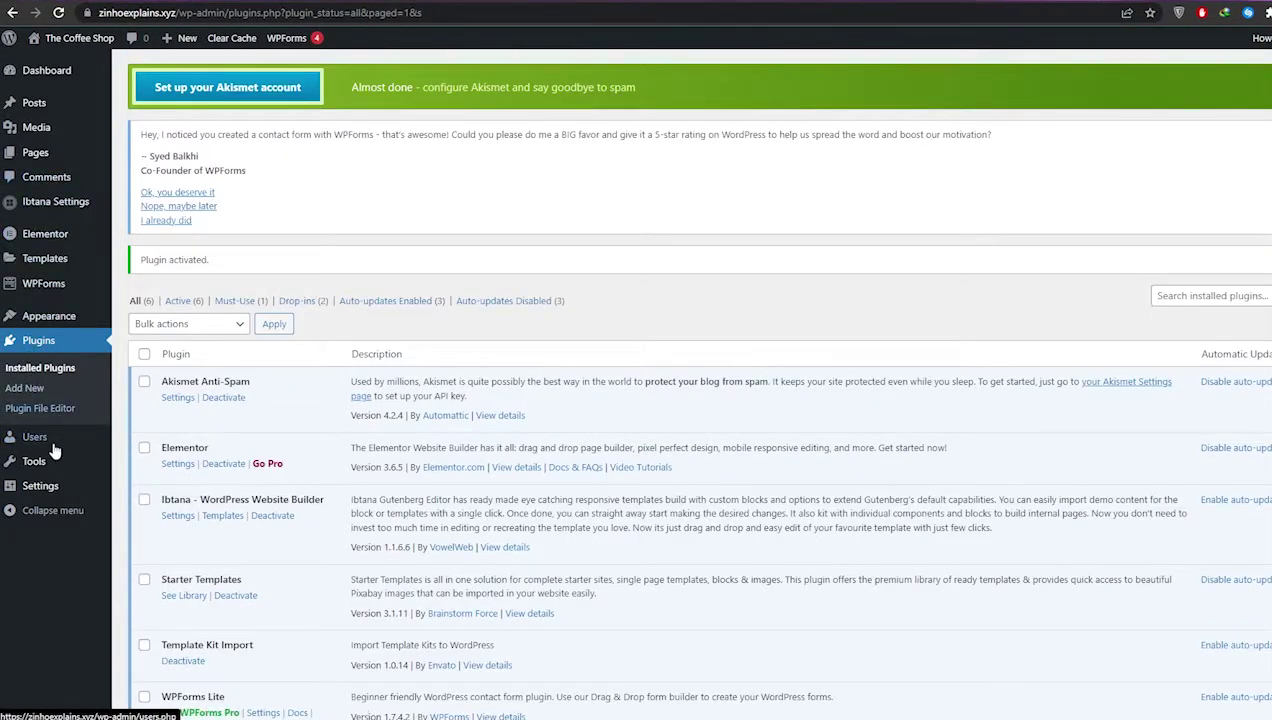
{"action": "mouse_move", "coordinate": [44, 471]}
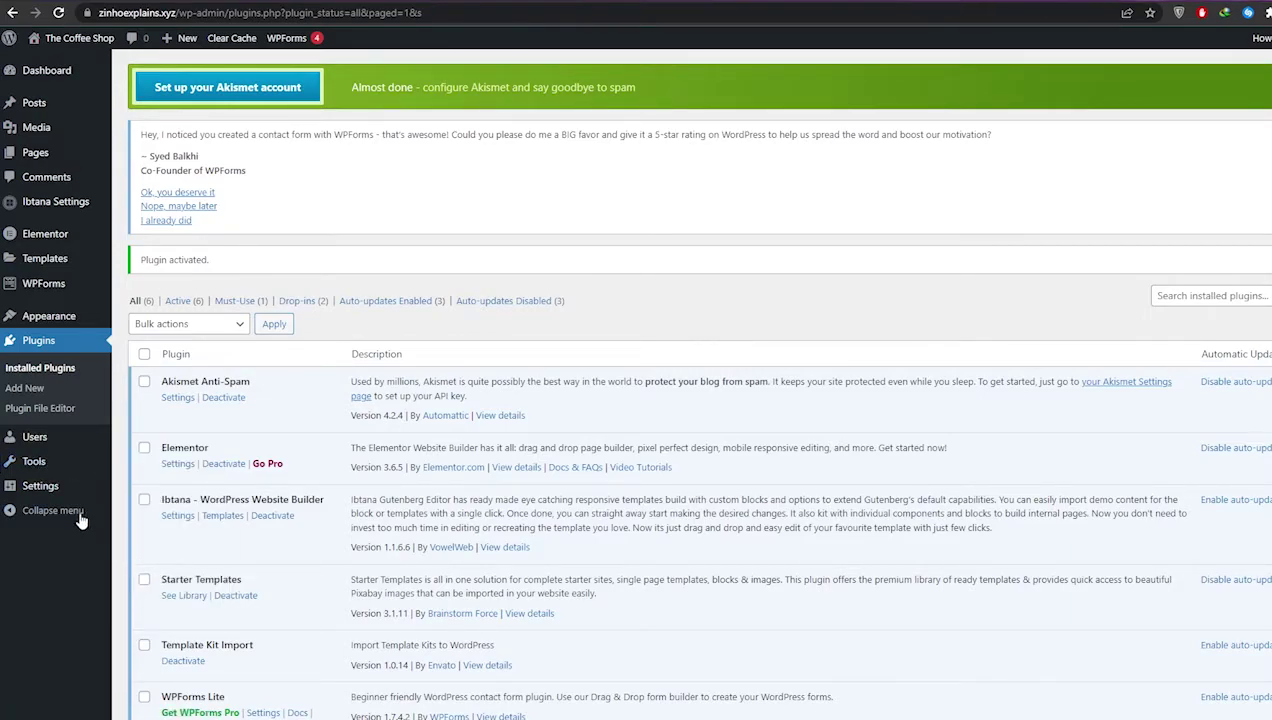
Upload the Ongoes shipping and transport company ZIP from the Compressed downloads folder to the Template Kit import tool.
{"action": "left_click", "coordinate": [150, 585]}
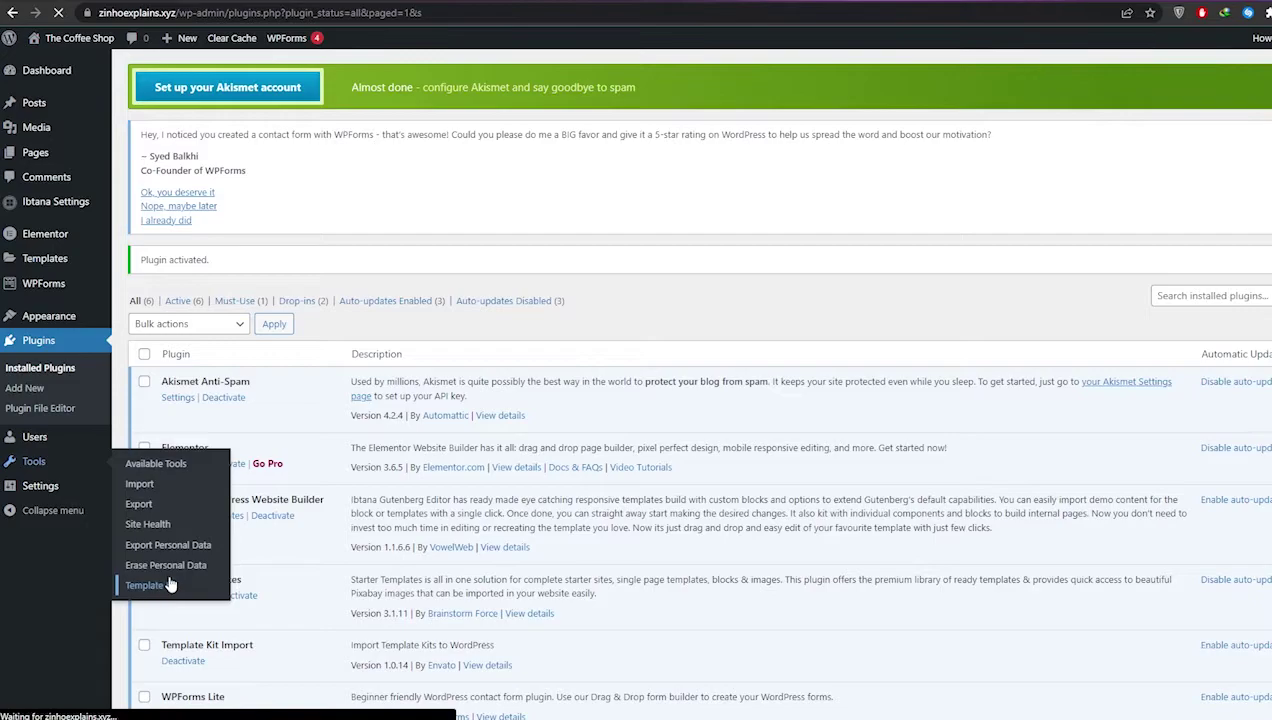
{"action": "scroll", "coordinate": [395, 395], "scroll_direction": "down", "scroll_amount": 2}
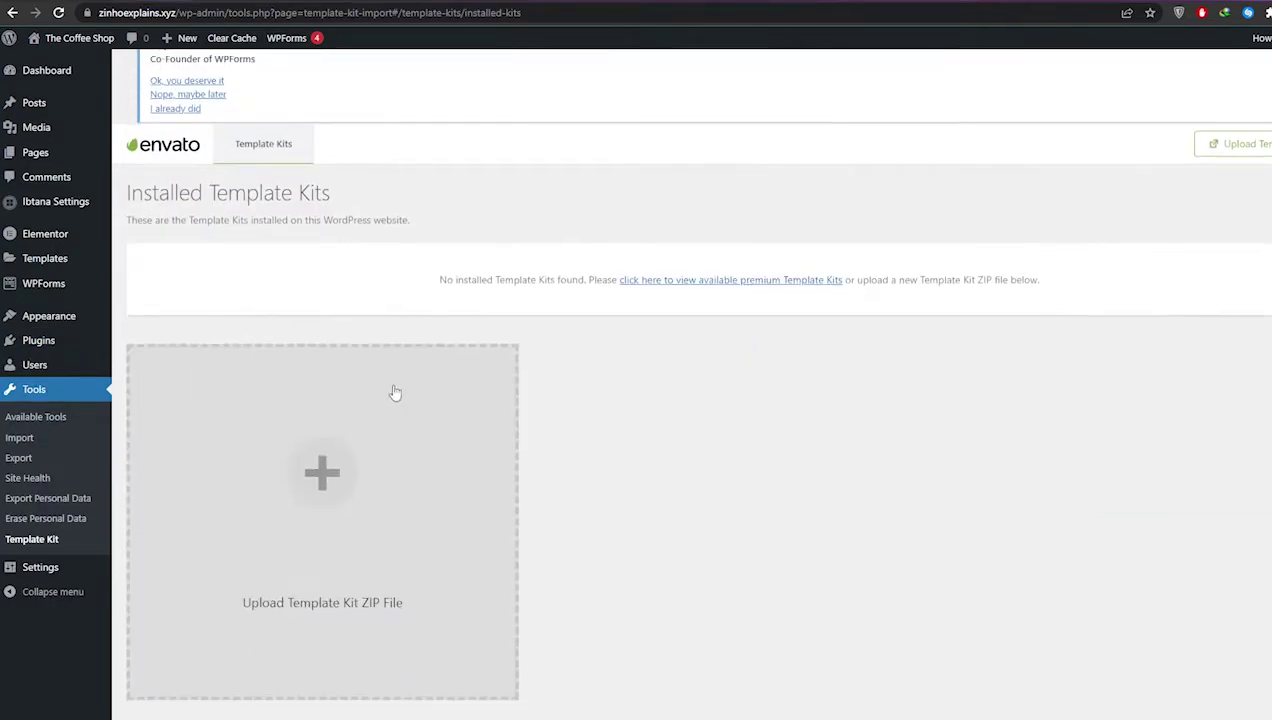
{"action": "scroll", "coordinate": [419, 489], "scroll_direction": "down", "scroll_amount": 1}
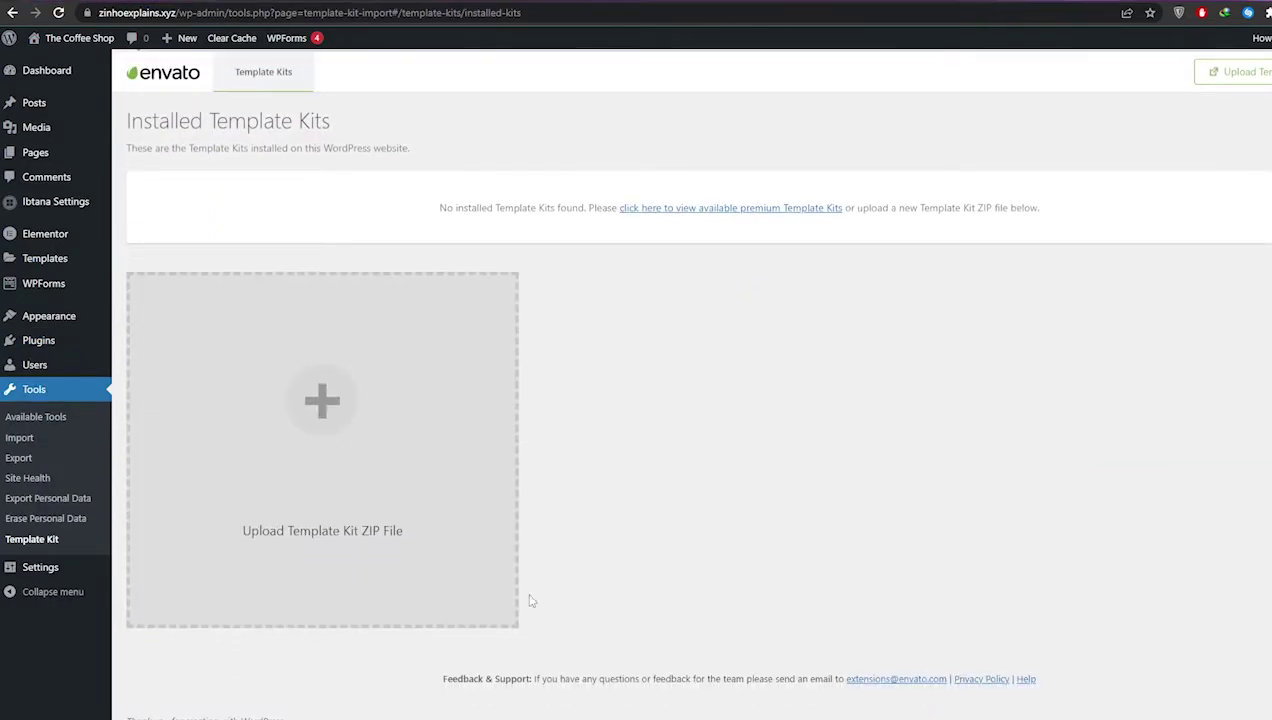
{"action": "left_click", "coordinate": [317, 447]}
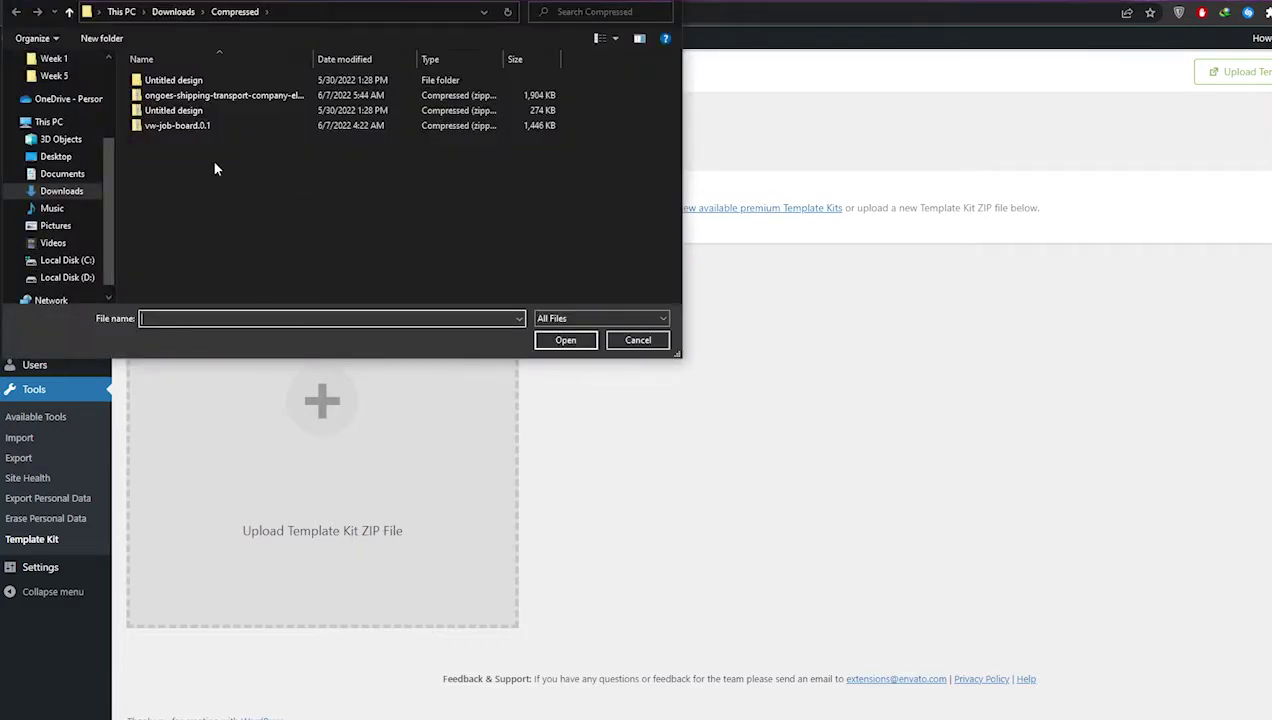
{"action": "left_click", "coordinate": [200, 127]}
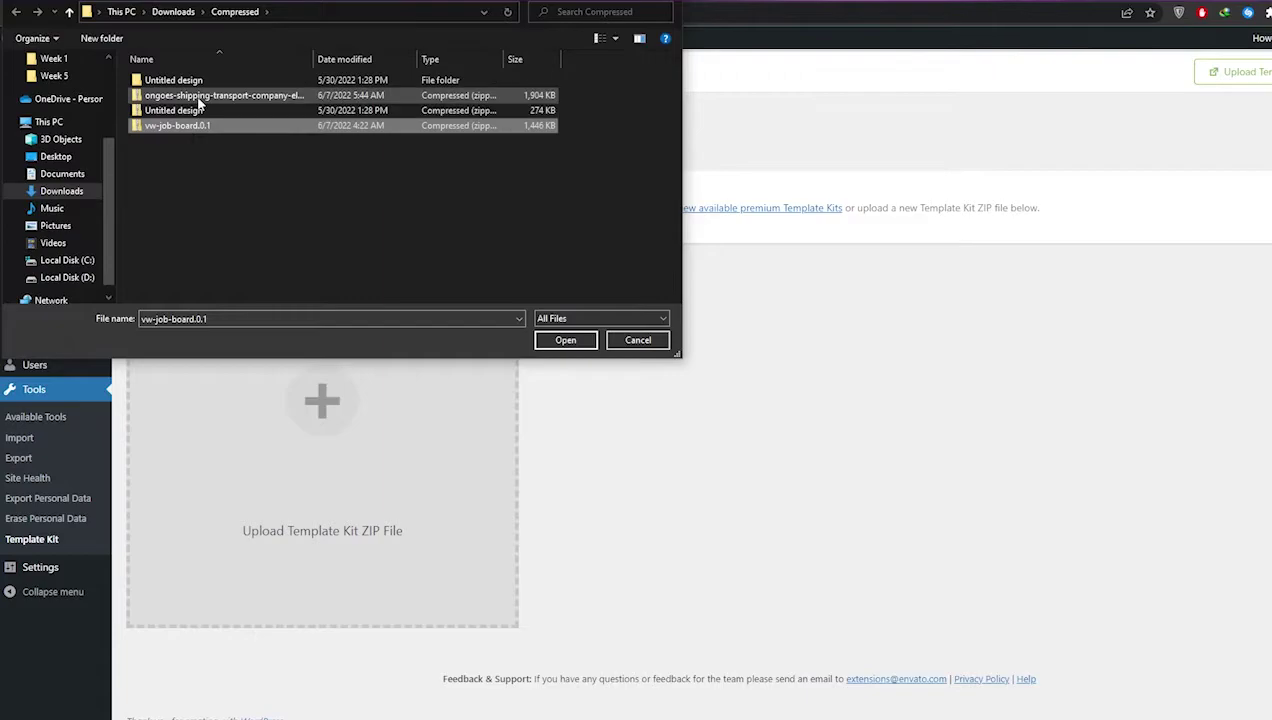
{"action": "left_click", "coordinate": [260, 95]}
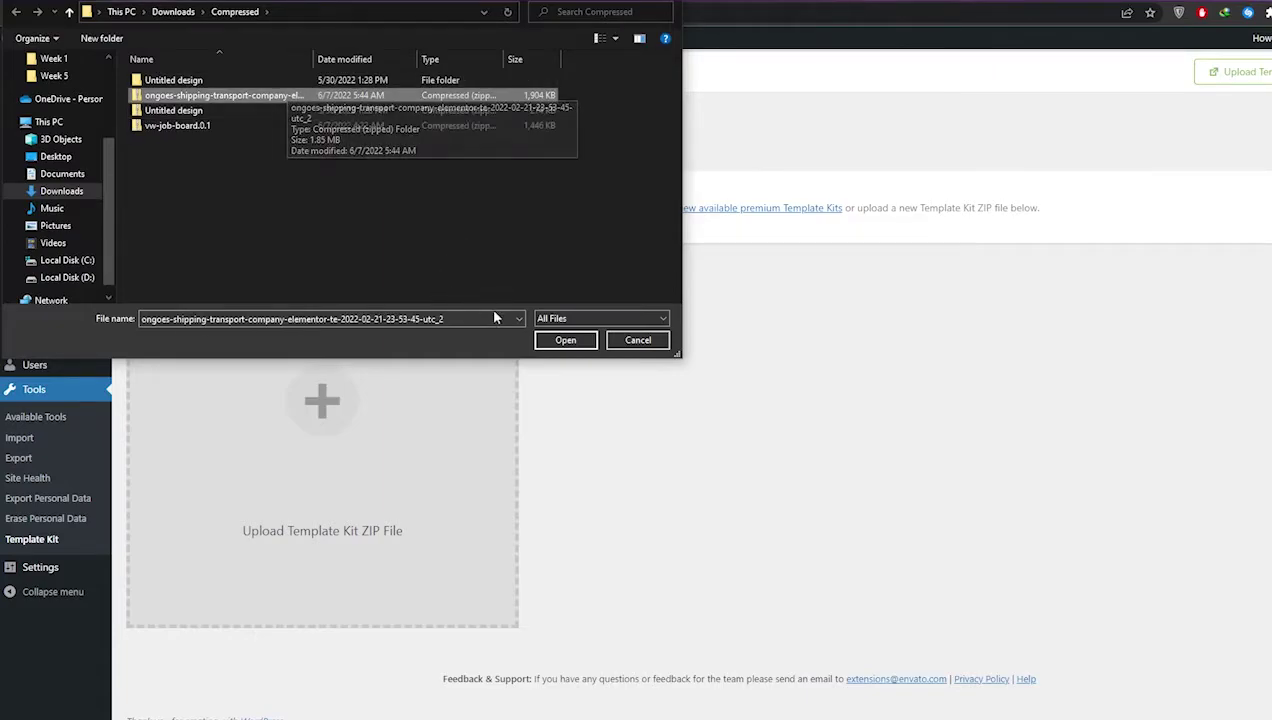
{"action": "left_click", "coordinate": [564, 341]}
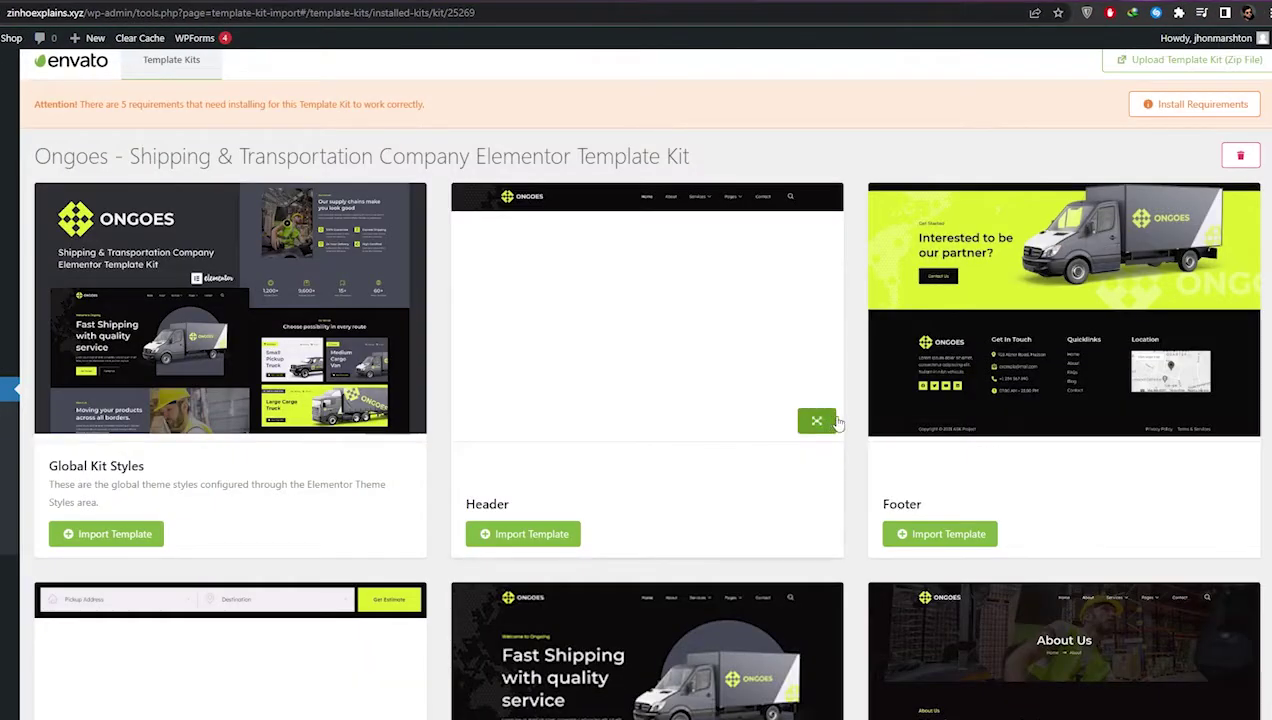
Import the Global Kit Styles template of the Ongoes kit.
{"action": "scroll", "coordinate": [850, 429], "scroll_direction": "down", "scroll_amount": 5}
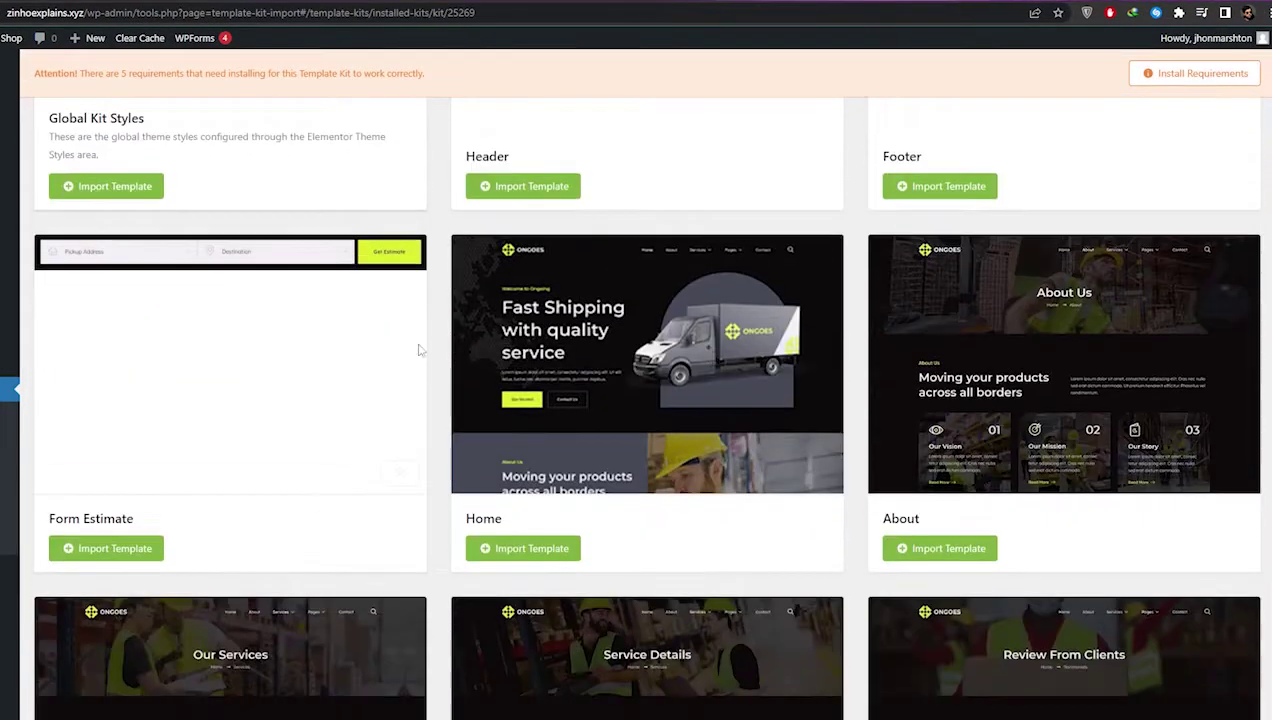
{"action": "scroll", "coordinate": [862, 329], "scroll_direction": "down", "scroll_amount": 1}
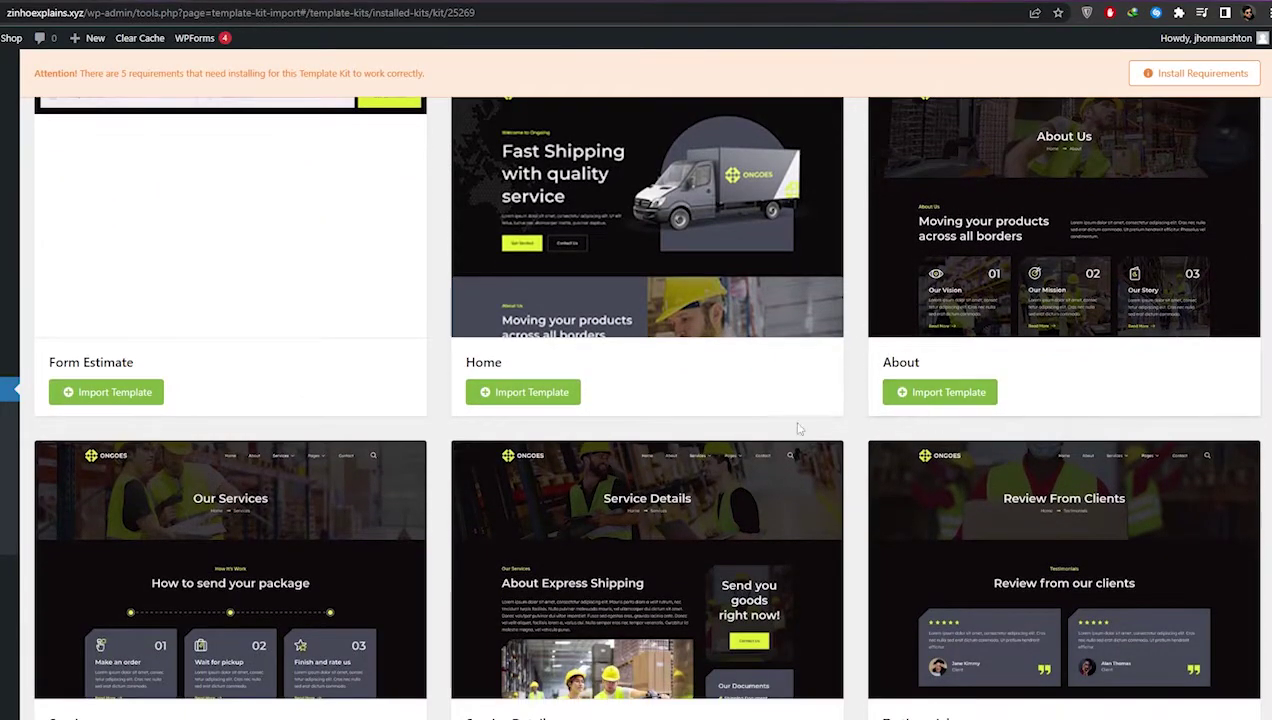
{"action": "scroll", "coordinate": [790, 520], "scroll_direction": "down", "scroll_amount": 7}
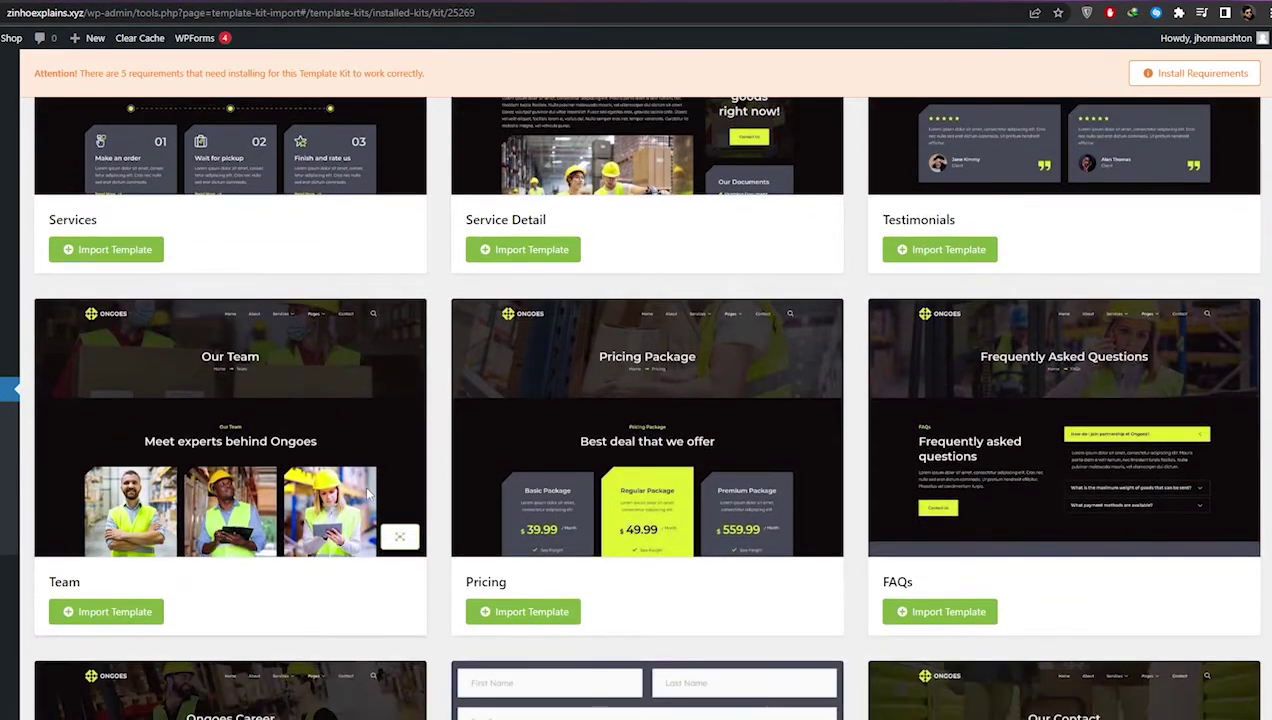
{"action": "scroll", "coordinate": [369, 417], "scroll_direction": "up", "scroll_amount": 15}
{"action": "scroll", "coordinate": [101, 502], "scroll_direction": "down", "scroll_amount": 2}
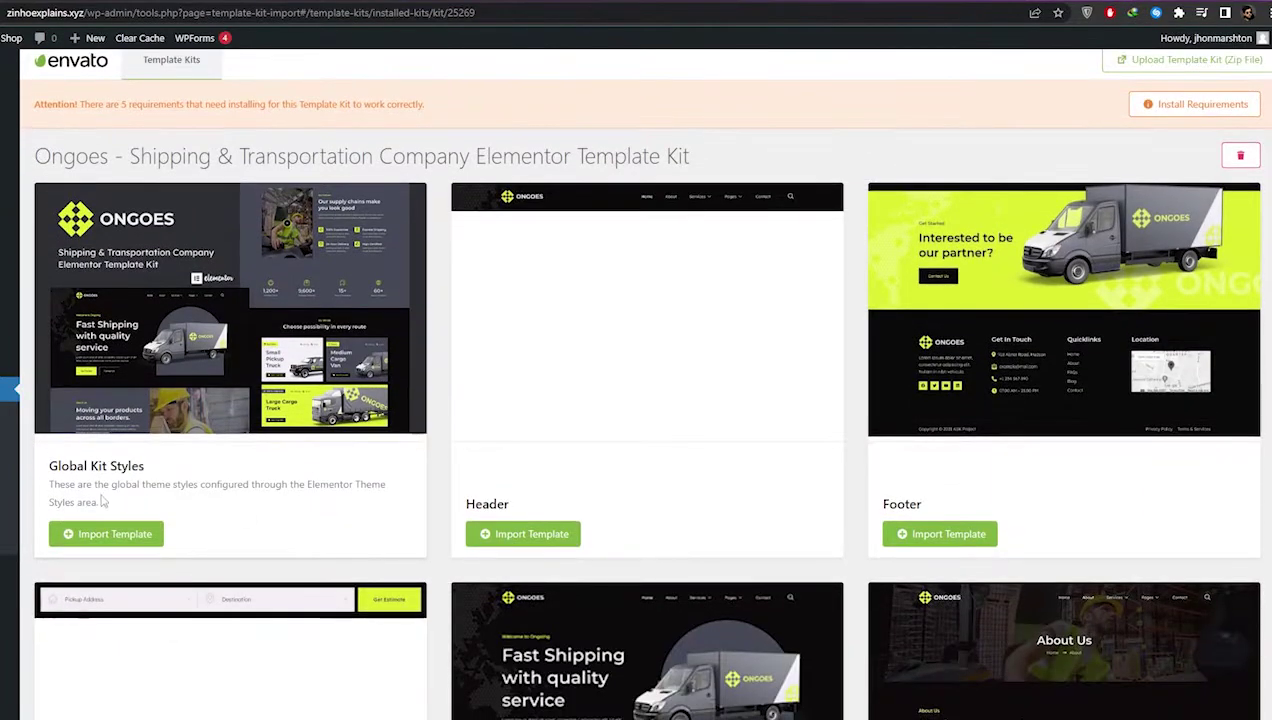
{"action": "left_click_drag", "start_coordinate": [48, 466], "coordinate": [142, 468]}
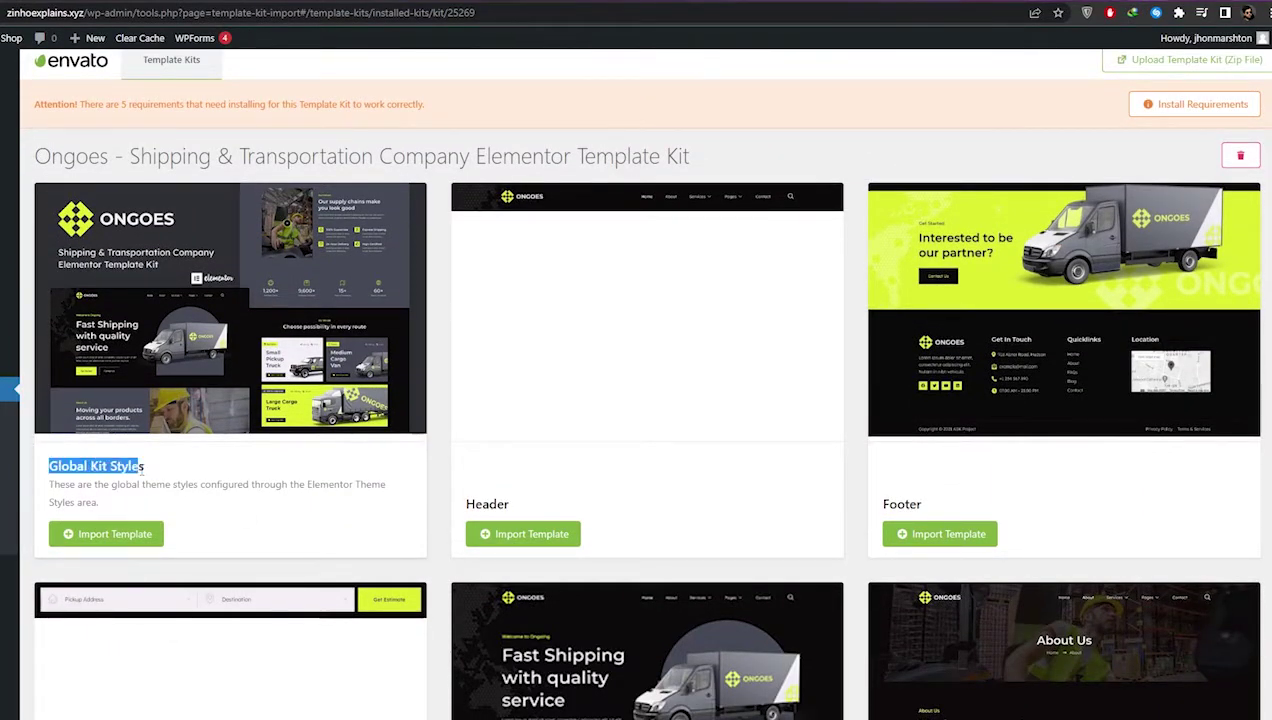
{"action": "left_click", "coordinate": [140, 532]}
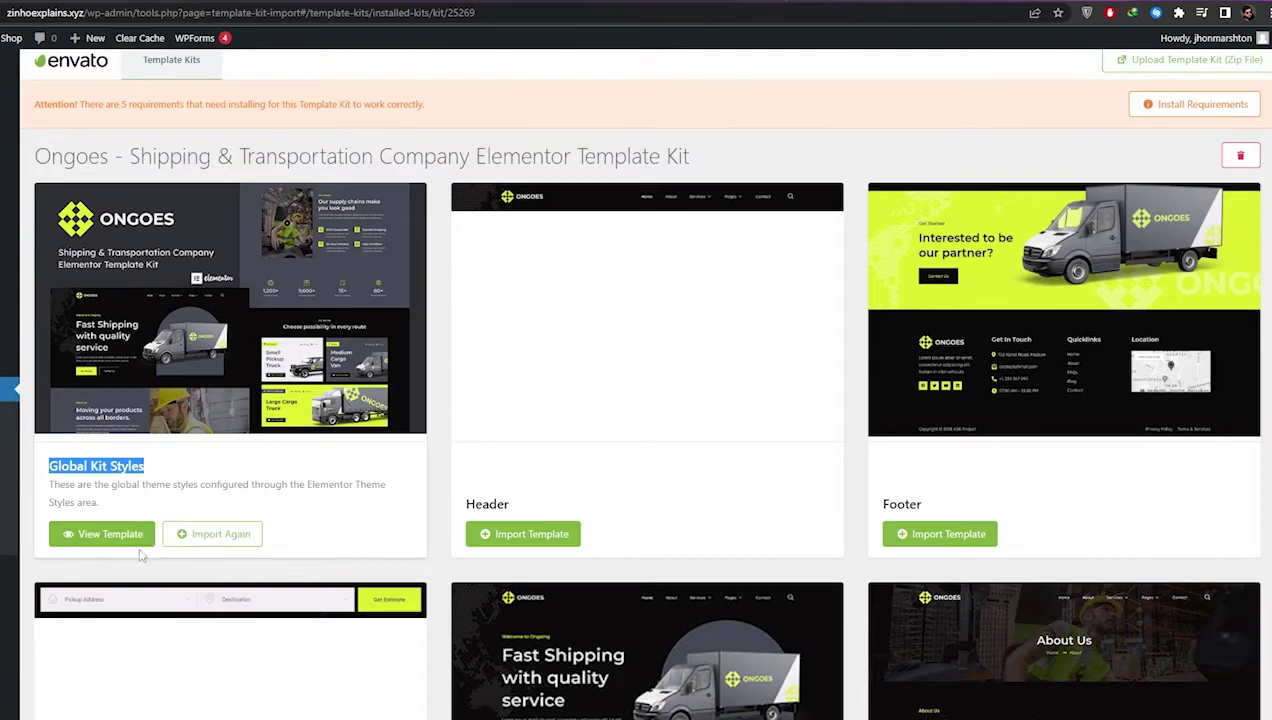
{"action": "left_click", "coordinate": [434, 536]}
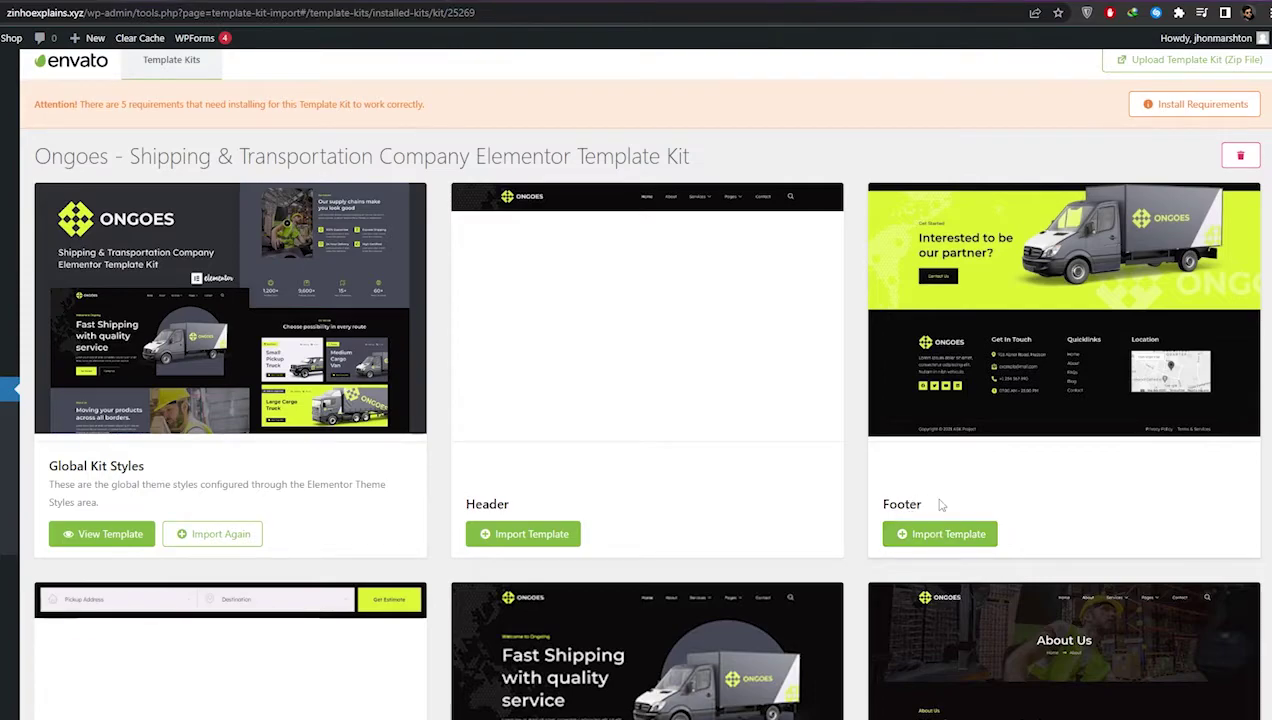
Look through the kit's remaining templates, from Form Estimate and Home down to Form Contact and Contact.
{"action": "scroll", "coordinate": [940, 505], "scroll_direction": "down", "scroll_amount": 3}
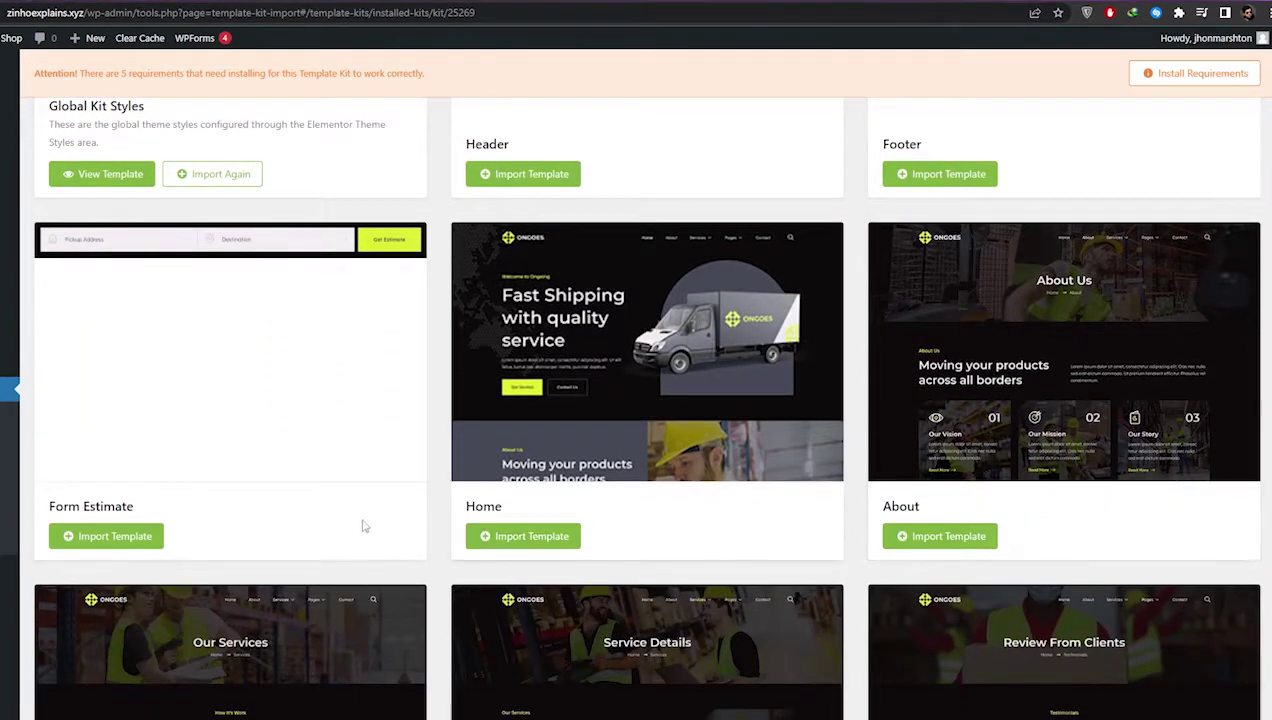
{"action": "scroll", "coordinate": [1066, 257], "scroll_direction": "down", "scroll_amount": 2}
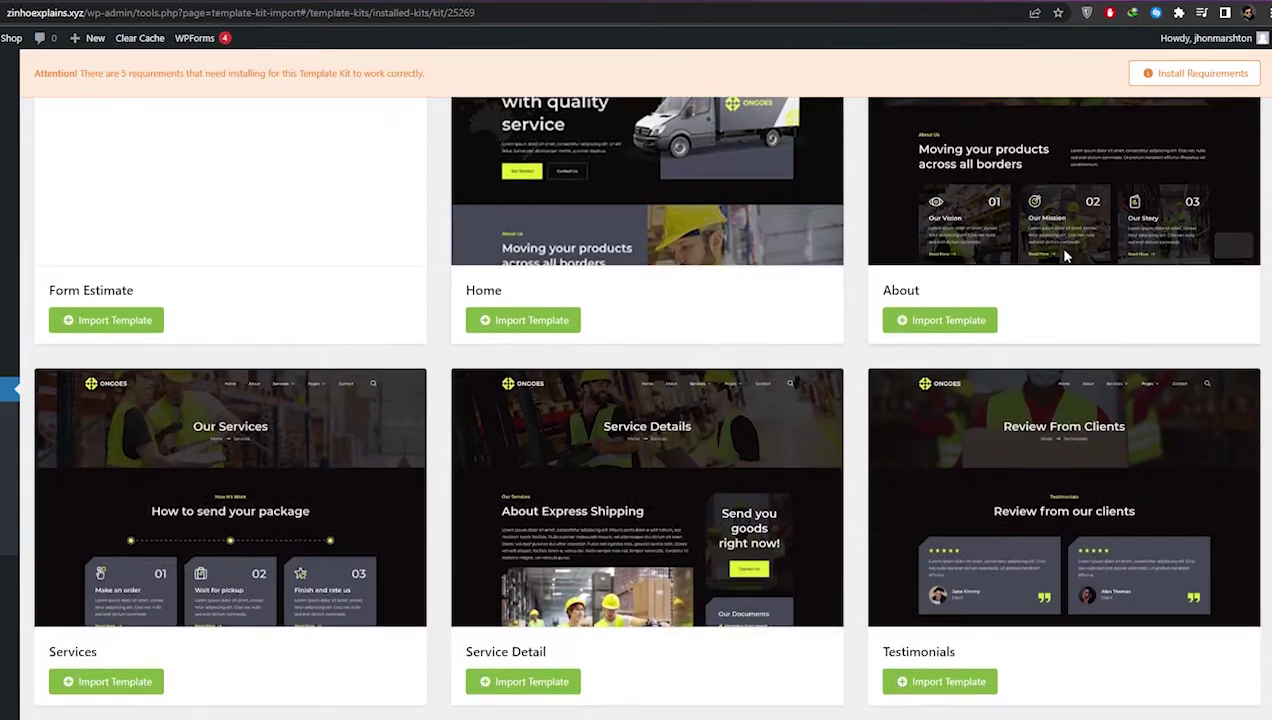
{"action": "scroll", "coordinate": [240, 470], "scroll_direction": "down", "scroll_amount": 2}
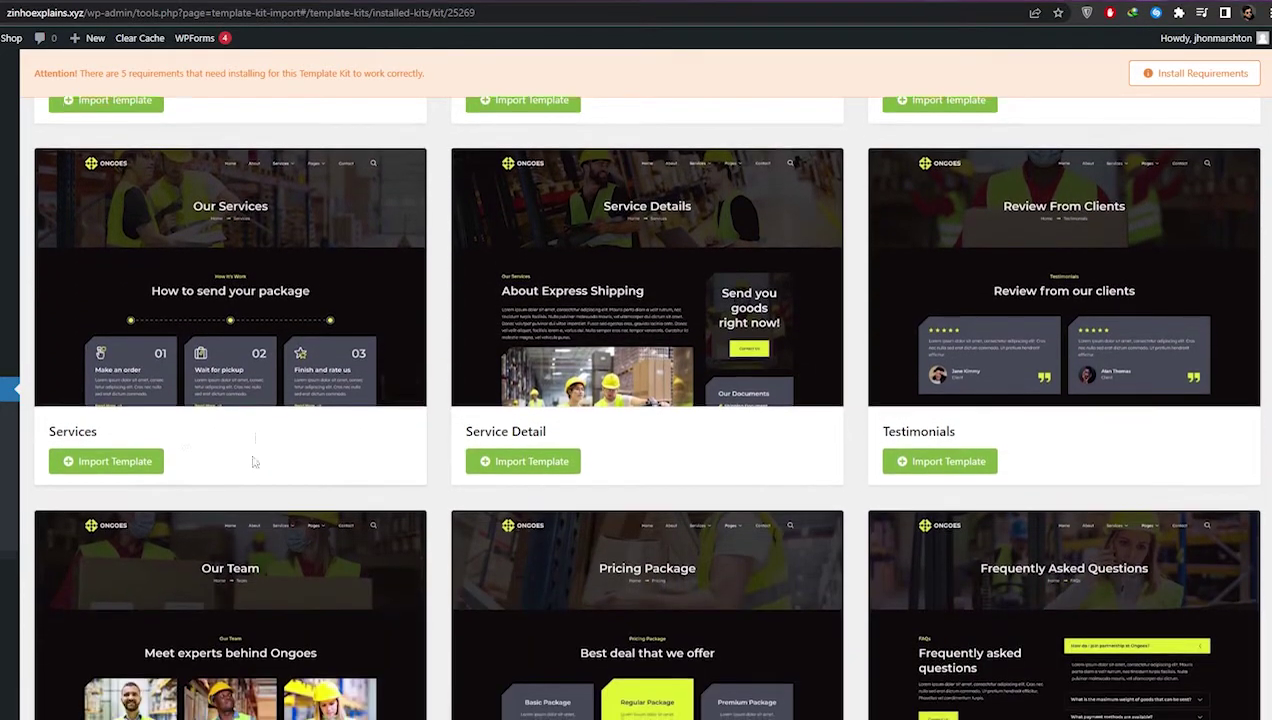
{"action": "scroll", "coordinate": [389, 534], "scroll_direction": "down", "scroll_amount": 5}
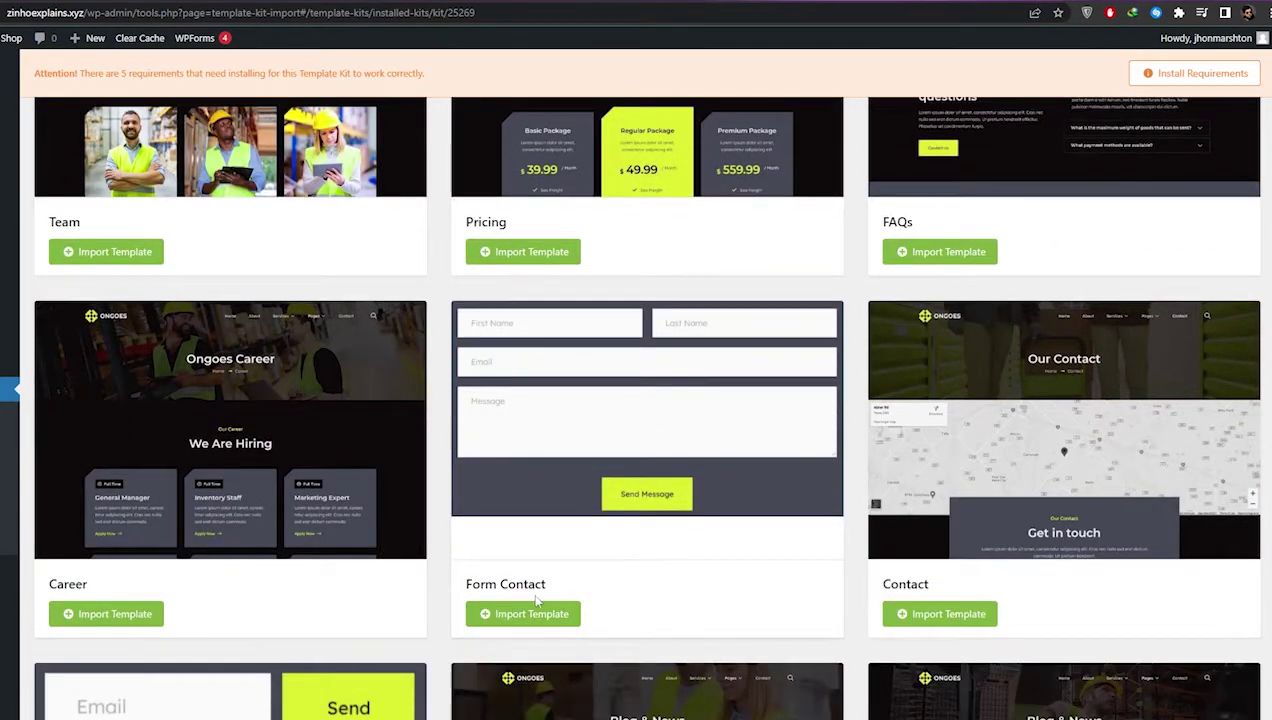
{"action": "scroll", "coordinate": [546, 580], "scroll_direction": "down", "scroll_amount": 3}
{"action": "scroll", "coordinate": [755, 628], "scroll_direction": "up", "scroll_amount": 4}
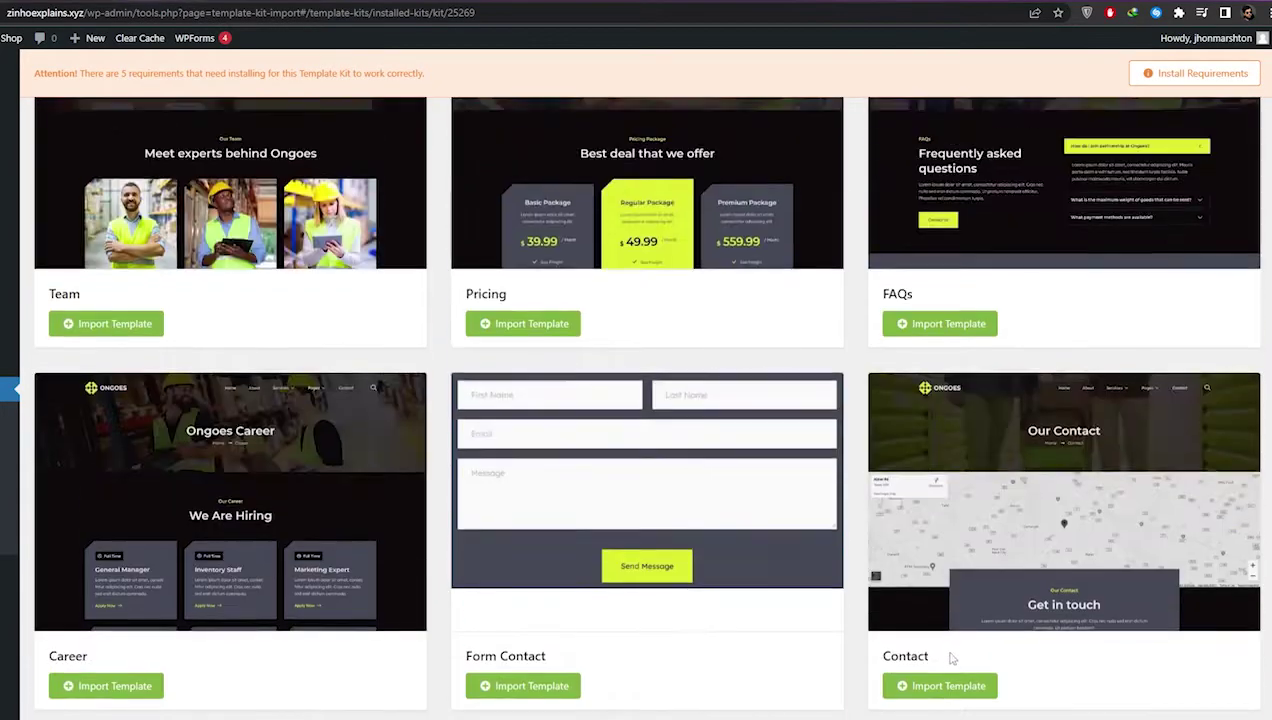
{"action": "scroll", "coordinate": [950, 640], "scroll_direction": "up", "scroll_amount": 10}
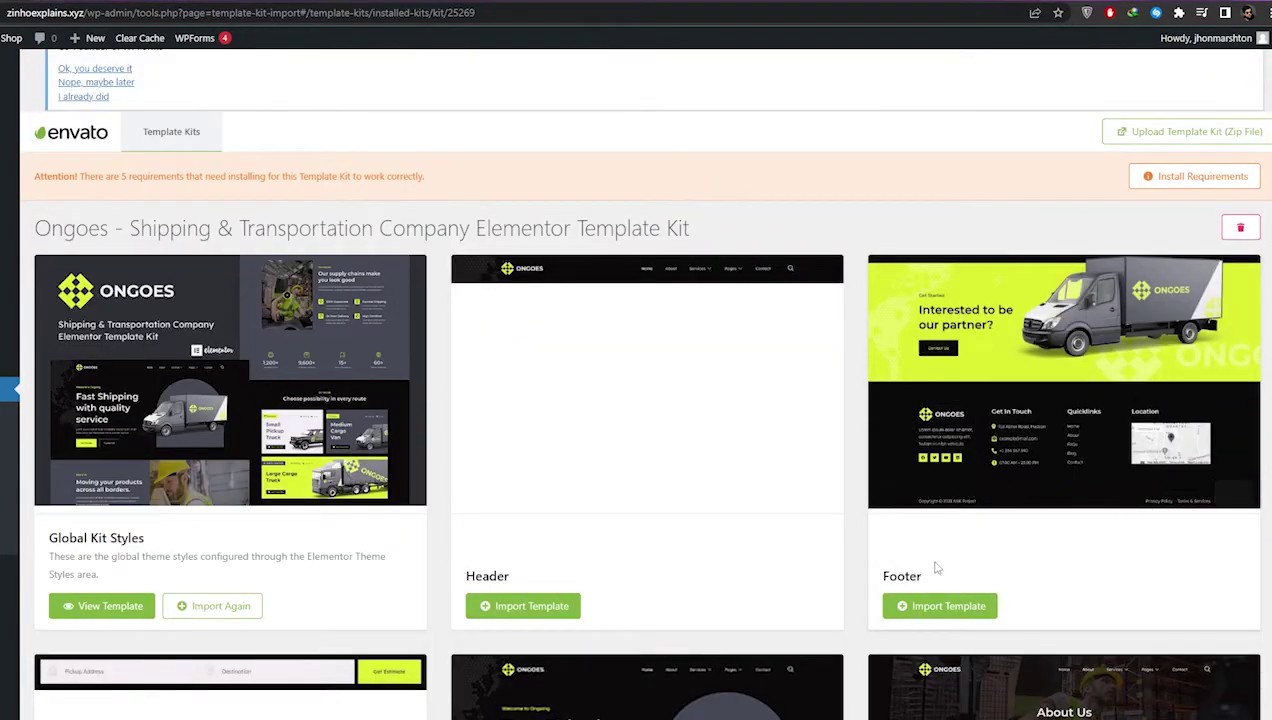
{"action": "scroll", "coordinate": [276, 343], "scroll_direction": "up", "scroll_amount": 2}
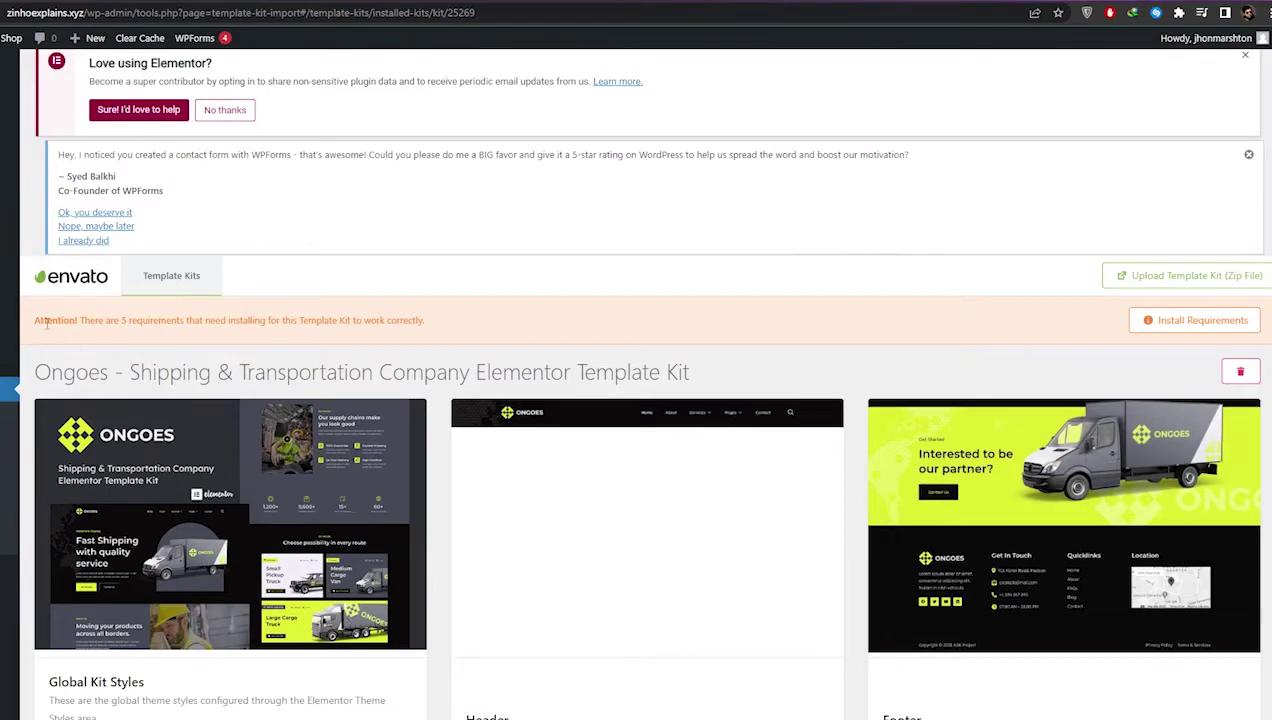
Install the kit's missing requirements: MetForm, Elementor Header & Footer Builder, Envato Elements, ElementsKit Lite and DethemeKit for Elementor.
{"action": "scroll", "coordinate": [100, 465], "scroll_direction": "down", "scroll_amount": 4}
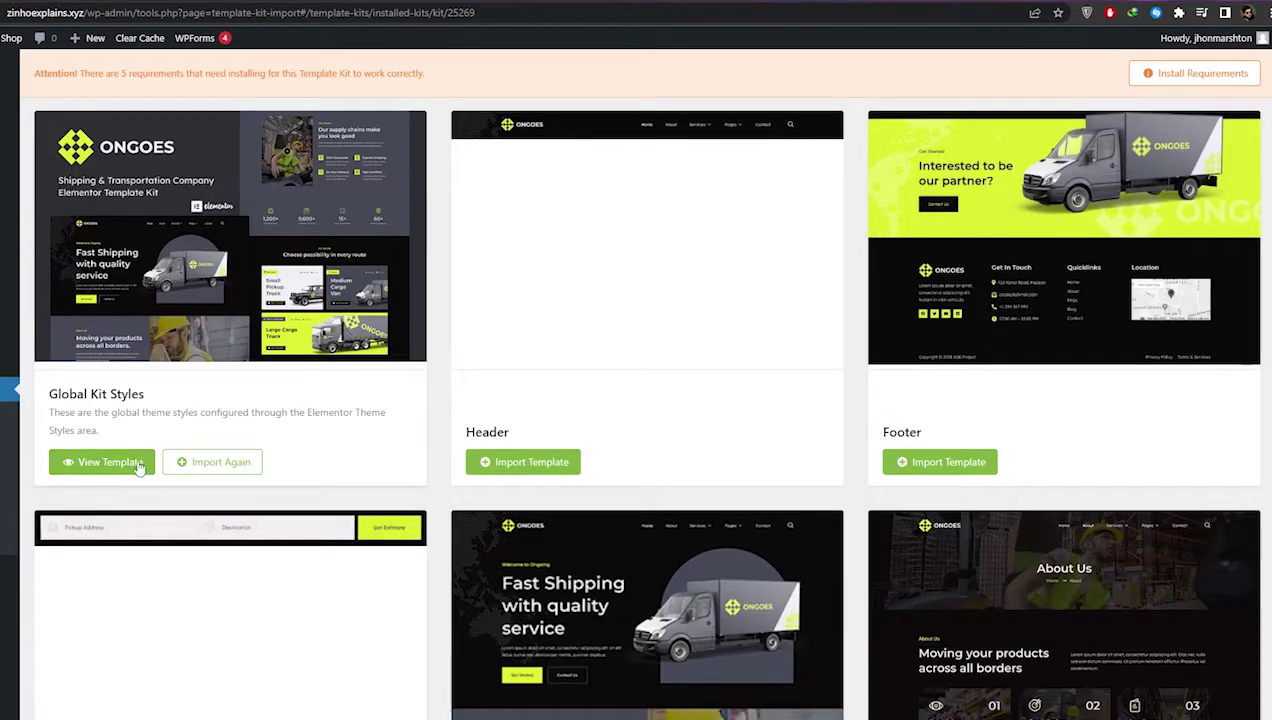
{"action": "scroll", "coordinate": [80, 430], "scroll_direction": "up", "scroll_amount": 4}
{"action": "scroll", "coordinate": [65, 403], "scroll_direction": "down", "scroll_amount": 1}
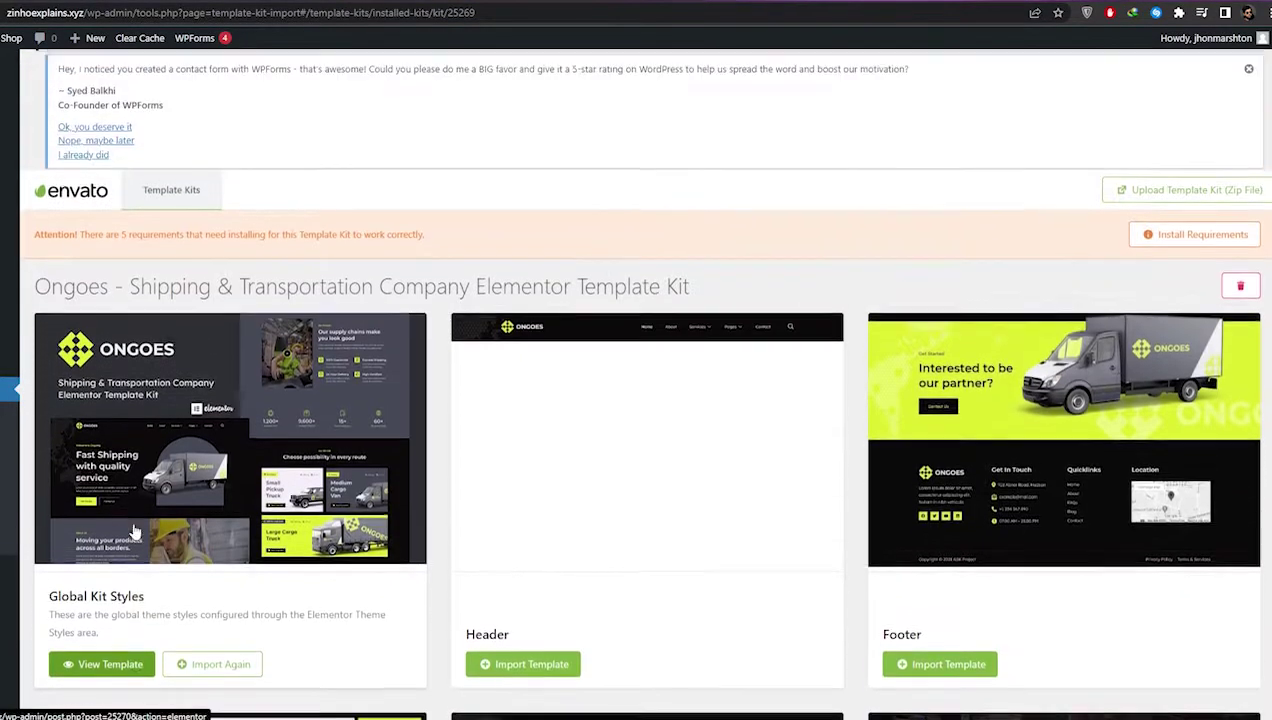
{"action": "scroll", "coordinate": [47, 347], "scroll_direction": "up", "scroll_amount": 1}
{"action": "left_click_drag", "start_coordinate": [35, 331], "coordinate": [492, 326]}
{"action": "left_click", "coordinate": [253, 343]}
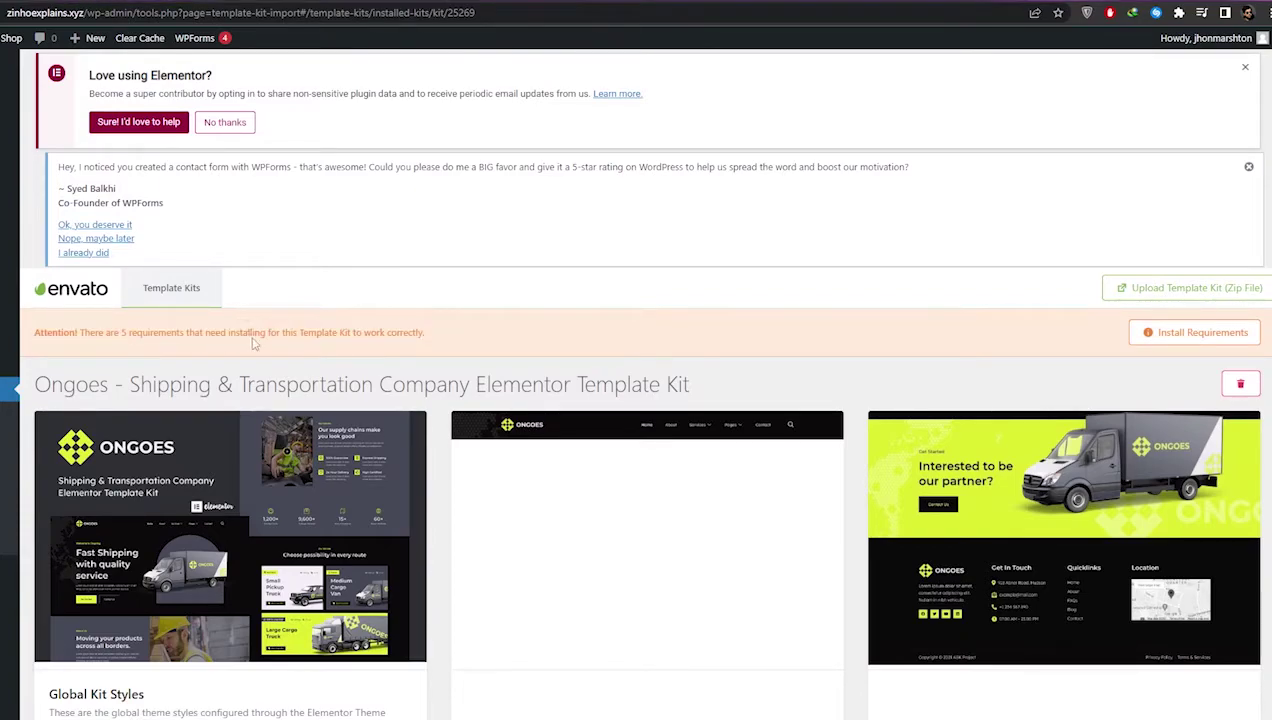
{"action": "left_click_drag", "start_coordinate": [80, 333], "coordinate": [440, 338]}
{"action": "left_click", "coordinate": [434, 340]}
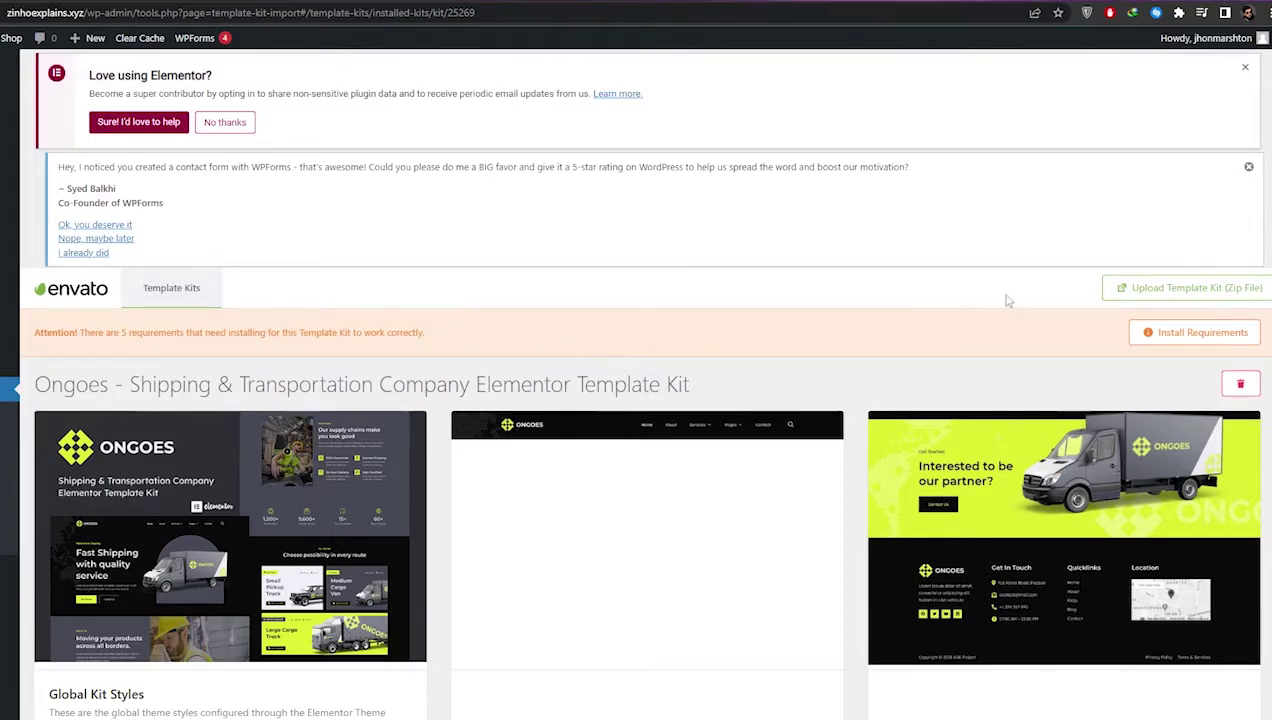
{"action": "left_click", "coordinate": [1212, 340]}
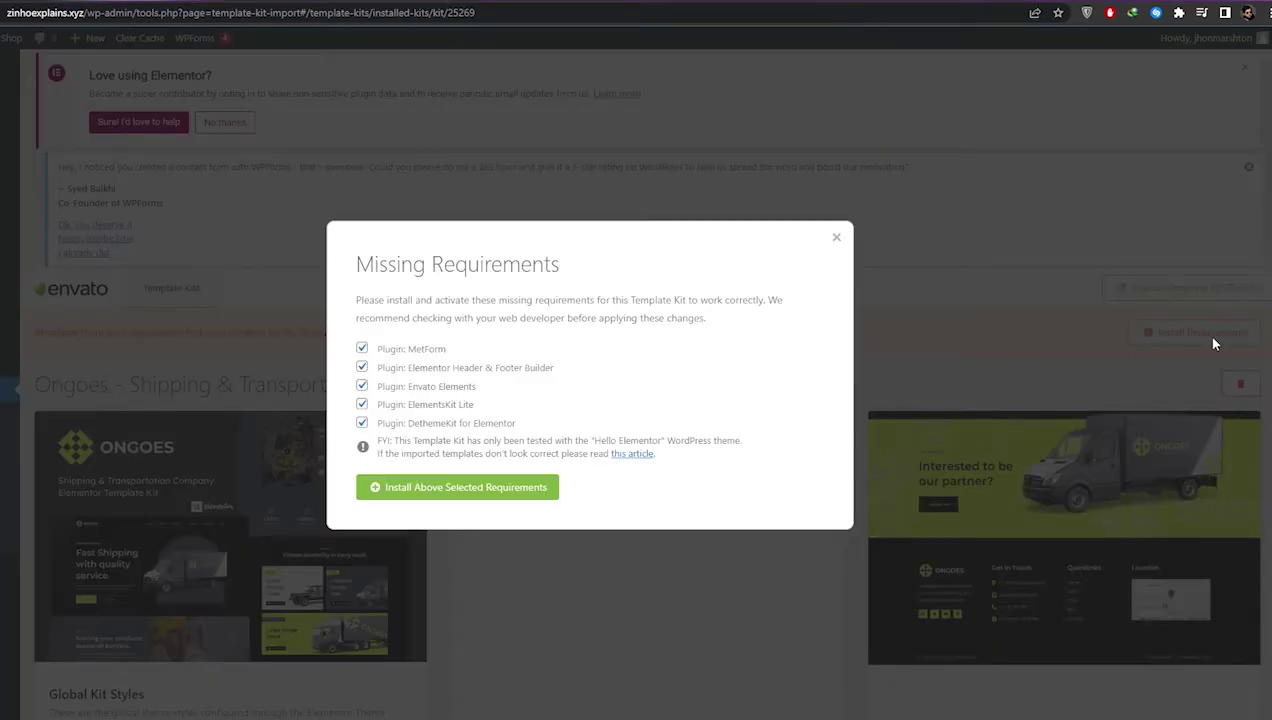
{"action": "left_click", "coordinate": [432, 490]}
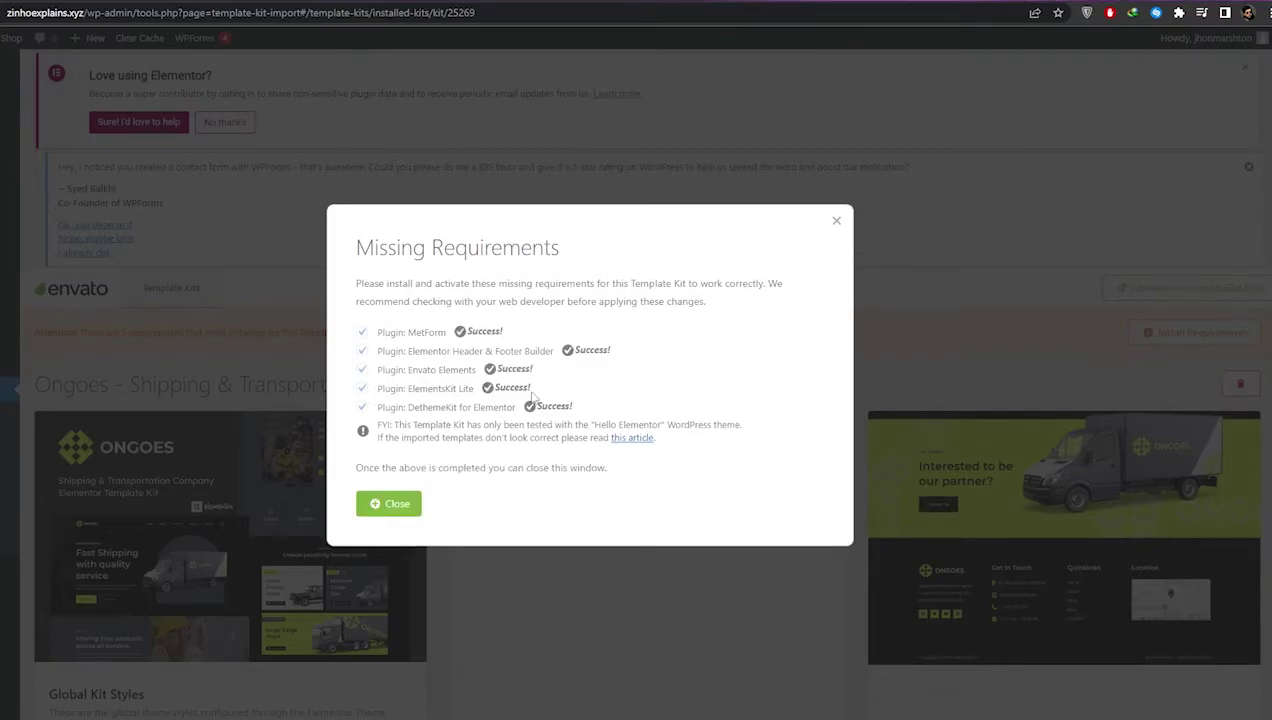
{"action": "left_click", "coordinate": [385, 504]}
Import the Global Kit Styles again and start importing the kit's Header template.
{"action": "scroll", "coordinate": [480, 390], "scroll_direction": "down", "scroll_amount": 2}
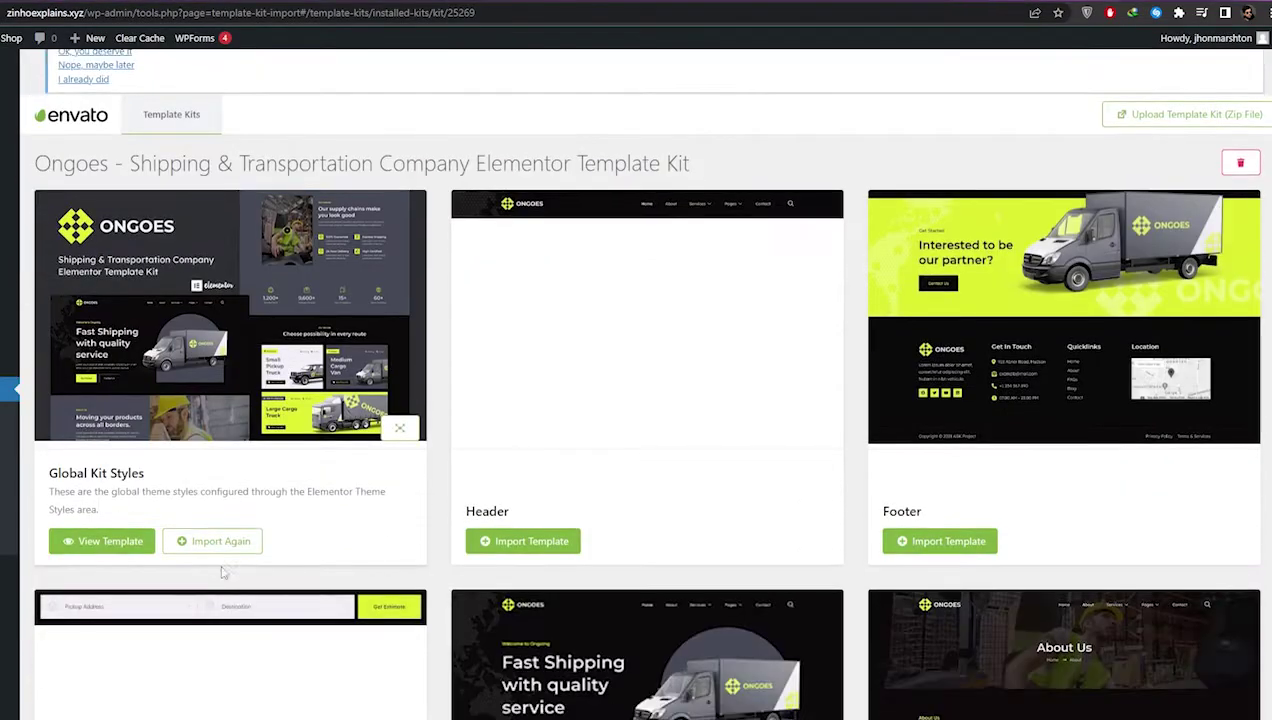
{"action": "left_click", "coordinate": [230, 497]}
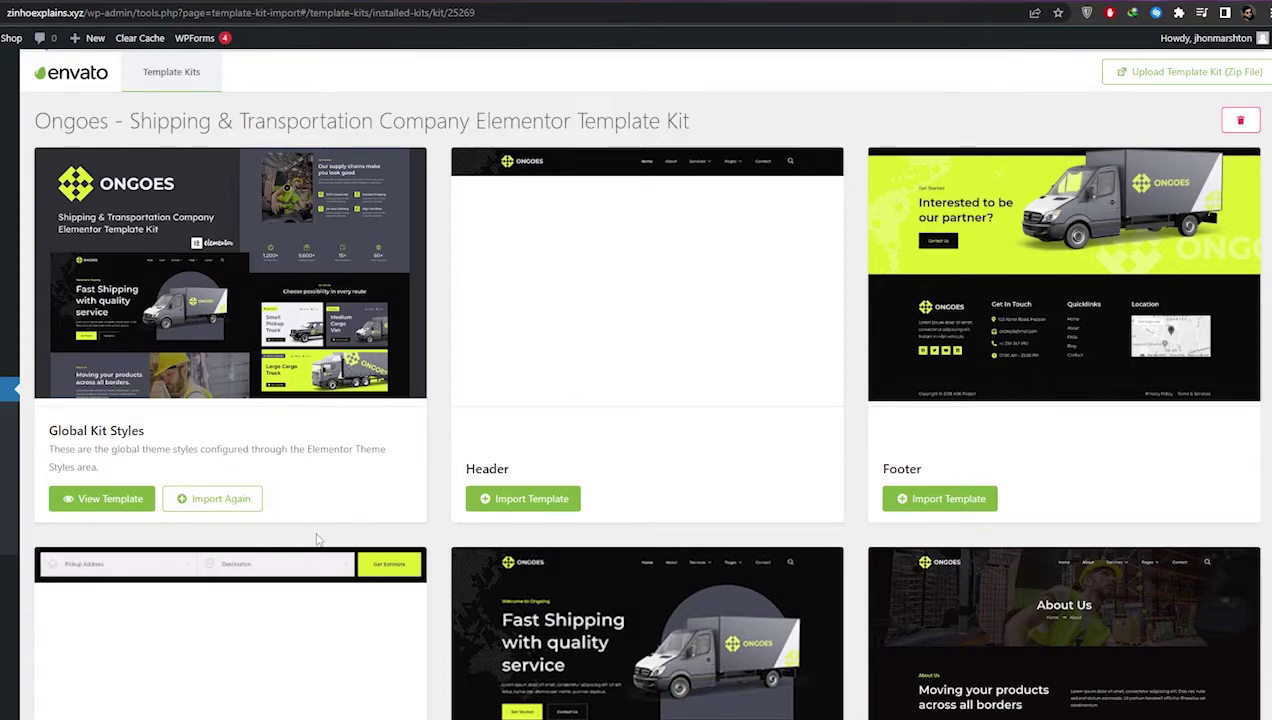
{"action": "scroll", "coordinate": [380, 523], "scroll_direction": "down", "scroll_amount": 2}
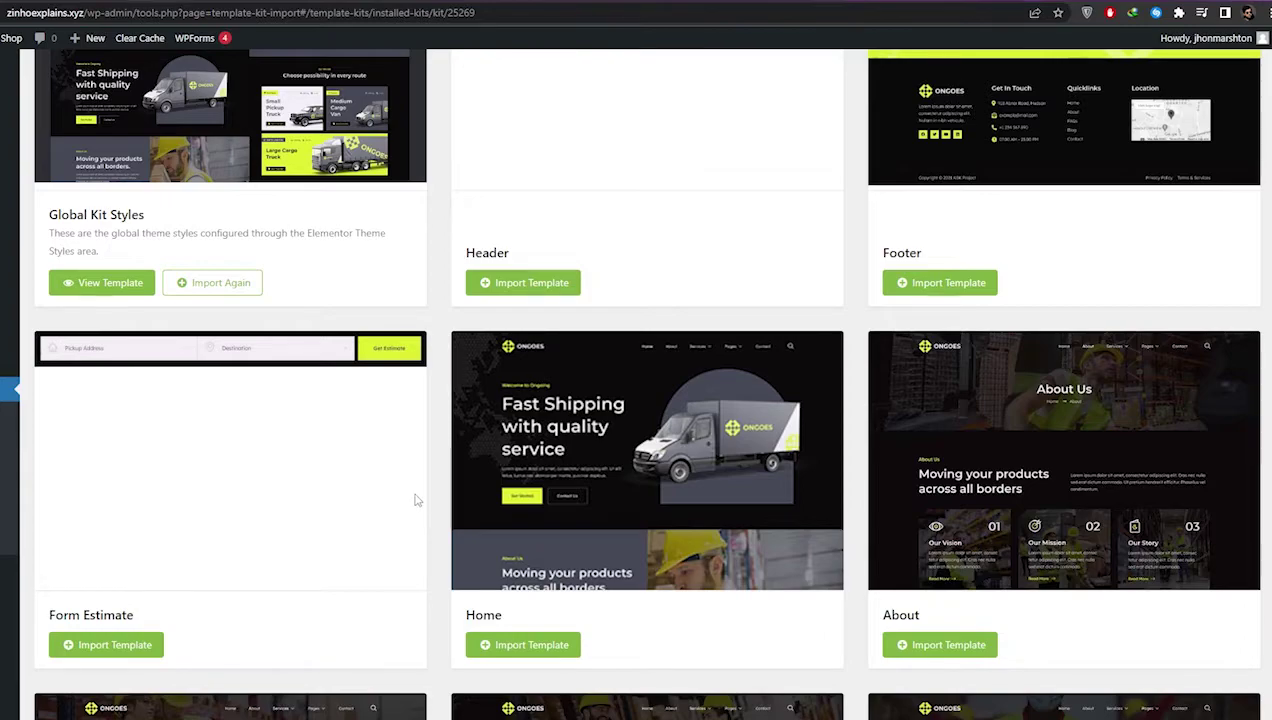
{"action": "mouse_move", "coordinate": [417, 500]}
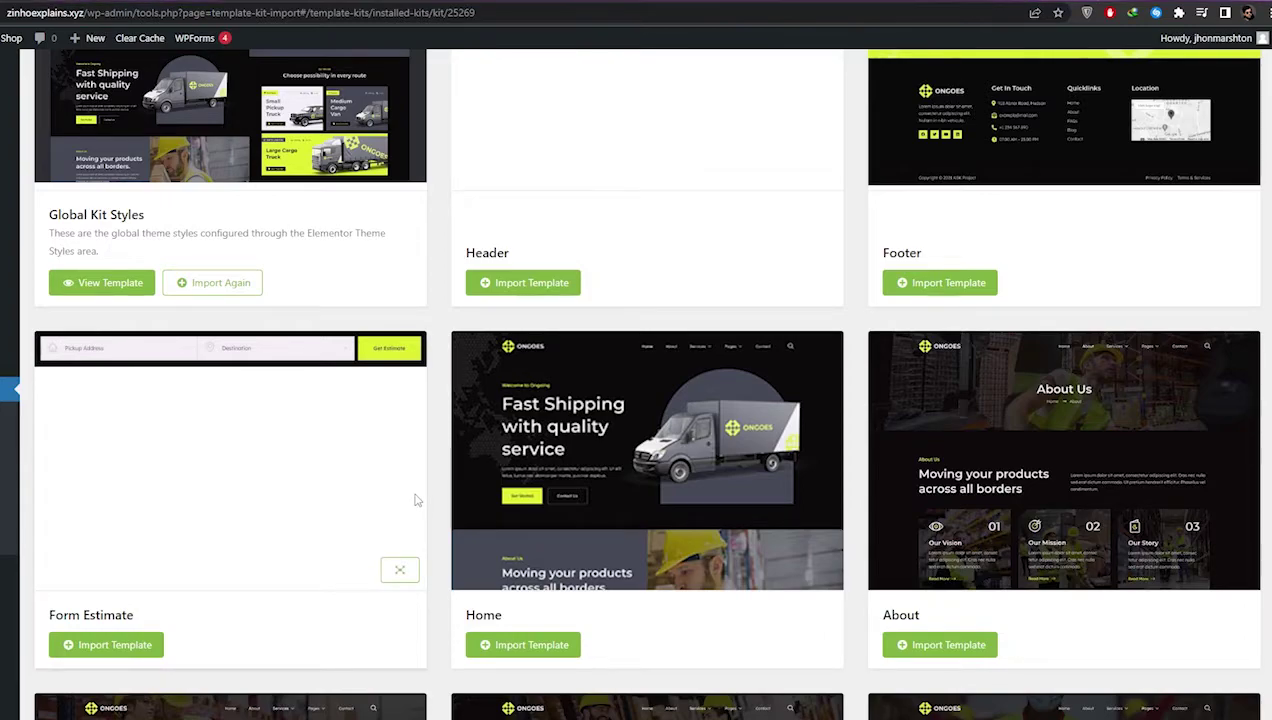
{"action": "scroll", "coordinate": [424, 490], "scroll_direction": "up", "scroll_amount": 2}
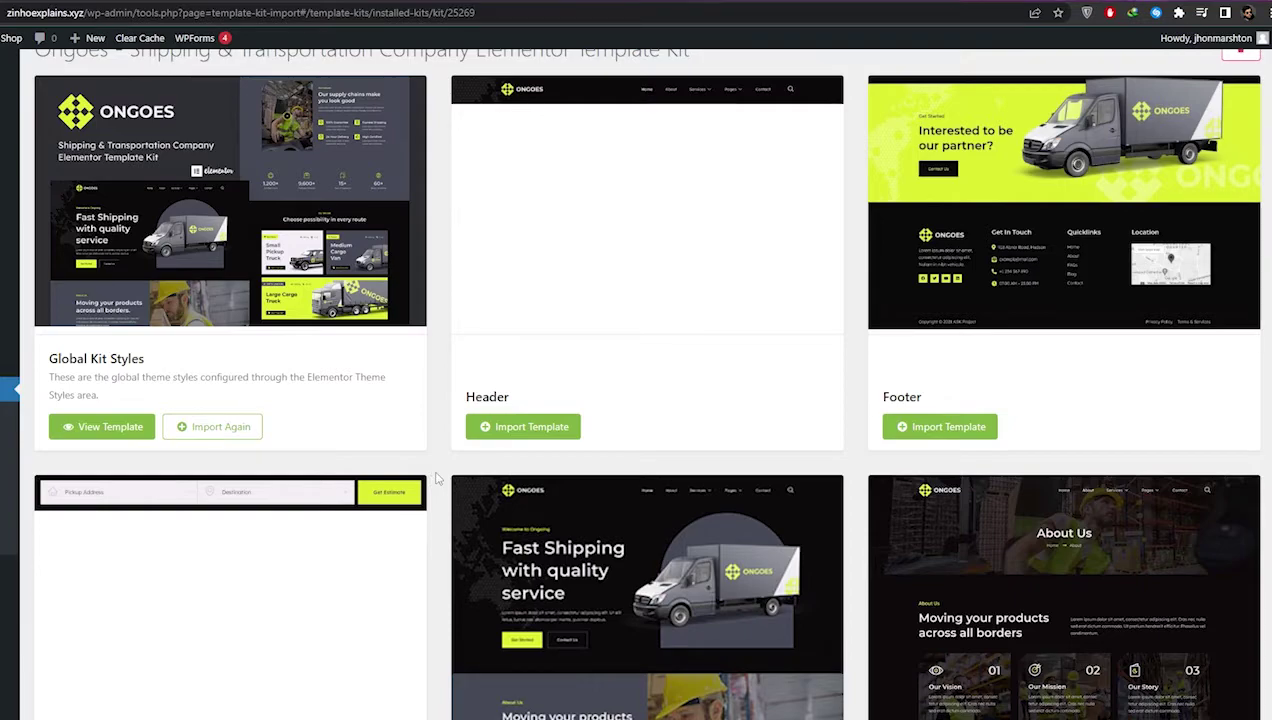
{"action": "scroll", "coordinate": [434, 490], "scroll_direction": "up", "scroll_amount": 2}
{"action": "scroll", "coordinate": [434, 490], "scroll_direction": "down", "scroll_amount": 2}
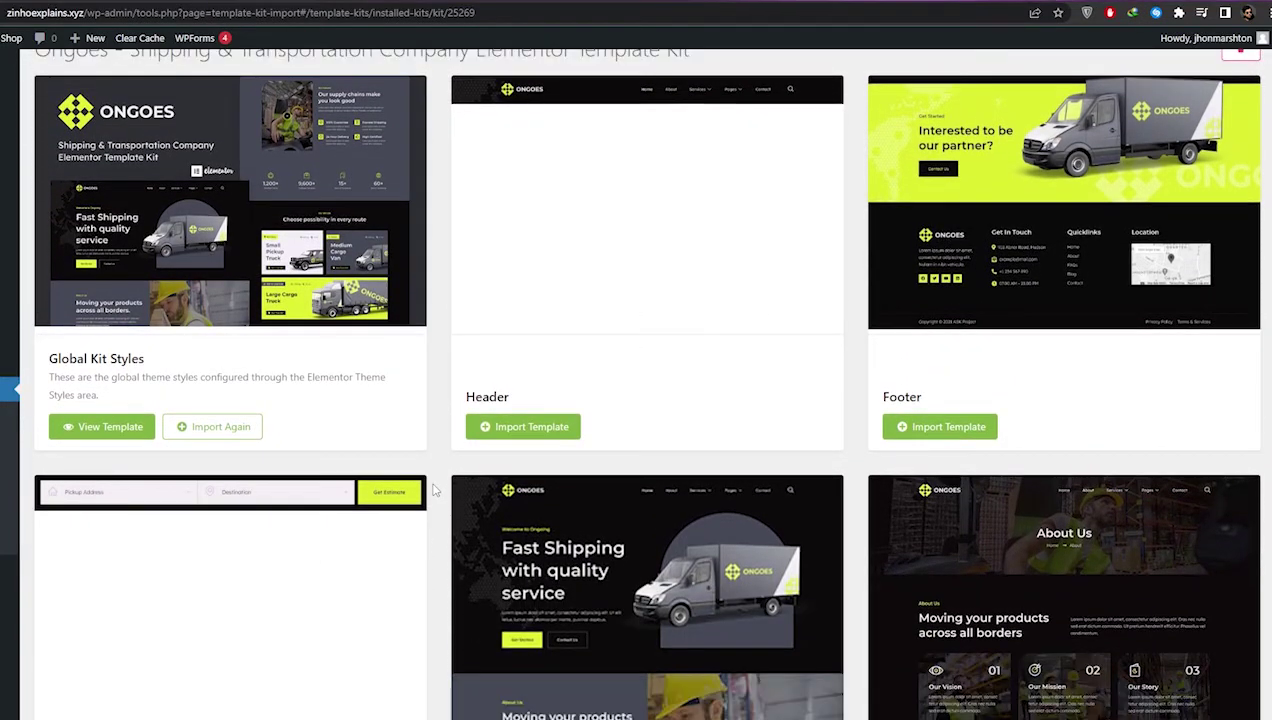
{"action": "scroll", "coordinate": [526, 448], "scroll_direction": "up", "scroll_amount": 1}
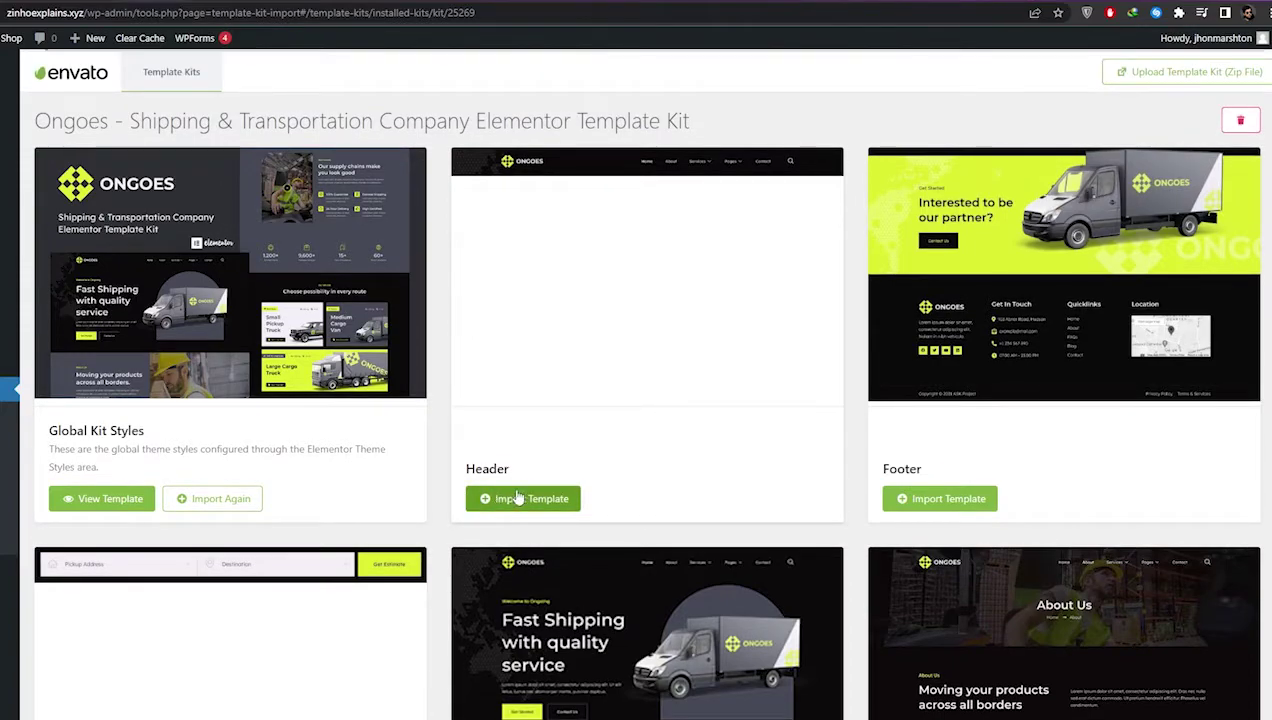
{"action": "left_click", "coordinate": [505, 500]}
{"action": "scroll", "coordinate": [505, 503], "scroll_direction": "down", "scroll_amount": 3}
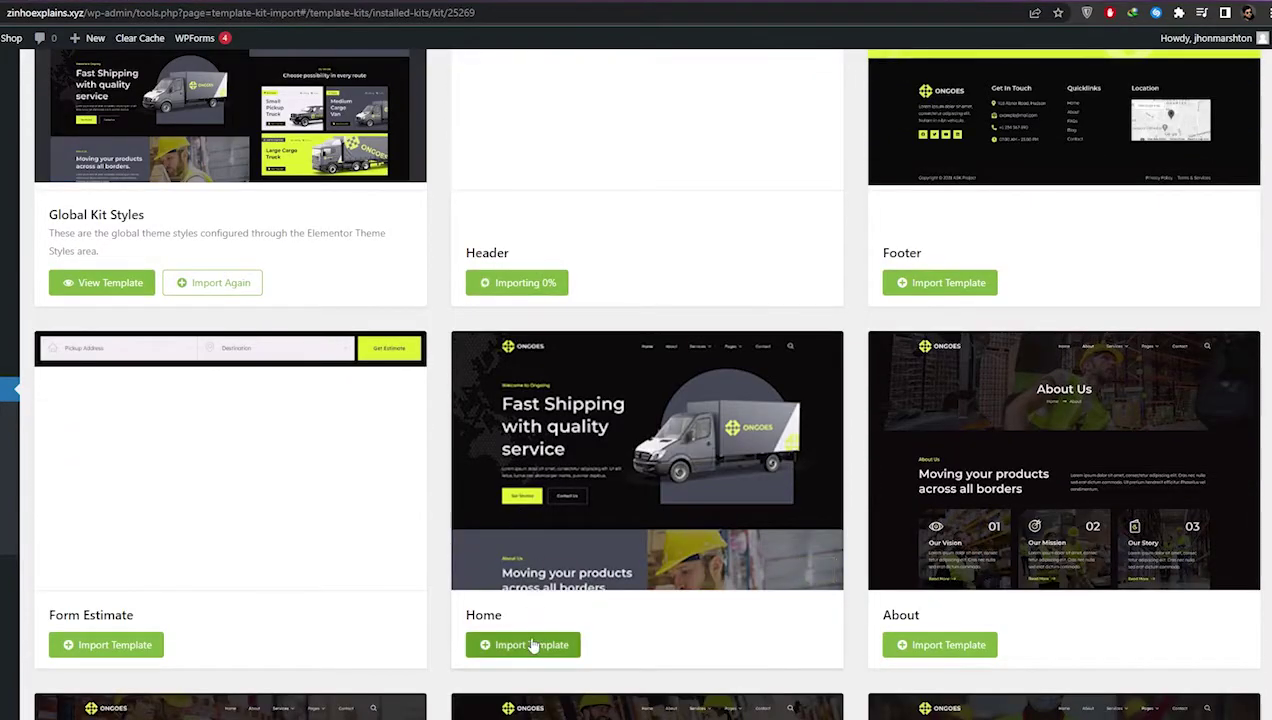
Start importing the Home, About and Services templates of the Ongoes kit.
{"action": "left_click", "coordinate": [531, 644]}
{"action": "scroll", "coordinate": [872, 454], "scroll_direction": "down", "scroll_amount": 3}
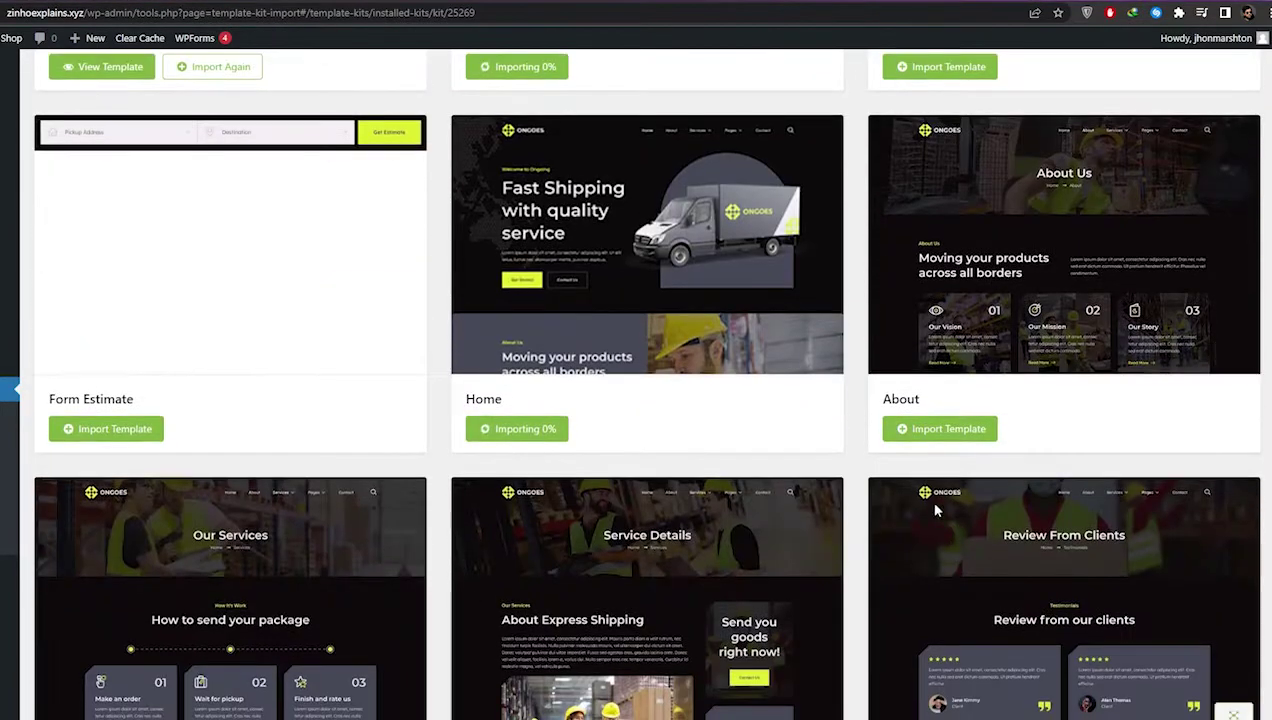
{"action": "left_click", "coordinate": [930, 432]}
{"action": "scroll", "coordinate": [891, 430], "scroll_direction": "down", "scroll_amount": 2}
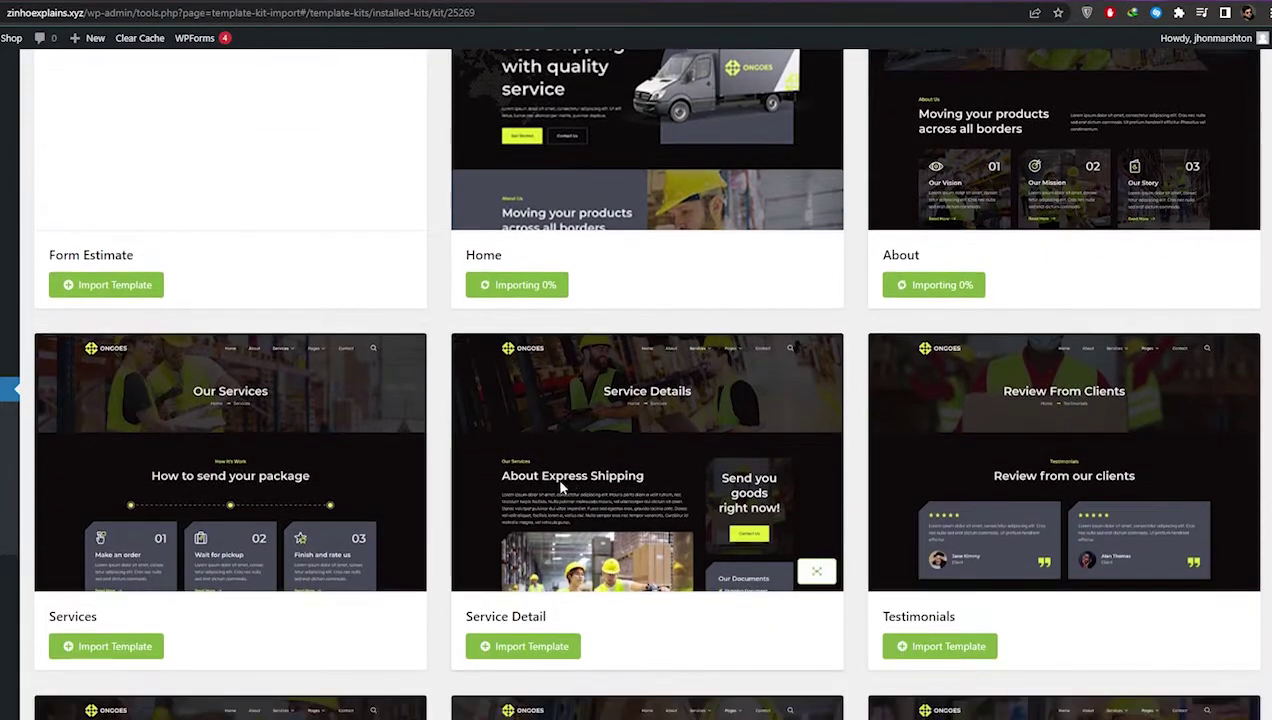
{"action": "left_click", "coordinate": [118, 645]}
{"action": "scroll", "coordinate": [312, 565], "scroll_direction": "down", "scroll_amount": 1}
Import the kit's Pricing, Form Contact and Contact templates.
{"action": "scroll", "coordinate": [312, 565], "scroll_direction": "down", "scroll_amount": 5}
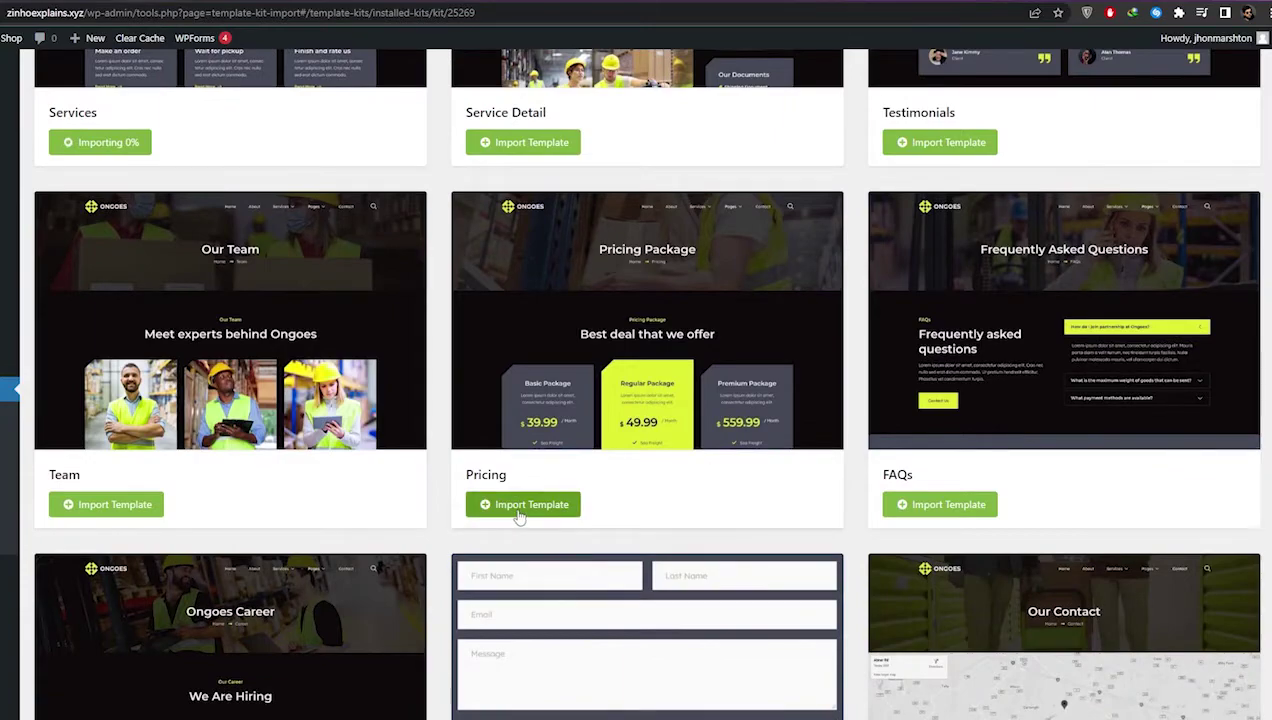
{"action": "left_click", "coordinate": [519, 506]}
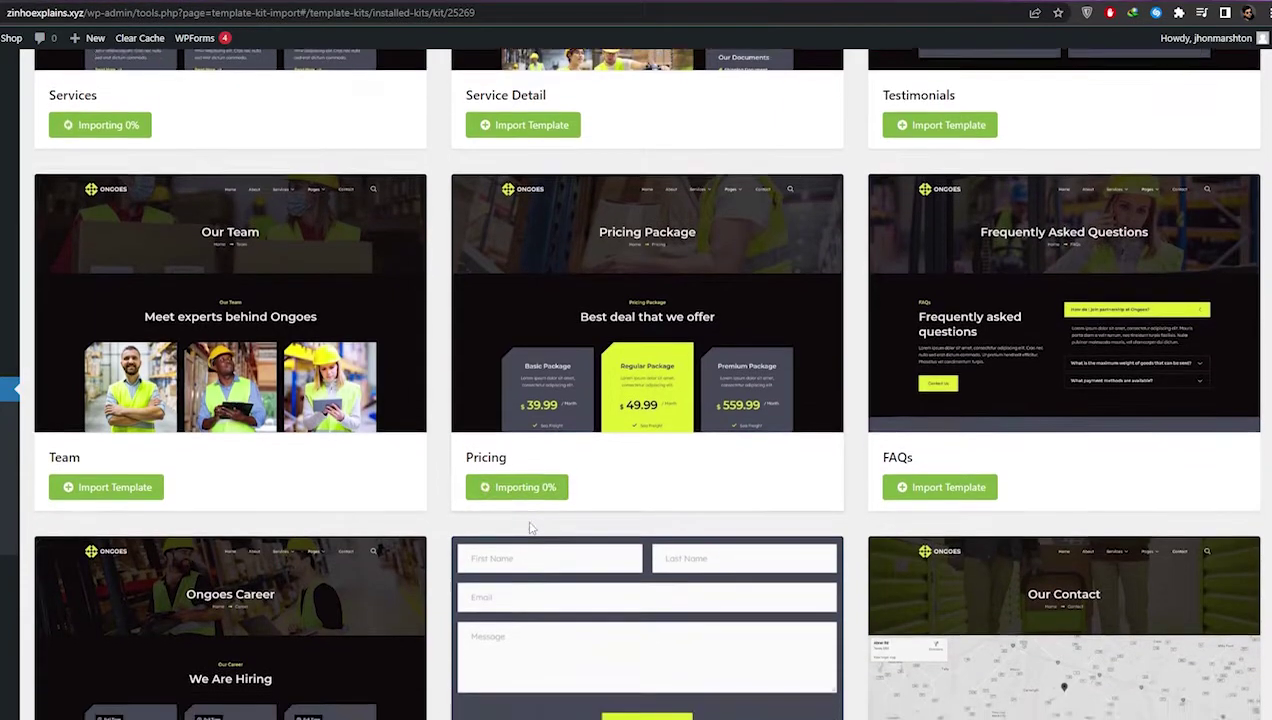
{"action": "scroll", "coordinate": [545, 480], "scroll_direction": "down", "scroll_amount": 3}
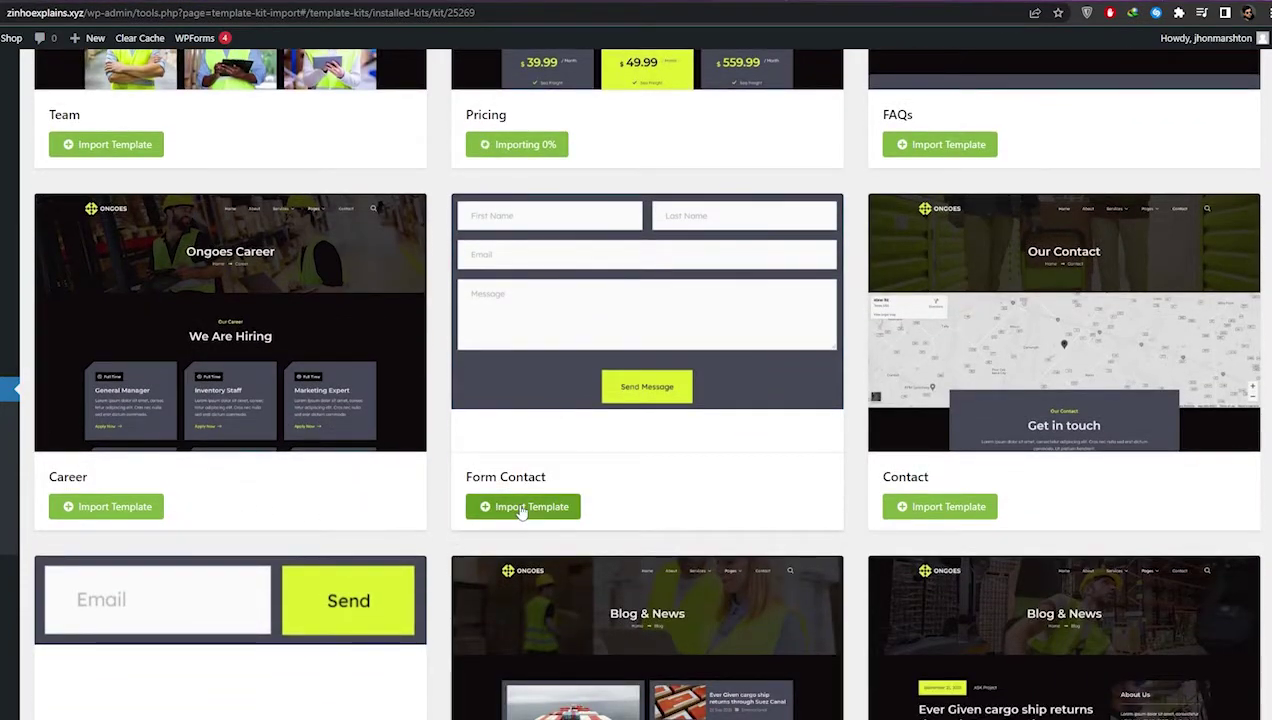
{"action": "left_click", "coordinate": [521, 508]}
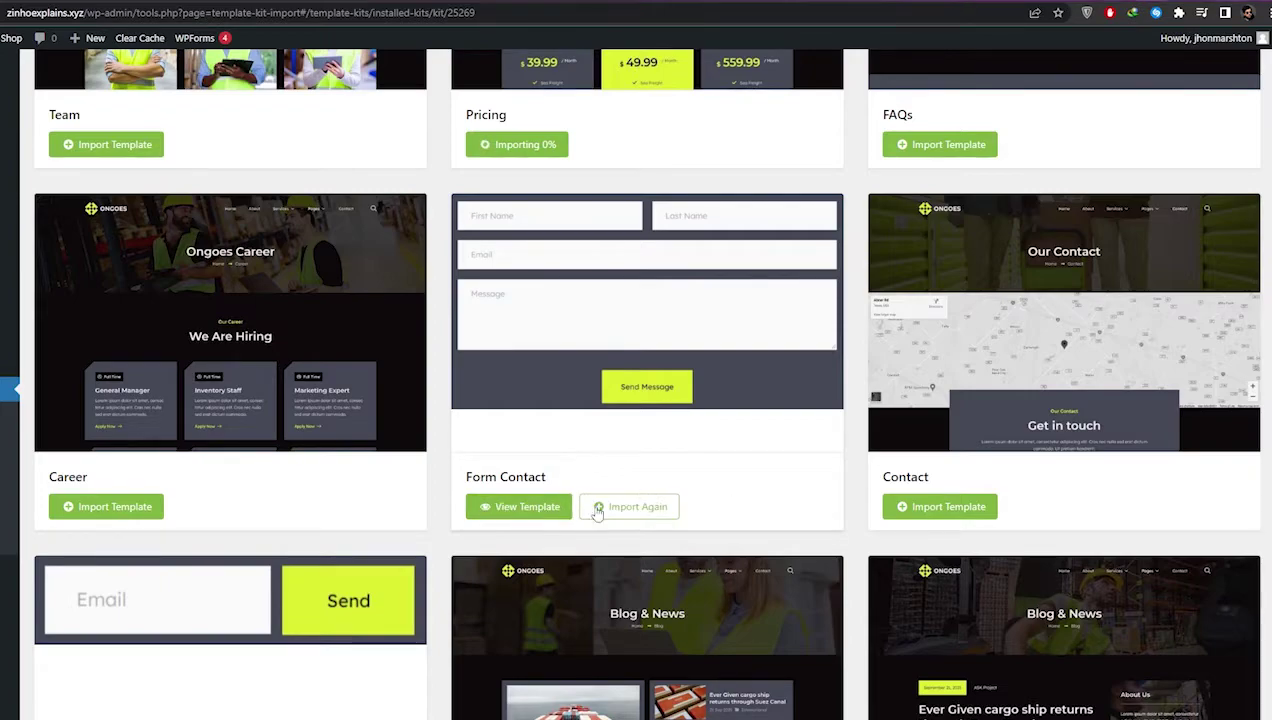
{"action": "left_click", "coordinate": [947, 508]}
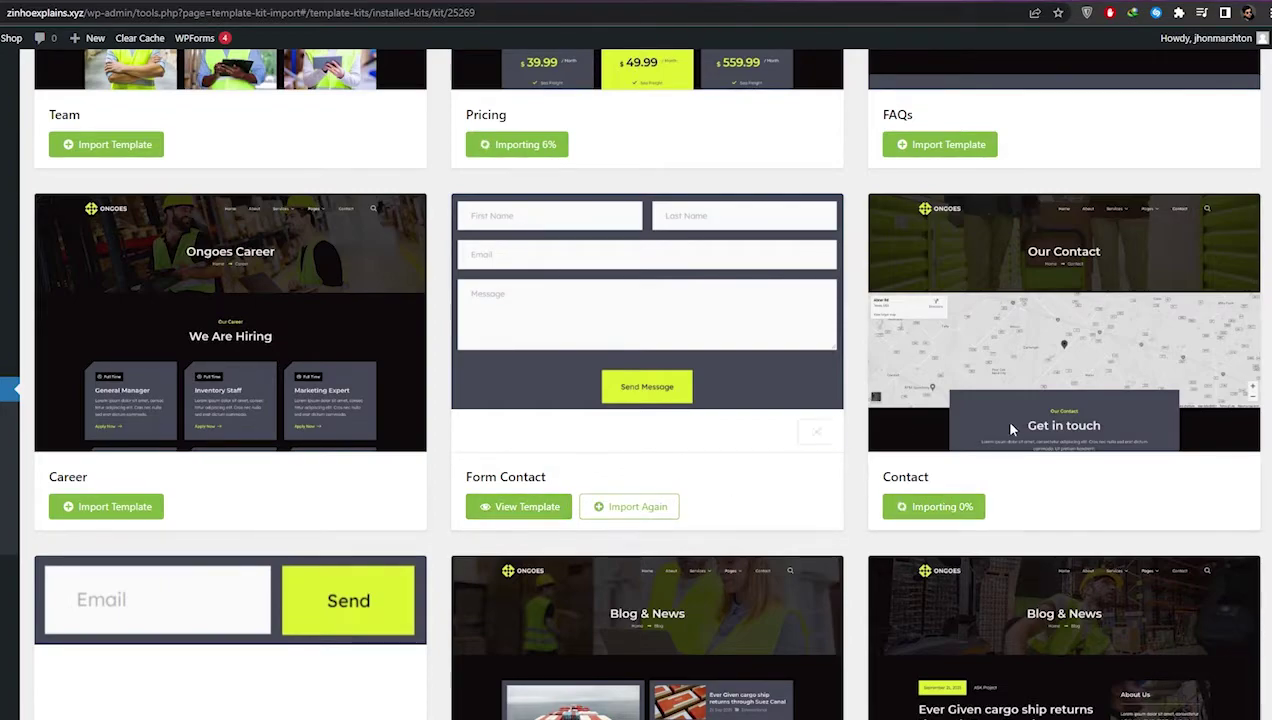
Start importing the kit's Footer template.
{"action": "scroll", "coordinate": [268, 601], "scroll_direction": "down", "scroll_amount": 2}
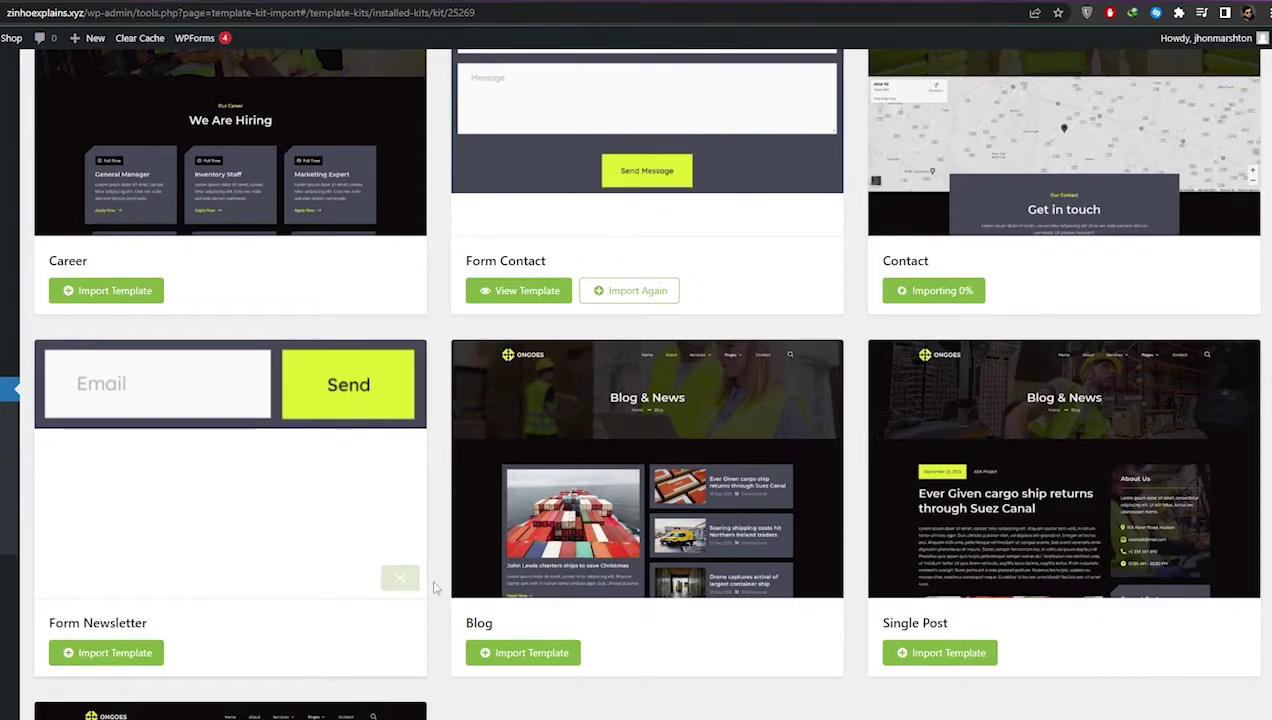
{"action": "scroll", "coordinate": [432, 588], "scroll_direction": "down", "scroll_amount": 2}
{"action": "scroll", "coordinate": [420, 588], "scroll_direction": "up", "scroll_amount": 15}
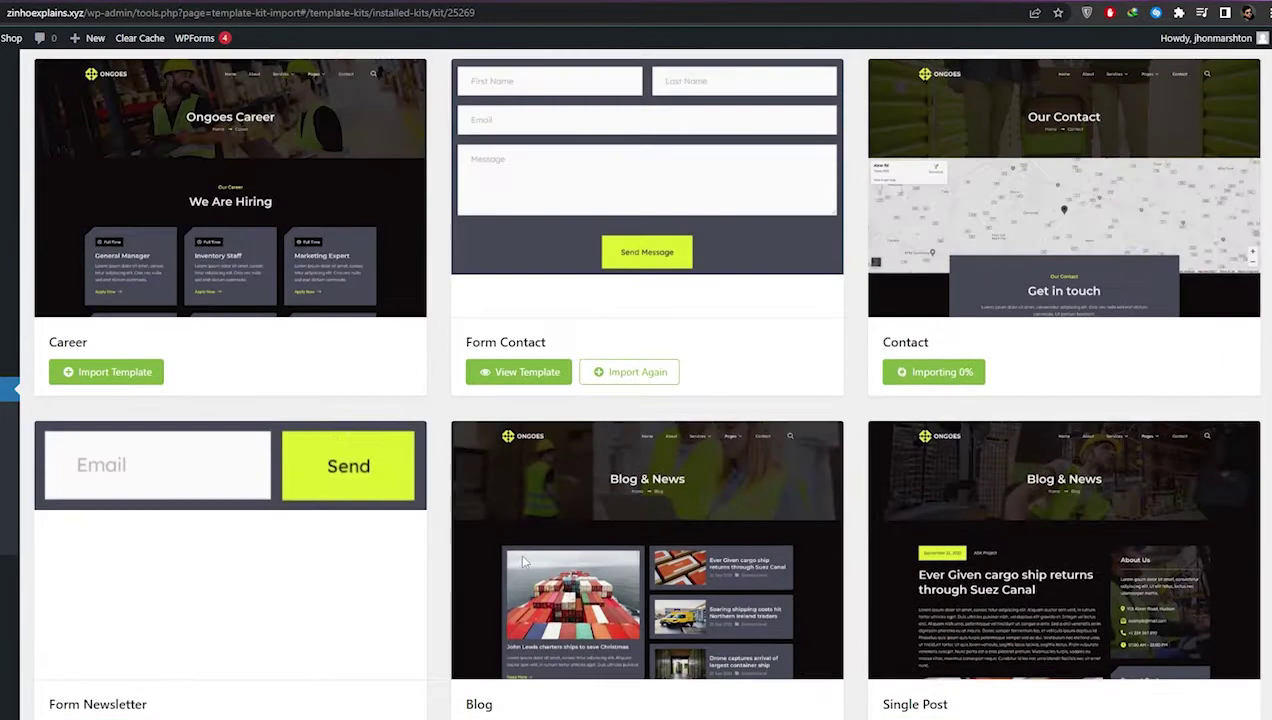
{"action": "scroll", "coordinate": [524, 561], "scroll_direction": "up", "scroll_amount": 4}
{"action": "scroll", "coordinate": [877, 491], "scroll_direction": "down", "scroll_amount": 3}
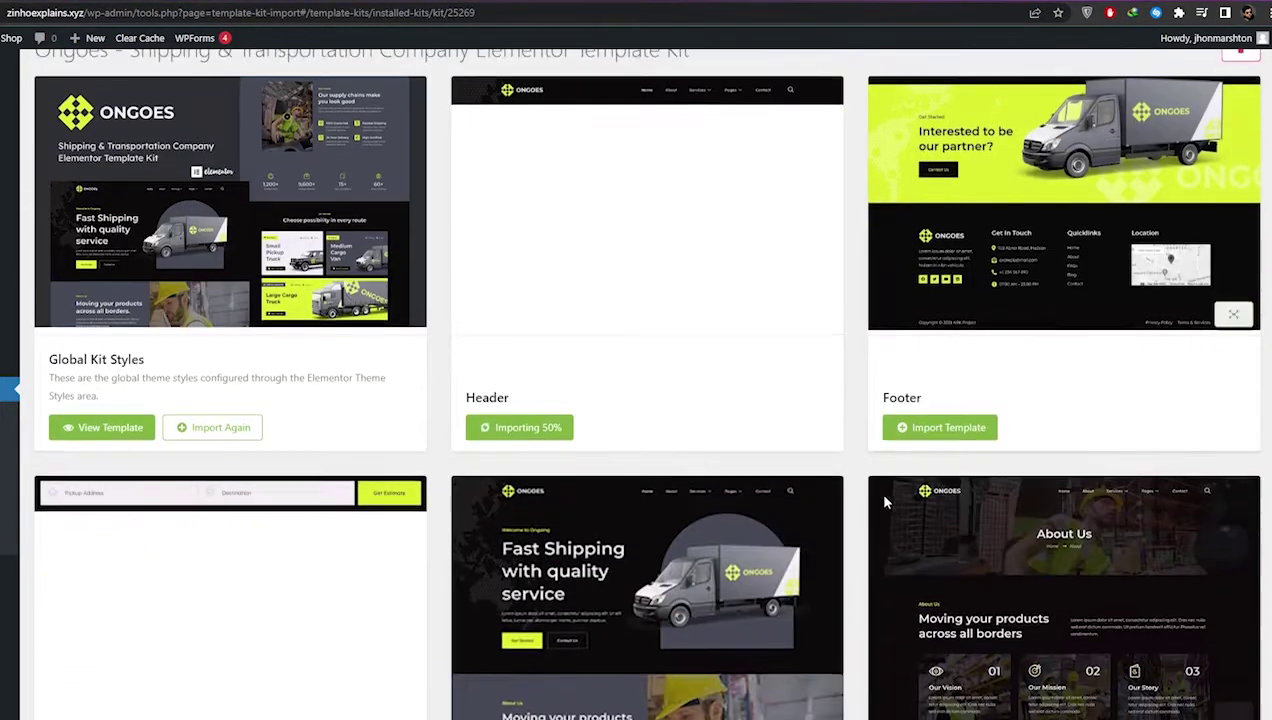
{"action": "left_click", "coordinate": [921, 426]}
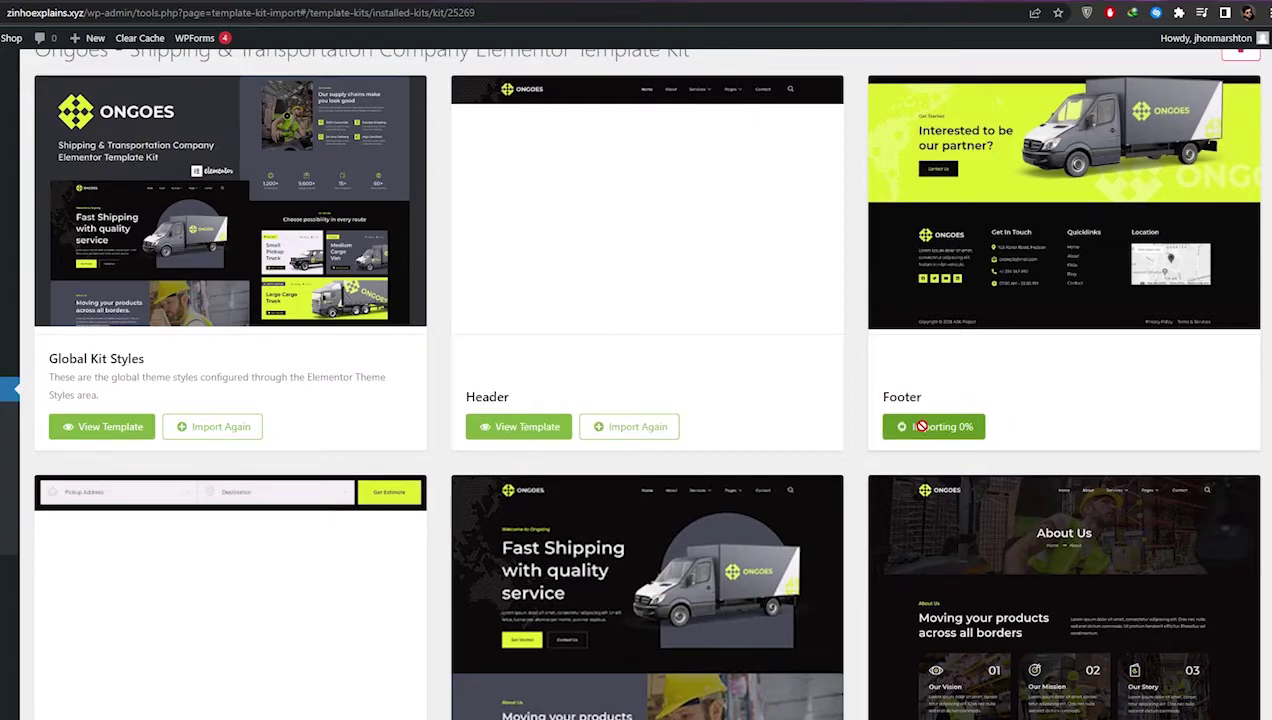
Check the import progress of the kit's templates, from Form Estimate and Home down to FAQs.
{"action": "scroll", "coordinate": [721, 475], "scroll_direction": "down", "scroll_amount": 6}
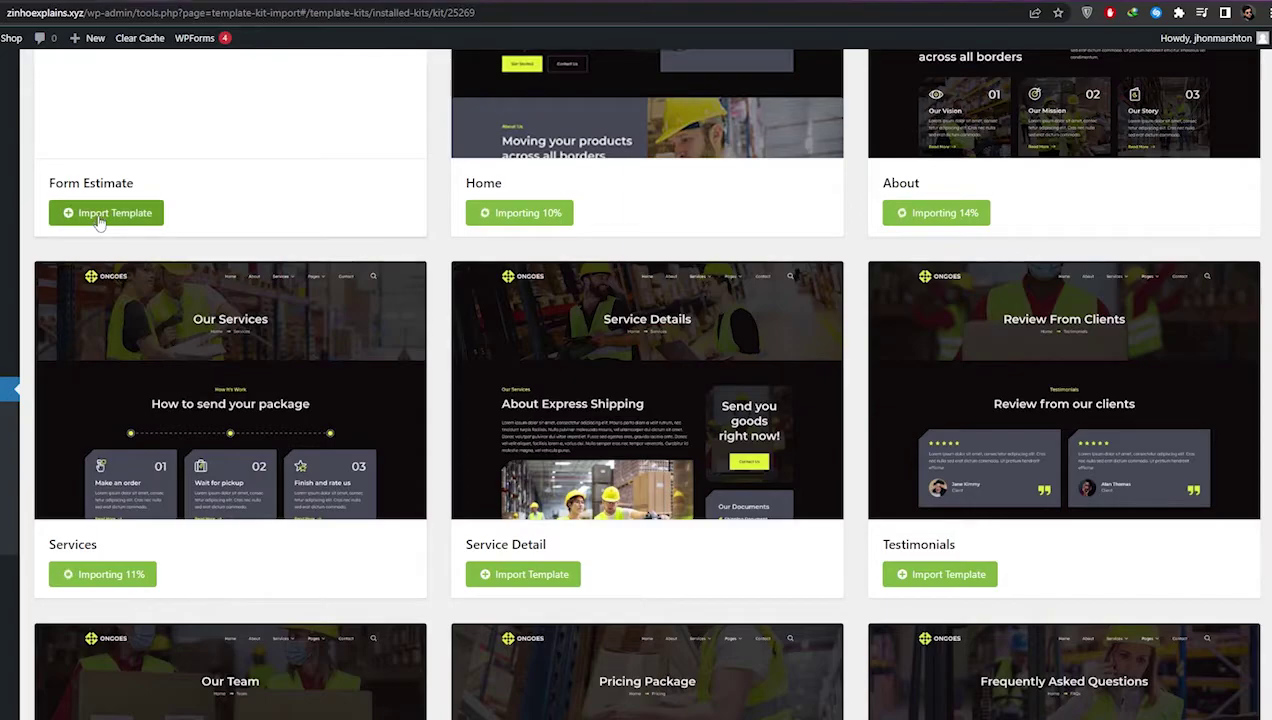
{"action": "scroll", "coordinate": [333, 389], "scroll_direction": "down", "scroll_amount": 2}
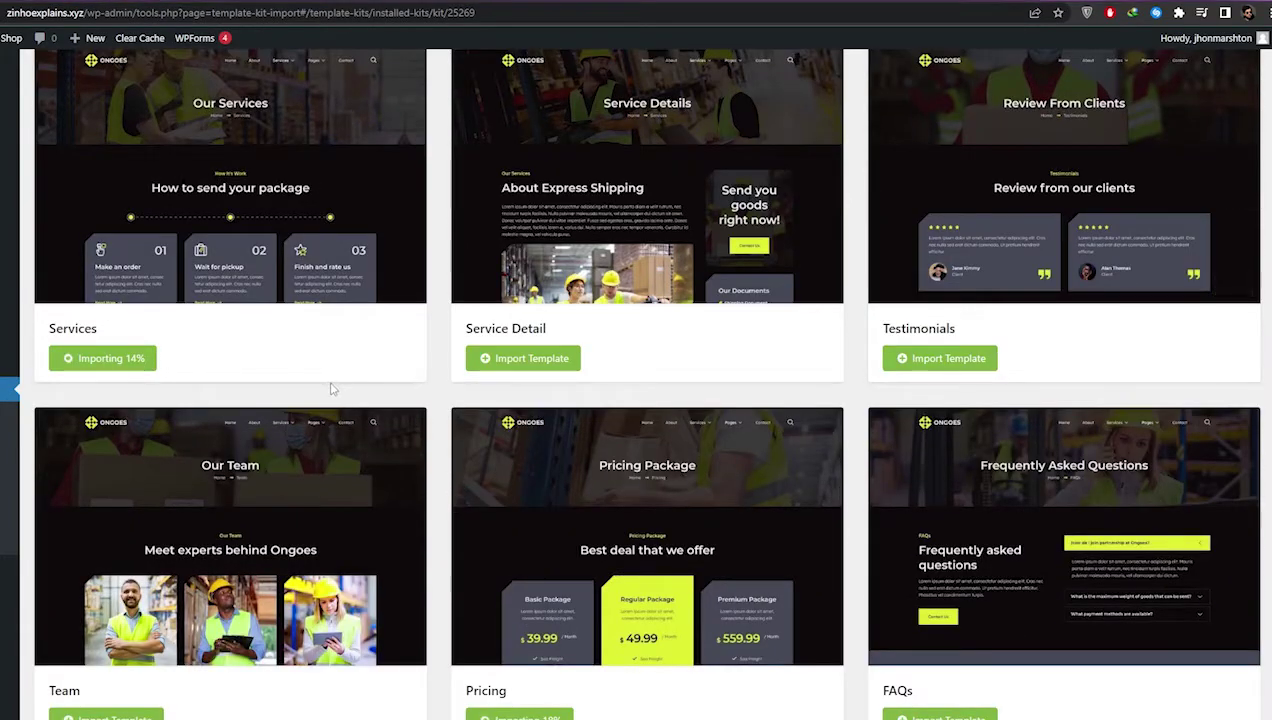
{"action": "scroll", "coordinate": [398, 388], "scroll_direction": "down", "scroll_amount": 2}
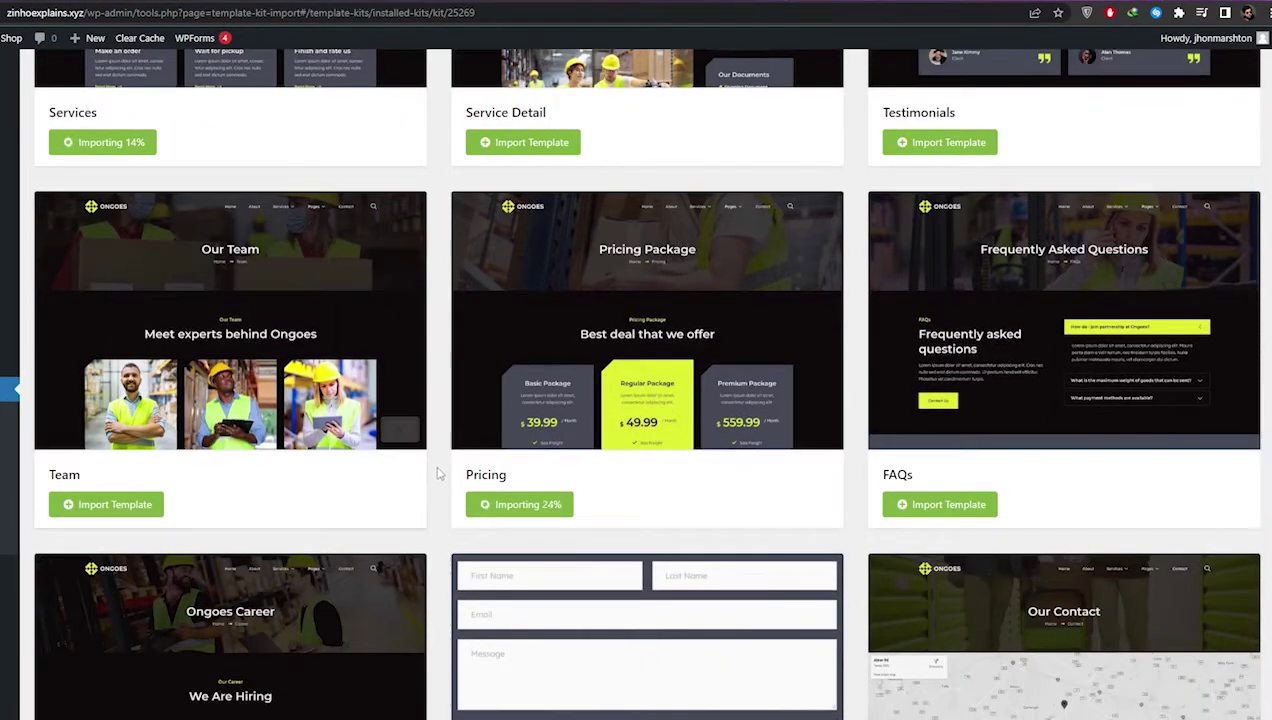
{"action": "scroll", "coordinate": [443, 518], "scroll_direction": "down", "scroll_amount": 1}
{"action": "scroll", "coordinate": [443, 518], "scroll_direction": "up", "scroll_amount": 1}
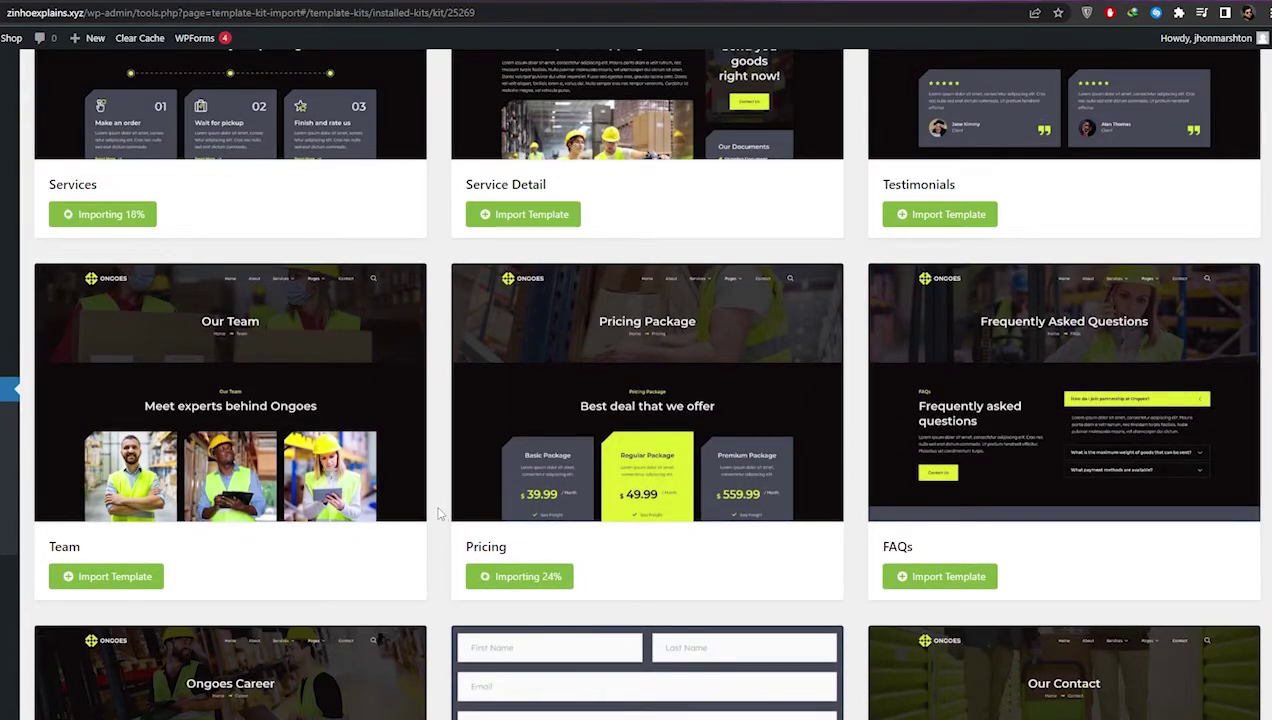
{"action": "scroll", "coordinate": [440, 512], "scroll_direction": "up", "scroll_amount": 2}
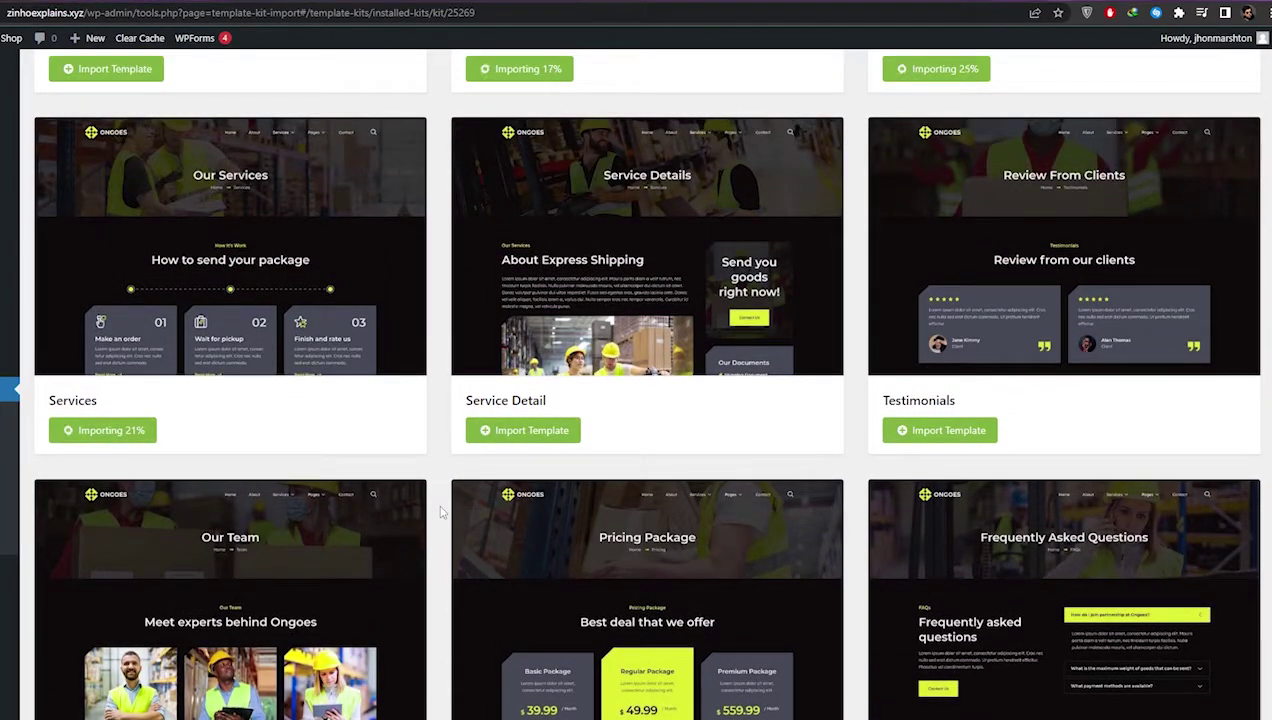
{"action": "scroll", "coordinate": [440, 512], "scroll_direction": "up", "scroll_amount": 4}
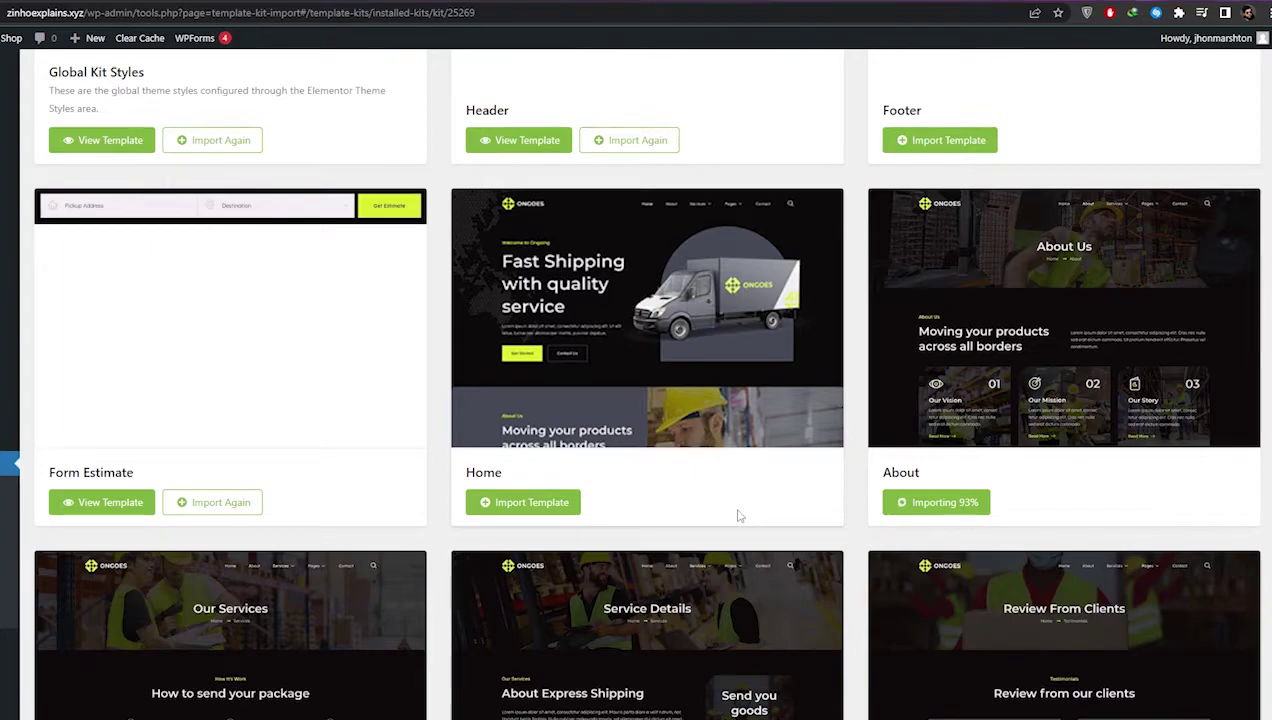
Look through the whole kit to see which templates still have to be imported.
{"action": "scroll", "coordinate": [735, 514], "scroll_direction": "down", "scroll_amount": 3}
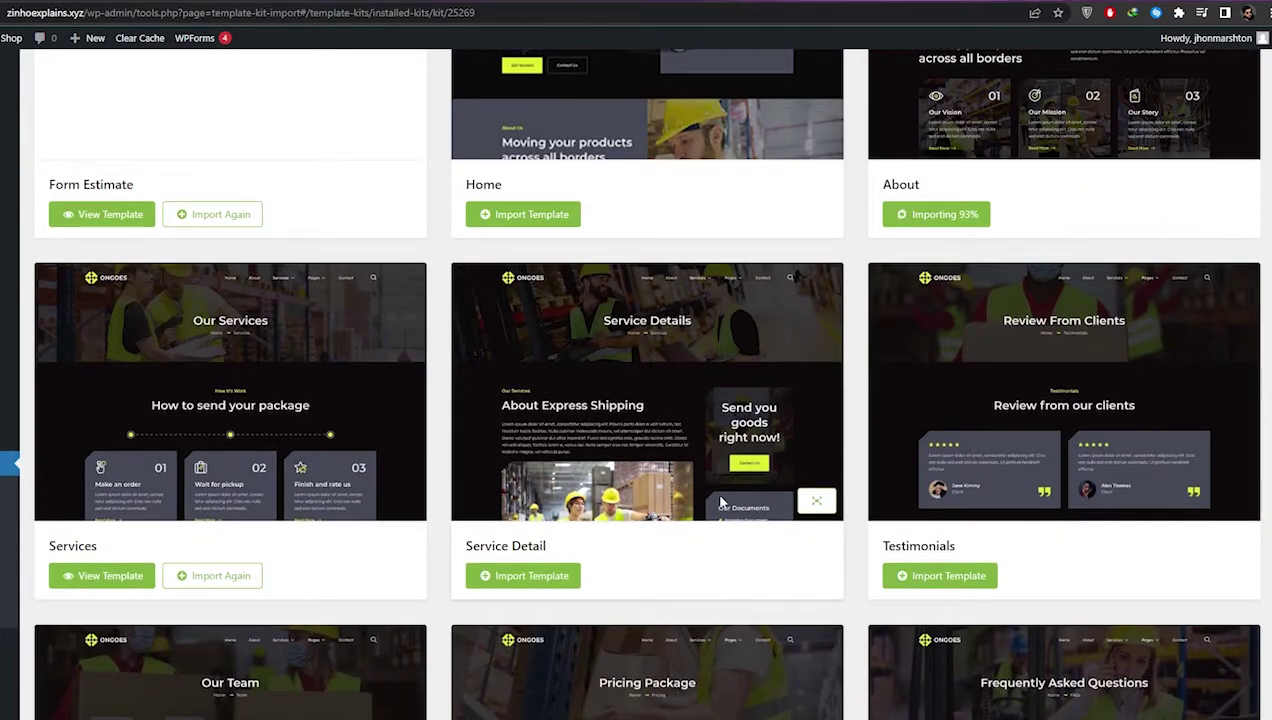
{"action": "scroll", "coordinate": [721, 502], "scroll_direction": "down", "scroll_amount": 2}
{"action": "scroll", "coordinate": [720, 502], "scroll_direction": "down", "scroll_amount": 1}
{"action": "scroll", "coordinate": [723, 502], "scroll_direction": "down", "scroll_amount": 3}
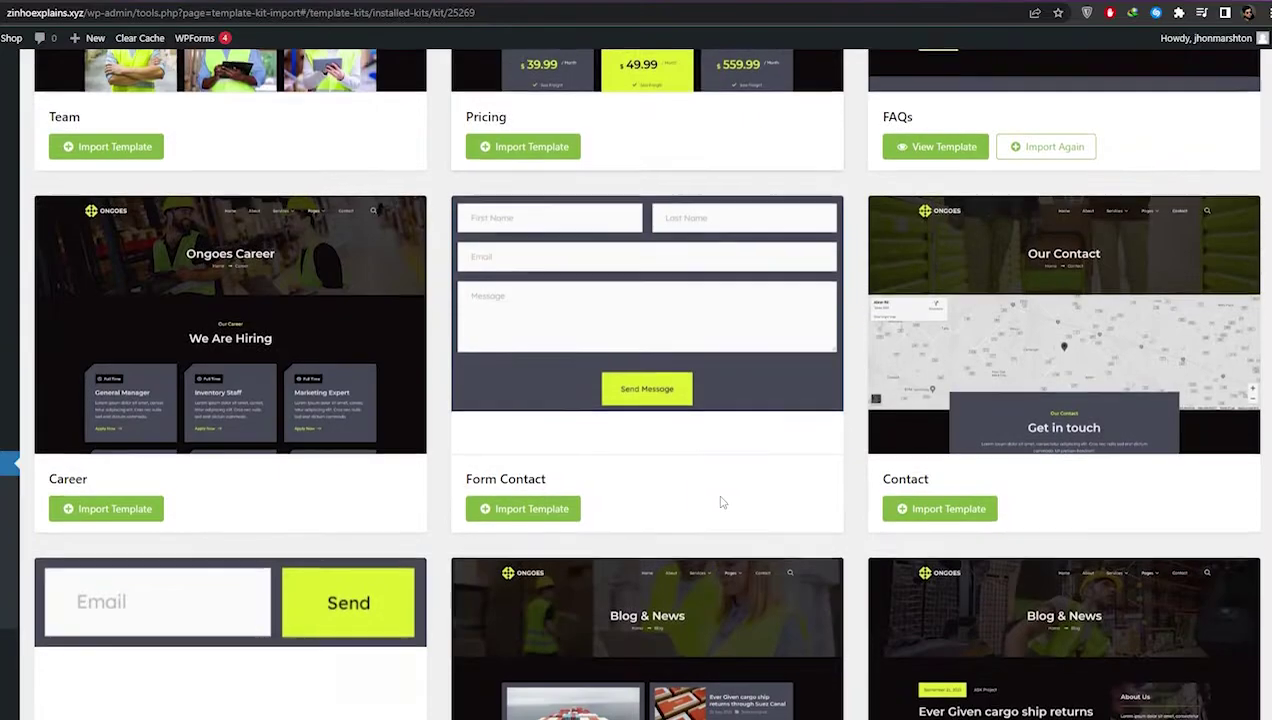
{"action": "scroll", "coordinate": [715, 500], "scroll_direction": "up", "scroll_amount": 15}
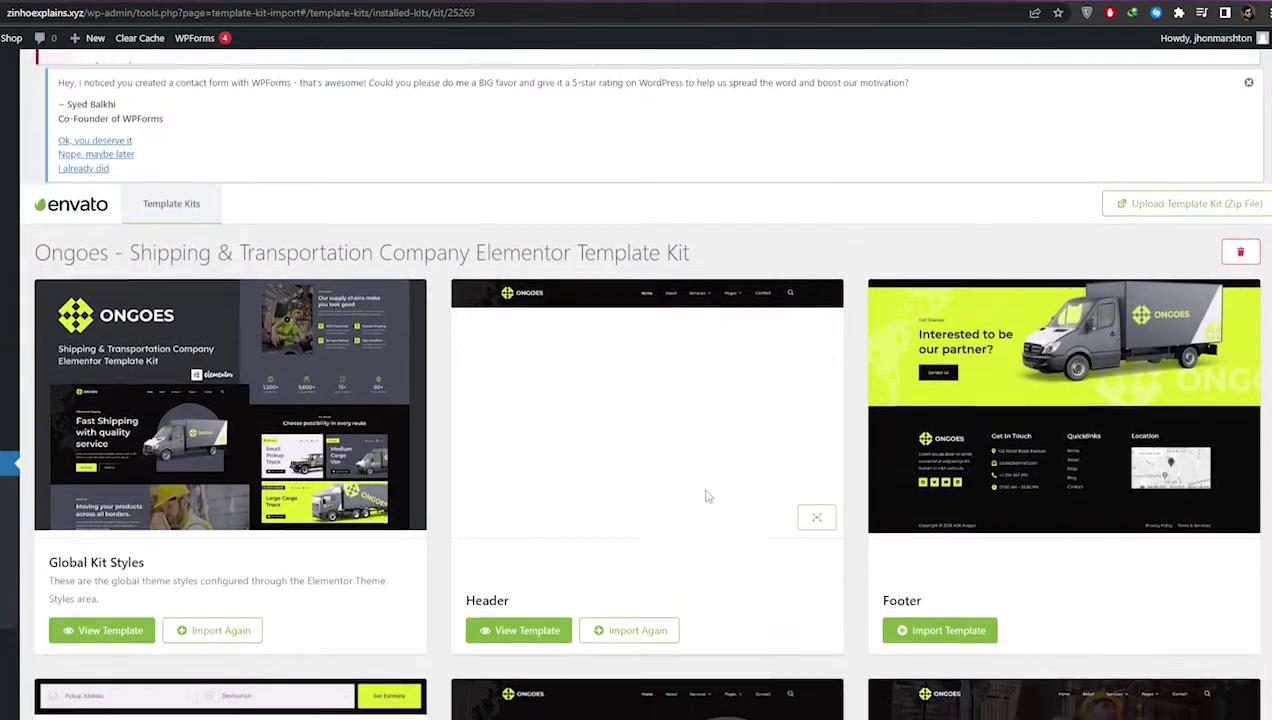
{"action": "scroll", "coordinate": [710, 497], "scroll_direction": "down", "scroll_amount": 1}
{"action": "scroll", "coordinate": [710, 492], "scroll_direction": "down", "scroll_amount": 2}
{"action": "scroll", "coordinate": [710, 492], "scroll_direction": "down", "scroll_amount": 1}
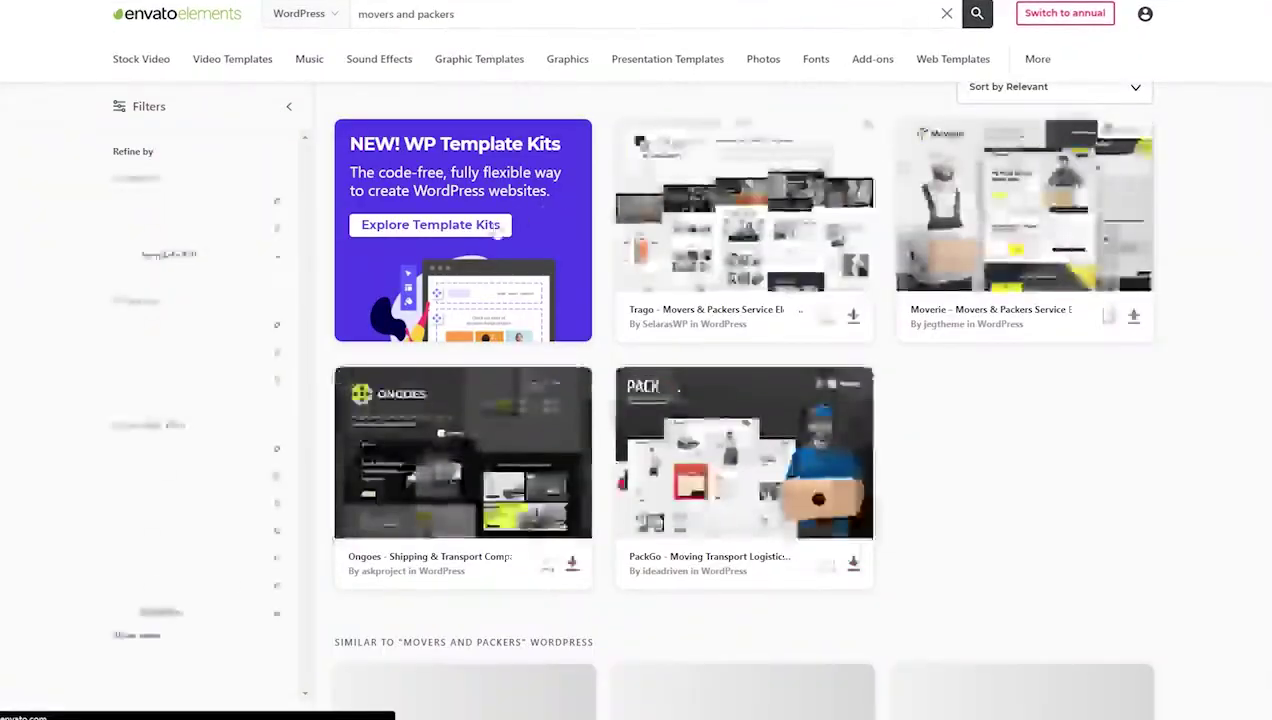
{"action": "left_click", "coordinate": [976, 260]}
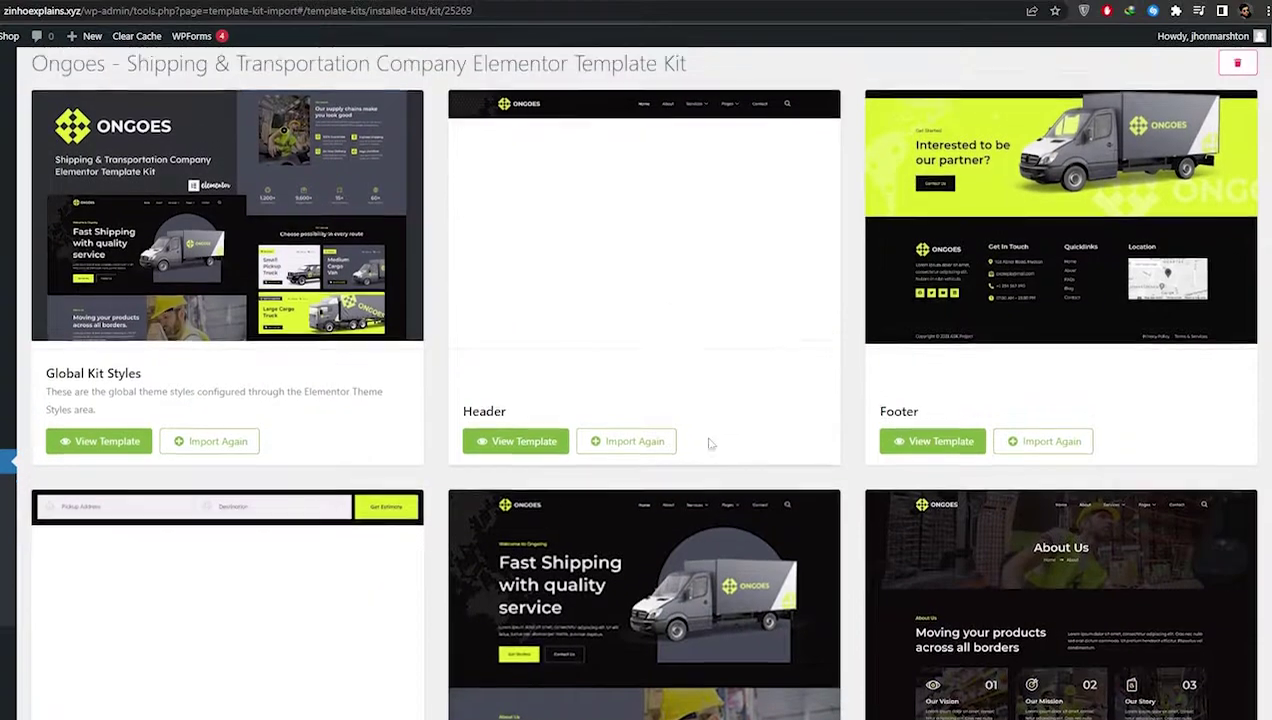
Review the import status of the kit's Header, Footer, Form Estimate, Home and About templates.
{"action": "scroll", "coordinate": [690, 455], "scroll_direction": "up", "scroll_amount": 4}
{"action": "scroll", "coordinate": [676, 465], "scroll_direction": "down", "scroll_amount": 4}
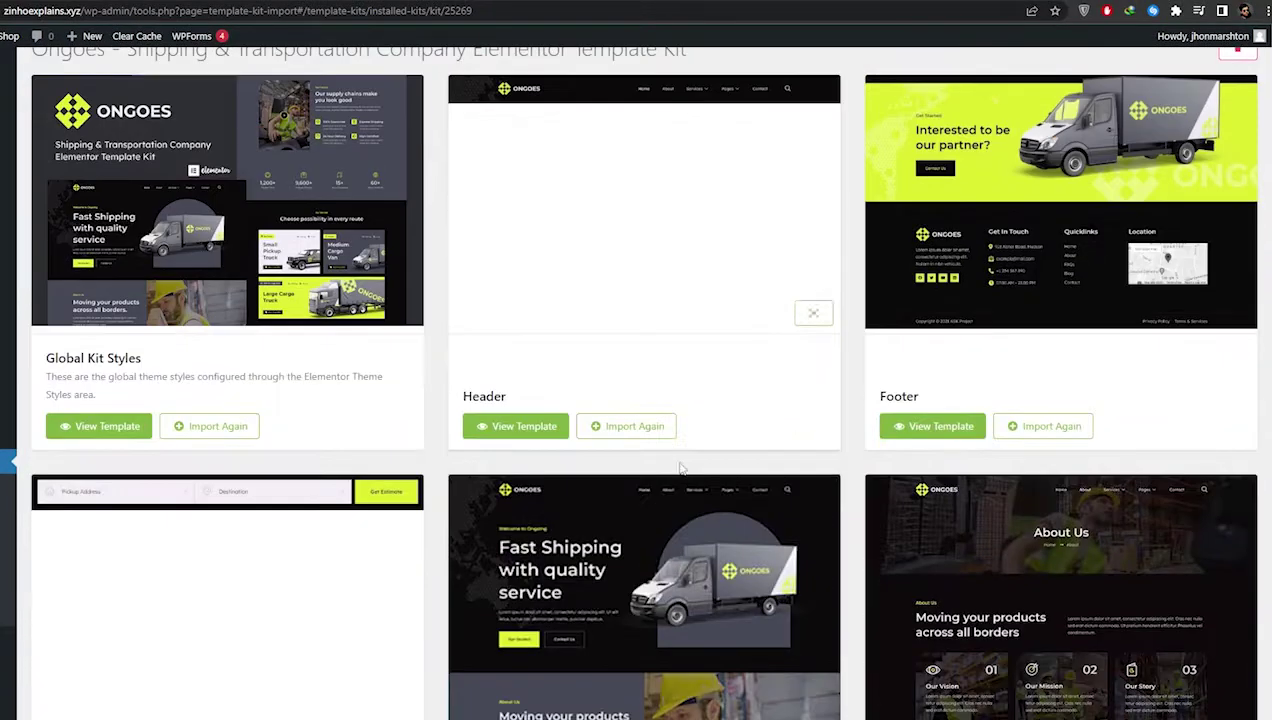
{"action": "scroll", "coordinate": [800, 438], "scroll_direction": "down", "scroll_amount": 3}
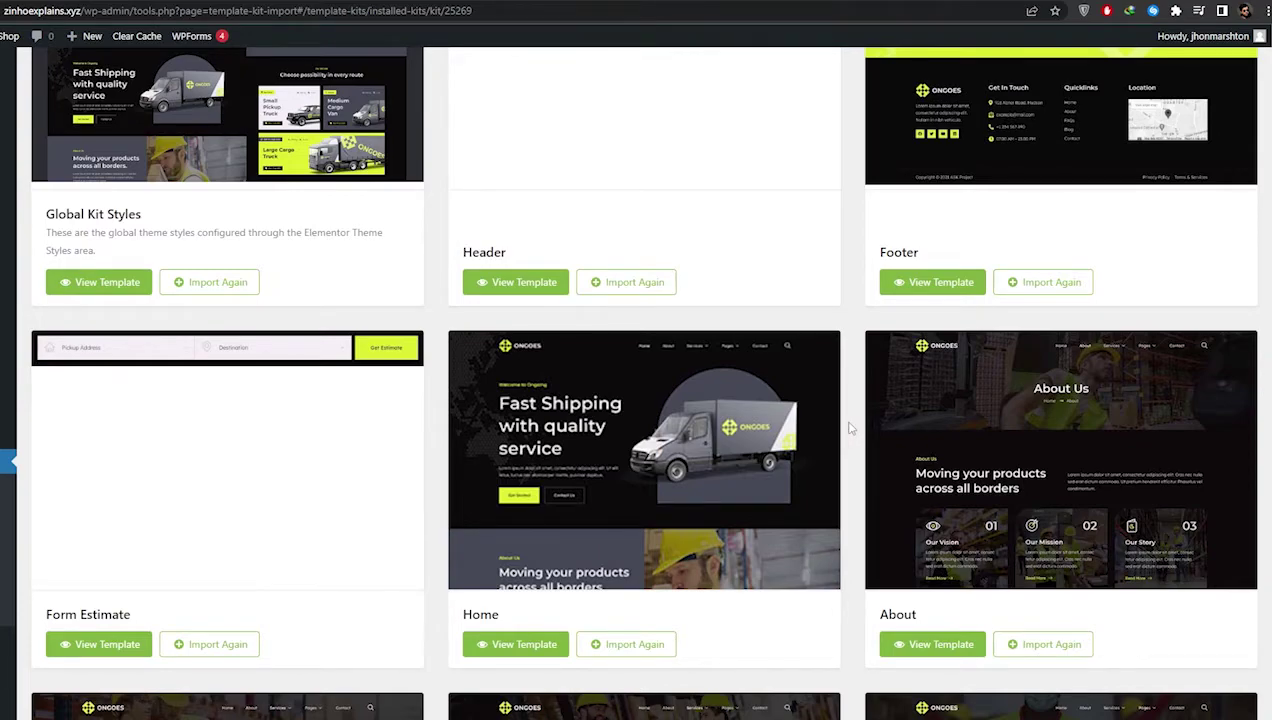
{"action": "scroll", "coordinate": [850, 428], "scroll_direction": "down", "scroll_amount": 3}
{"action": "scroll", "coordinate": [851, 428], "scroll_direction": "up", "scroll_amount": 7}
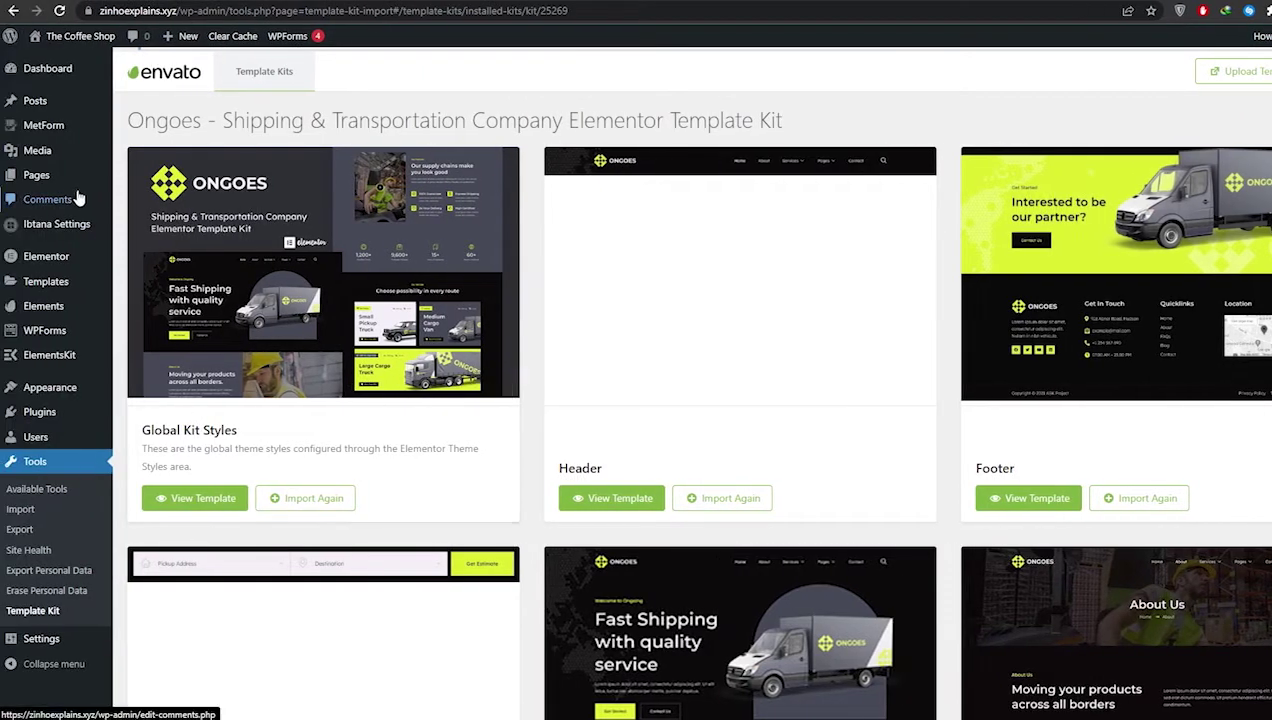
Open the saved Elementor templates and look through the list of imported pages and sections.
{"action": "mouse_move", "coordinate": [44, 183]}
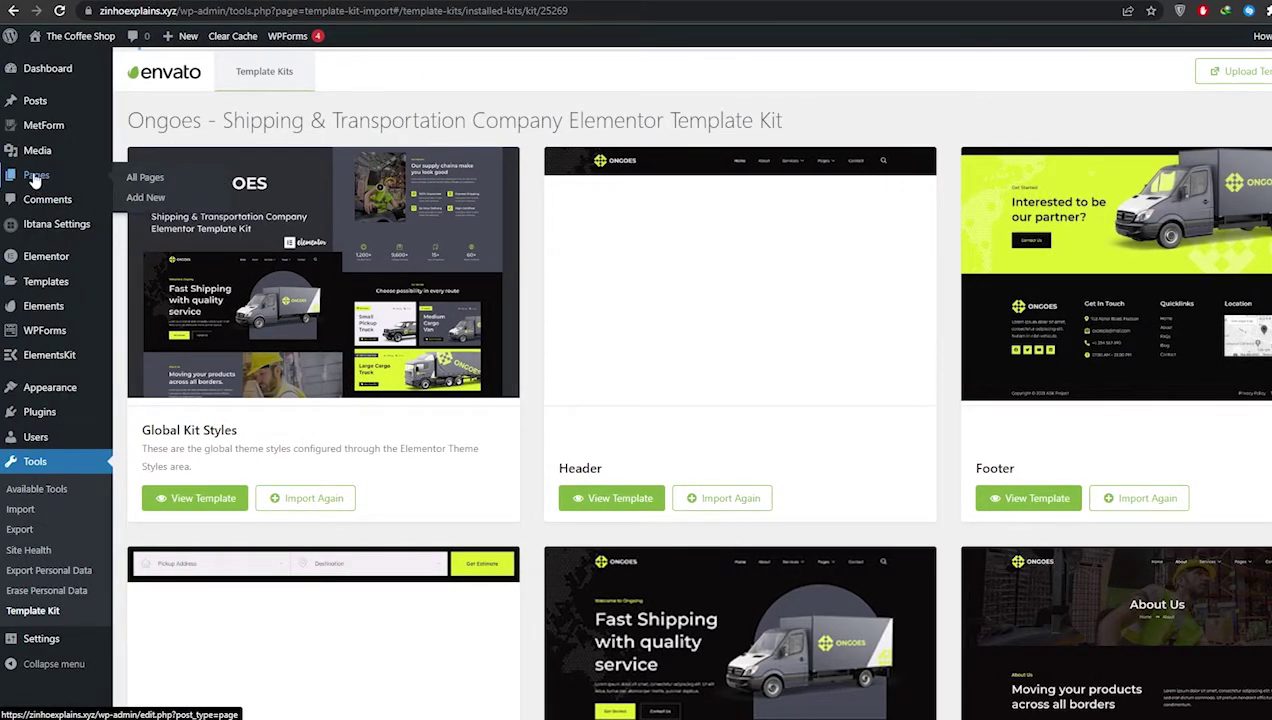
{"action": "mouse_move", "coordinate": [44, 395]}
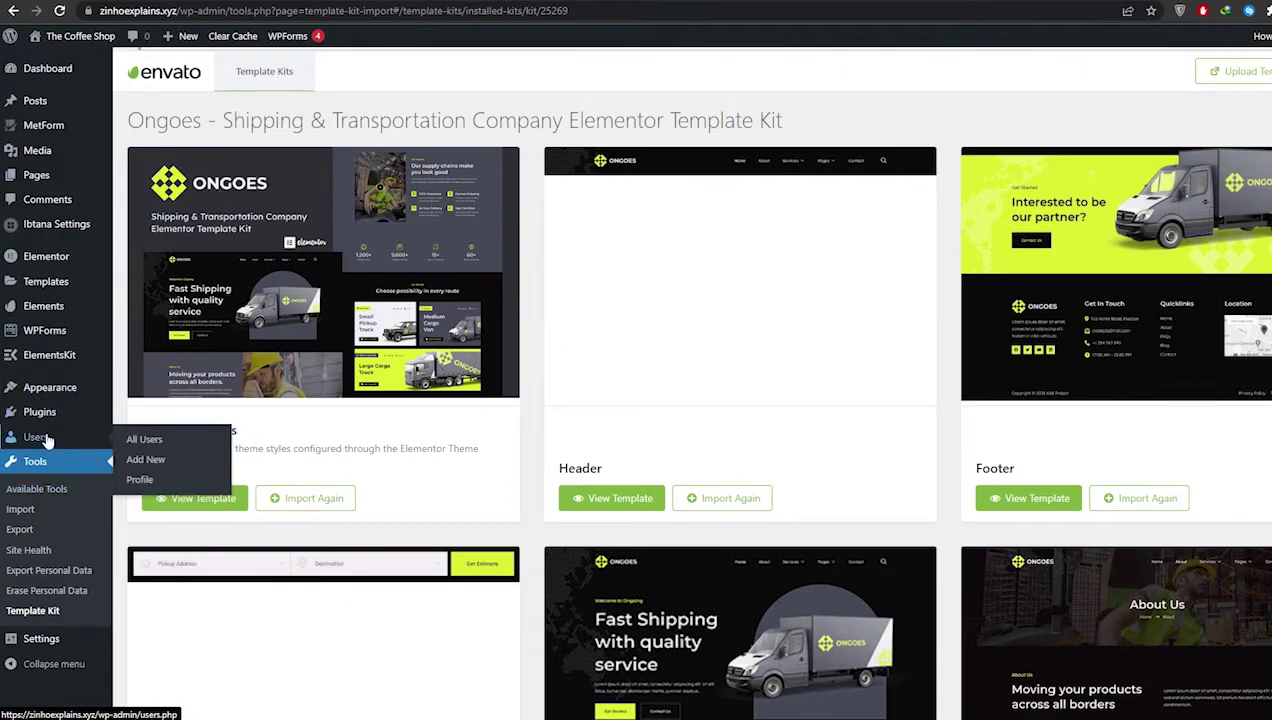
{"action": "mouse_move", "coordinate": [38, 287]}
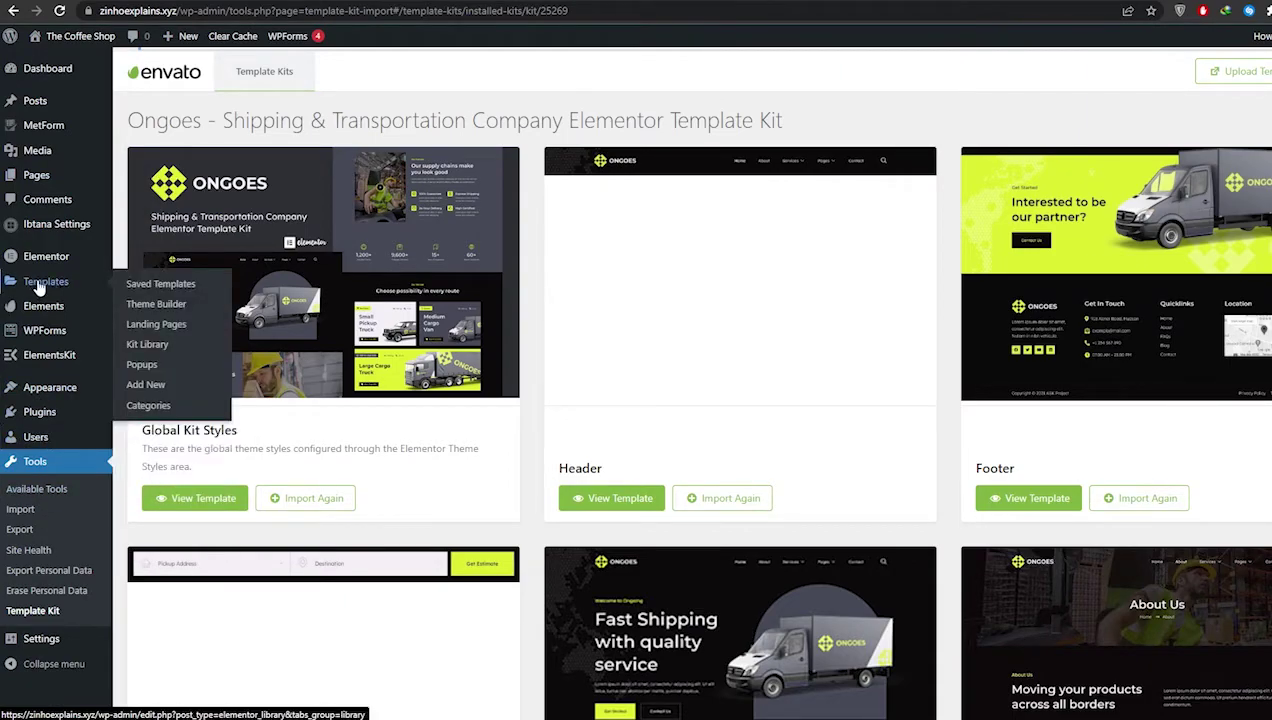
{"action": "left_click", "coordinate": [152, 286]}
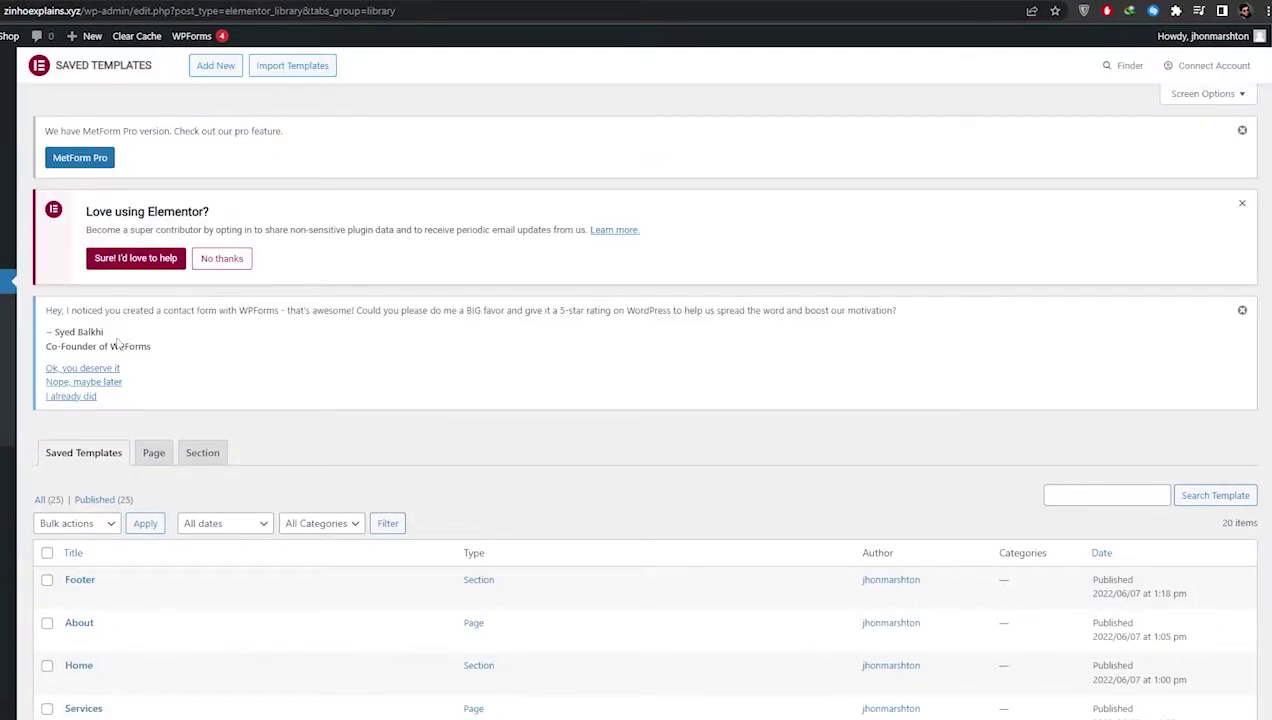
{"action": "scroll", "coordinate": [135, 458], "scroll_direction": "down", "scroll_amount": 3}
{"action": "scroll", "coordinate": [125, 470], "scroll_direction": "down", "scroll_amount": 6}
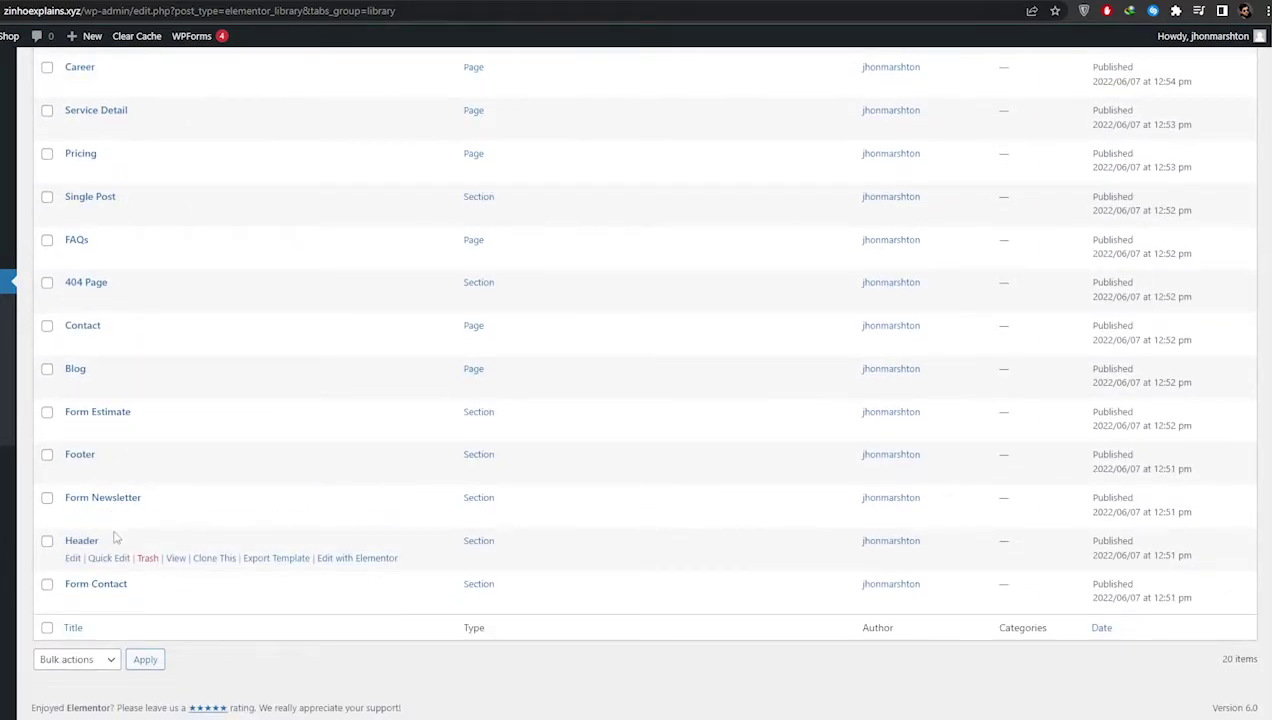
{"action": "scroll", "coordinate": [100, 480], "scroll_direction": "up", "scroll_amount": 2}
{"action": "scroll", "coordinate": [88, 410], "scroll_direction": "up", "scroll_amount": 1}
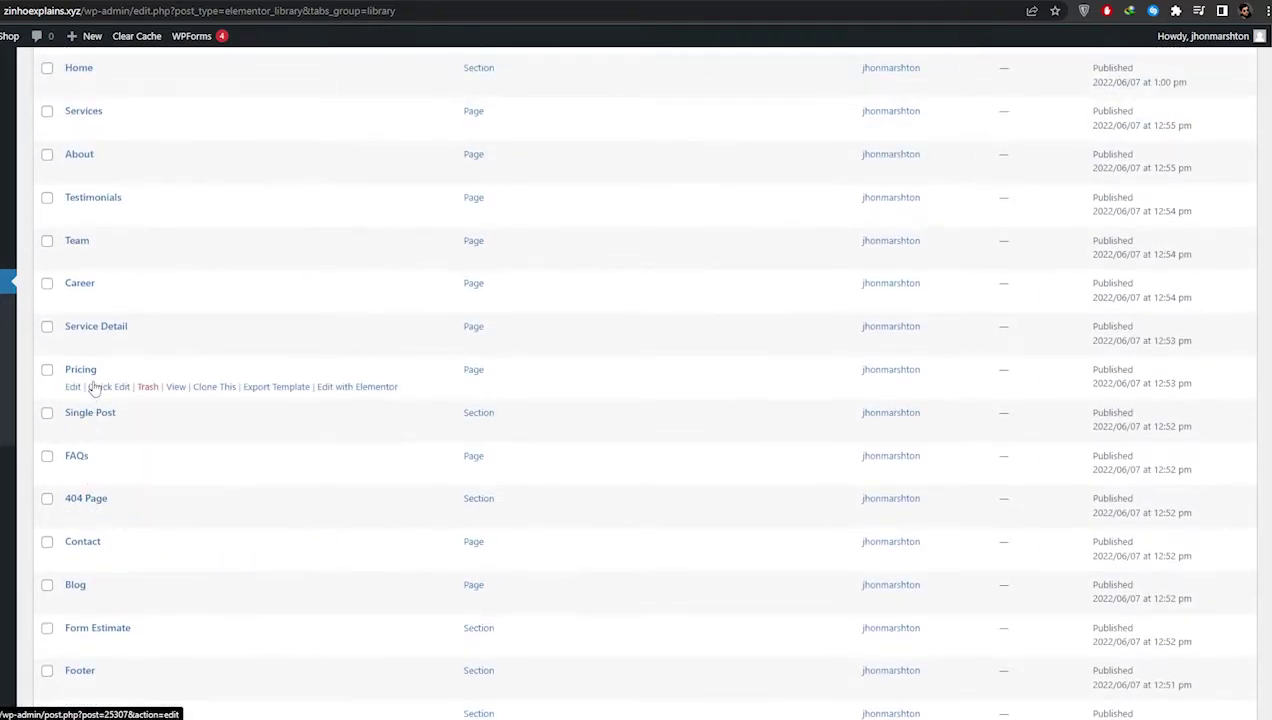
{"action": "scroll", "coordinate": [94, 388], "scroll_direction": "up", "scroll_amount": 3}
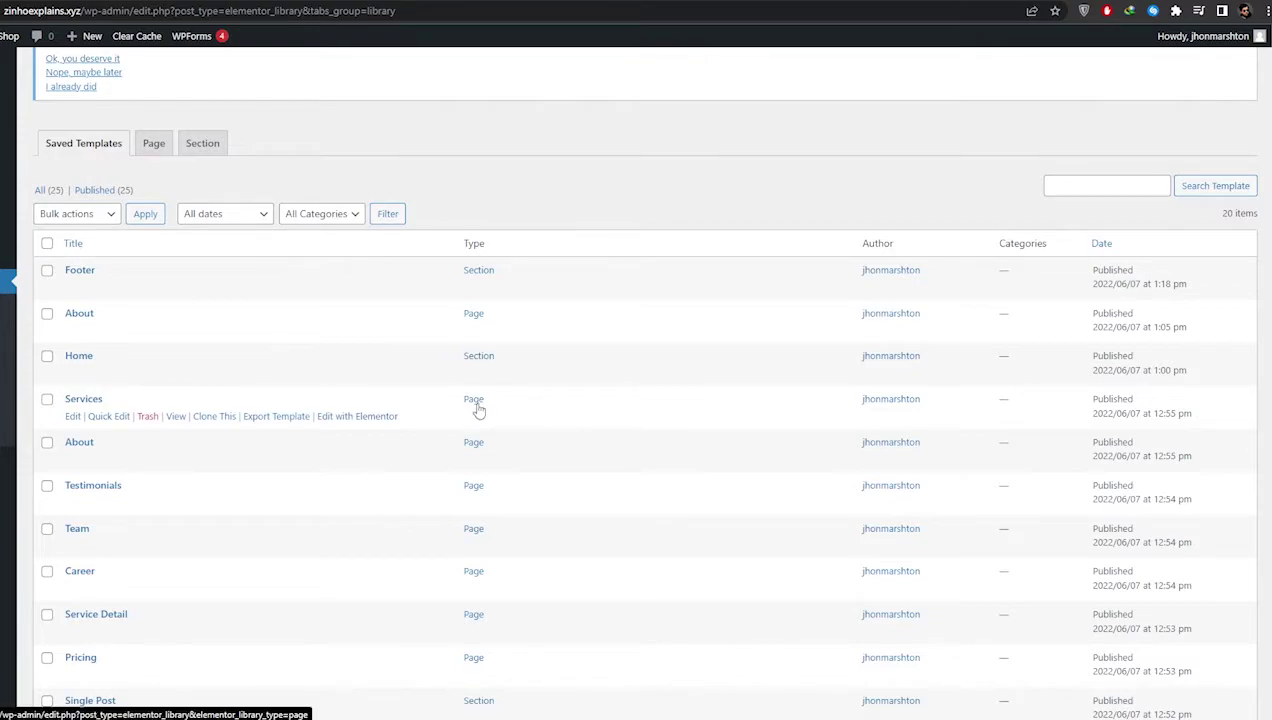
{"action": "scroll", "coordinate": [480, 409], "scroll_direction": "down", "scroll_amount": 2}
{"action": "scroll", "coordinate": [475, 411], "scroll_direction": "down", "scroll_amount": 4}
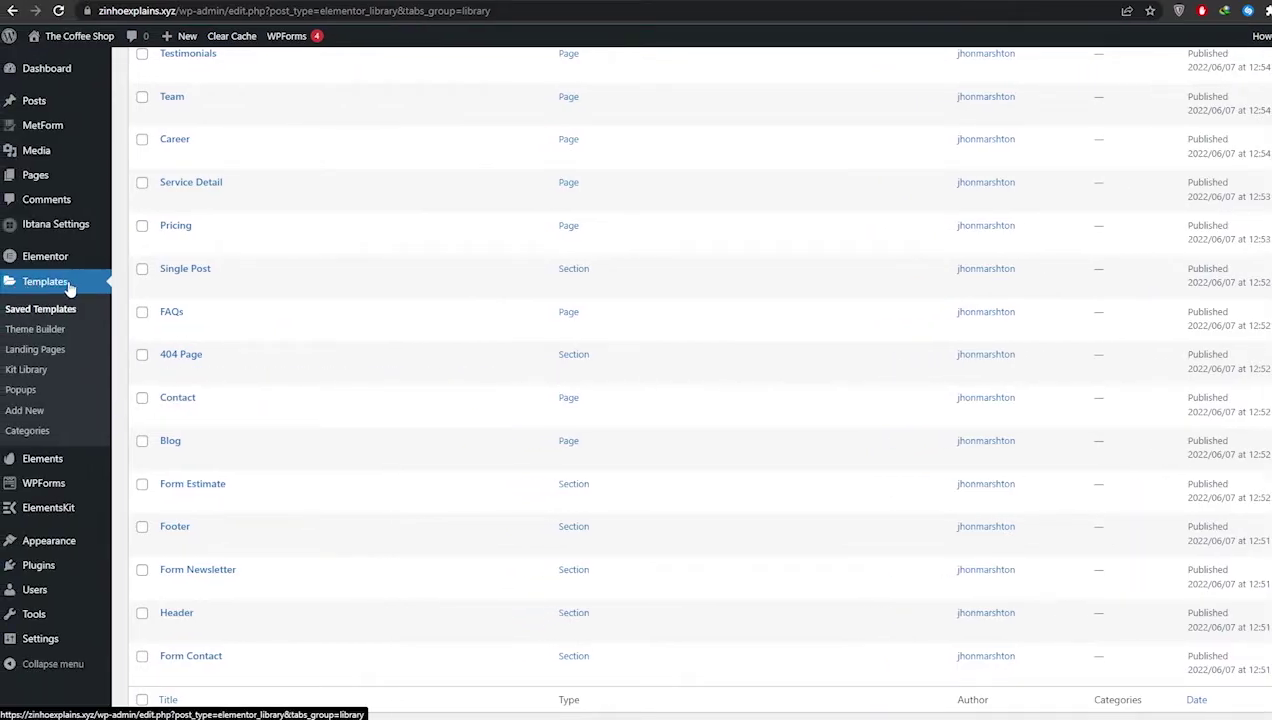
Open the overview of the site's installed themes.
{"action": "scroll", "coordinate": [40, 480], "scroll_direction": "down", "scroll_amount": 2}
{"action": "mouse_move", "coordinate": [40, 550]}
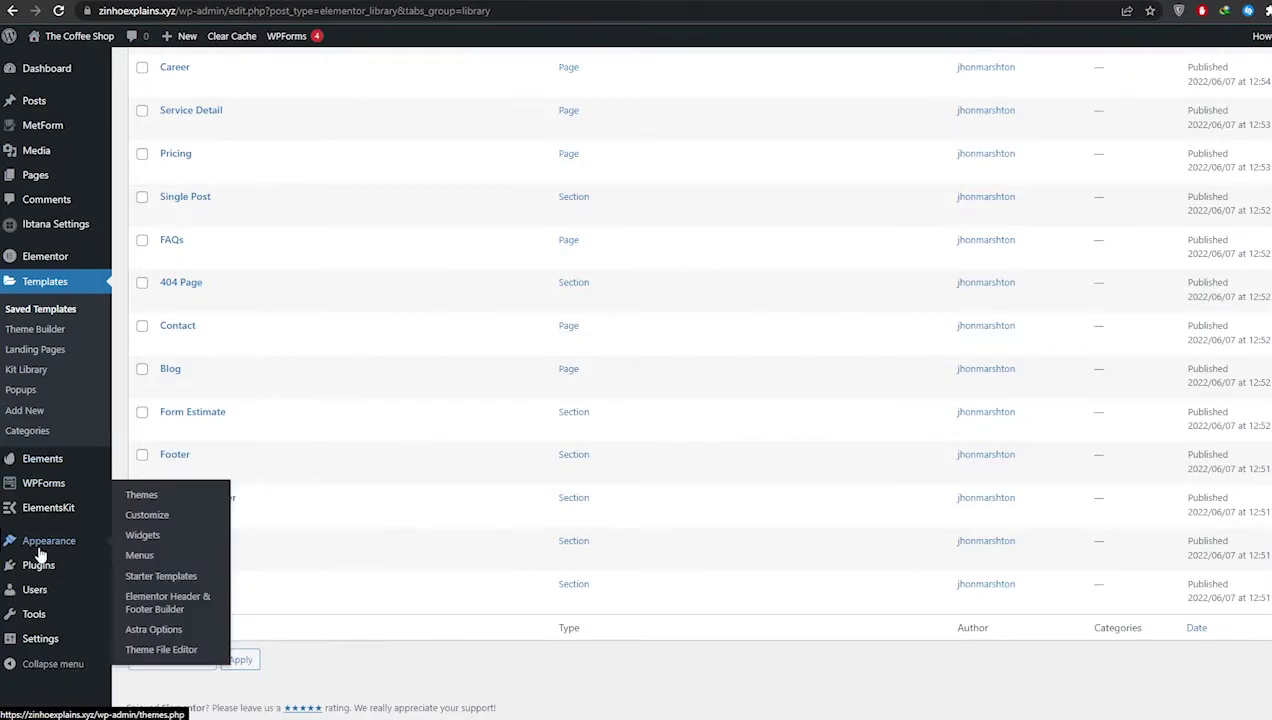
{"action": "left_click", "coordinate": [152, 500]}
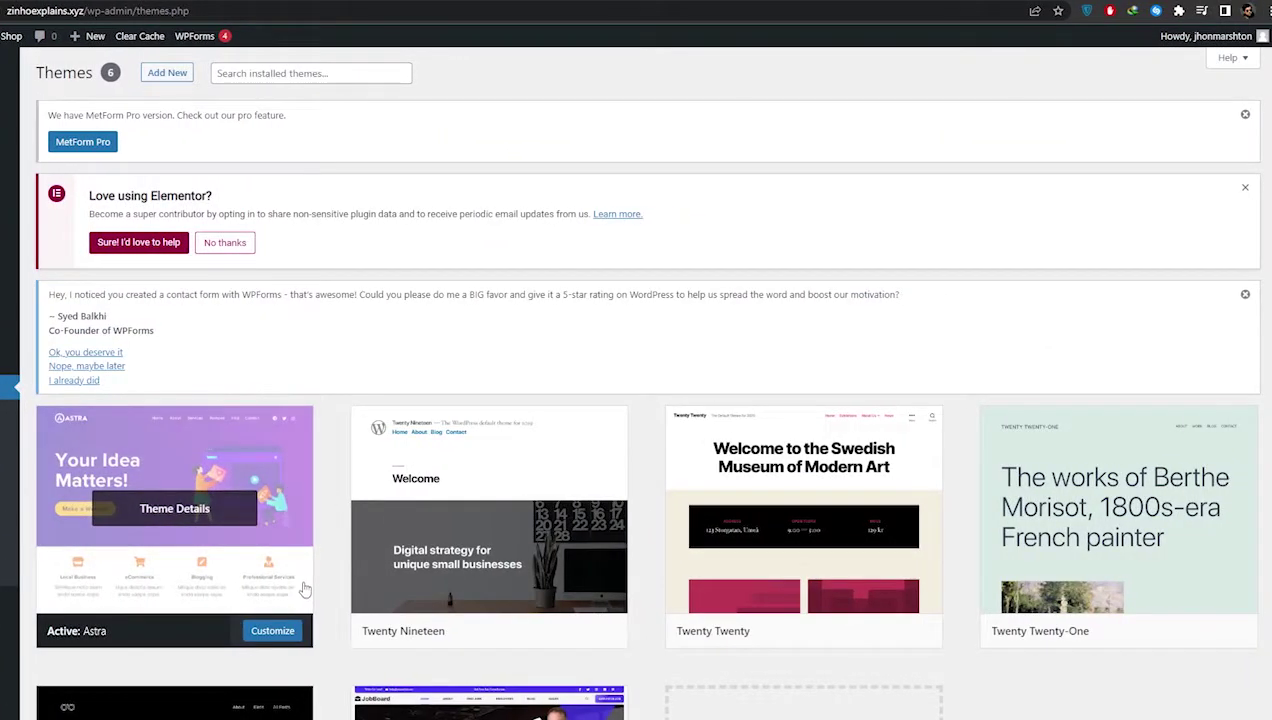
Open the catalogue for adding new themes and search it for "hello".
{"action": "scroll", "coordinate": [338, 407], "scroll_direction": "down", "scroll_amount": 2}
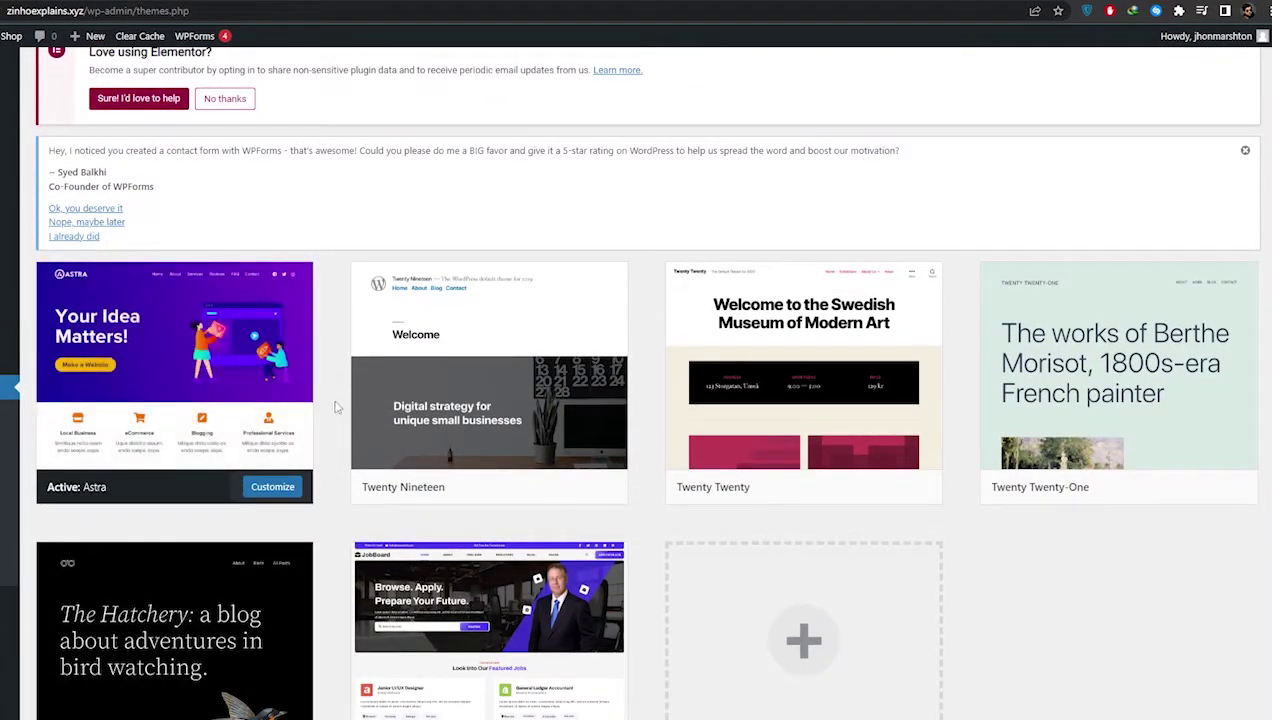
{"action": "scroll", "coordinate": [338, 407], "scroll_direction": "down", "scroll_amount": 2}
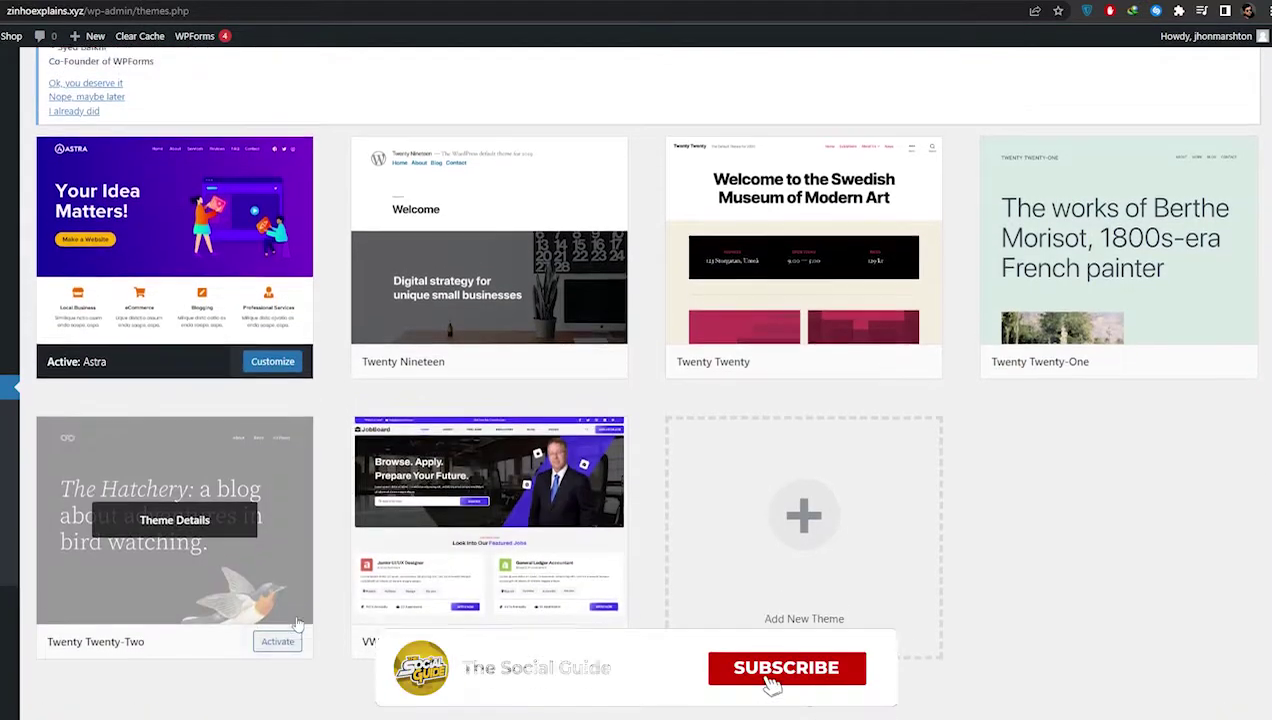
{"action": "scroll", "coordinate": [297, 625], "scroll_direction": "up", "scroll_amount": 4}
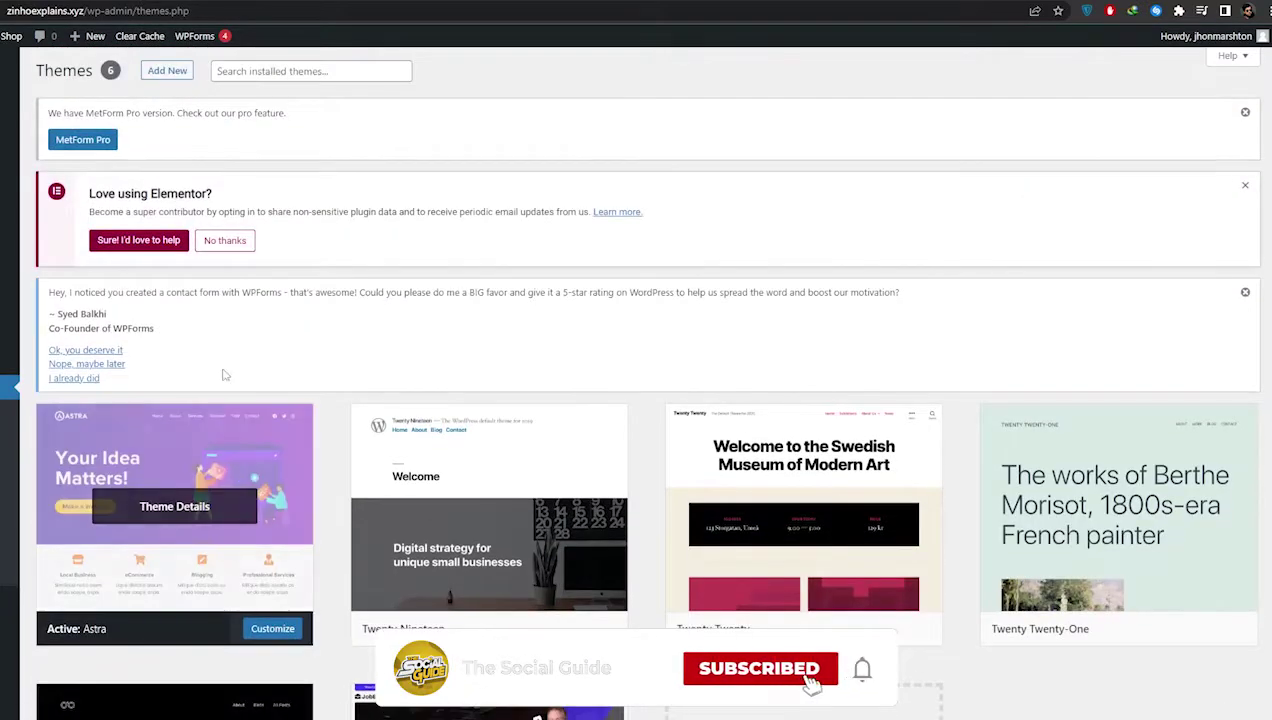
{"action": "left_click", "coordinate": [166, 72]}
{"action": "scroll", "coordinate": [873, 432], "scroll_direction": "down", "scroll_amount": 1}
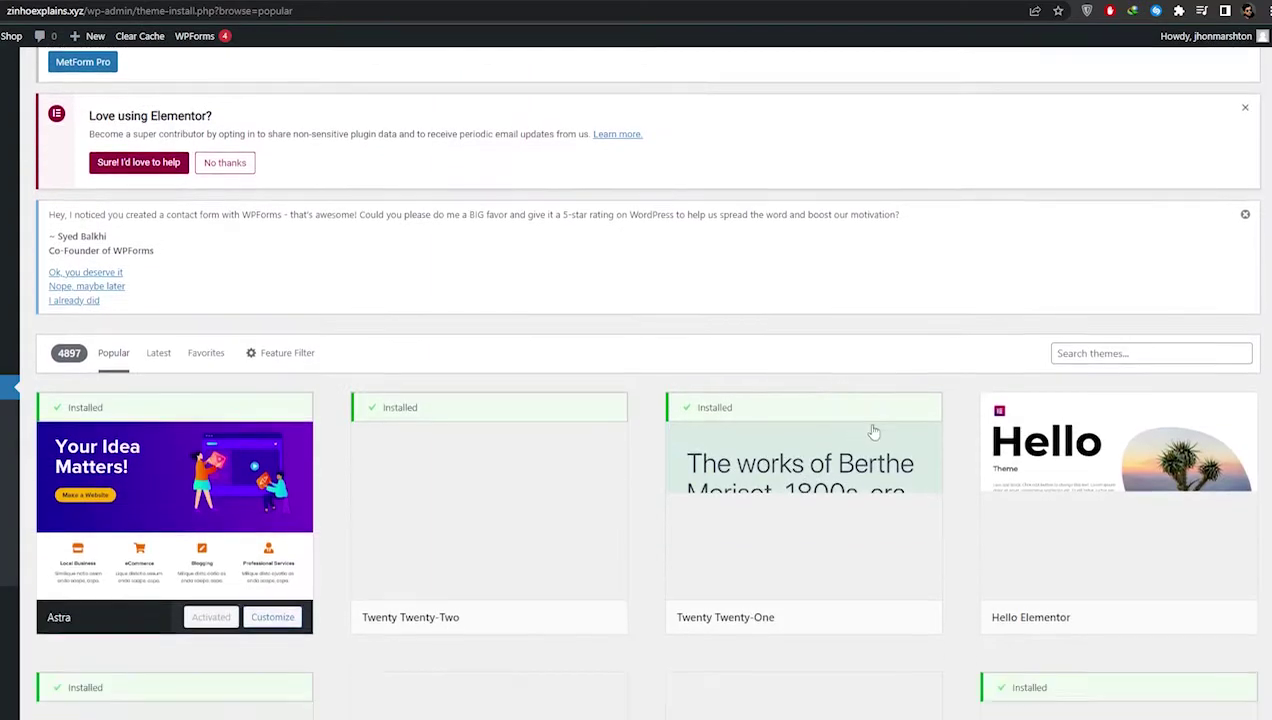
{"action": "scroll", "coordinate": [873, 432], "scroll_direction": "down", "scroll_amount": 1}
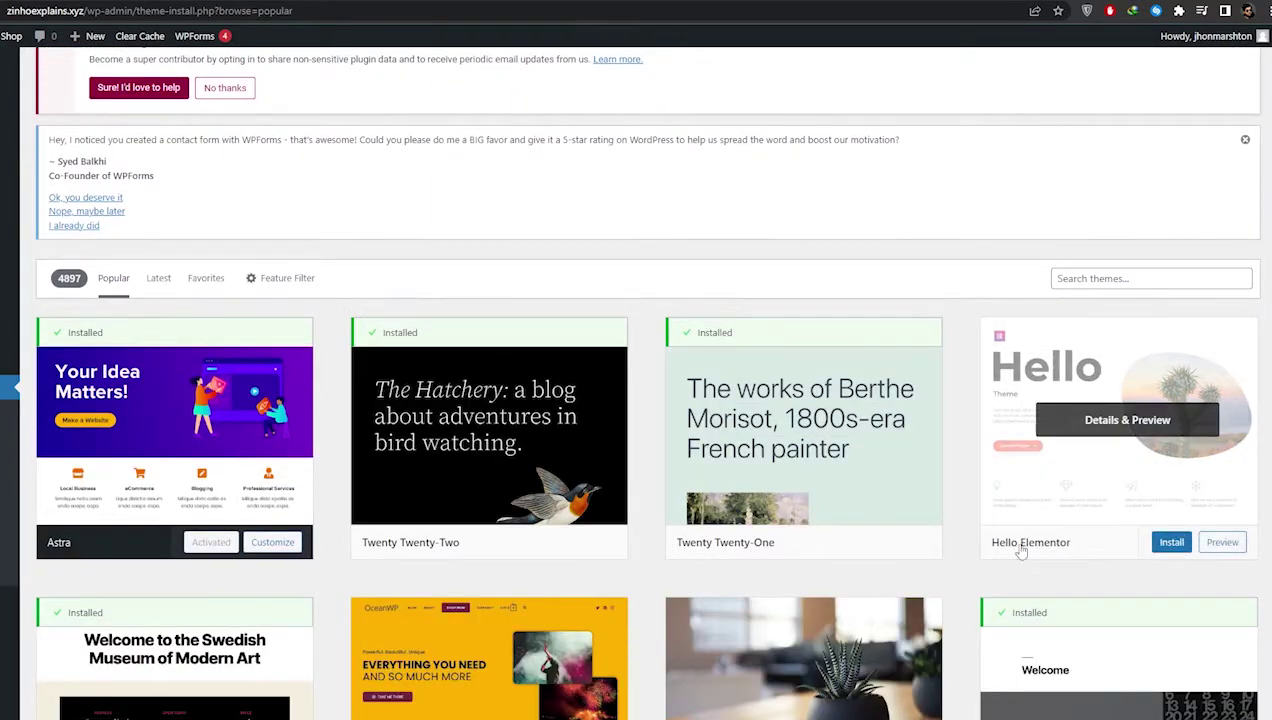
{"action": "left_click", "coordinate": [1112, 279]}
{"action": "type", "text": "he"}
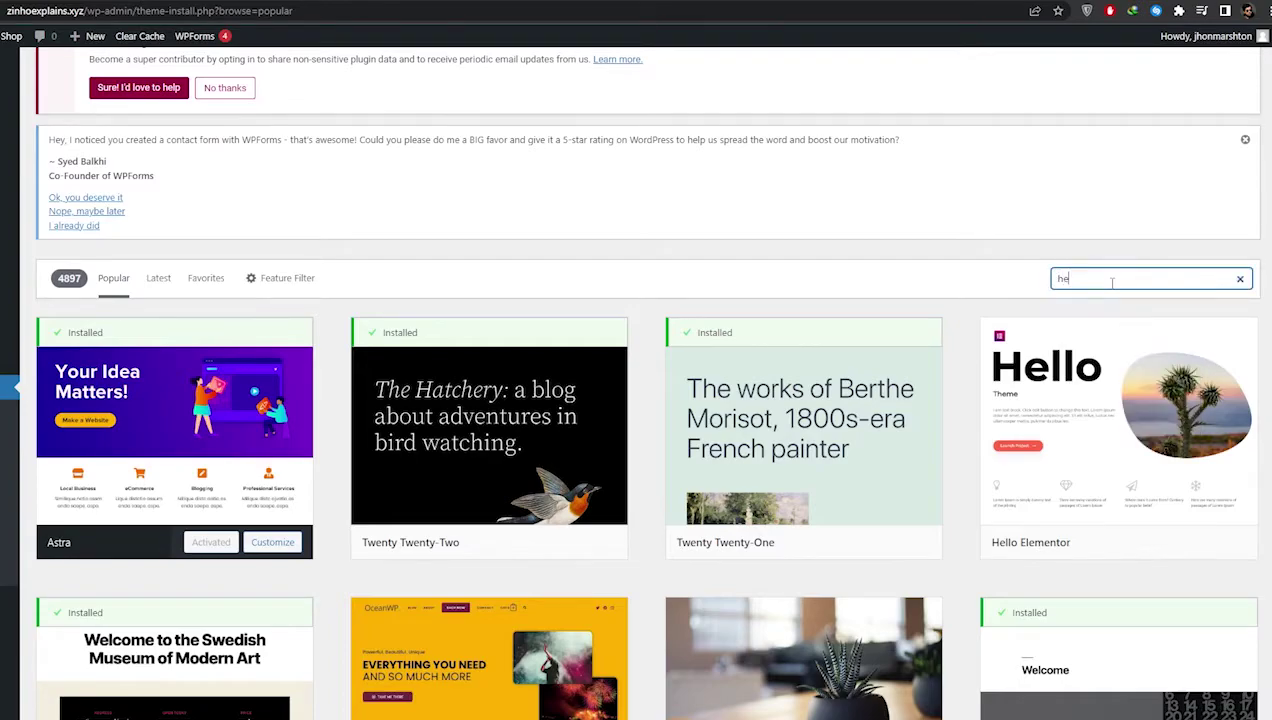
{"action": "type", "text": "llo"}
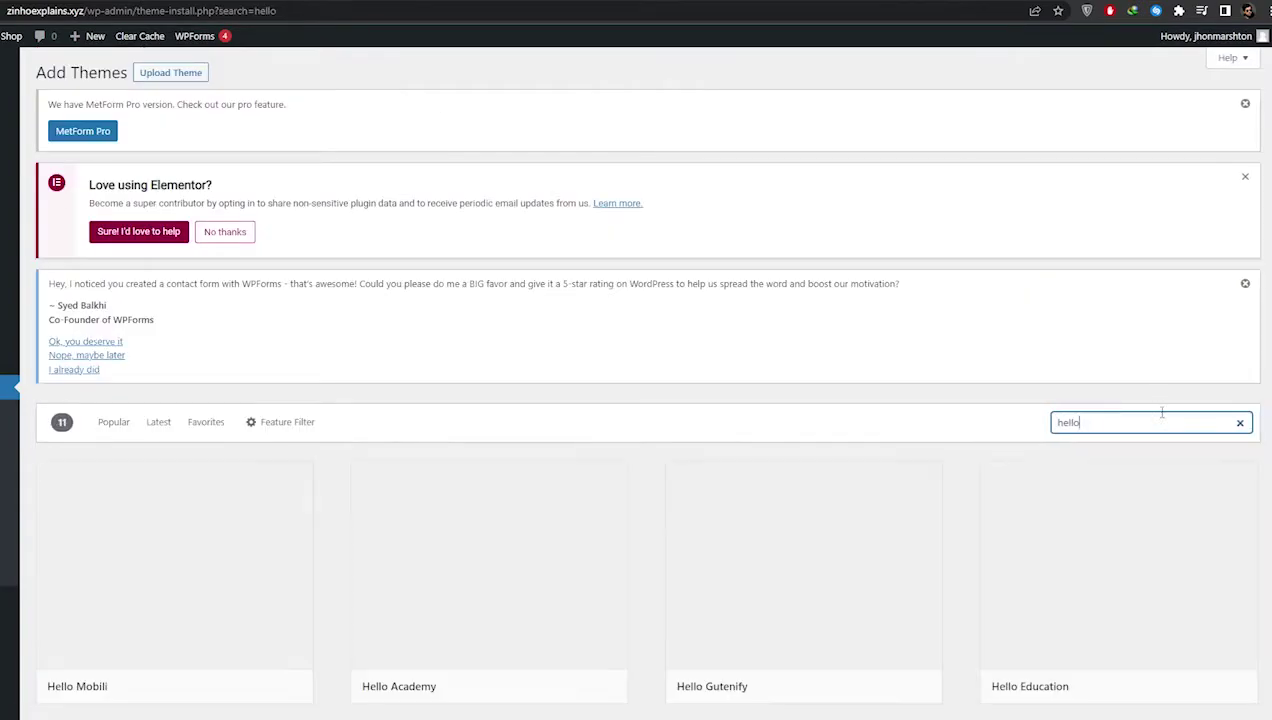
Install the Hello Elementor theme from the search results and activate it on the site.
{"action": "scroll", "coordinate": [1158, 420], "scroll_direction": "down", "scroll_amount": 3}
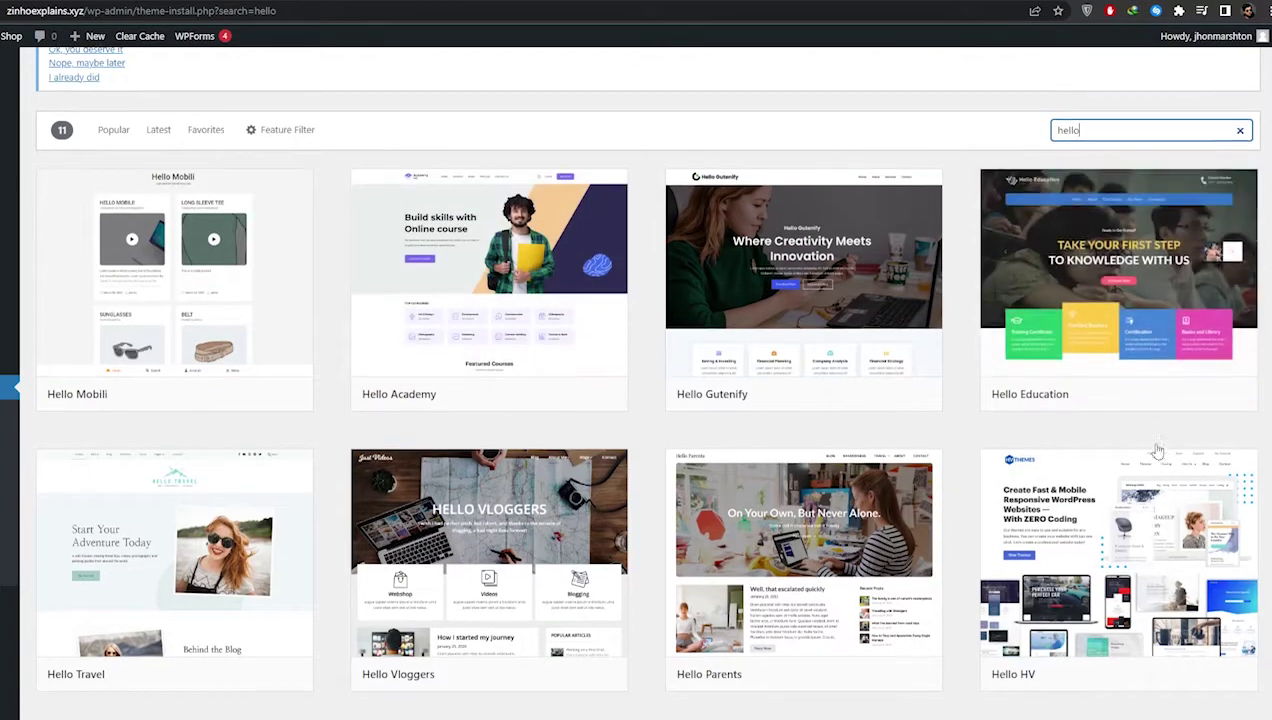
{"action": "scroll", "coordinate": [430, 480], "scroll_direction": "down", "scroll_amount": 2}
{"action": "scroll", "coordinate": [341, 563], "scroll_direction": "down", "scroll_amount": 3}
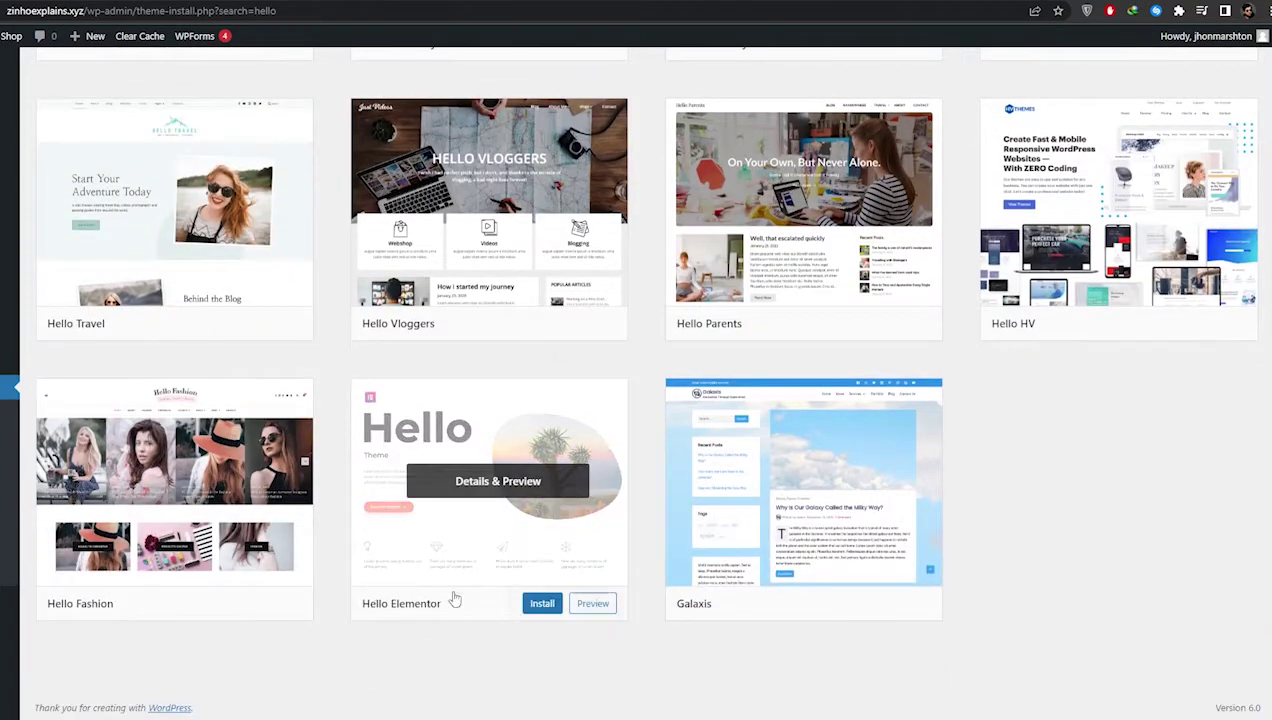
{"action": "left_click", "coordinate": [540, 605]}
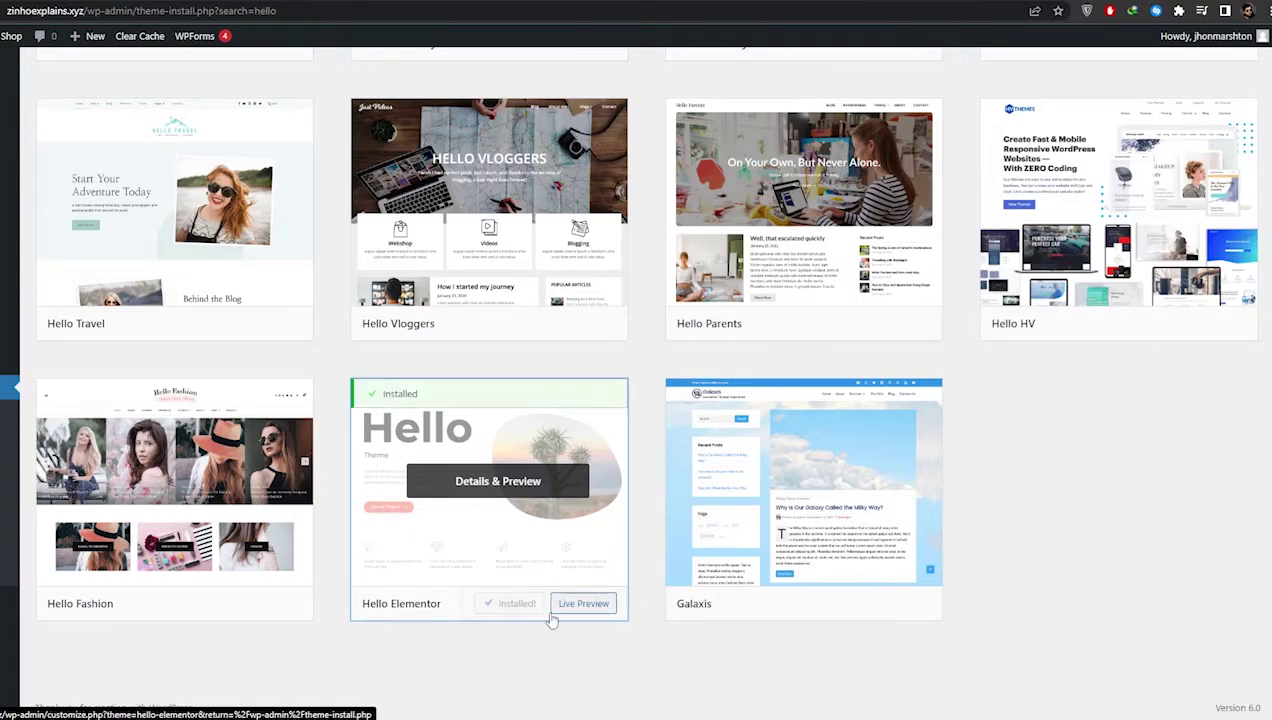
{"action": "left_click", "coordinate": [522, 612]}
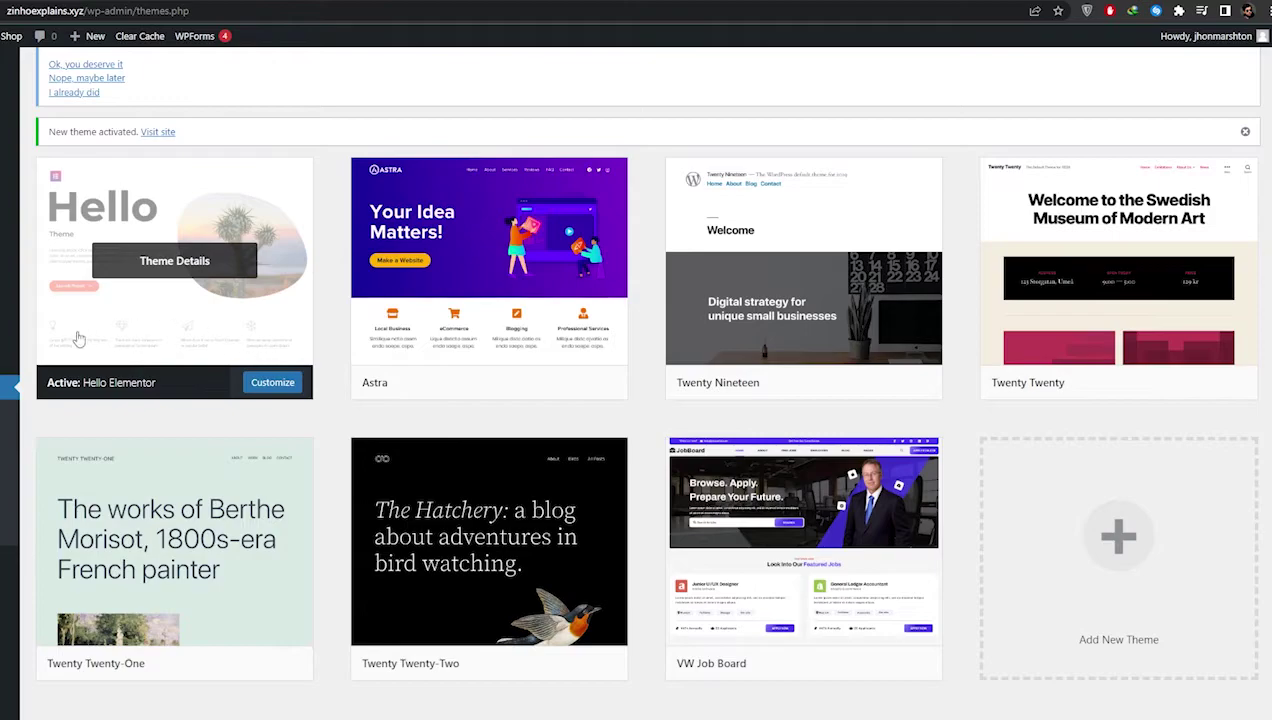
{"action": "scroll", "coordinate": [215, 421], "scroll_direction": "up", "scroll_amount": 1}
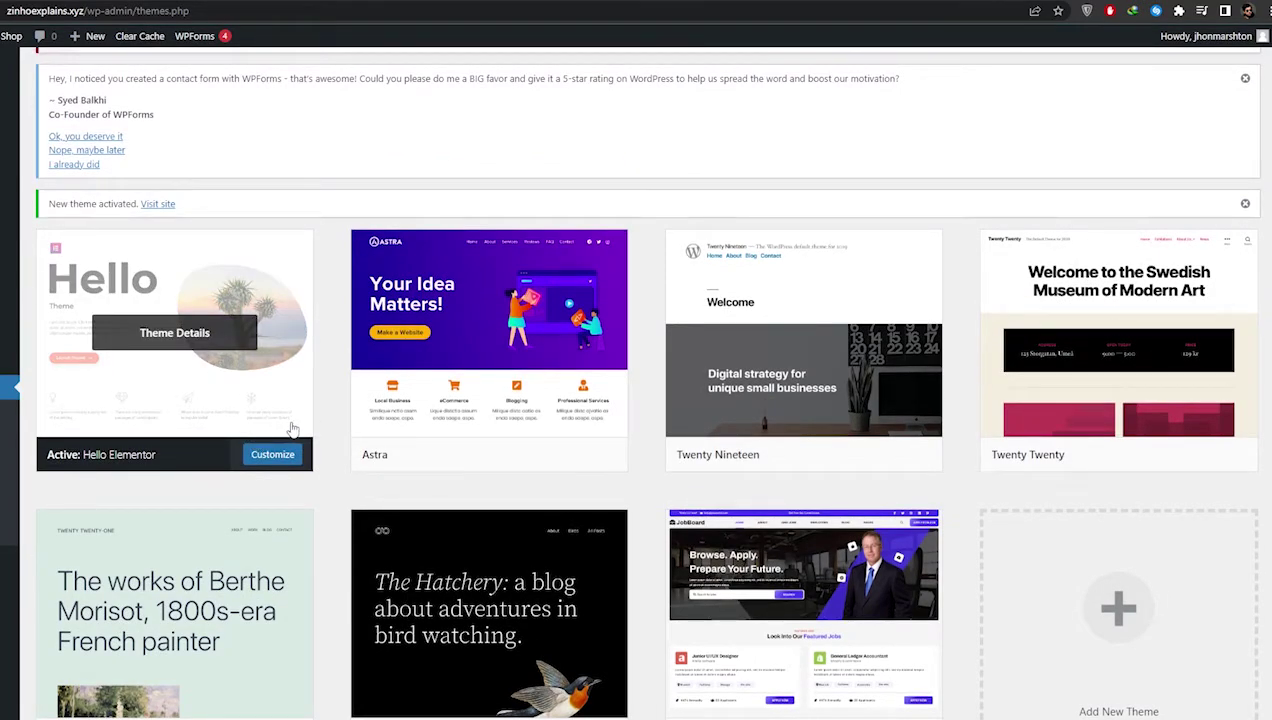
Look through the saved Elementor templates and the site parts offered in the Theme Builder.
{"action": "mouse_move", "coordinate": [0, 352]}
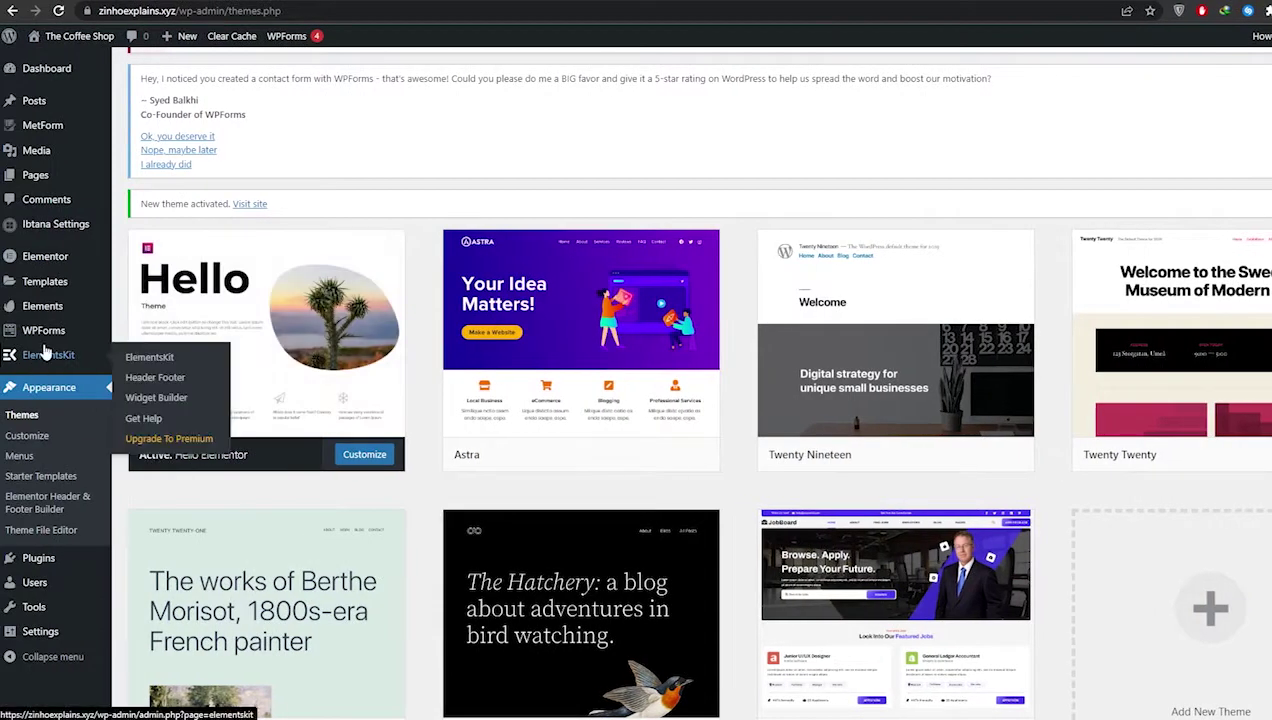
{"action": "mouse_move", "coordinate": [45, 283]}
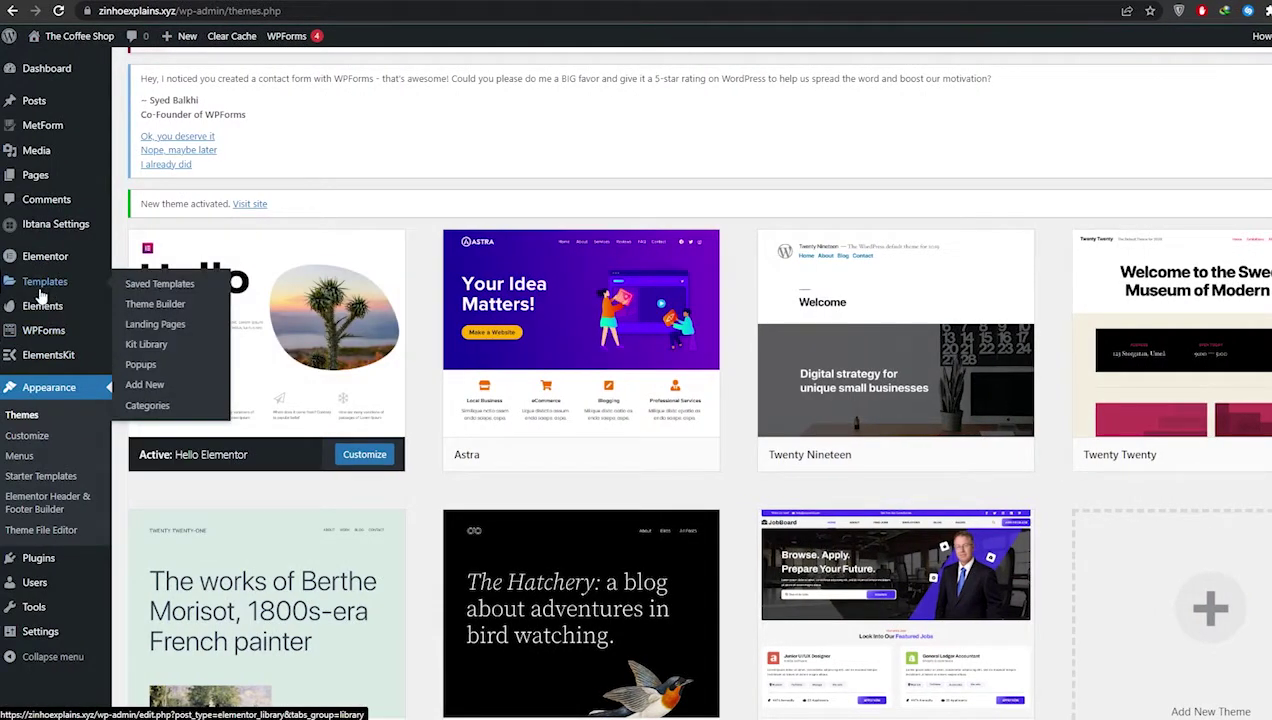
{"action": "left_click", "coordinate": [178, 288]}
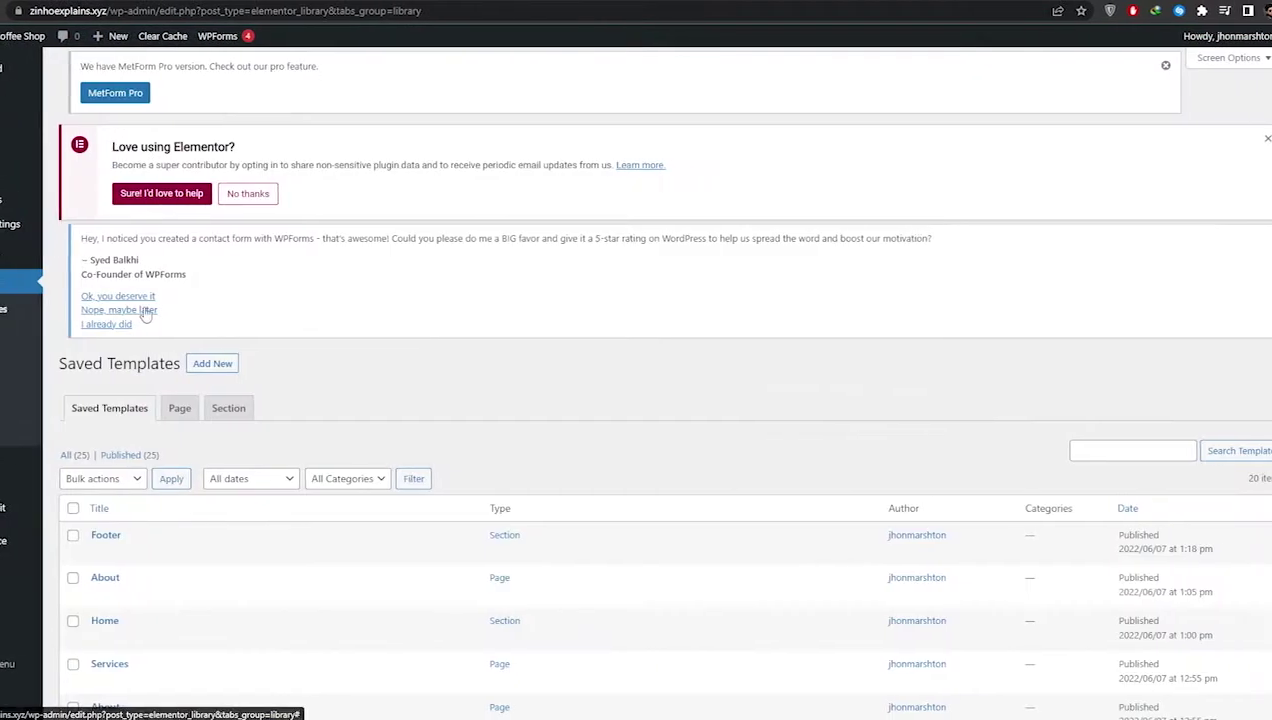
{"action": "scroll", "coordinate": [440, 370], "scroll_direction": "down", "scroll_amount": 3}
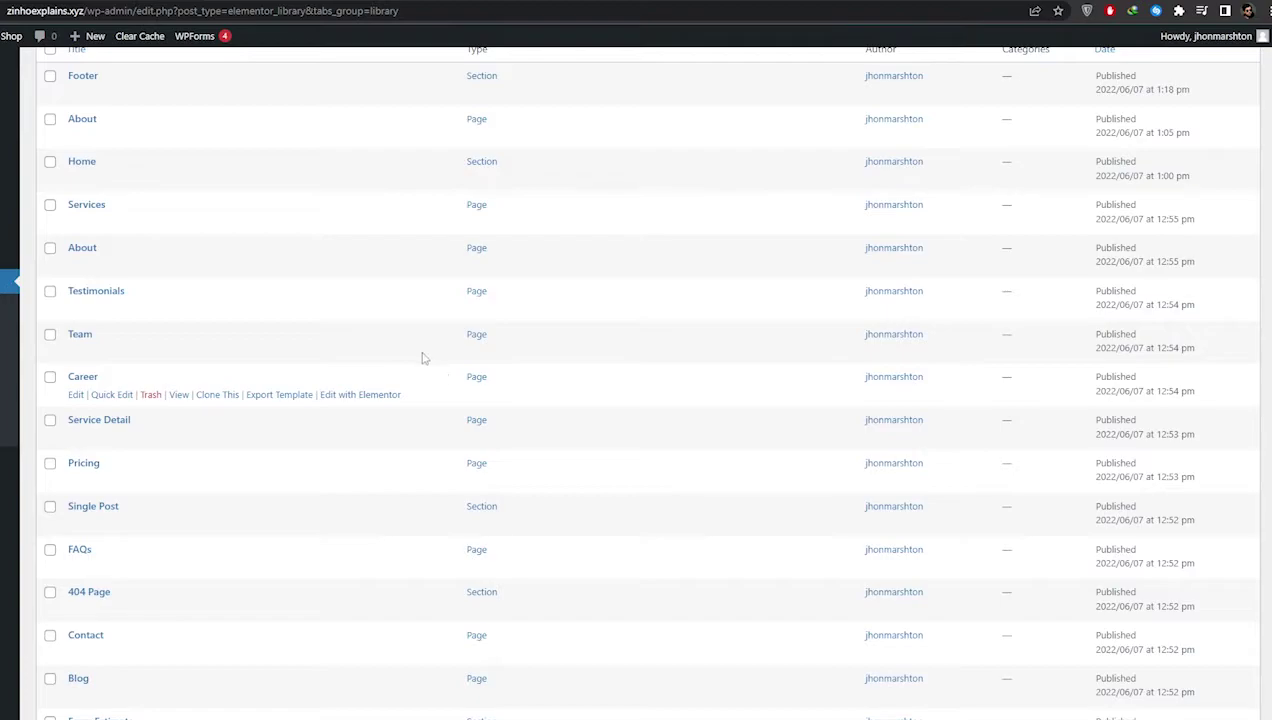
{"action": "scroll", "coordinate": [406, 346], "scroll_direction": "up", "scroll_amount": 3}
{"action": "left_click", "coordinate": [40, 335]}
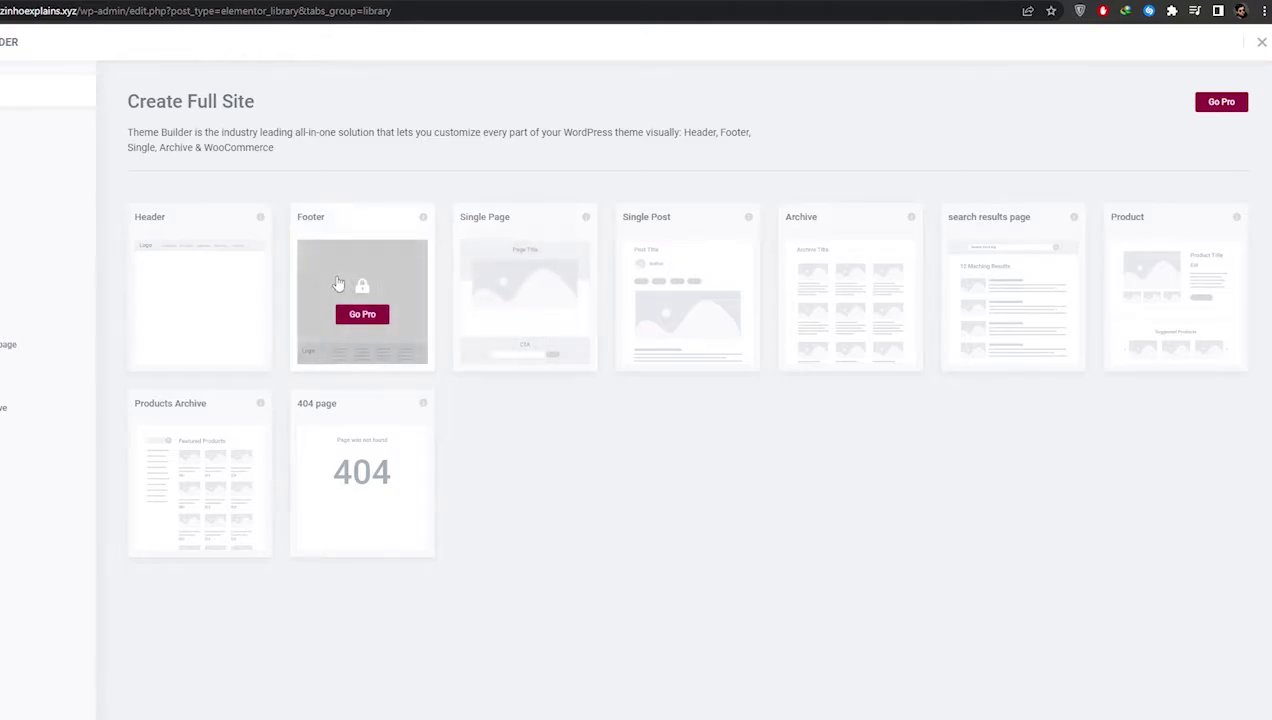
{"action": "key", "text": "alt+Left"}
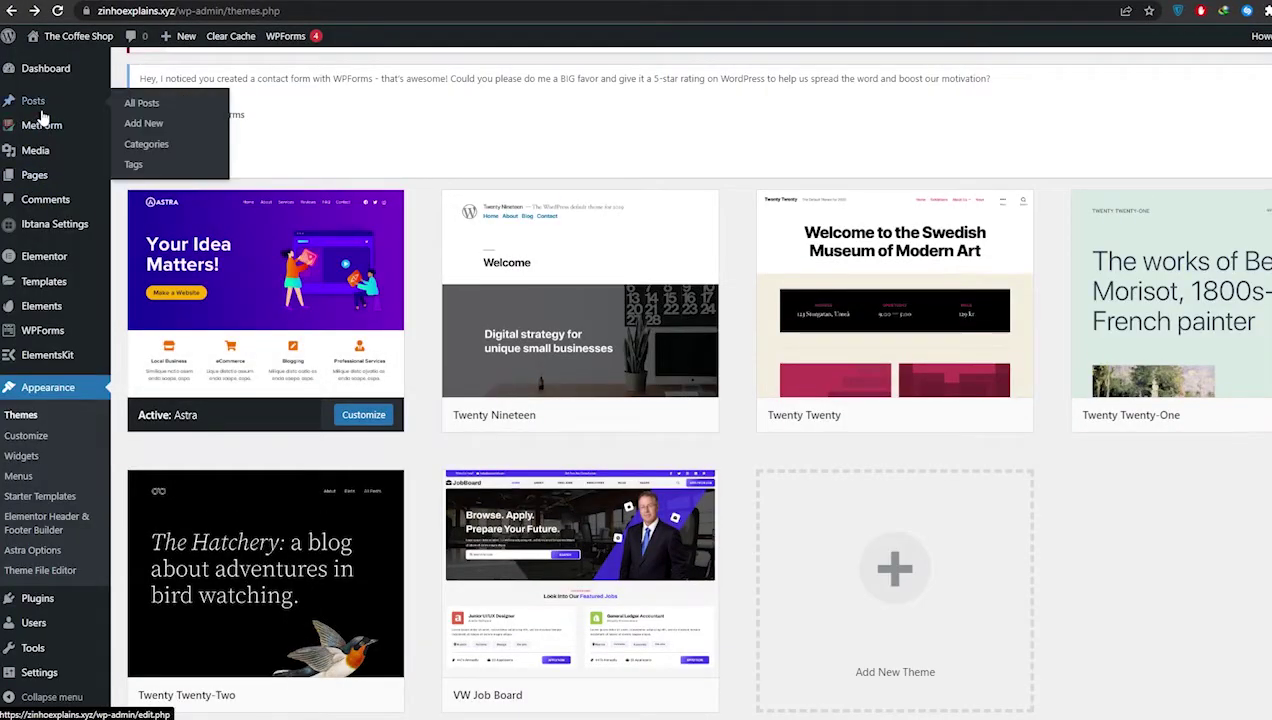
Move all existing pages (About, Contact, Home, Led Puck Lights and Services) to the trash in one bulk action.
{"action": "left_click", "coordinate": [36, 177]}
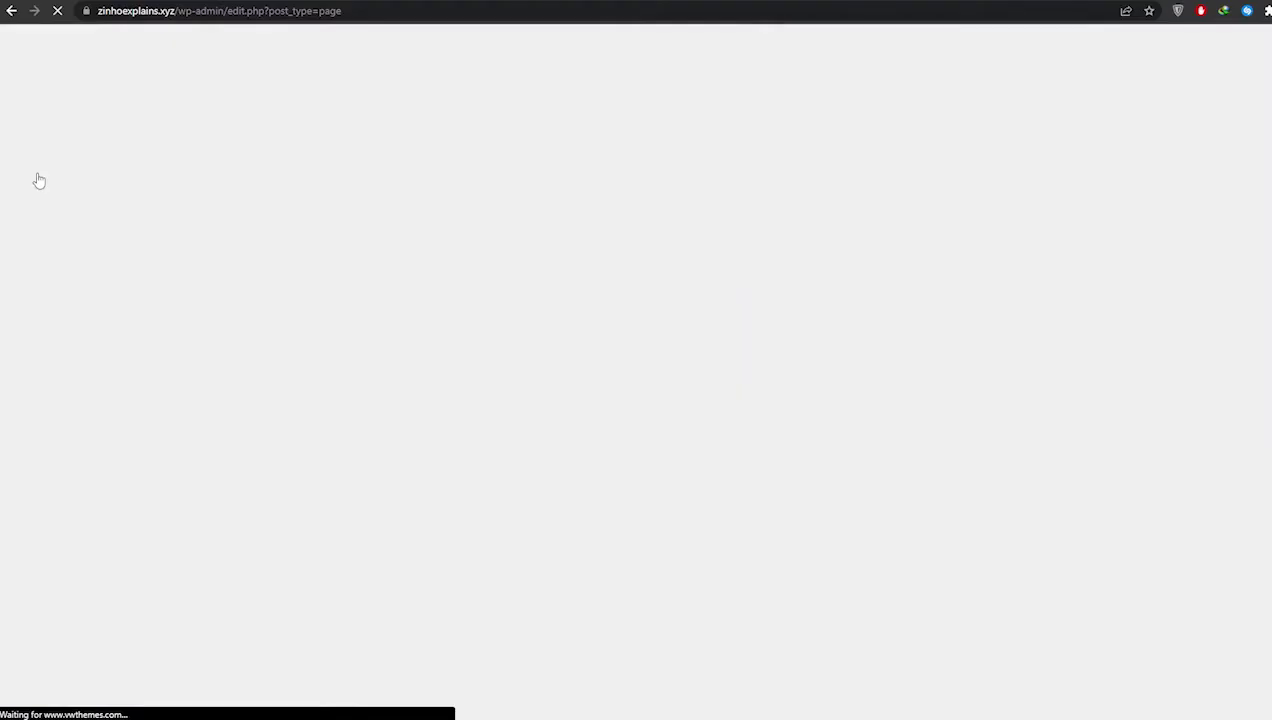
{"action": "scroll", "coordinate": [258, 428], "scroll_direction": "down", "scroll_amount": 1}
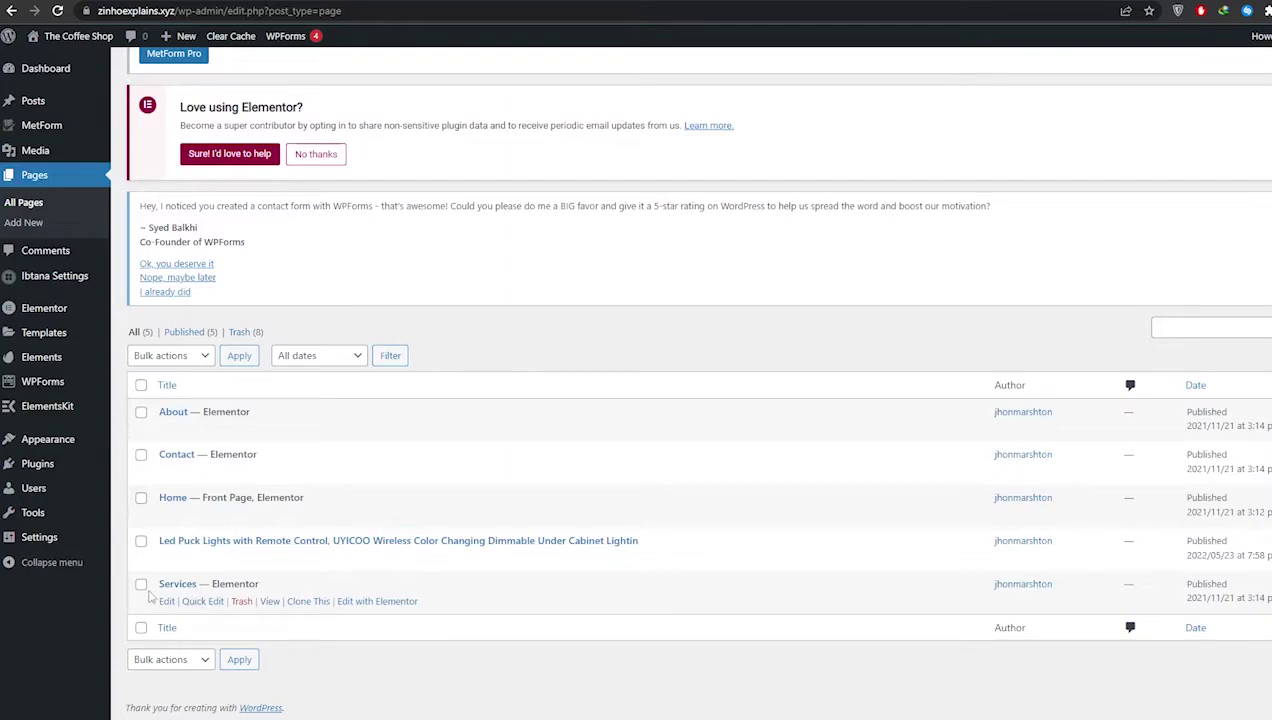
{"action": "left_click", "coordinate": [141, 540]}
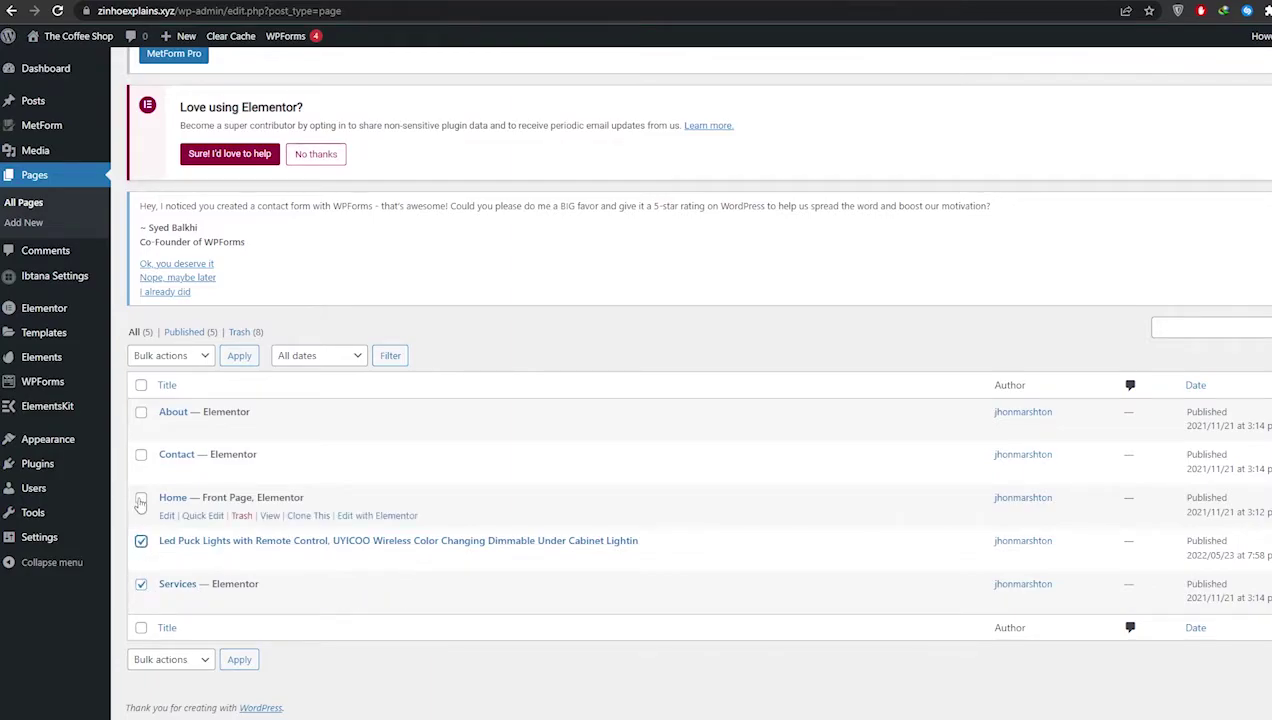
{"action": "left_click", "coordinate": [141, 497]}
{"action": "left_click", "coordinate": [141, 454]}
{"action": "left_click", "coordinate": [141, 412]}
{"action": "left_click", "coordinate": [170, 355]}
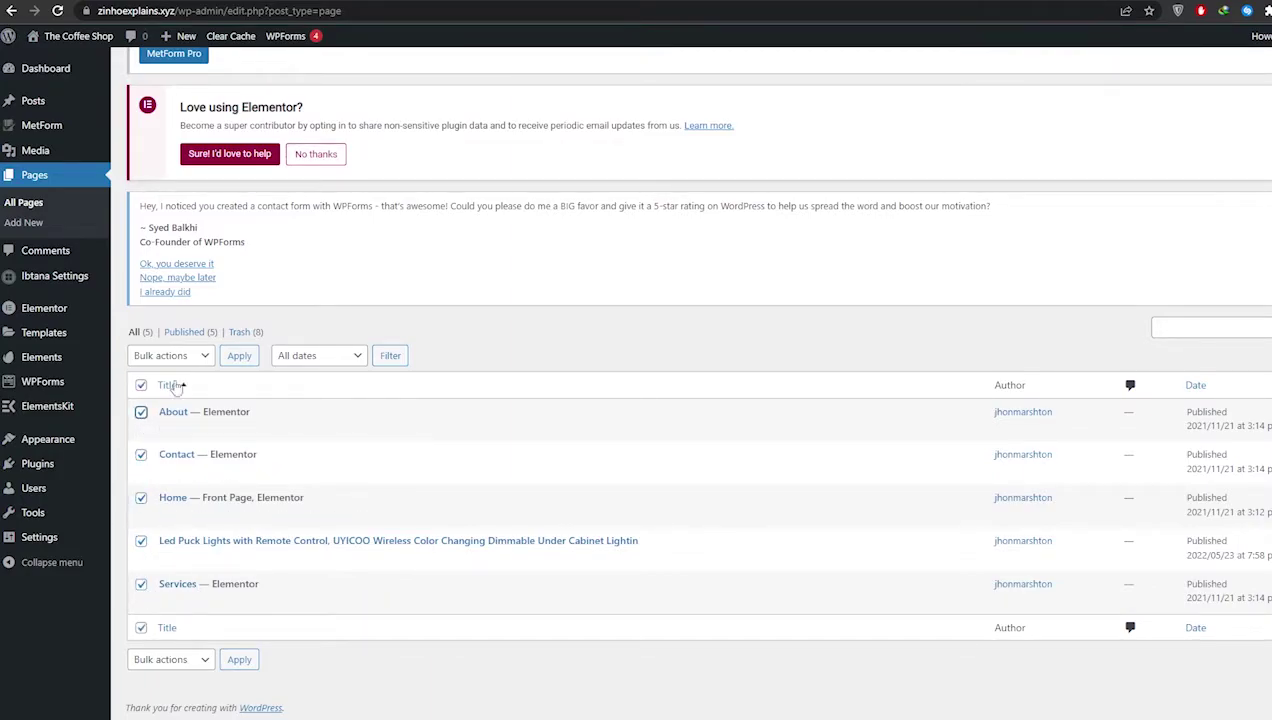
{"action": "left_click", "coordinate": [165, 385]}
{"action": "left_click", "coordinate": [239, 355]}
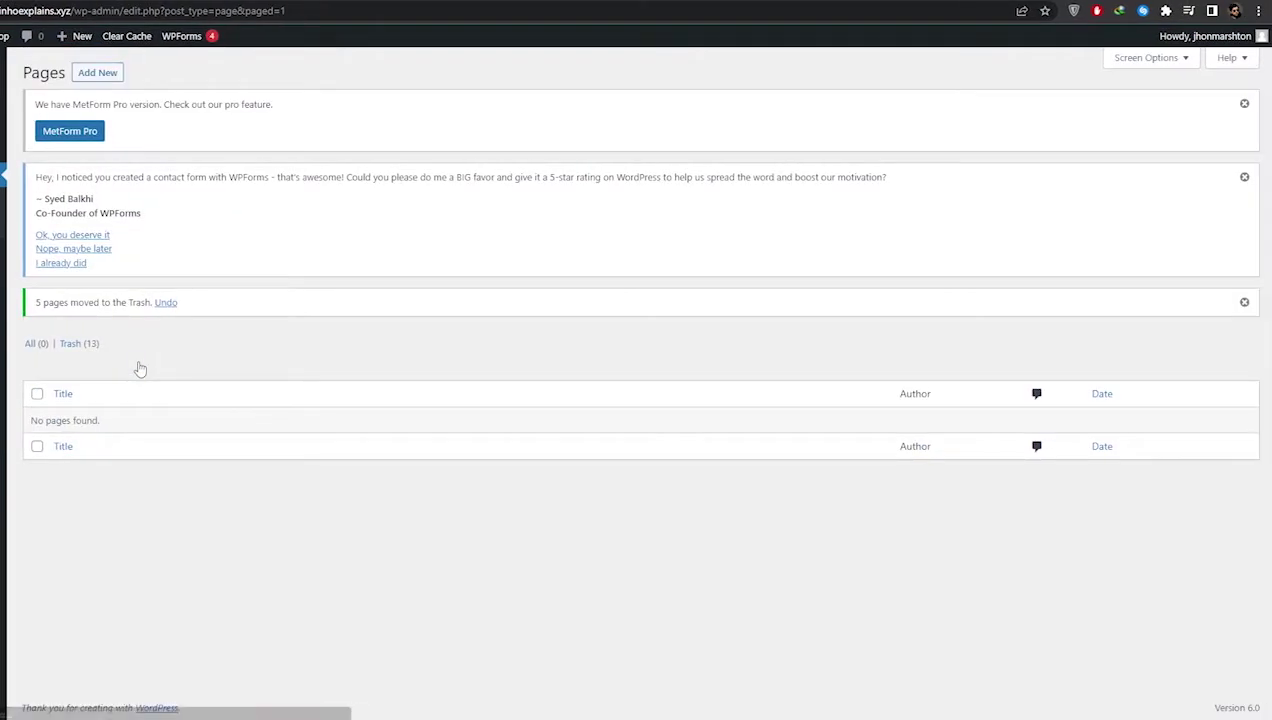
Create a new page titled "Home" and publish it.
{"action": "left_click", "coordinate": [96, 73]}
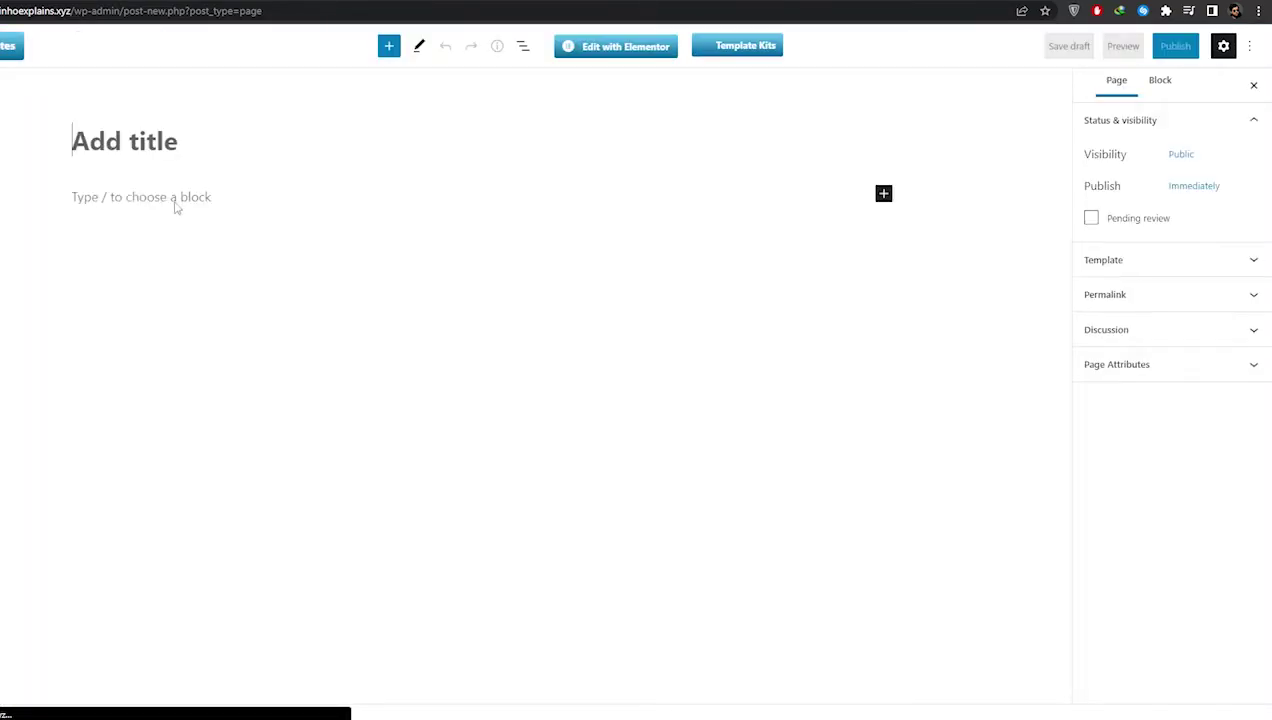
{"action": "type", "text": "Home"}
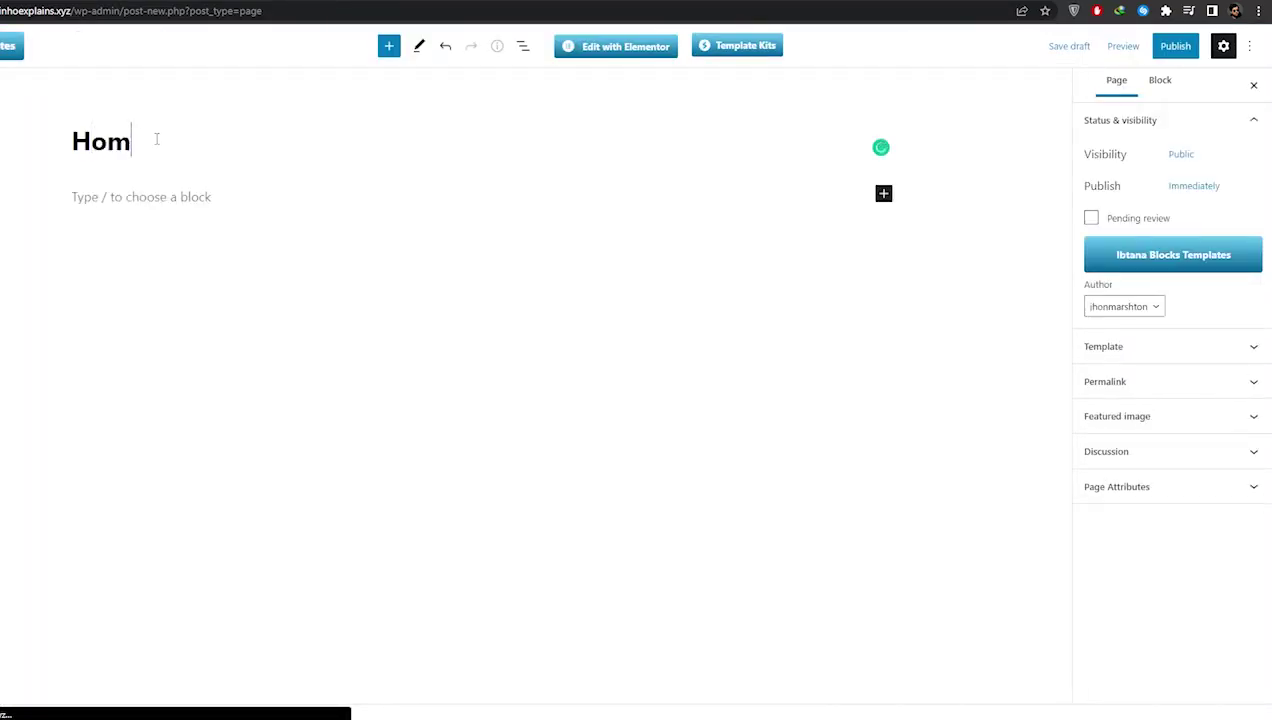
{"action": "left_click", "coordinate": [1164, 54]}
{"action": "left_click", "coordinate": [1164, 57]}
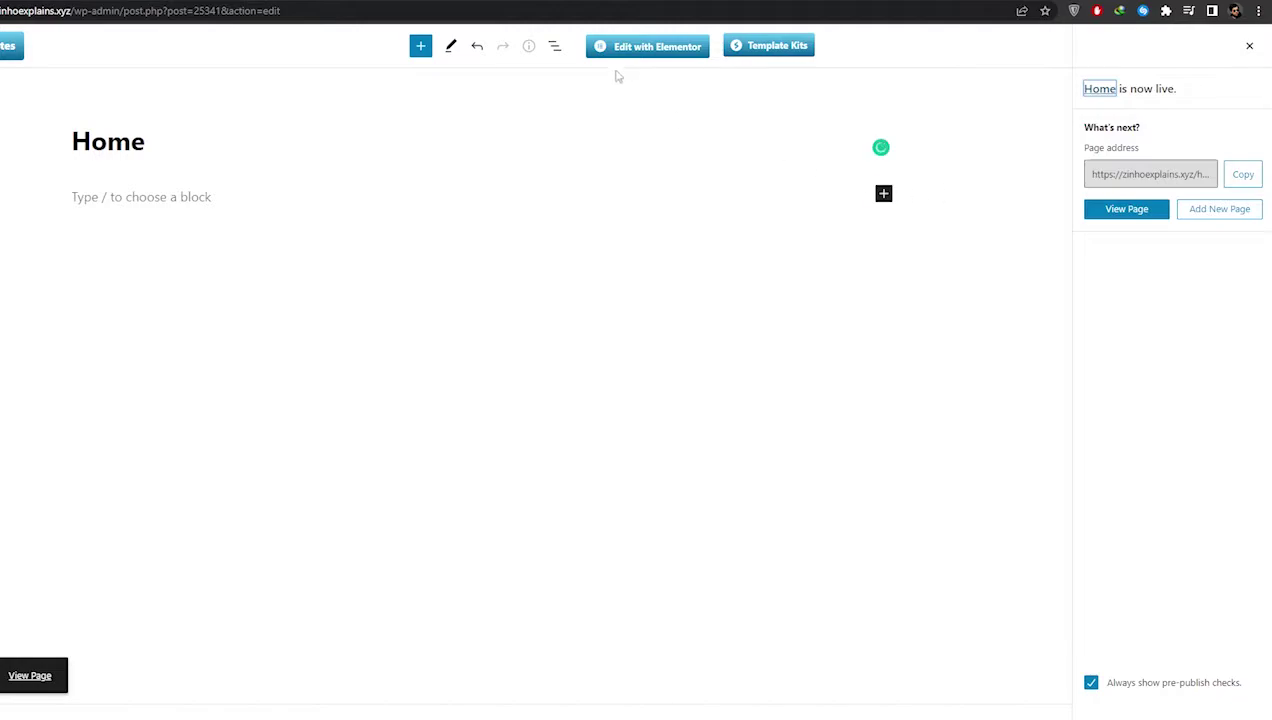
Open the Home page in the Elementor editor, close the Navigator and look through the available widgets.
{"action": "left_click", "coordinate": [670, 48]}
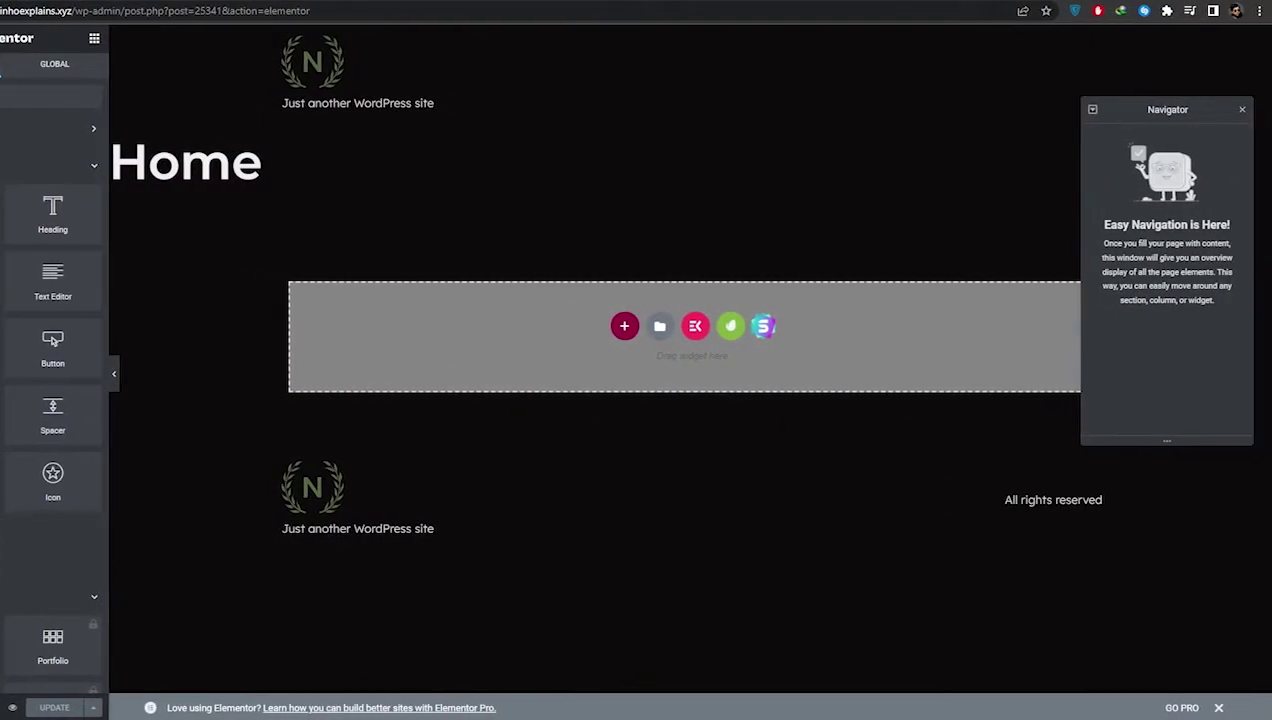
{"action": "left_click", "coordinate": [1242, 112]}
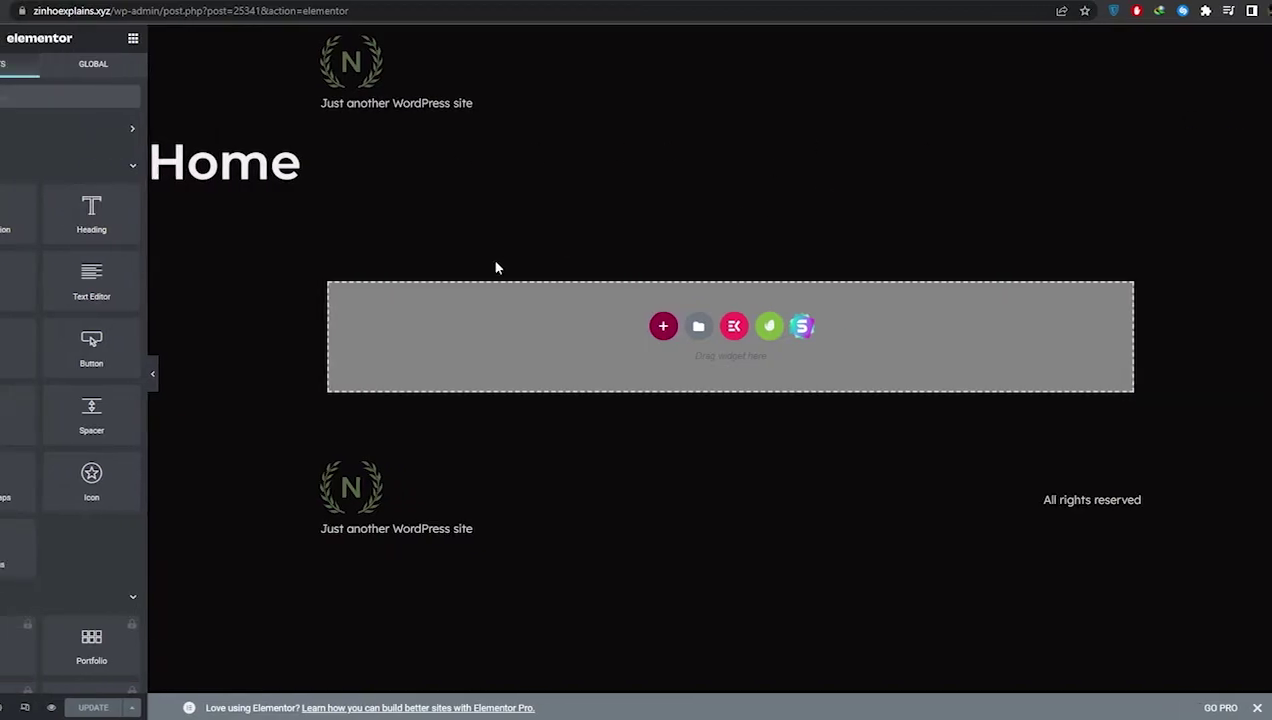
{"action": "scroll", "coordinate": [136, 519], "scroll_direction": "down", "scroll_amount": 3}
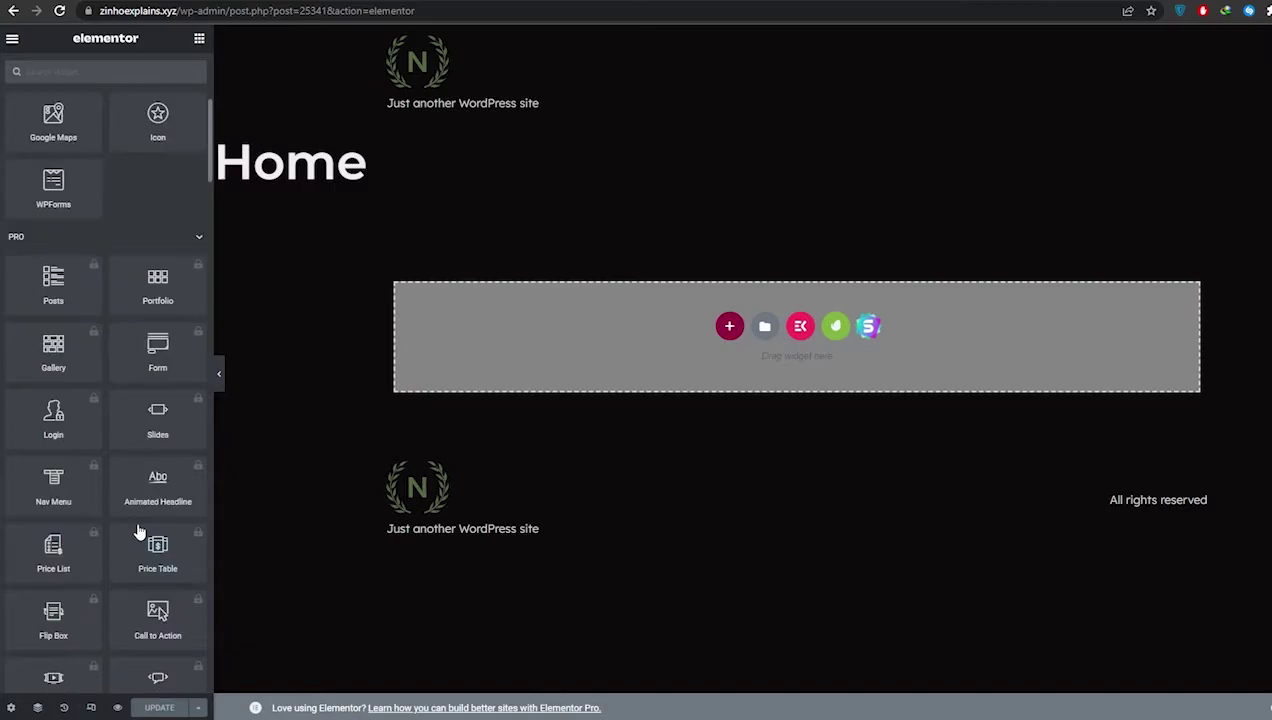
{"action": "scroll", "coordinate": [136, 525], "scroll_direction": "up", "scroll_amount": 4}
Set the Home page's layout to Elementor Canvas in its page settings and update the page.
{"action": "left_click", "coordinate": [11, 707]}
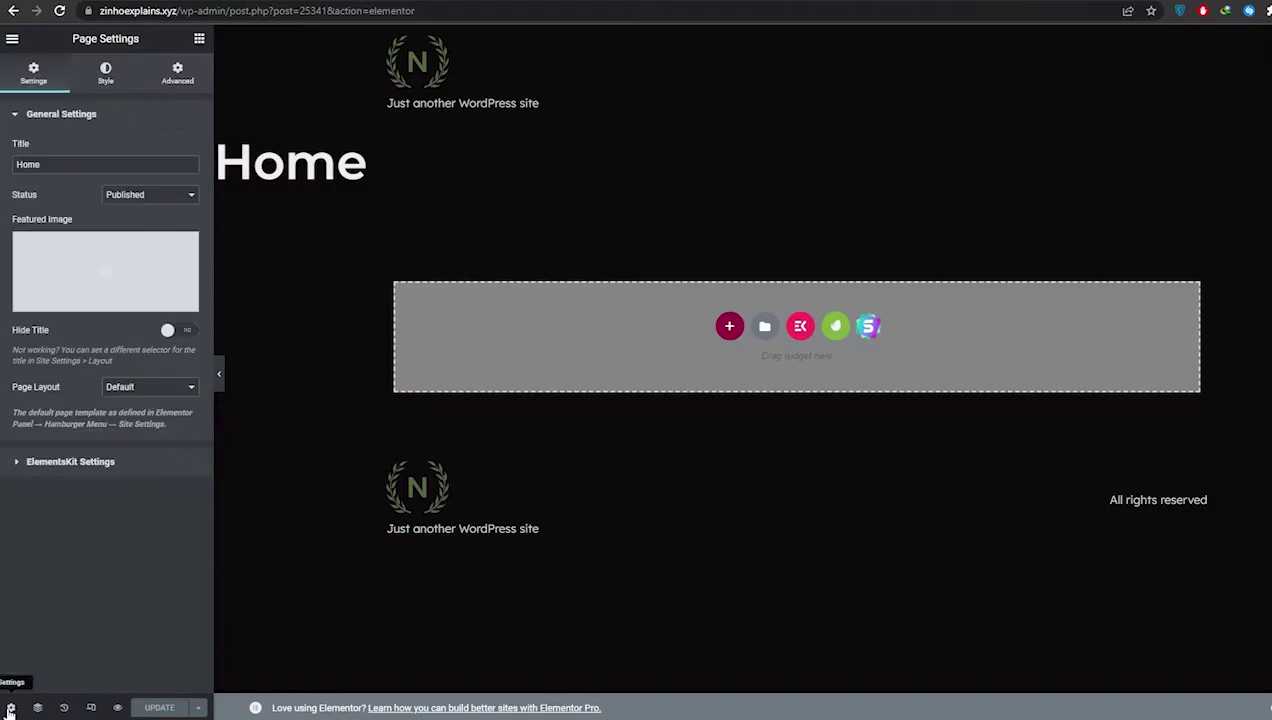
{"action": "left_click", "coordinate": [139, 196]}
{"action": "left_click", "coordinate": [94, 192]}
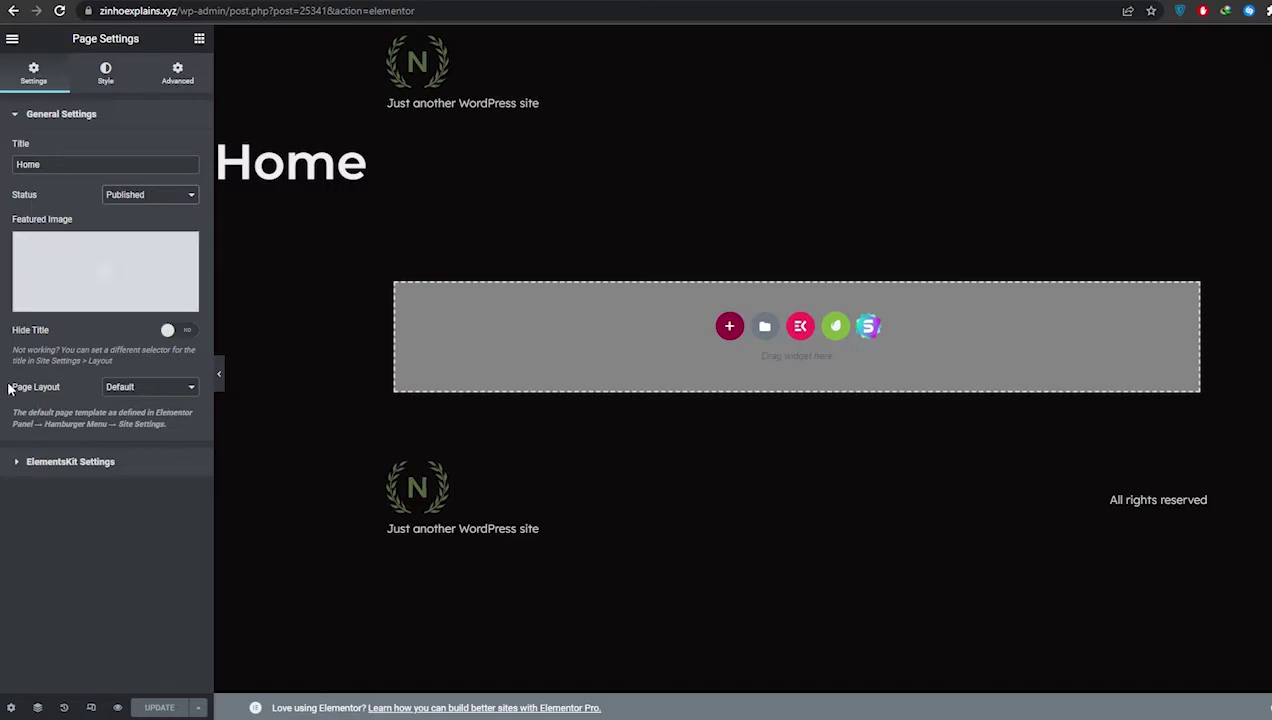
{"action": "left_click_drag", "start_coordinate": [9, 388], "coordinate": [71, 386]}
{"action": "left_click", "coordinate": [140, 387]}
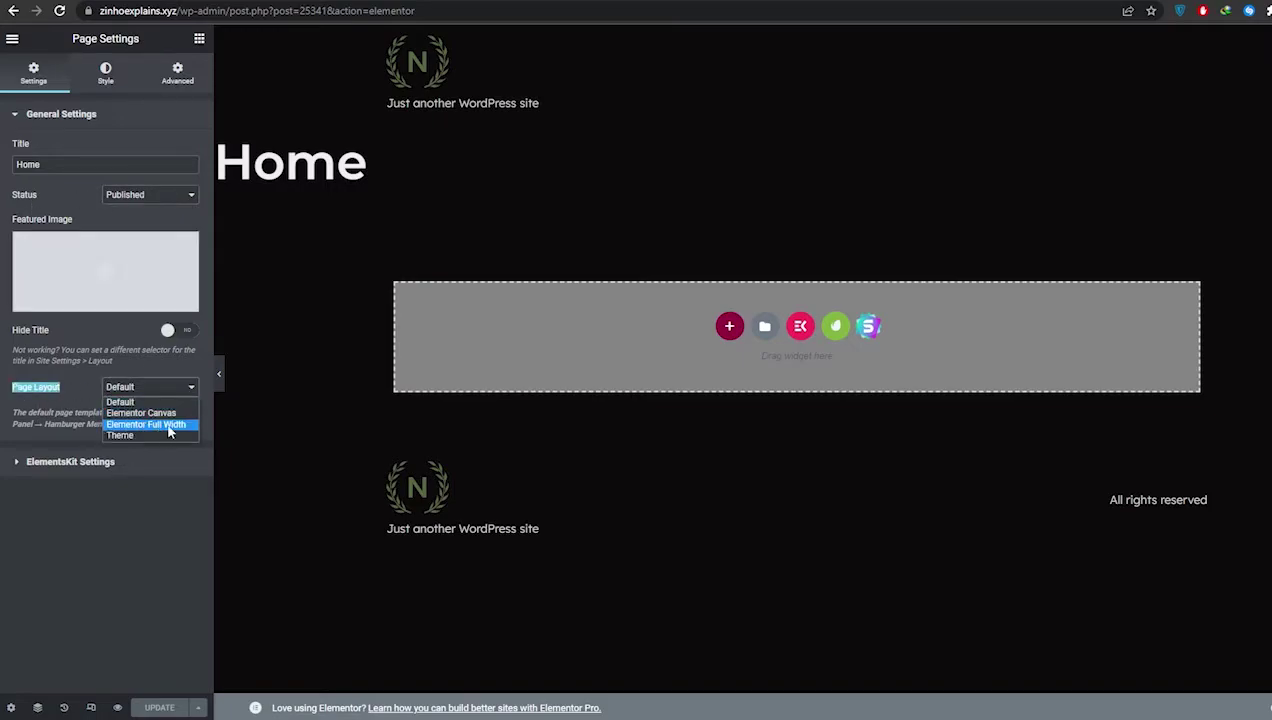
{"action": "left_click", "coordinate": [141, 413]}
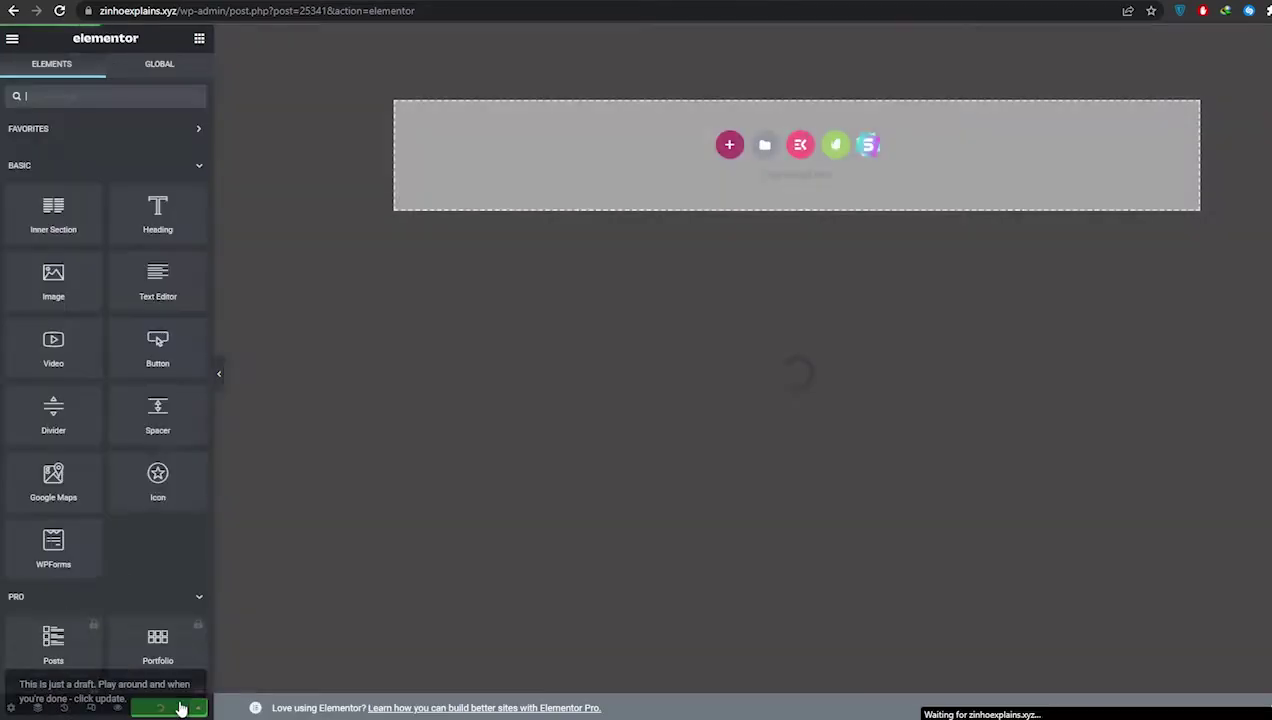
{"action": "left_click", "coordinate": [179, 707]}
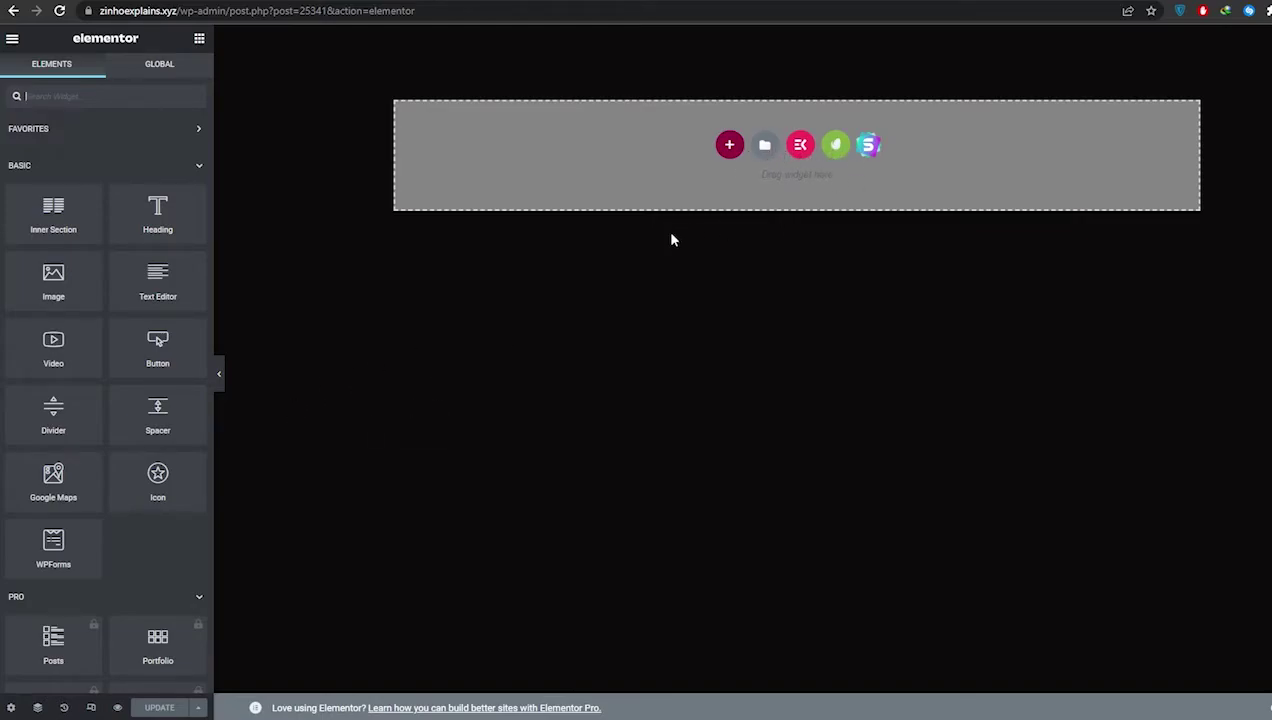
Look through the available section structures and browse the page templates in the Elementor library.
{"action": "left_click", "coordinate": [729, 146]}
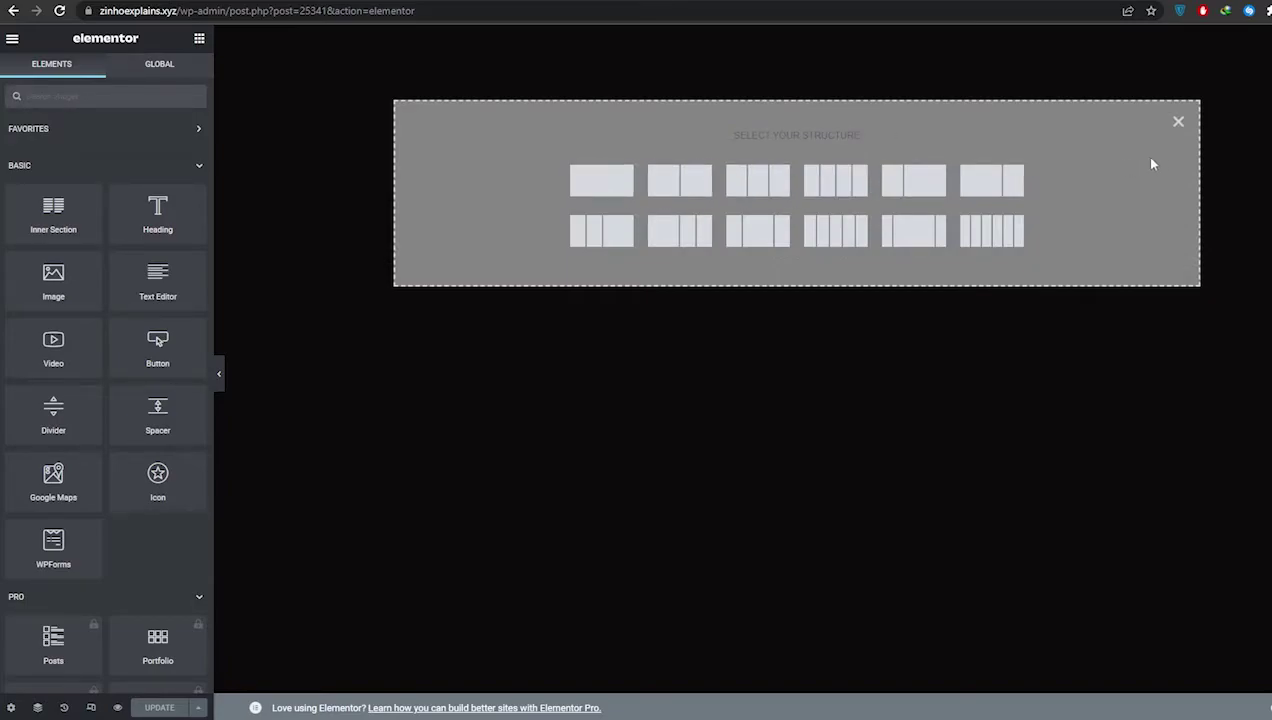
{"action": "left_click", "coordinate": [1179, 134]}
{"action": "left_click", "coordinate": [772, 147]}
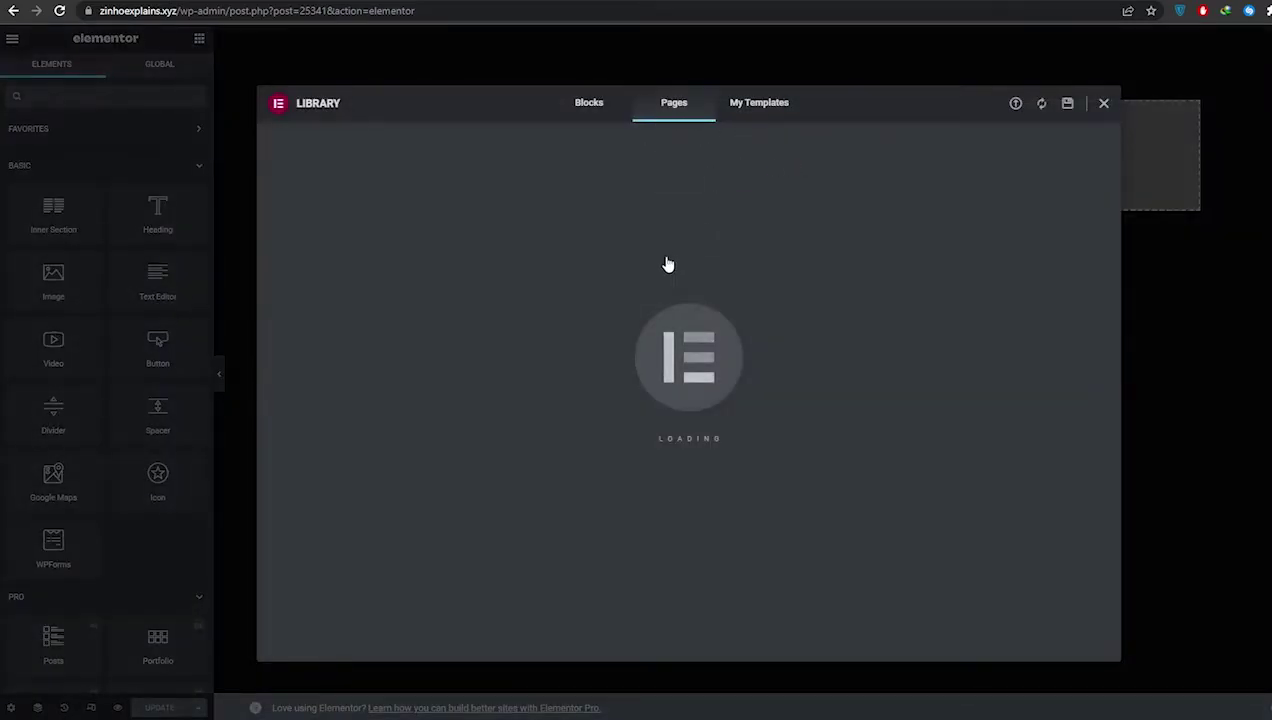
{"action": "scroll", "coordinate": [565, 213], "scroll_direction": "down", "scroll_amount": 3}
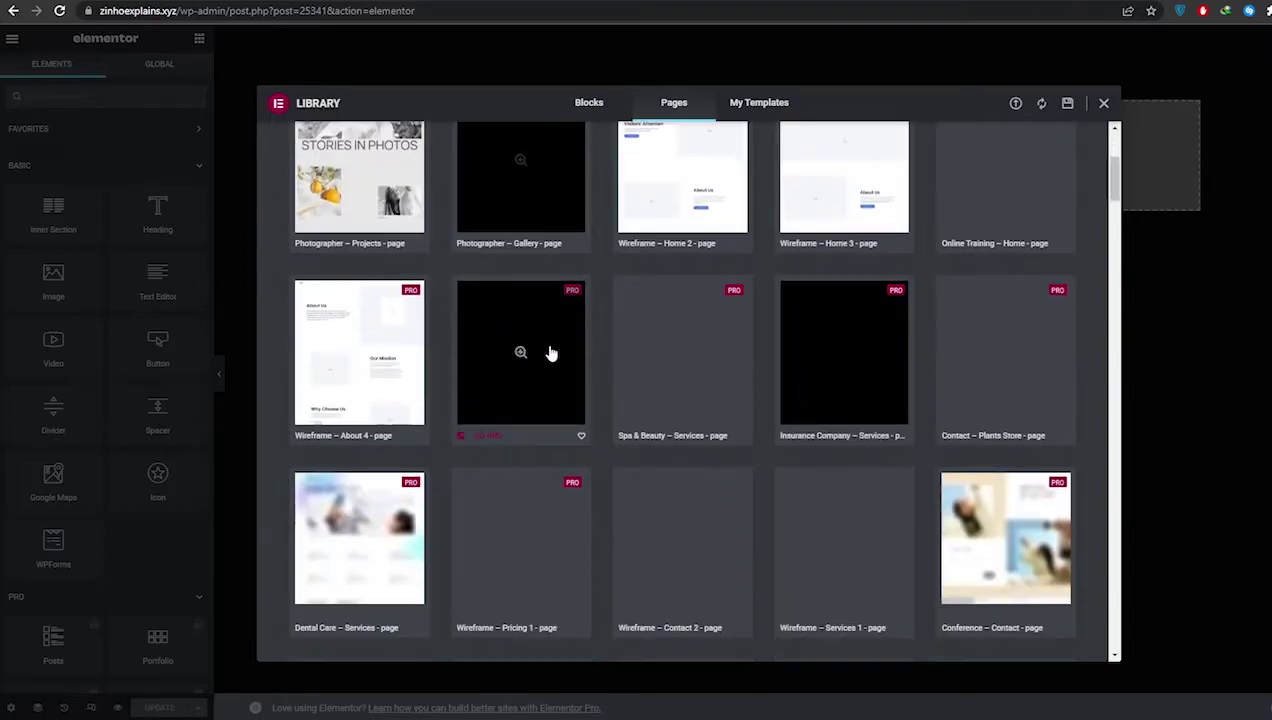
{"action": "scroll", "coordinate": [897, 313], "scroll_direction": "up", "scroll_amount": 1}
{"action": "scroll", "coordinate": [897, 313], "scroll_direction": "up", "scroll_amount": 3}
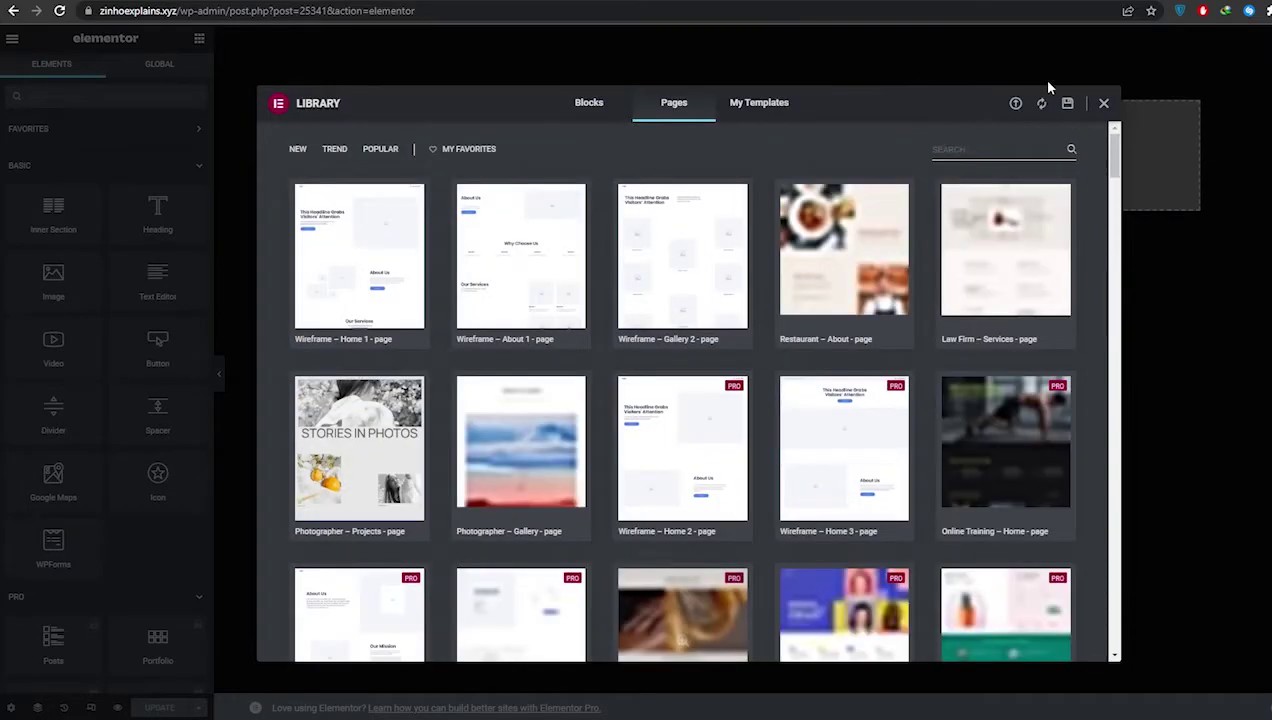
{"action": "left_click", "coordinate": [1104, 103]}
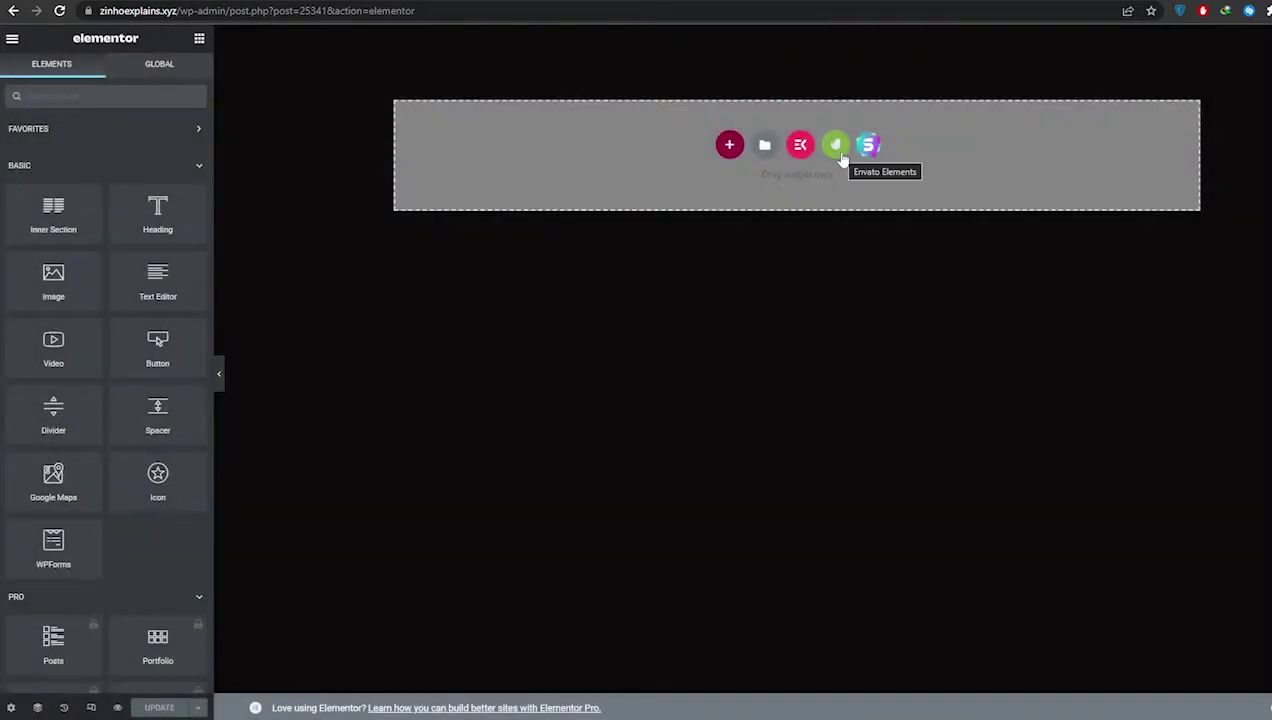
Insert the Header template from the installed Ongoes kit in Envato Elements into the Home page.
{"action": "left_click", "coordinate": [836, 146]}
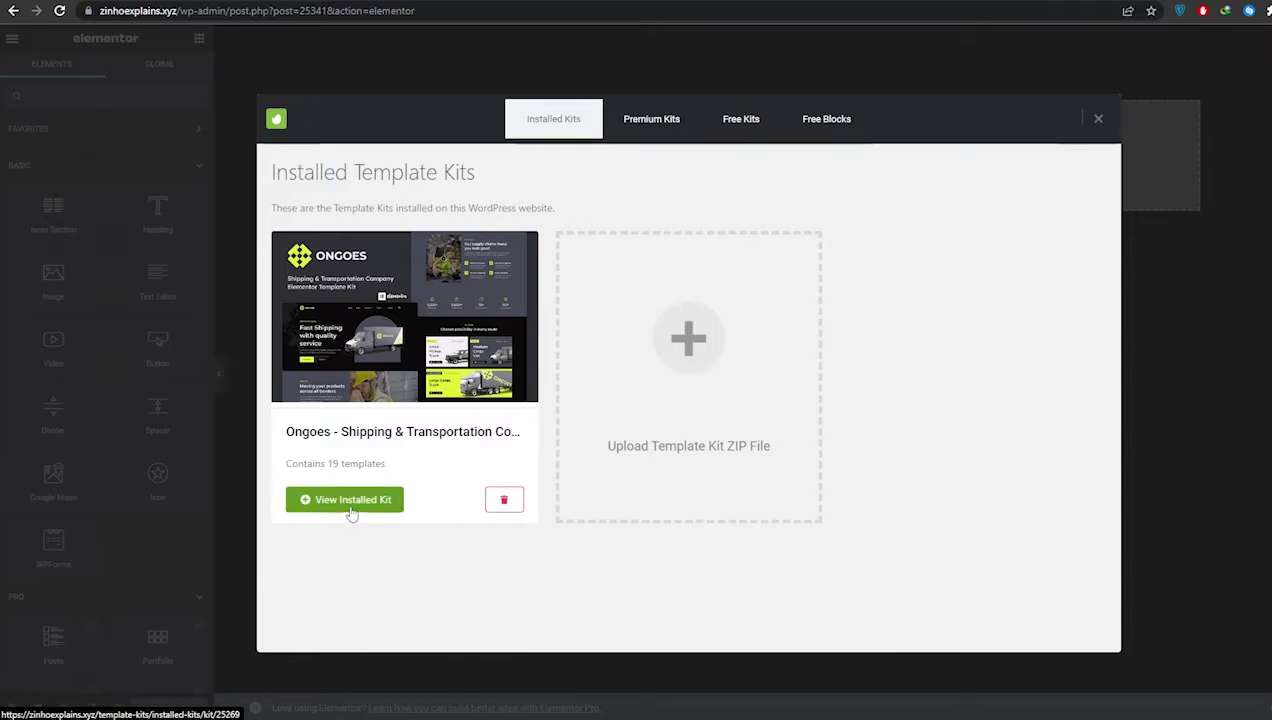
{"action": "left_click", "coordinate": [352, 503]}
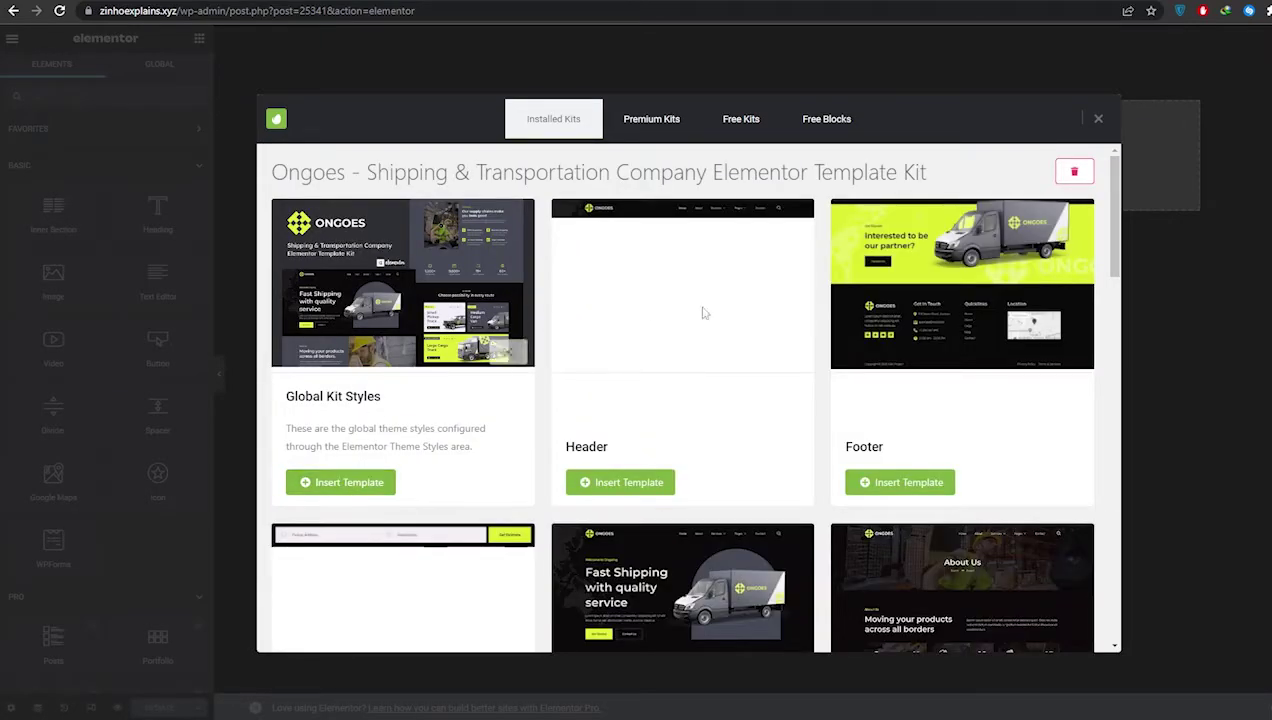
{"action": "scroll", "coordinate": [701, 312], "scroll_direction": "down", "scroll_amount": 5}
{"action": "scroll", "coordinate": [627, 457], "scroll_direction": "down", "scroll_amount": 3}
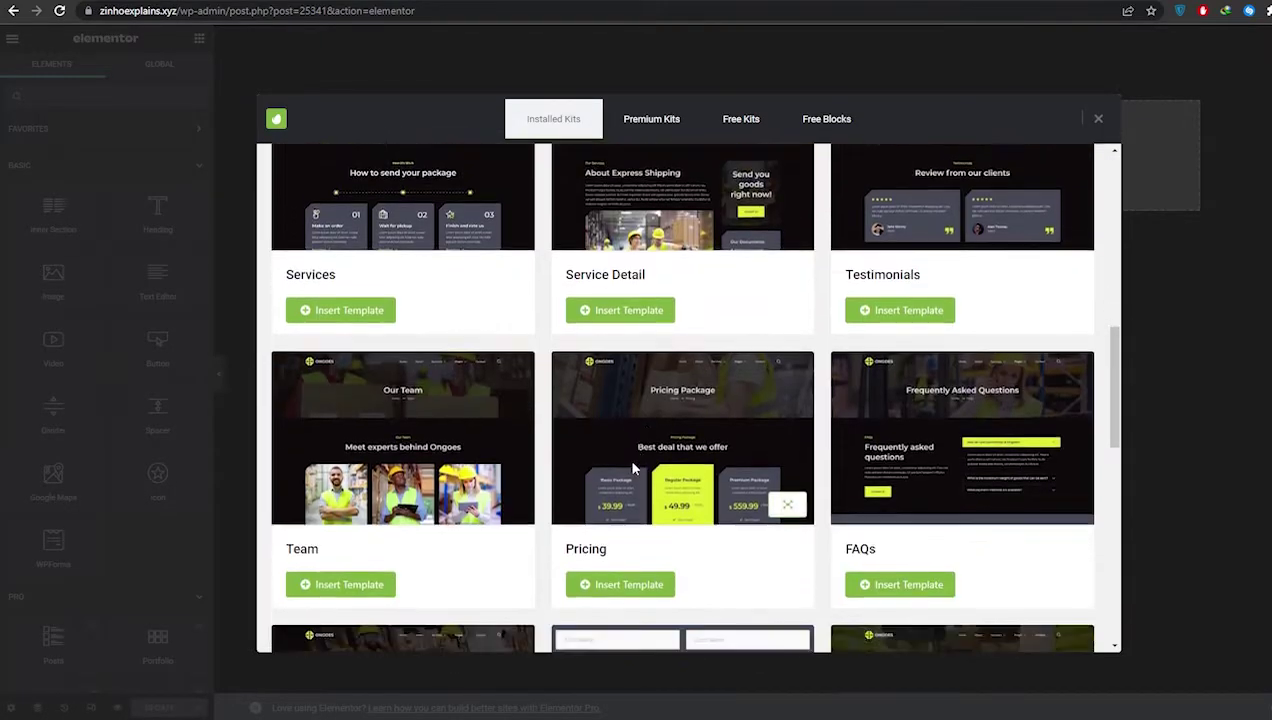
{"action": "scroll", "coordinate": [627, 457], "scroll_direction": "up", "scroll_amount": 8}
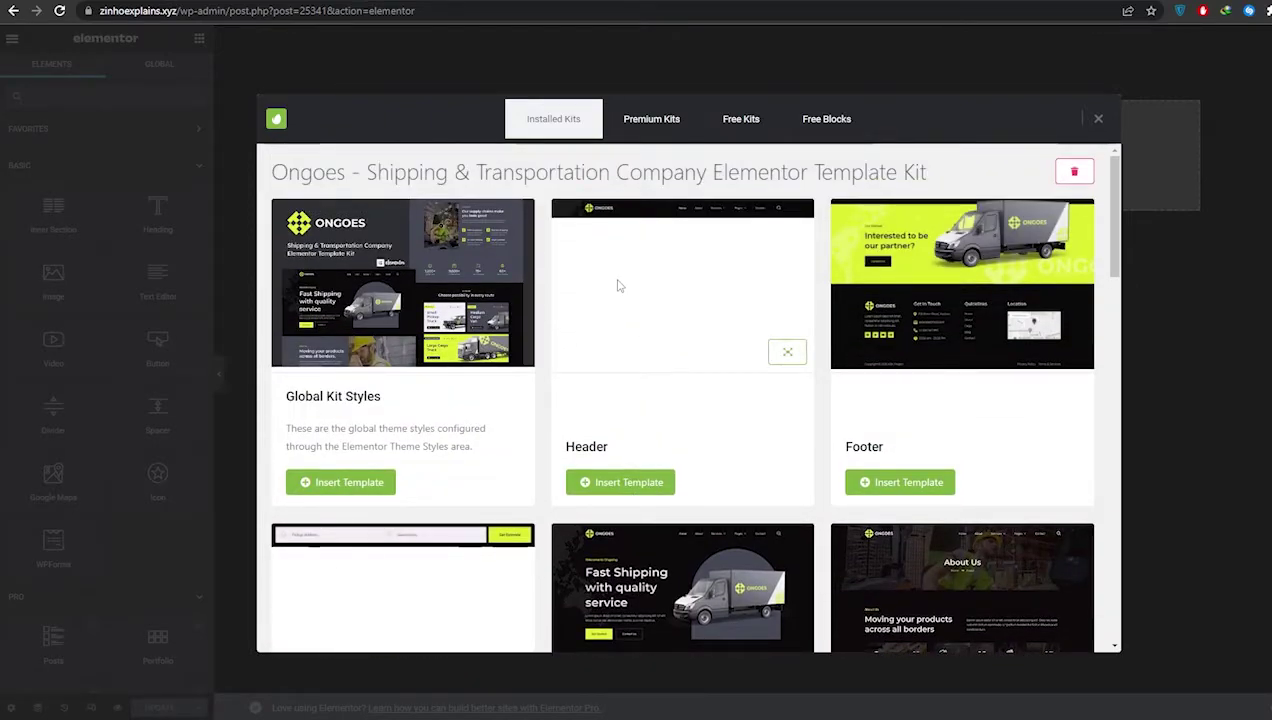
{"action": "scroll", "coordinate": [676, 454], "scroll_direction": "down", "scroll_amount": 2}
{"action": "scroll", "coordinate": [748, 580], "scroll_direction": "up", "scroll_amount": 2}
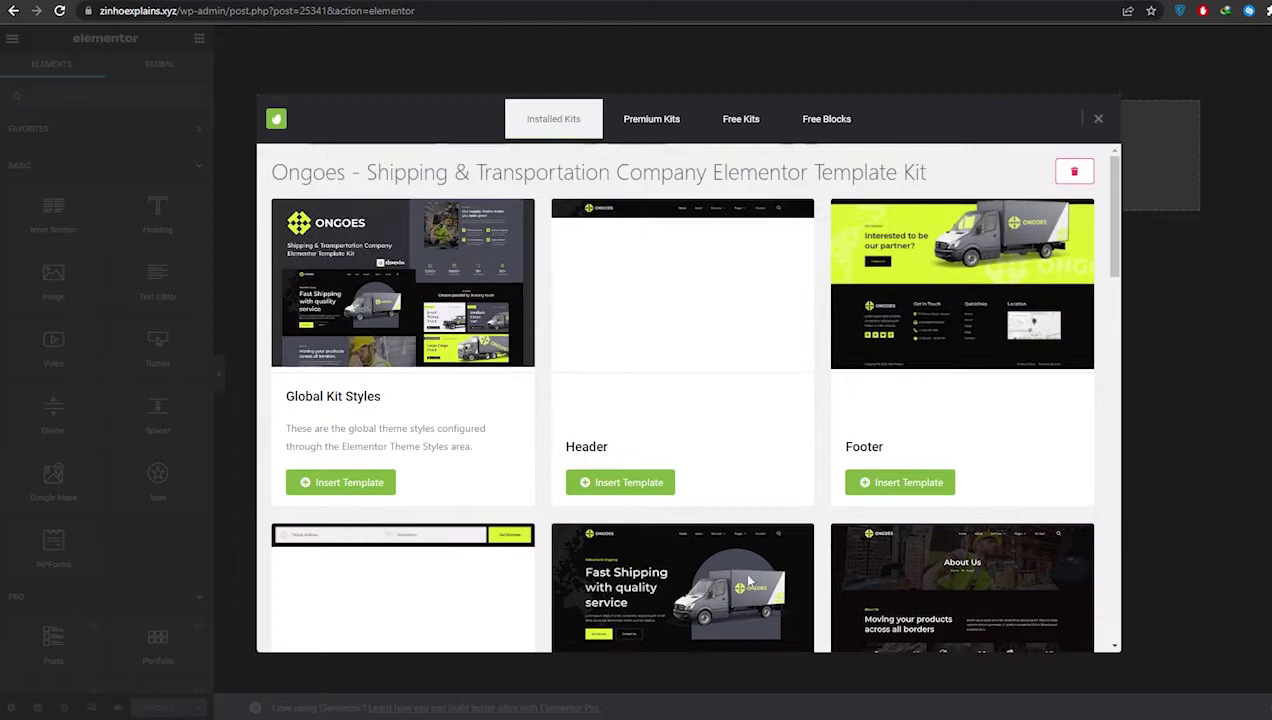
{"action": "left_click", "coordinate": [640, 483]}
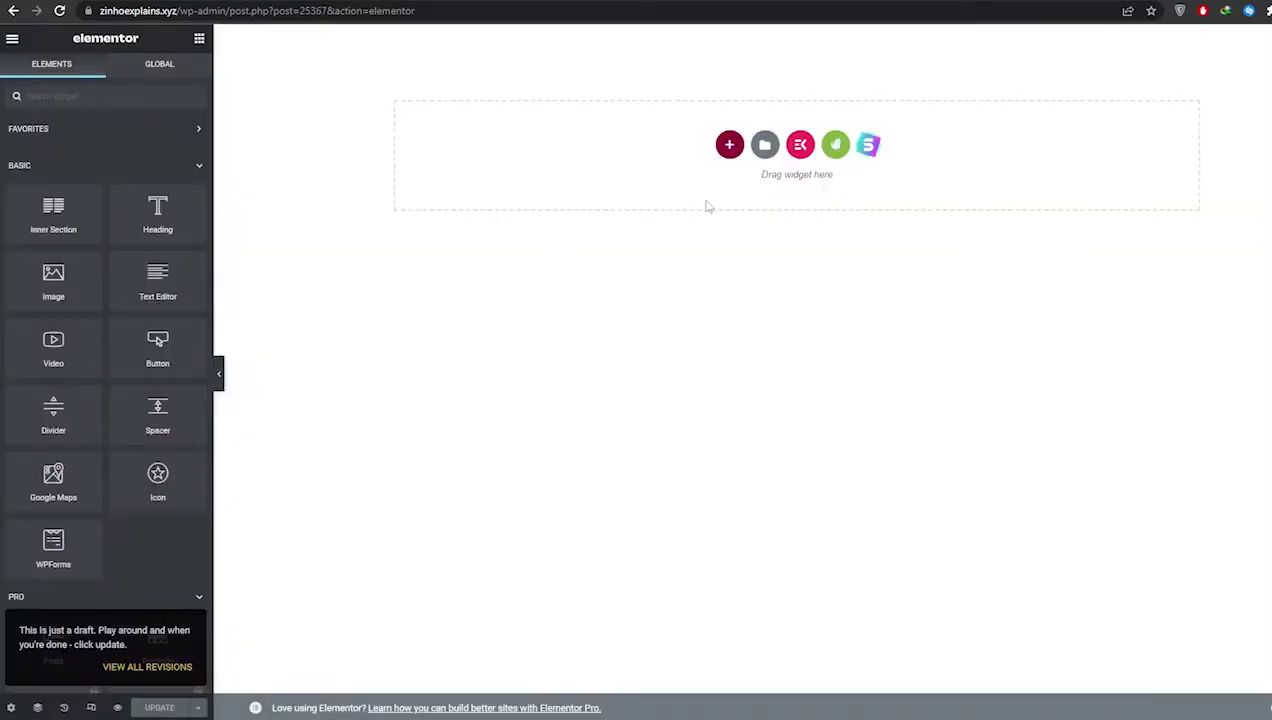
View the section structure options and the Elementor template library on the blank page.
{"action": "left_click", "coordinate": [731, 150]}
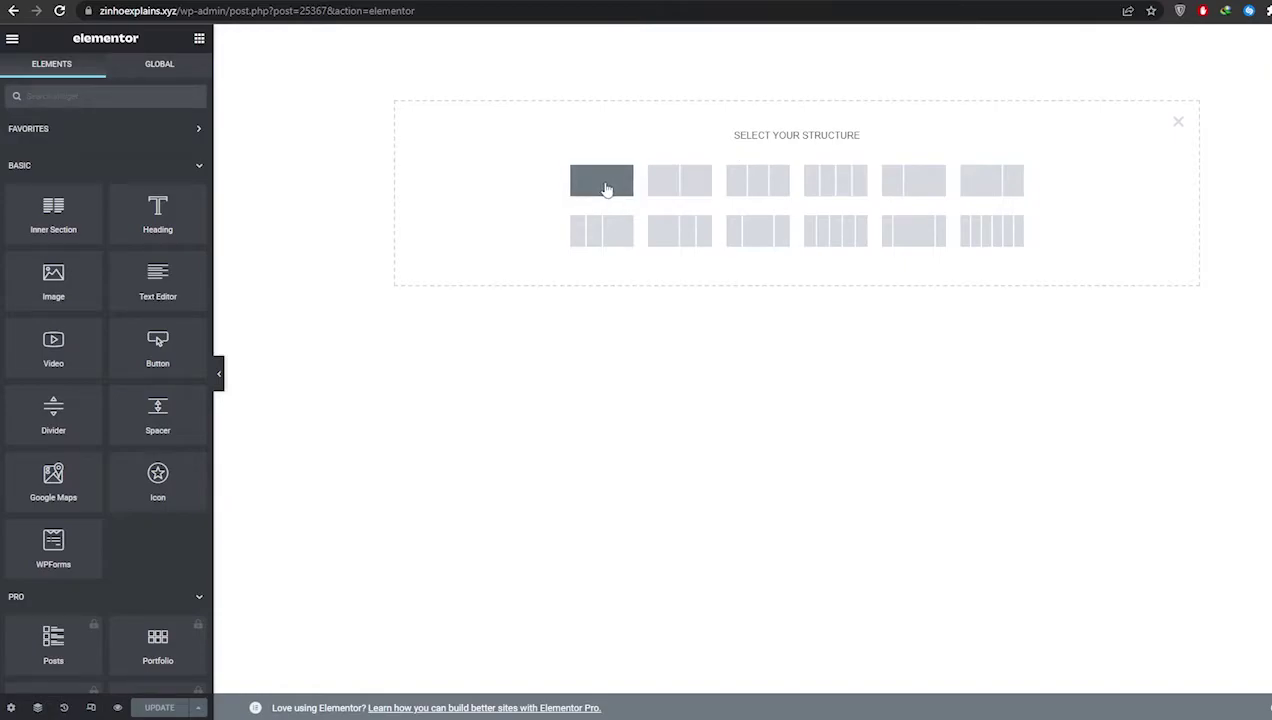
{"action": "left_click", "coordinate": [1180, 123]}
{"action": "left_click", "coordinate": [765, 150]}
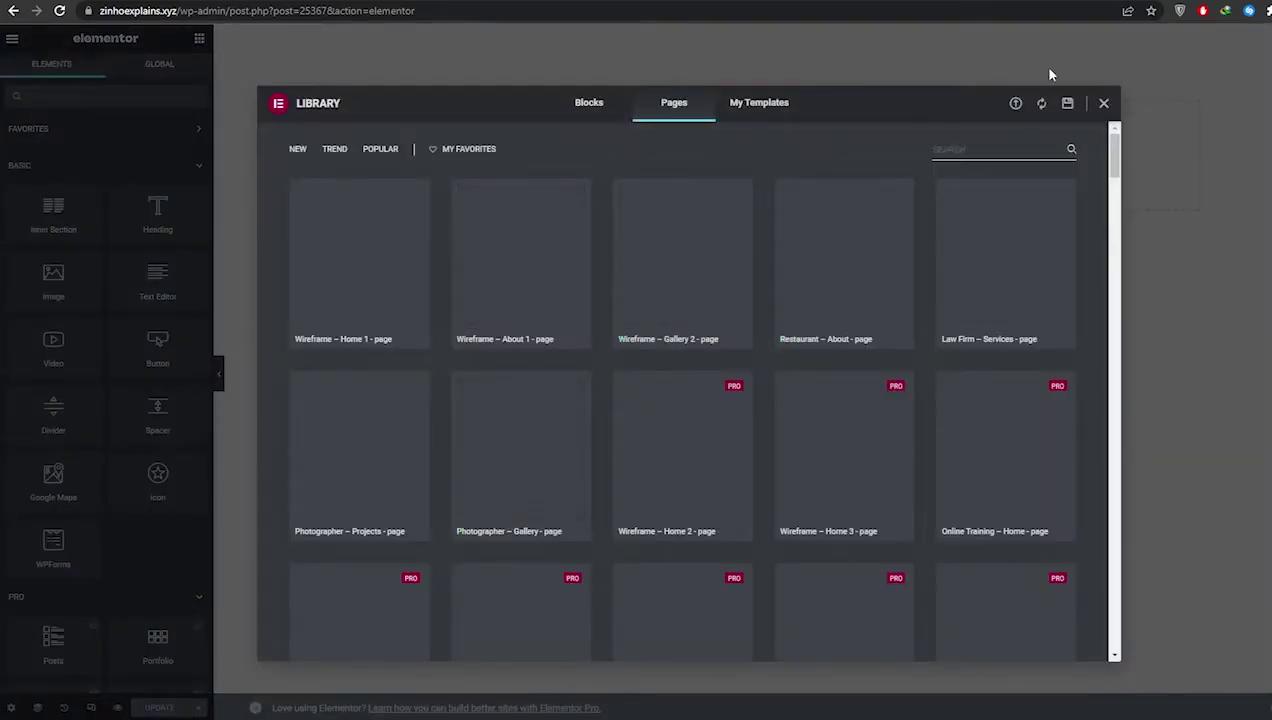
{"action": "left_click", "coordinate": [1104, 103]}
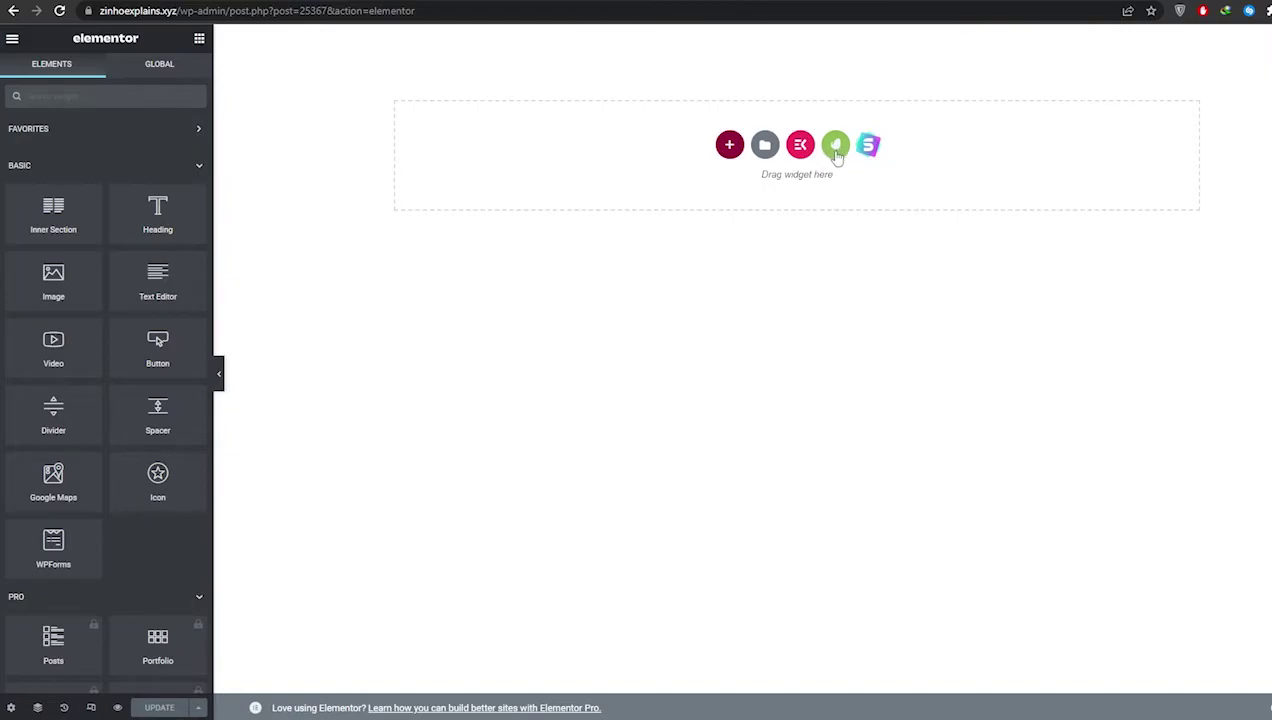
Open the installed Ongoes kit and install its missing requirements, the Elementor default color schemes and default typography schemes settings.
{"action": "left_click", "coordinate": [836, 147]}
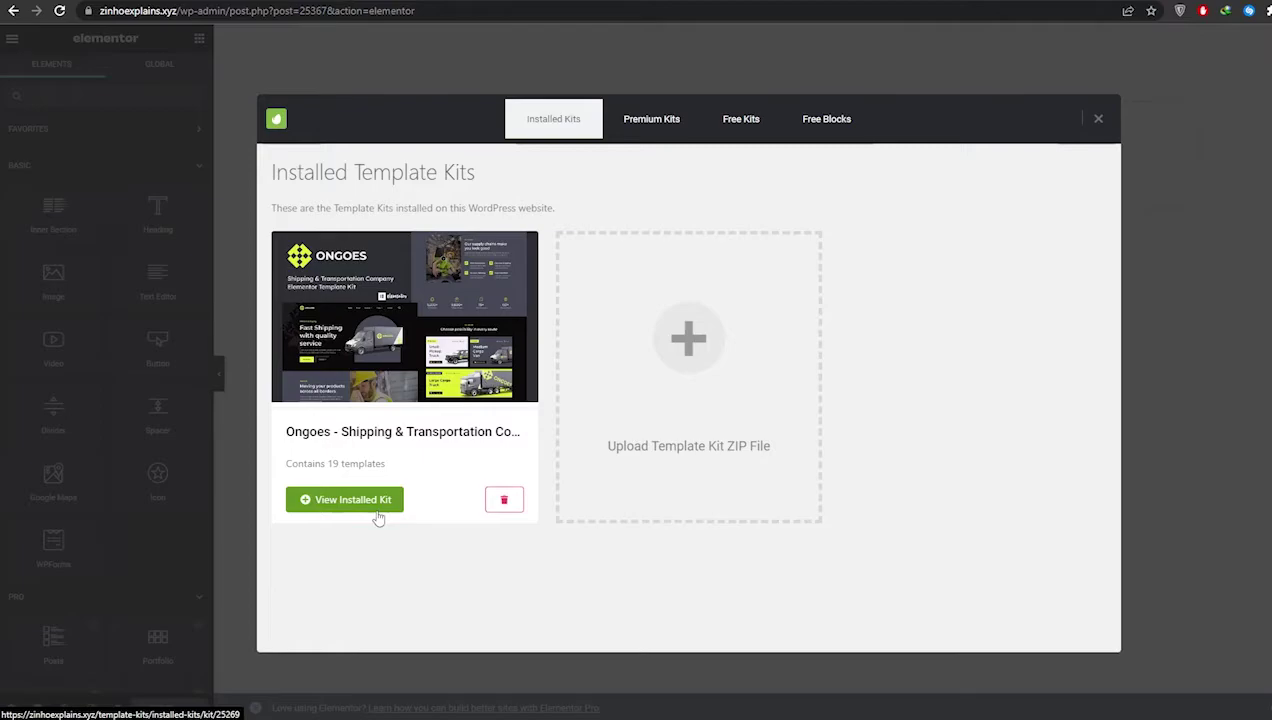
{"action": "left_click", "coordinate": [378, 506]}
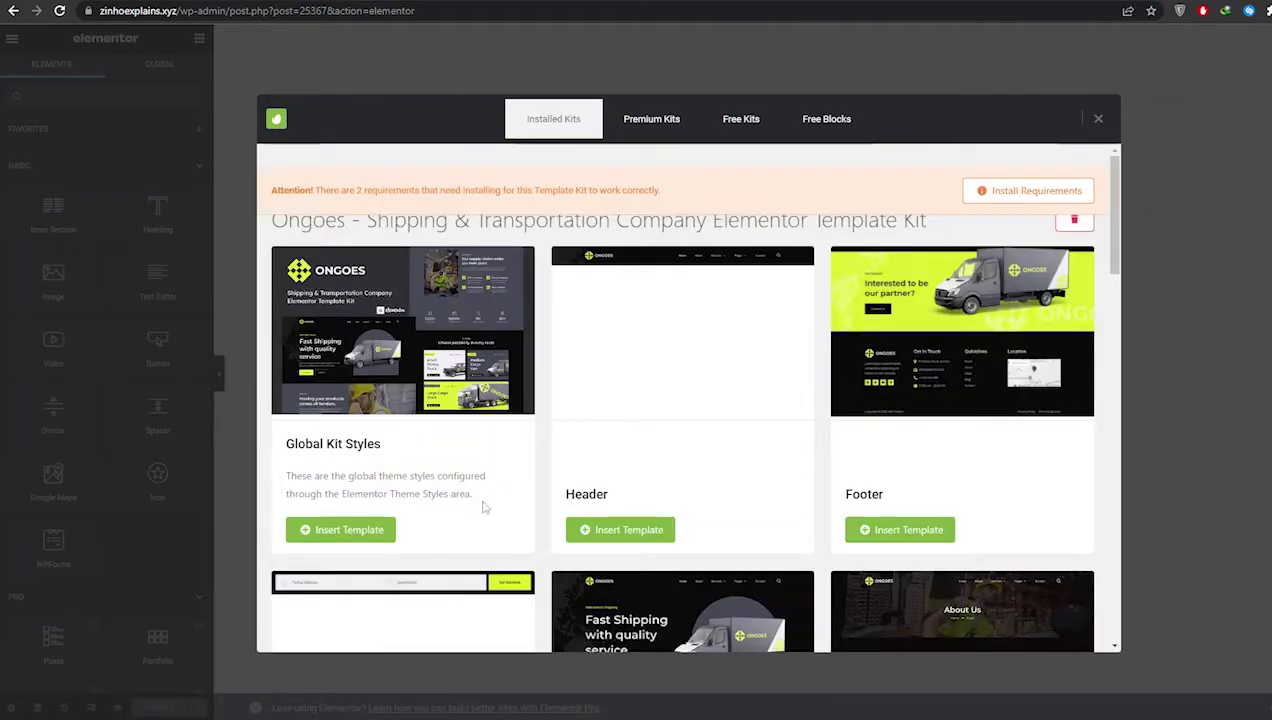
{"action": "scroll", "coordinate": [780, 400], "scroll_direction": "down", "scroll_amount": 4}
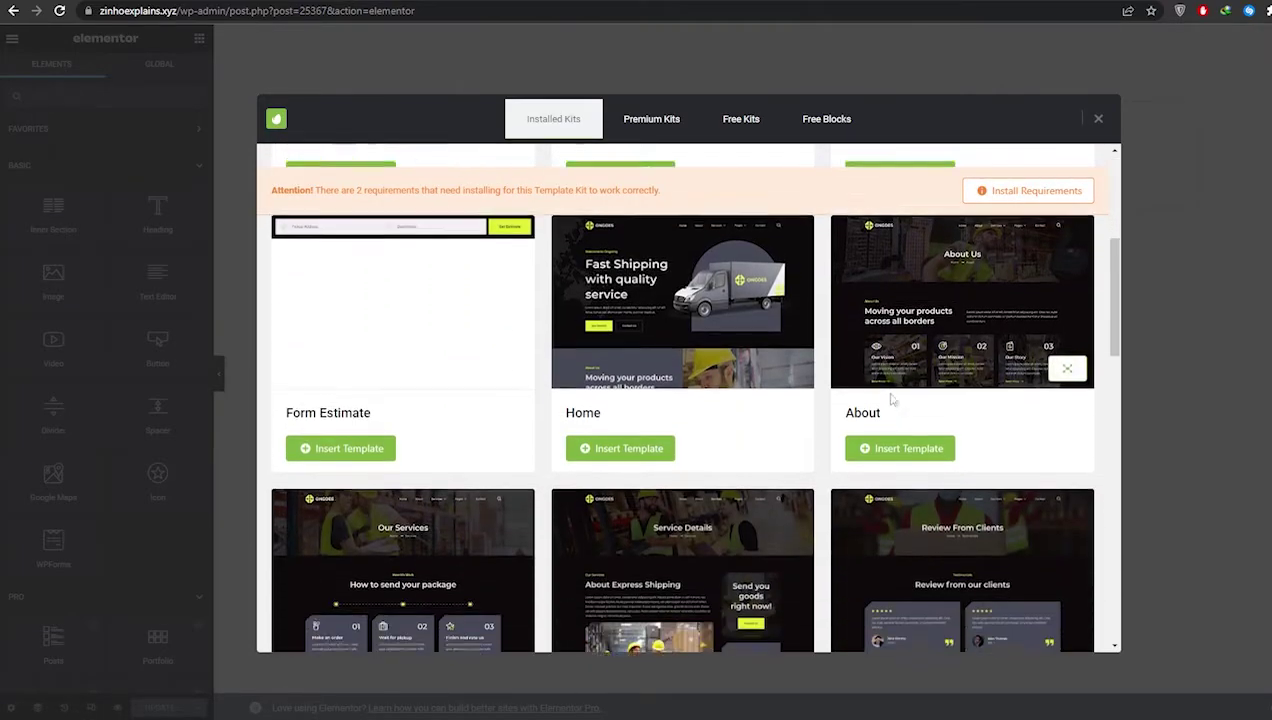
{"action": "scroll", "coordinate": [591, 207], "scroll_direction": "up", "scroll_amount": 3}
{"action": "scroll", "coordinate": [406, 207], "scroll_direction": "up", "scroll_amount": 2}
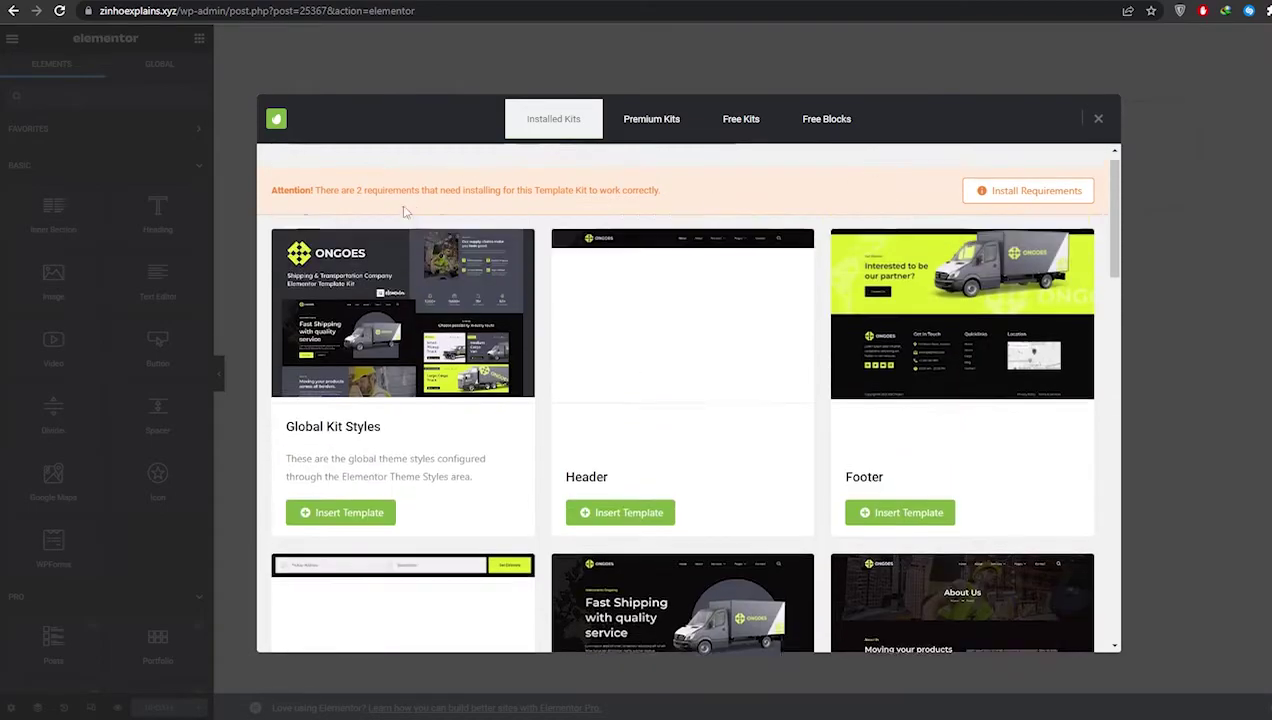
{"action": "left_click_drag", "start_coordinate": [319, 191], "coordinate": [697, 198]}
{"action": "left_click", "coordinate": [1010, 199]}
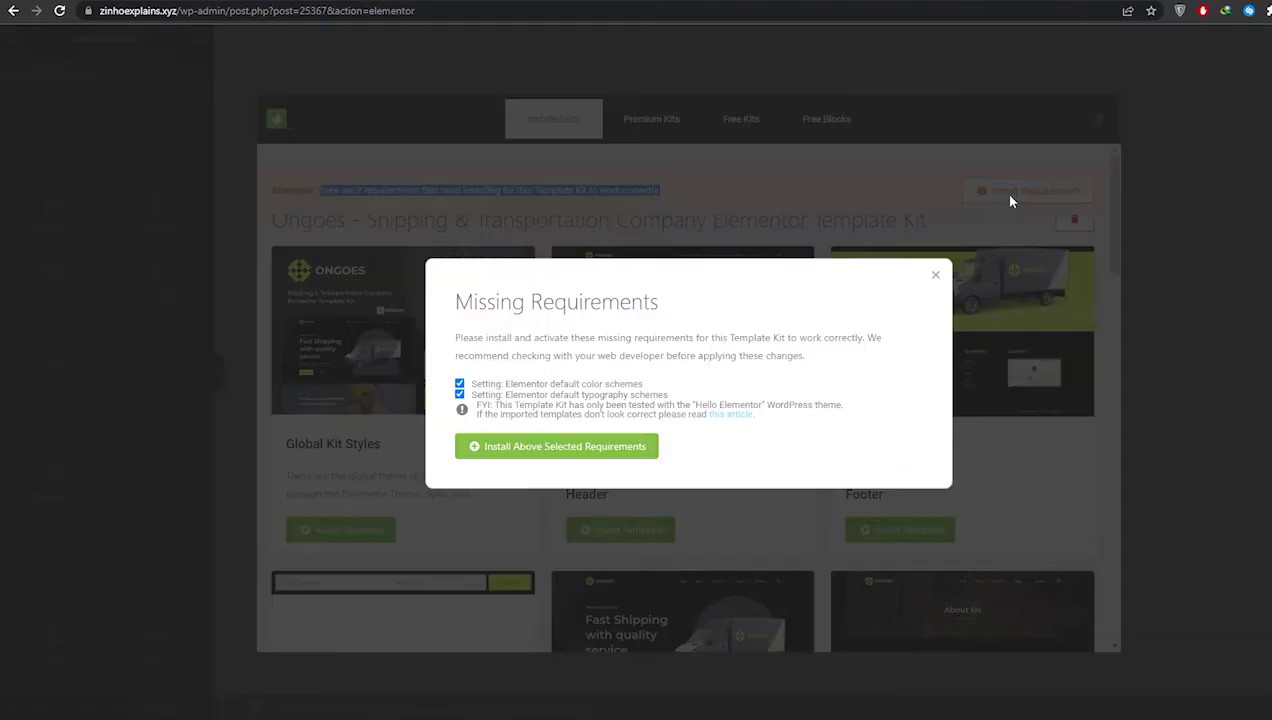
{"action": "left_click", "coordinate": [545, 447]}
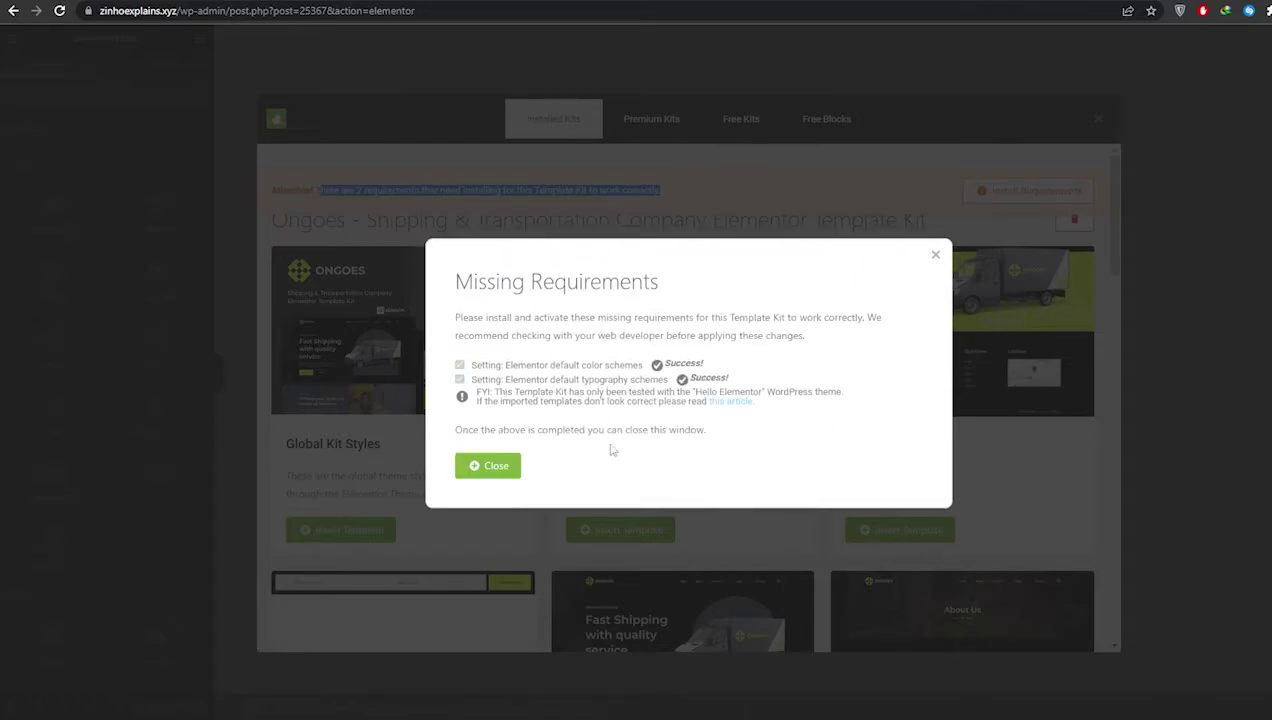
{"action": "left_click", "coordinate": [499, 466]}
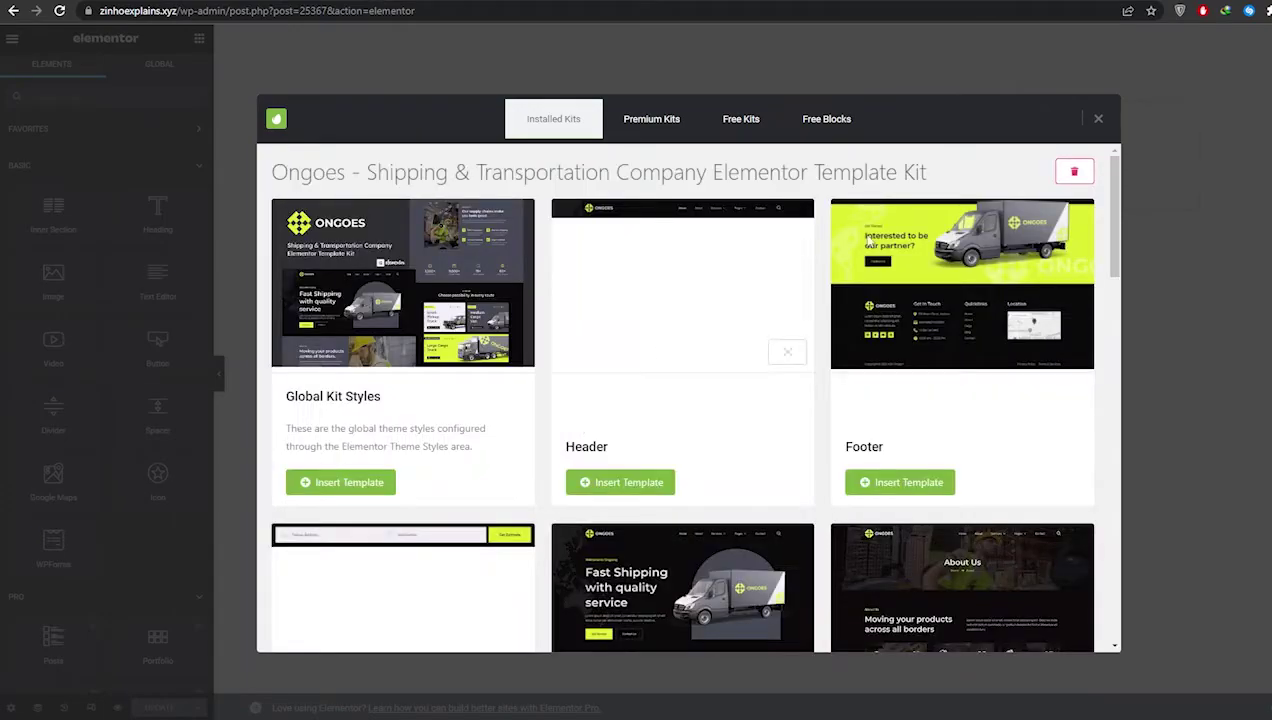
Insert the Ongoes kit's Header template into the blank page.
{"action": "scroll", "coordinate": [486, 406], "scroll_direction": "down", "scroll_amount": 1}
{"action": "scroll", "coordinate": [554, 432], "scroll_direction": "up", "scroll_amount": 1}
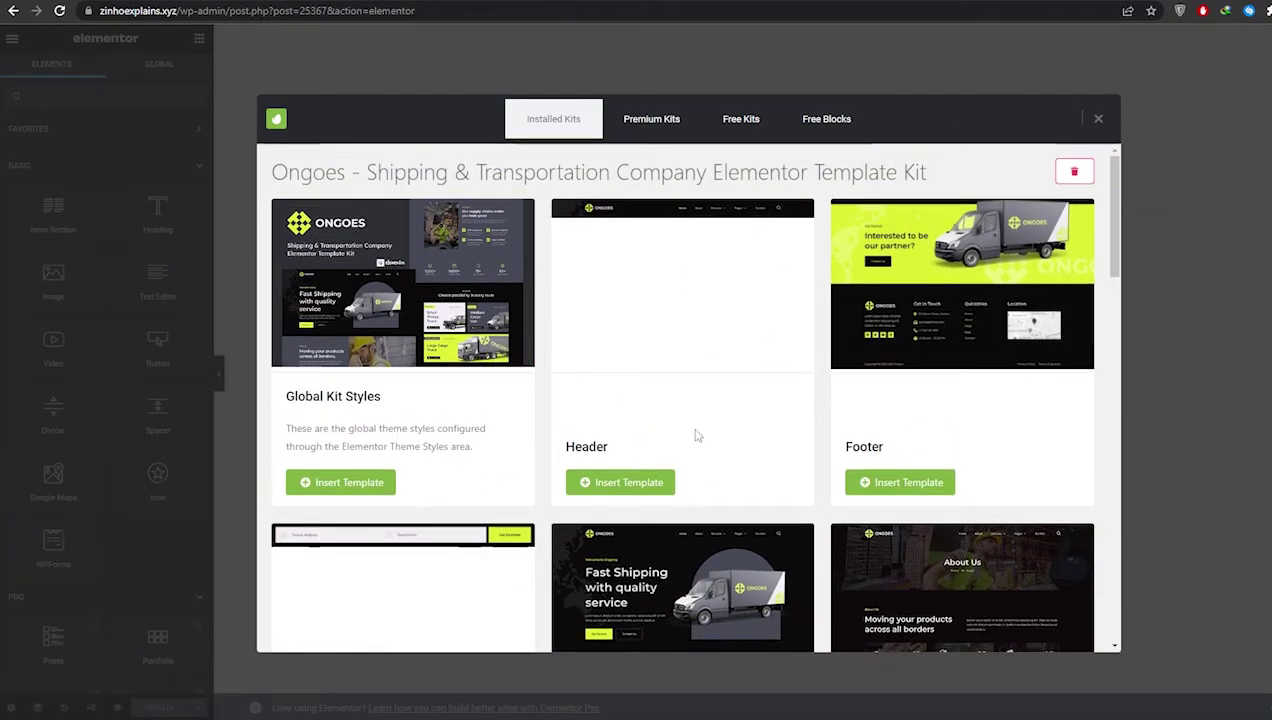
{"action": "left_click", "coordinate": [617, 483]}
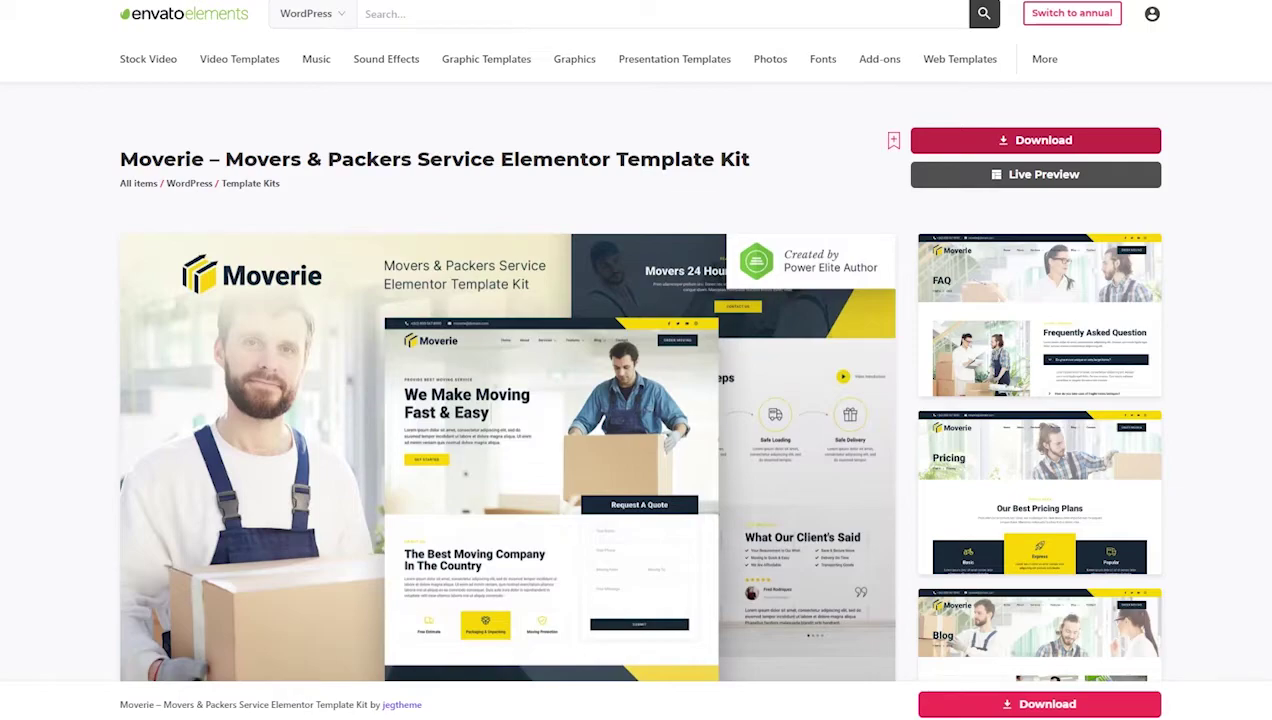
Insert the Home template from the installed Moverie – Movers & Packers Service kit below the page header.
{"action": "scroll", "coordinate": [341, 224], "scroll_direction": "down", "scroll_amount": 2}
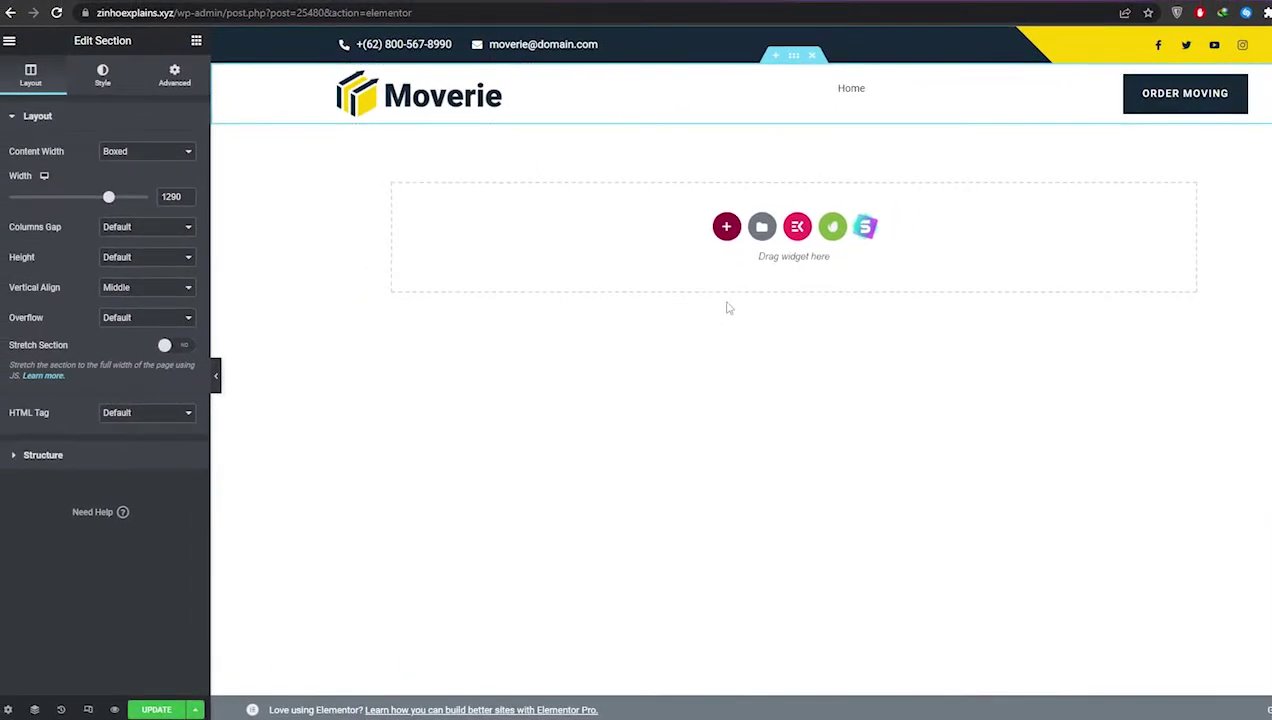
{"action": "left_click", "coordinate": [832, 228]}
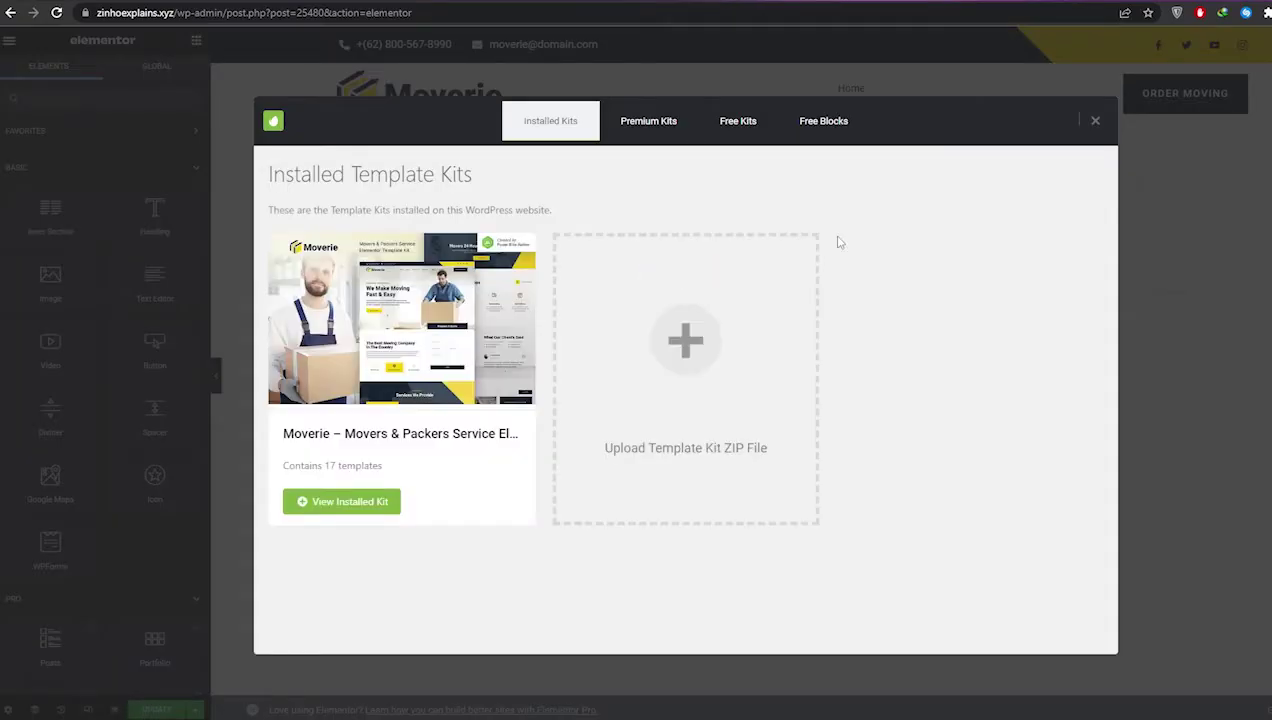
{"action": "left_click", "coordinate": [333, 506]}
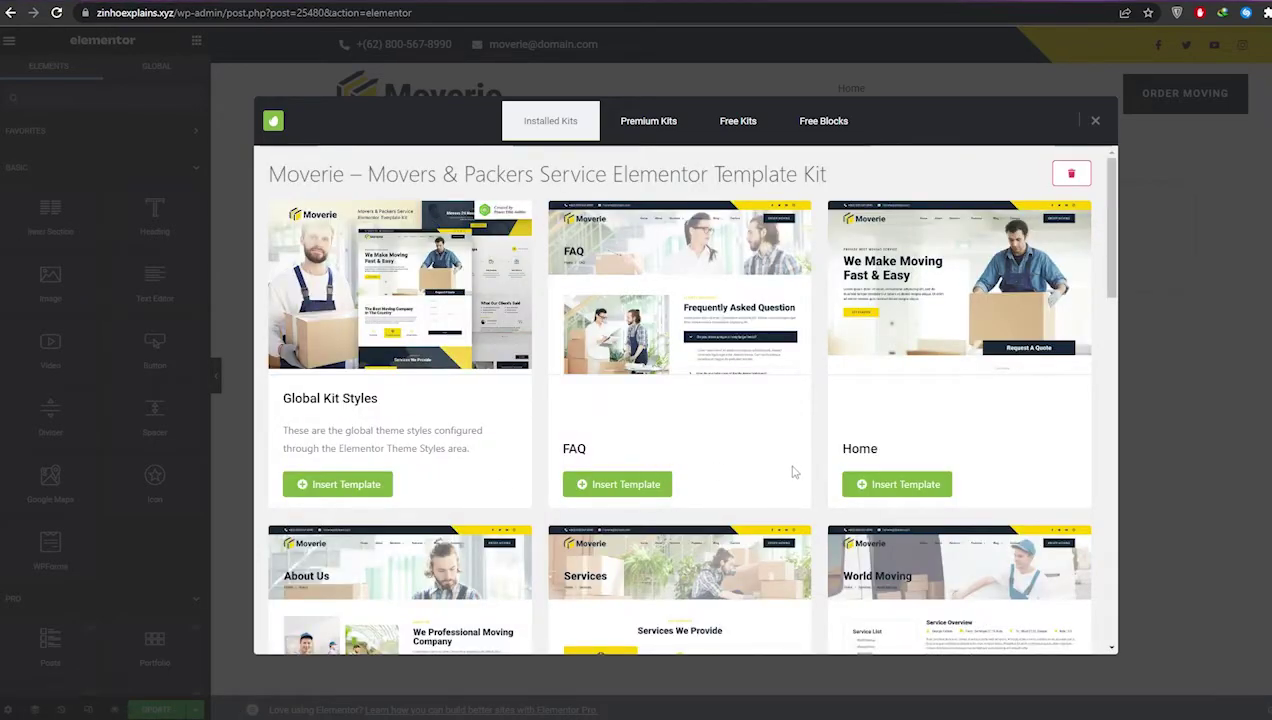
{"action": "left_click", "coordinate": [897, 486]}
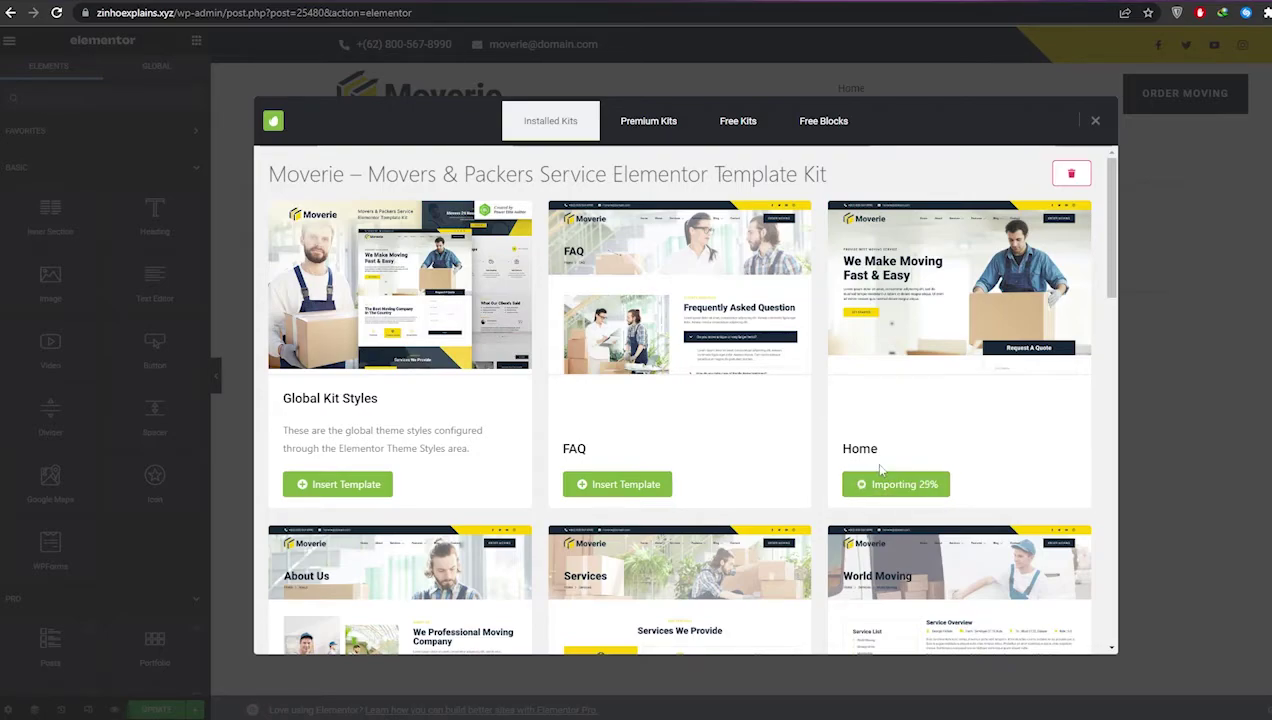
Review the imported Home page sections, from the hero, services and work process down to the blog posts.
{"action": "scroll", "coordinate": [718, 428], "scroll_direction": "down", "scroll_amount": 3}
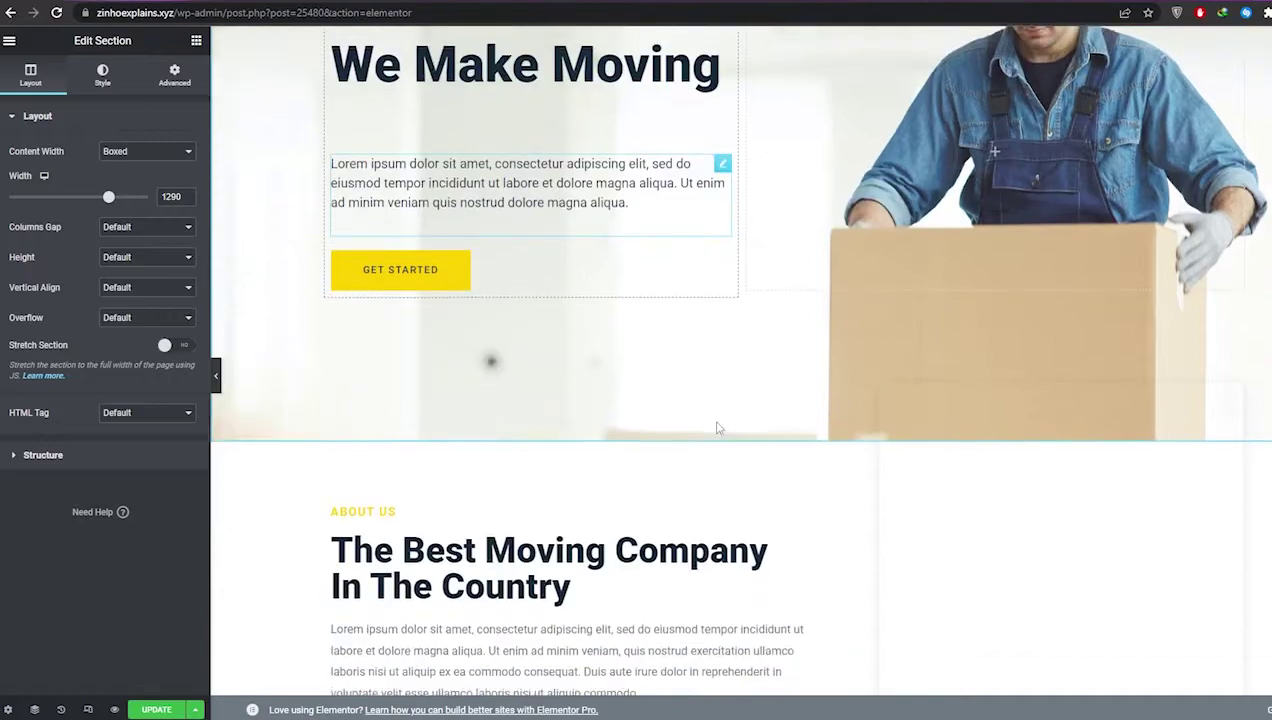
{"action": "scroll", "coordinate": [718, 421], "scroll_direction": "down", "scroll_amount": 10}
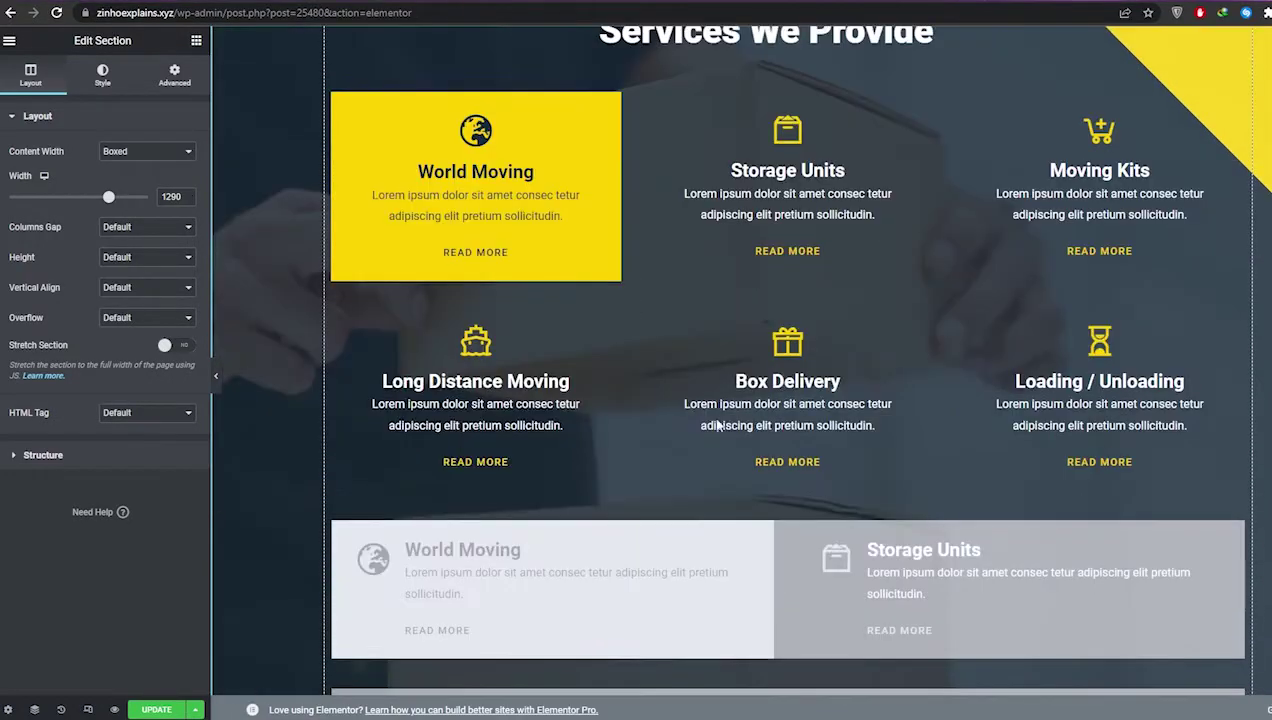
{"action": "scroll", "coordinate": [718, 421], "scroll_direction": "down", "scroll_amount": 1}
{"action": "scroll", "coordinate": [1221, 368], "scroll_direction": "down", "scroll_amount": 2}
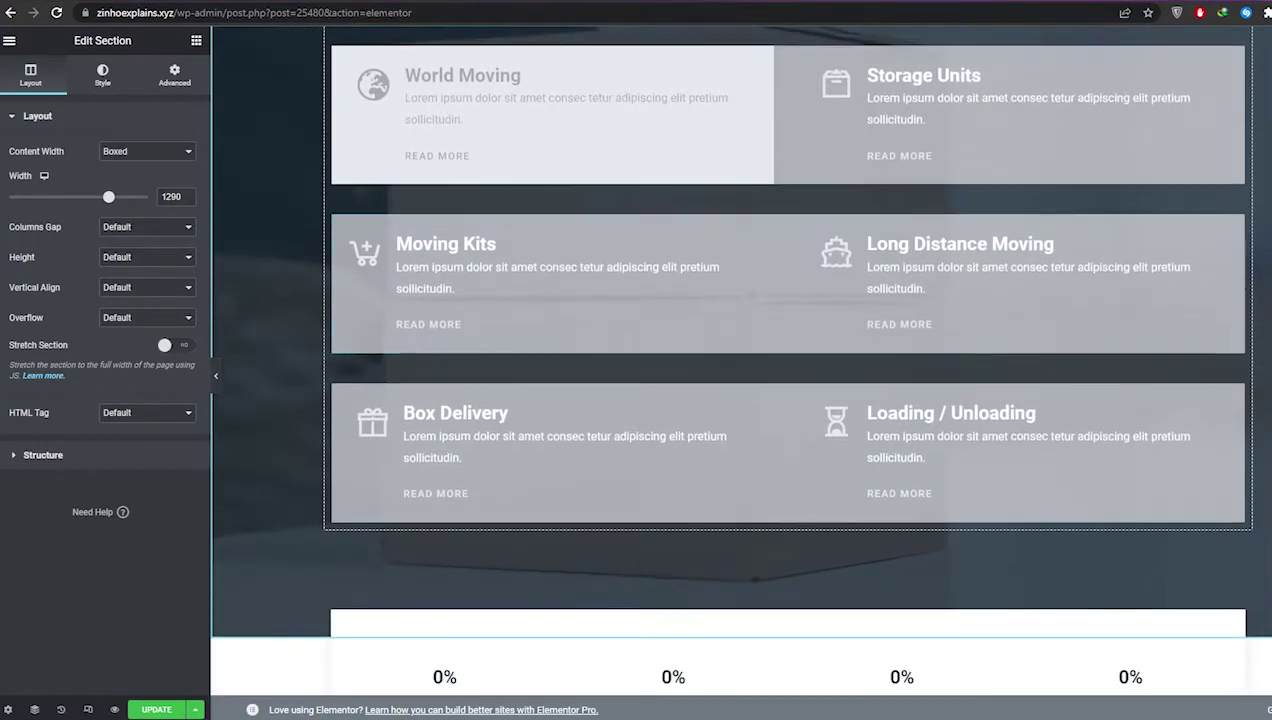
{"action": "scroll", "coordinate": [729, 360], "scroll_direction": "down", "scroll_amount": 6}
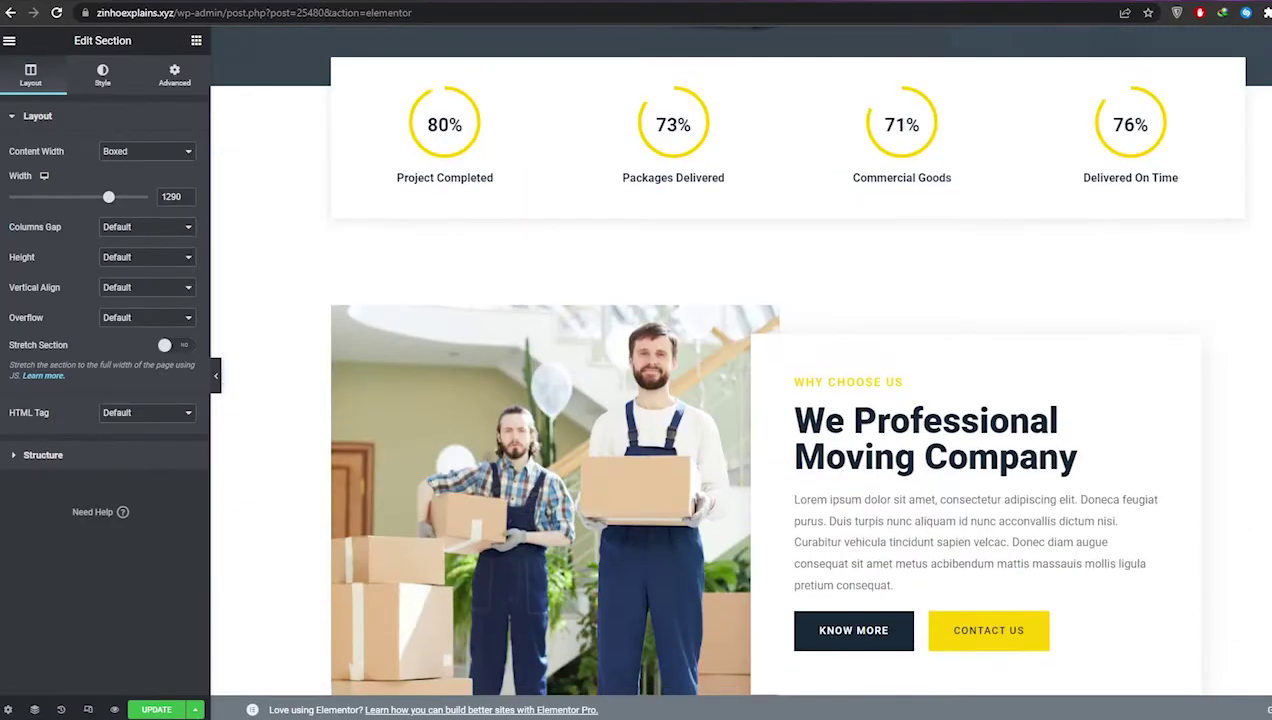
{"action": "scroll", "coordinate": [729, 360], "scroll_direction": "down", "scroll_amount": 20}
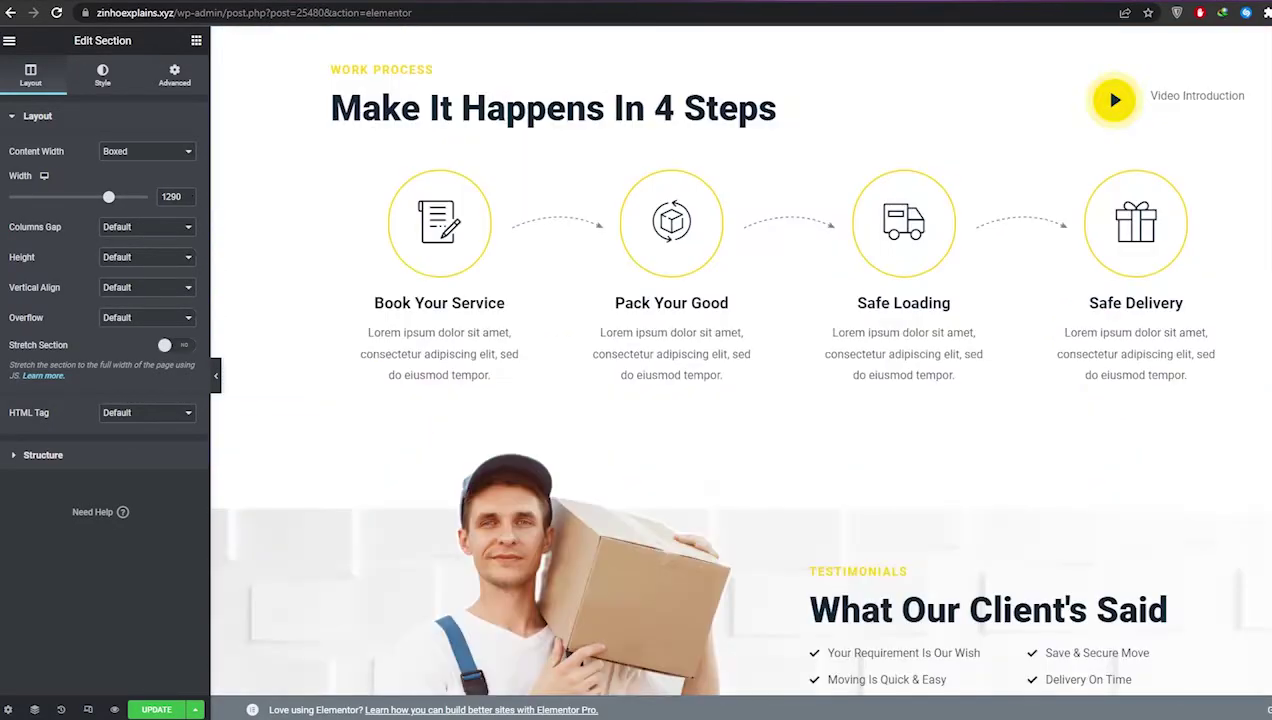
{"action": "scroll", "coordinate": [740, 360], "scroll_direction": "down", "scroll_amount": 2}
{"action": "scroll", "coordinate": [740, 360], "scroll_direction": "up", "scroll_amount": 20}
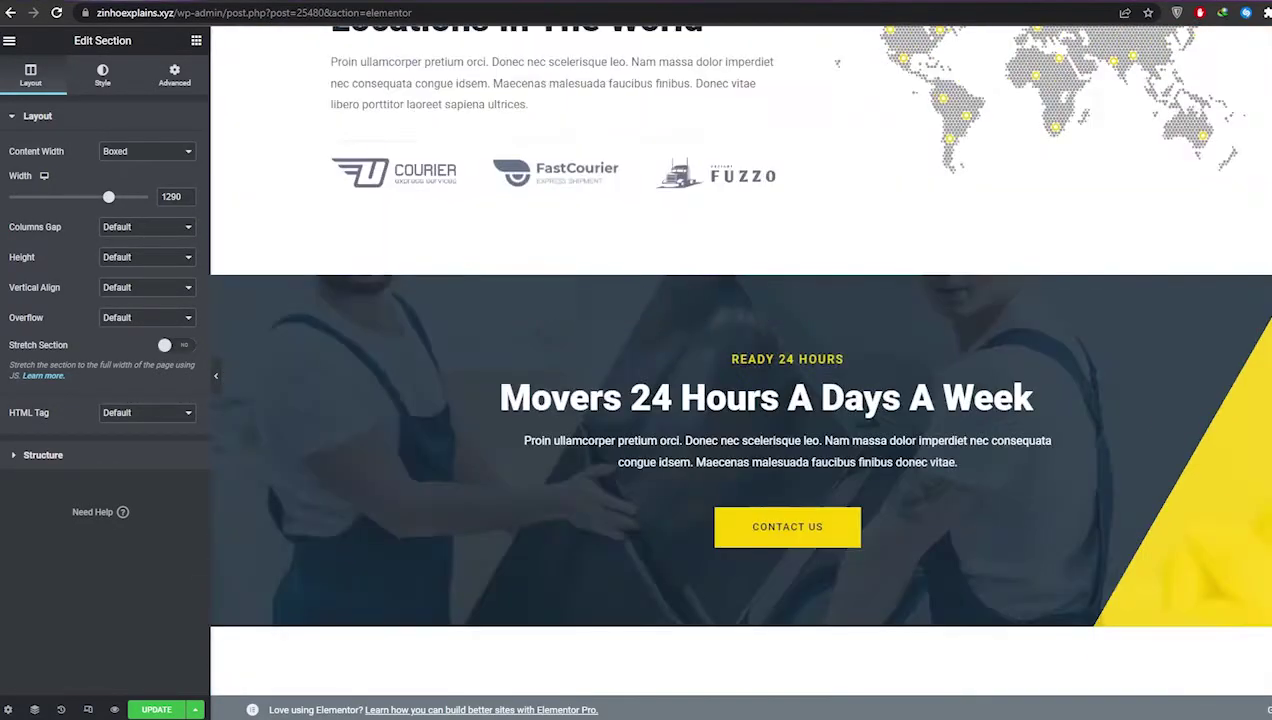
{"action": "scroll", "coordinate": [491, 338], "scroll_direction": "down", "scroll_amount": 20}
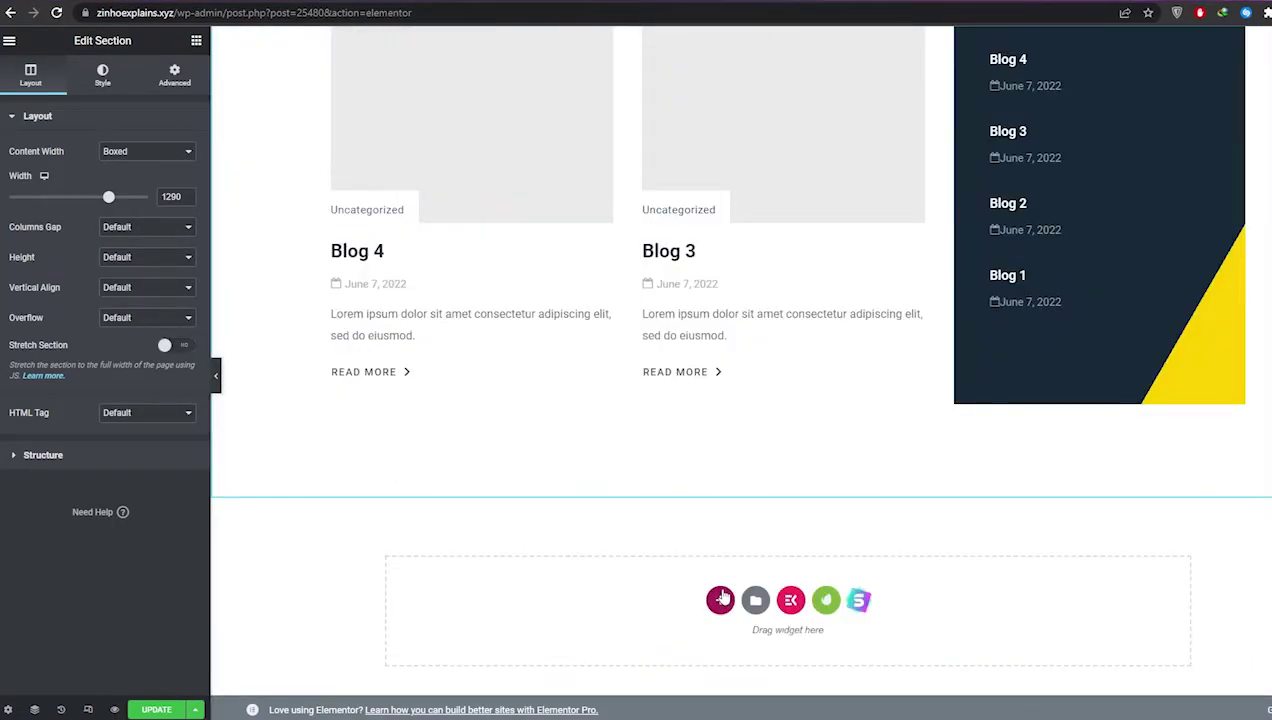
{"action": "left_click", "coordinate": [721, 599]}
{"action": "scroll", "coordinate": [994, 528], "scroll_direction": "down", "scroll_amount": 1}
{"action": "left_click", "coordinate": [1167, 499]}
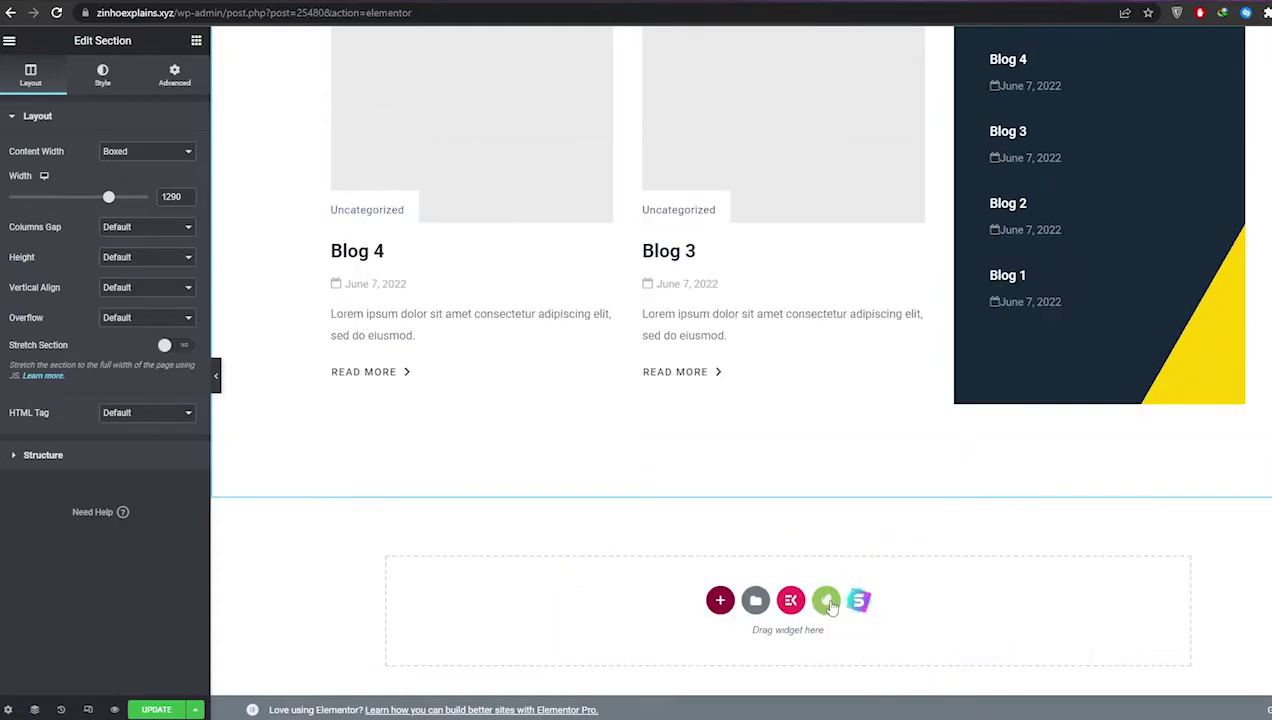
Insert the Footer template from the installed Moverie kit below the blog posts section.
{"action": "left_click", "coordinate": [826, 597]}
{"action": "left_click", "coordinate": [341, 501]}
{"action": "scroll", "coordinate": [384, 380], "scroll_direction": "down", "scroll_amount": 4}
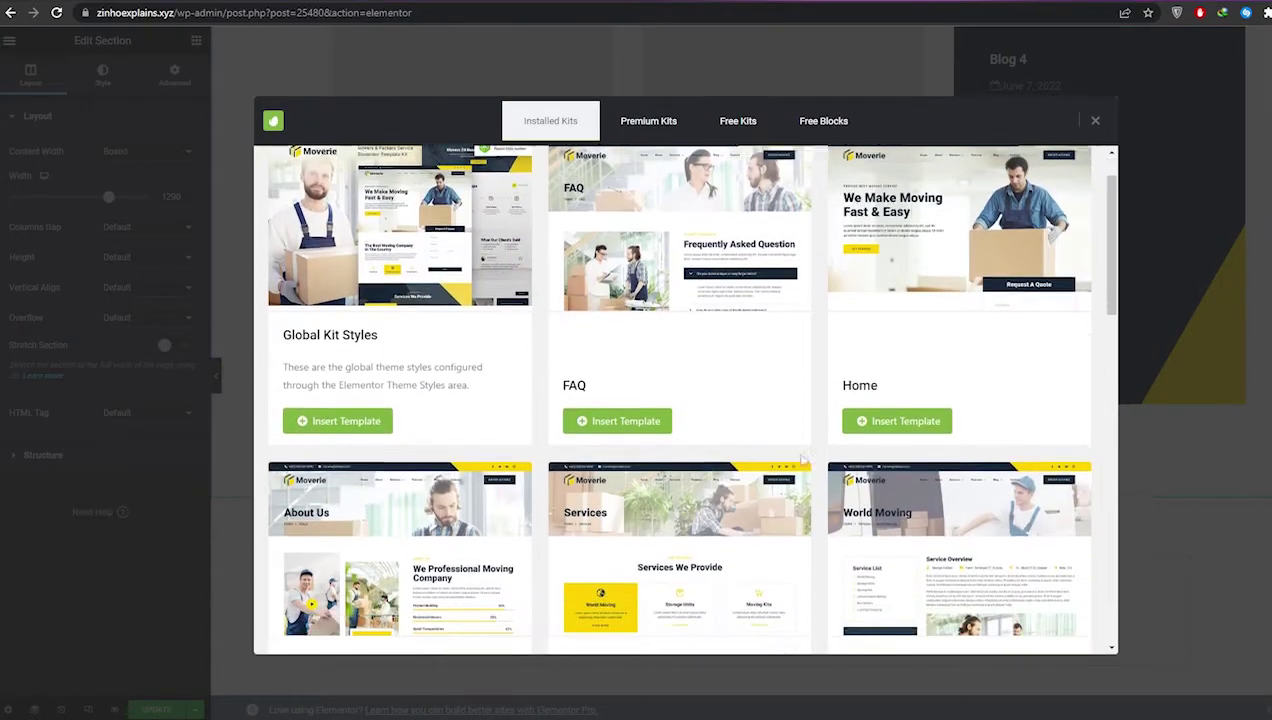
{"action": "scroll", "coordinate": [449, 463], "scroll_direction": "down", "scroll_amount": 3}
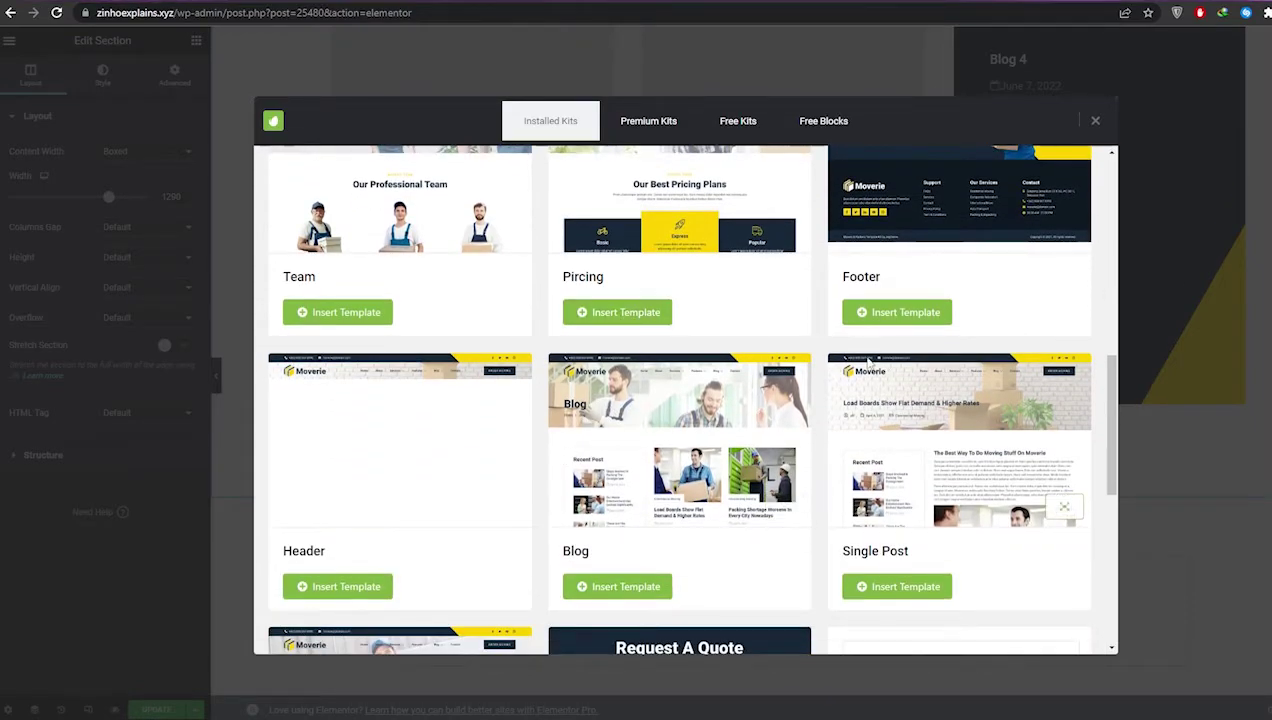
{"action": "scroll", "coordinate": [833, 376], "scroll_direction": "up", "scroll_amount": 1}
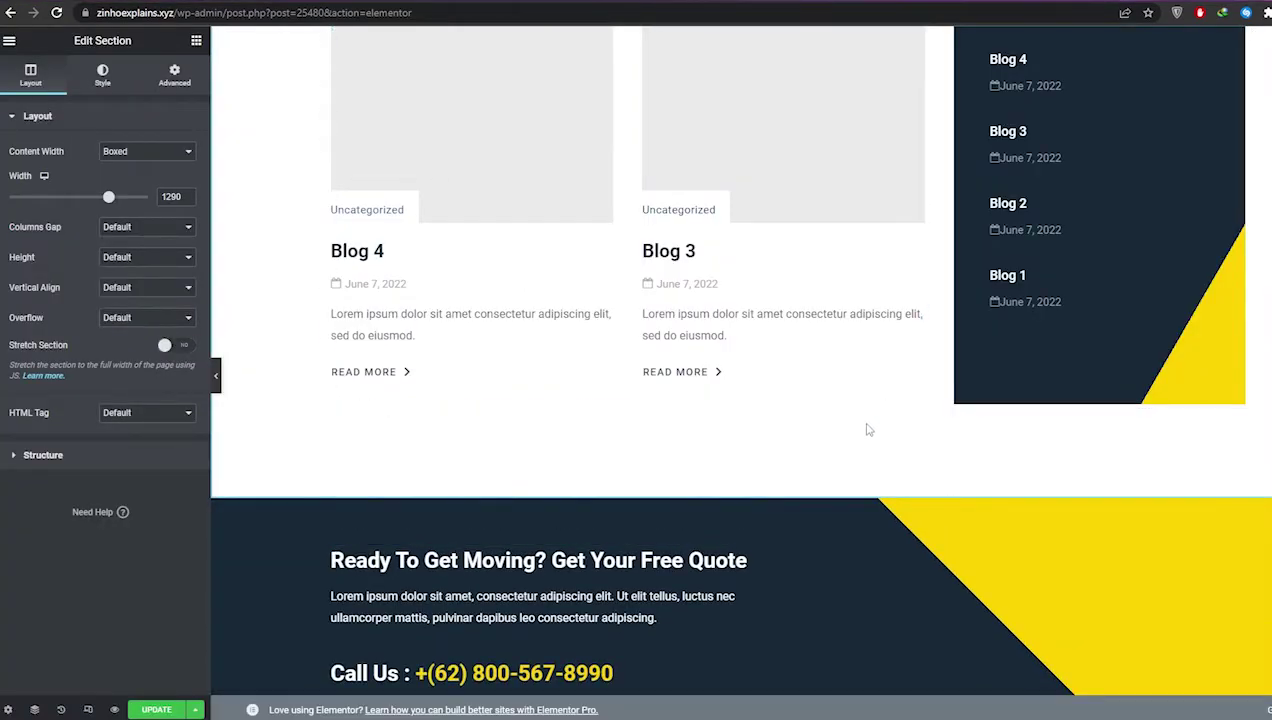
Update the Home page with the inserted footer and open its live preview.
{"action": "left_click", "coordinate": [160, 710]}
{"action": "scroll", "coordinate": [251, 640], "scroll_direction": "down", "scroll_amount": 3}
{"action": "scroll", "coordinate": [251, 640], "scroll_direction": "up", "scroll_amount": 6}
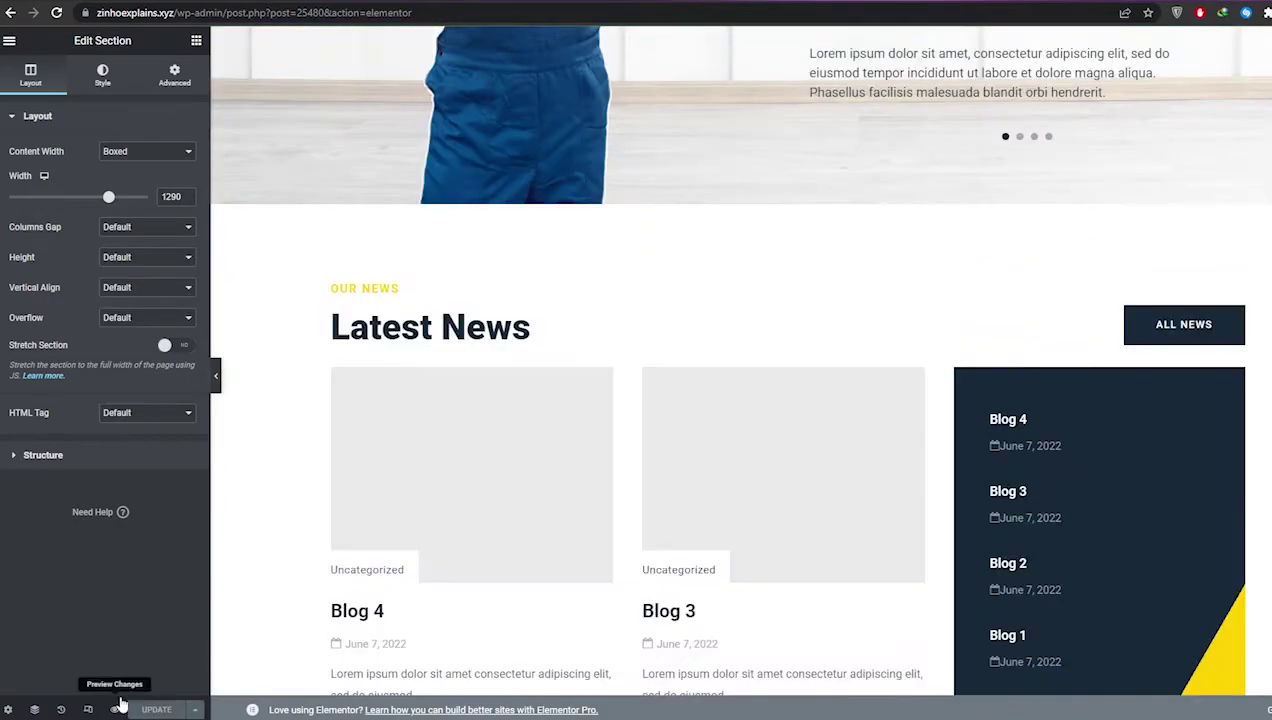
{"action": "left_click", "coordinate": [116, 709]}
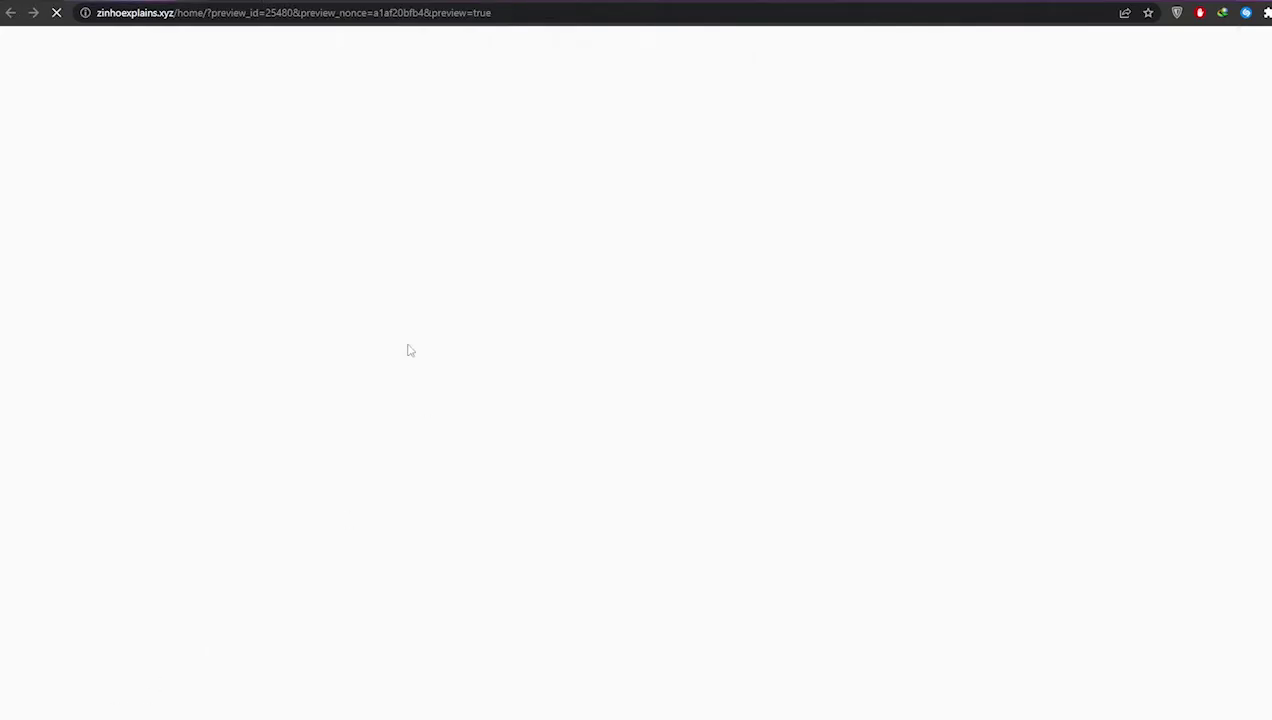
Review the previewed Home page from the hero through services, partners, work process and testimonials to Latest News, including the box beside About Us.
{"action": "scroll", "coordinate": [458, 426], "scroll_direction": "down", "scroll_amount": 5}
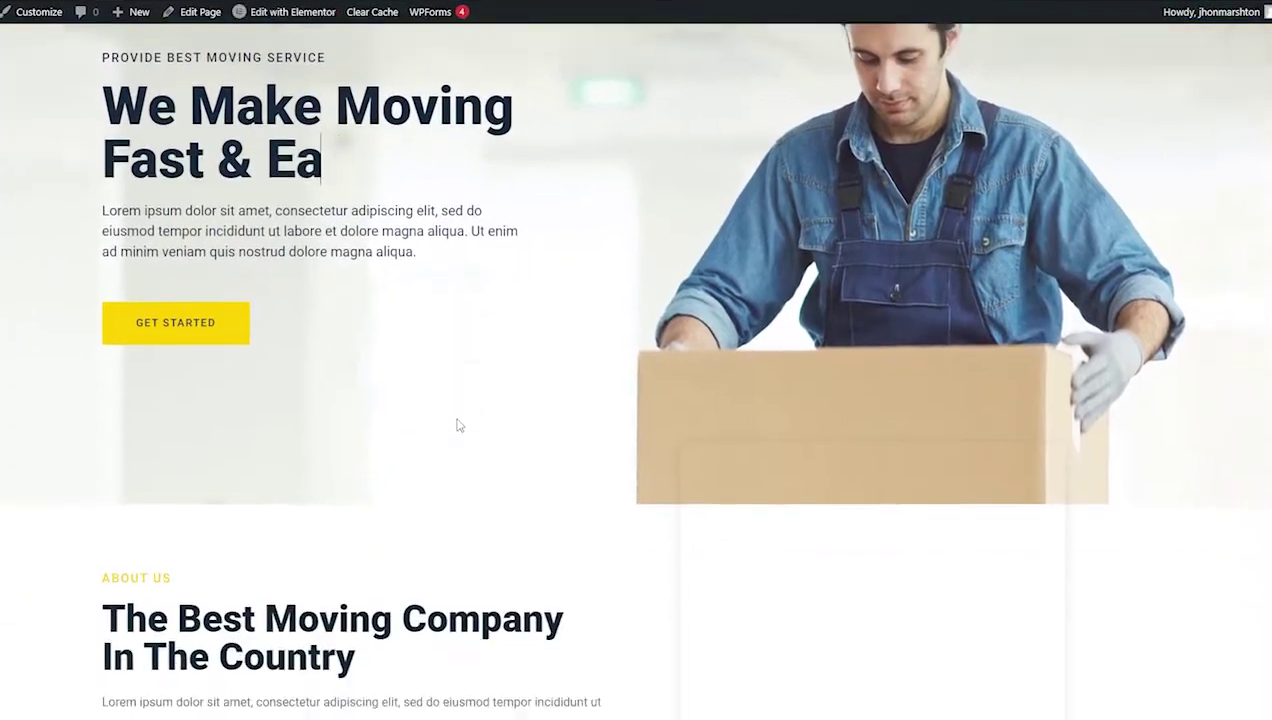
{"action": "scroll", "coordinate": [463, 421], "scroll_direction": "down", "scroll_amount": 10}
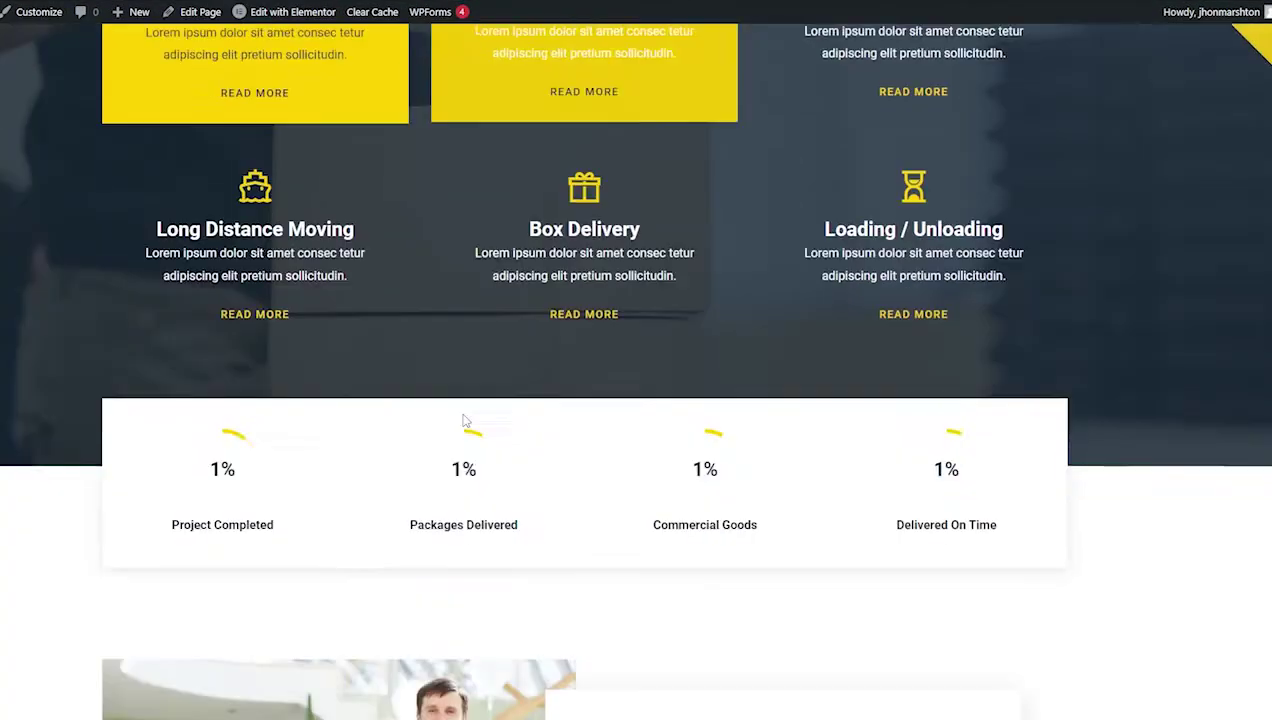
{"action": "scroll", "coordinate": [463, 421], "scroll_direction": "down", "scroll_amount": 8}
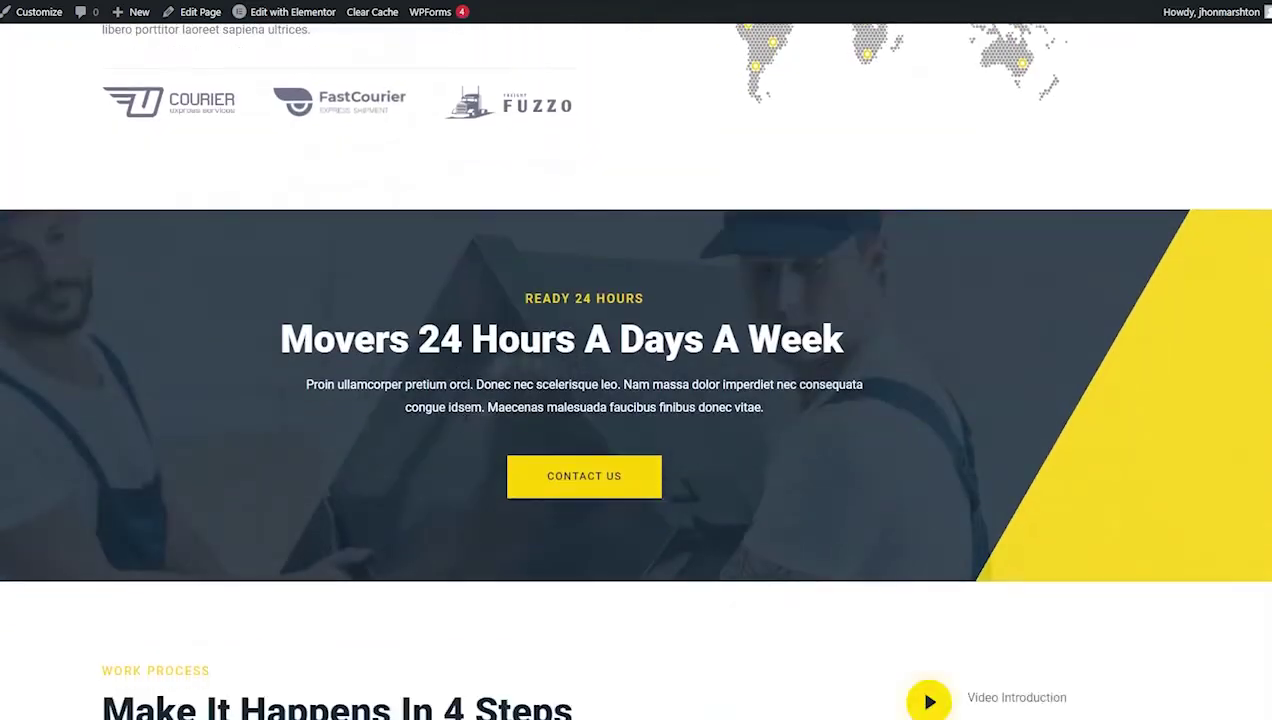
{"action": "scroll", "coordinate": [463, 421], "scroll_direction": "up", "scroll_amount": 7}
{"action": "scroll", "coordinate": [463, 421], "scroll_direction": "up", "scroll_amount": 10}
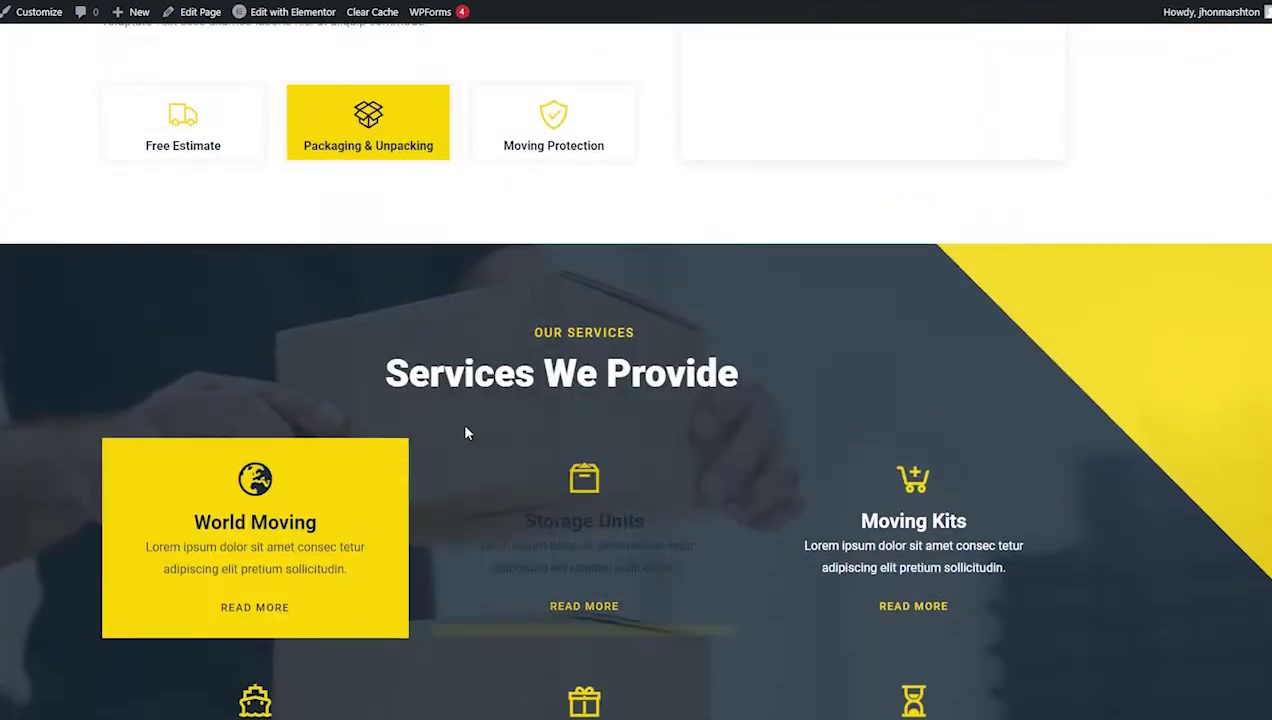
{"action": "scroll", "coordinate": [900, 335], "scroll_direction": "up", "scroll_amount": 2}
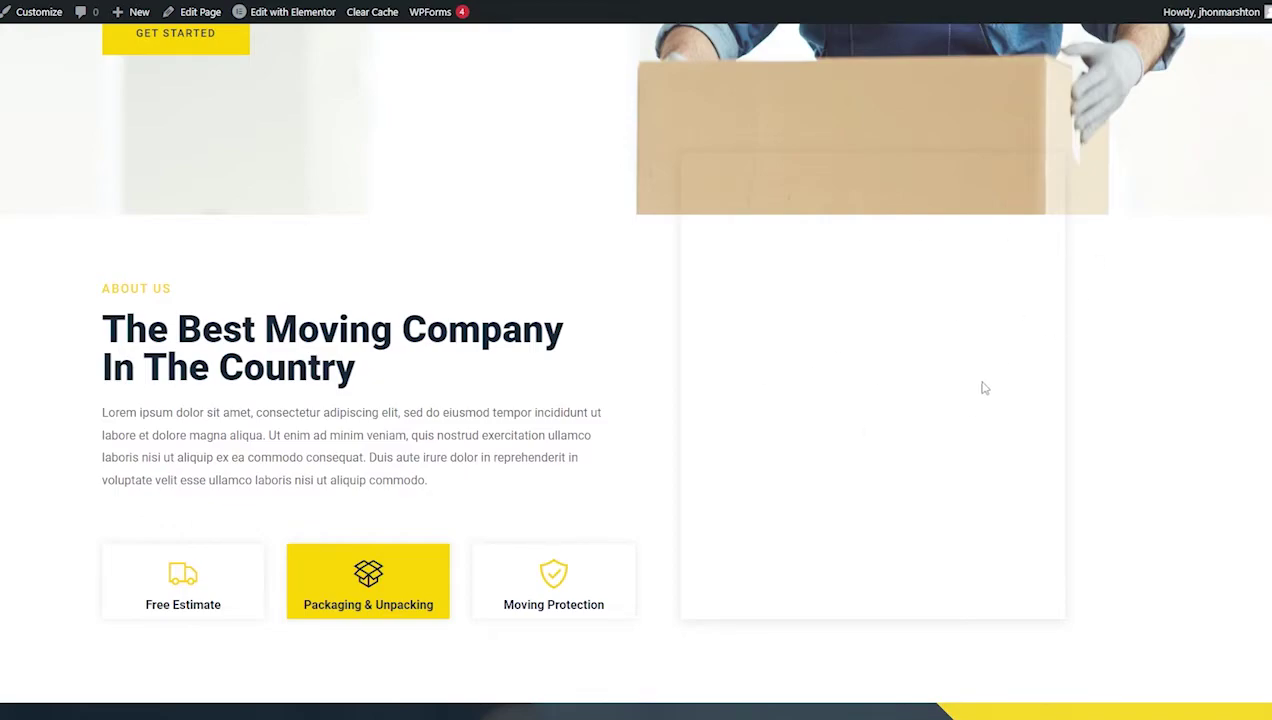
{"action": "scroll", "coordinate": [991, 410], "scroll_direction": "down", "scroll_amount": 15}
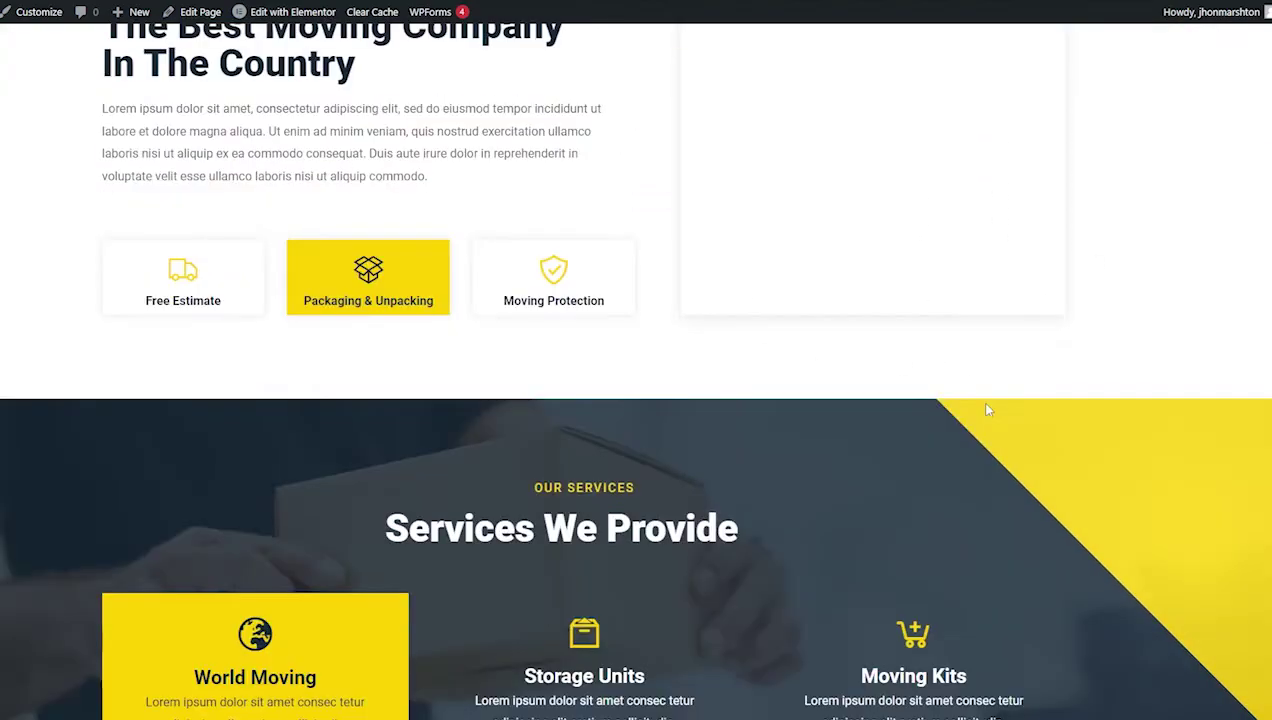
{"action": "scroll", "coordinate": [1187, 366], "scroll_direction": "down", "scroll_amount": 16}
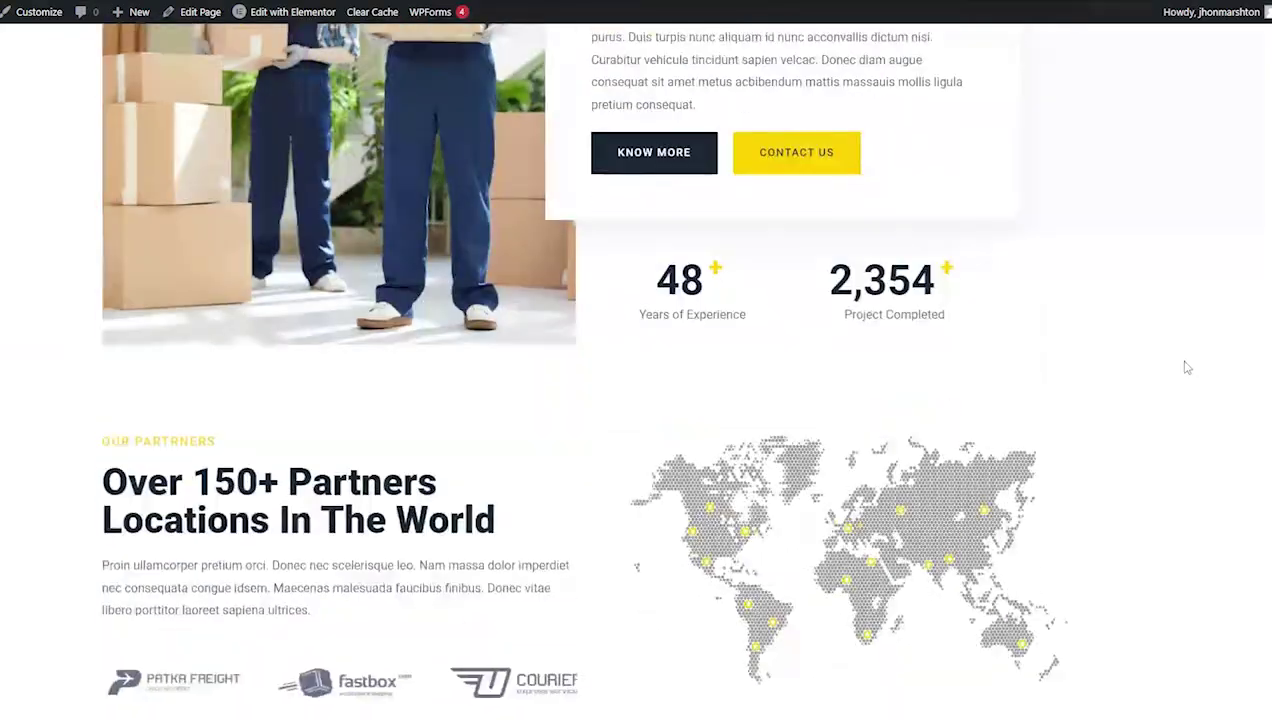
{"action": "scroll", "coordinate": [1187, 368], "scroll_direction": "down", "scroll_amount": 12}
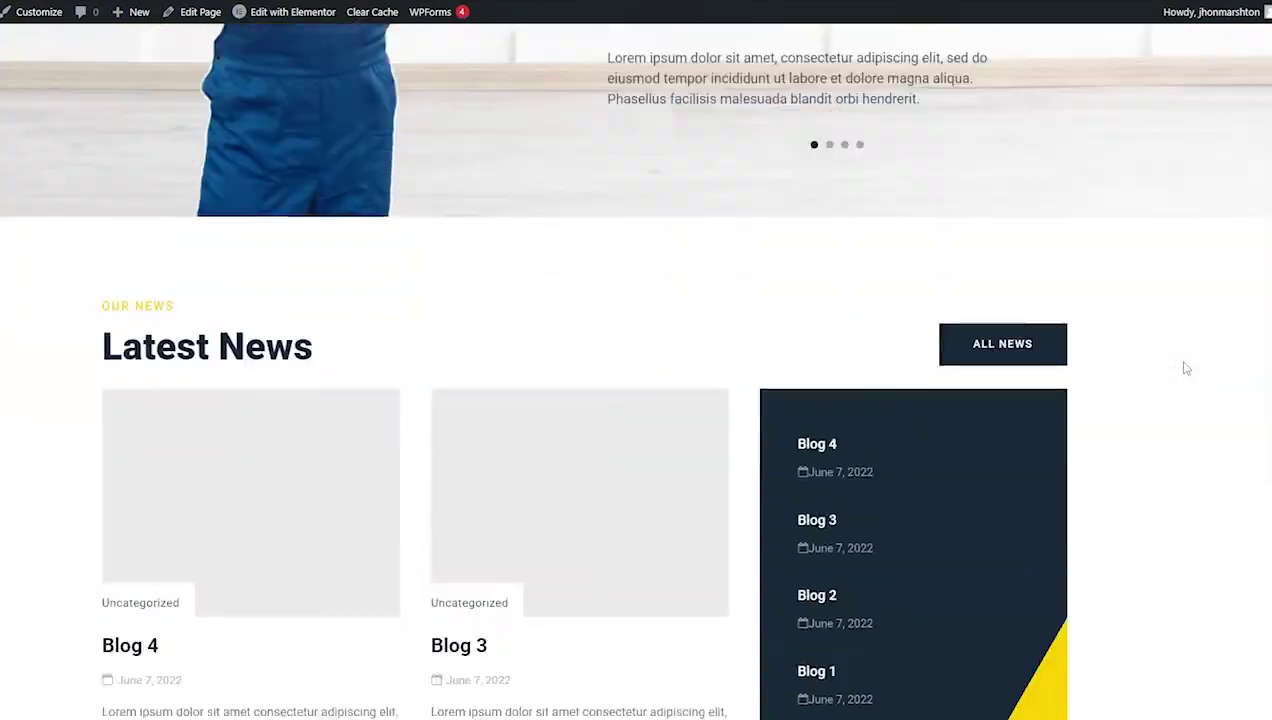
{"action": "scroll", "coordinate": [1180, 368], "scroll_direction": "up", "scroll_amount": 4}
{"action": "scroll", "coordinate": [636, 370], "scroll_direction": "up", "scroll_amount": 20}
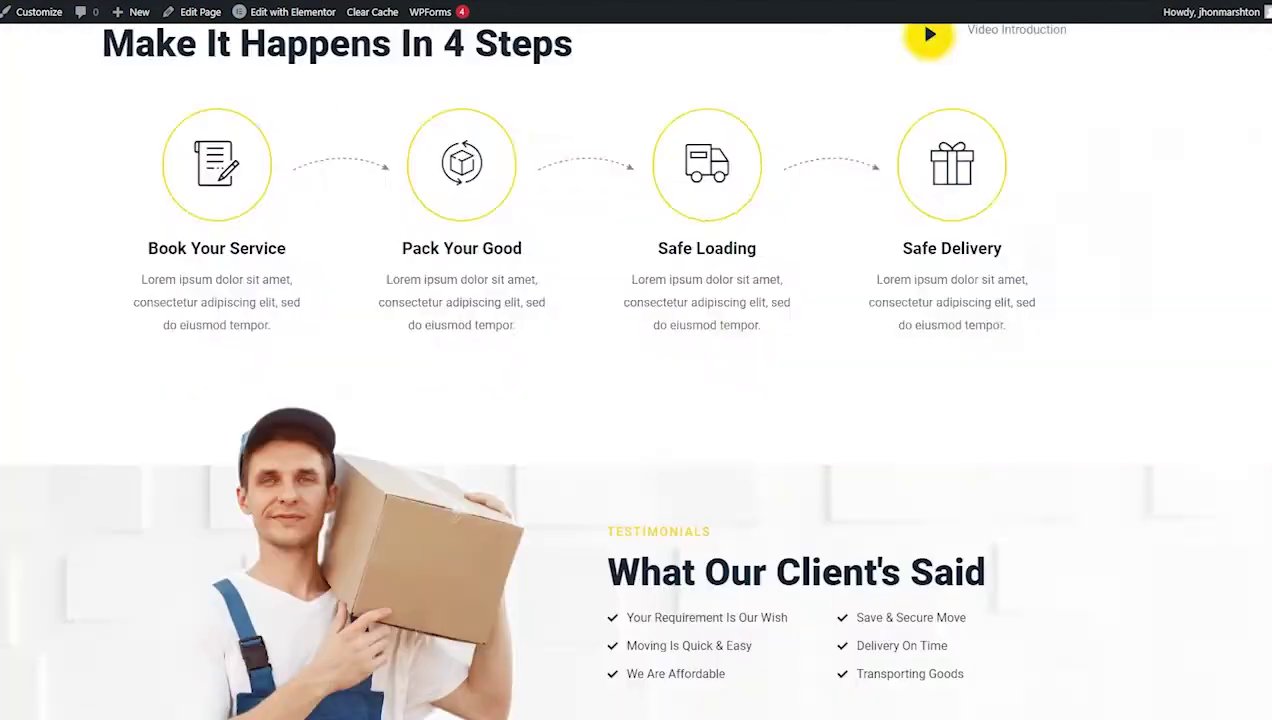
{"action": "scroll", "coordinate": [636, 370], "scroll_direction": "down", "scroll_amount": 1}
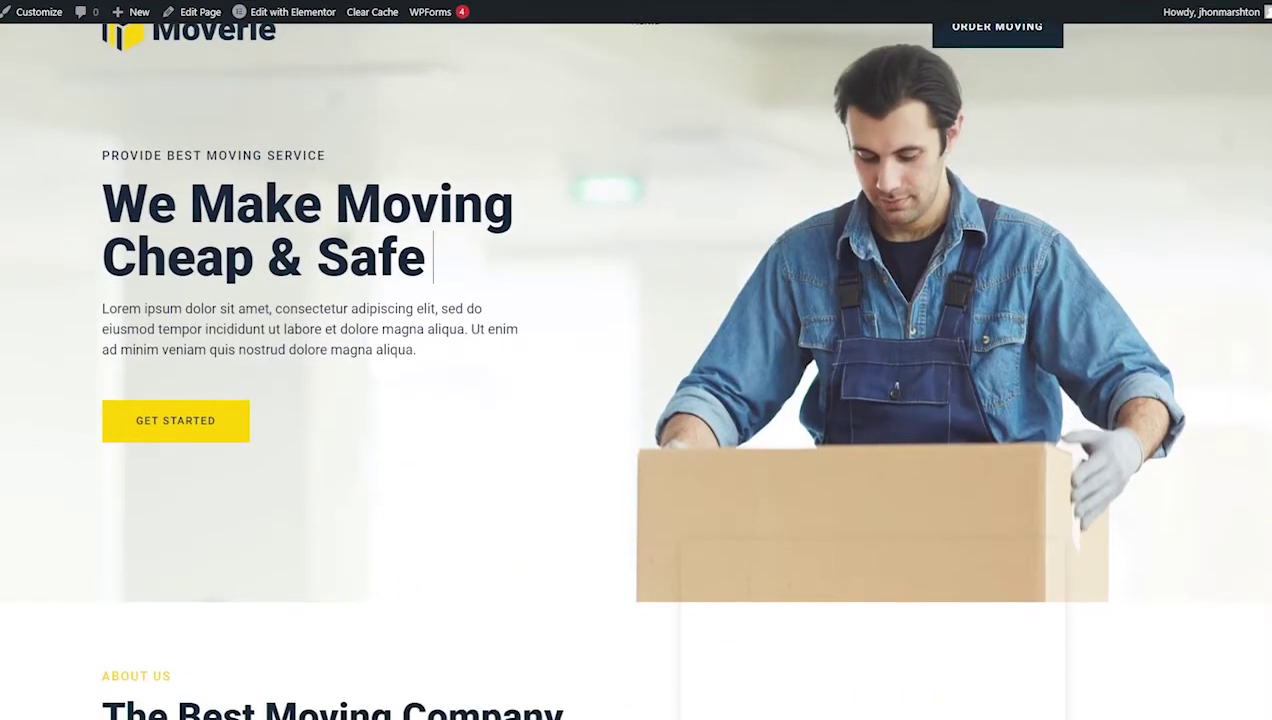
{"action": "scroll", "coordinate": [636, 370], "scroll_direction": "up", "scroll_amount": 1}
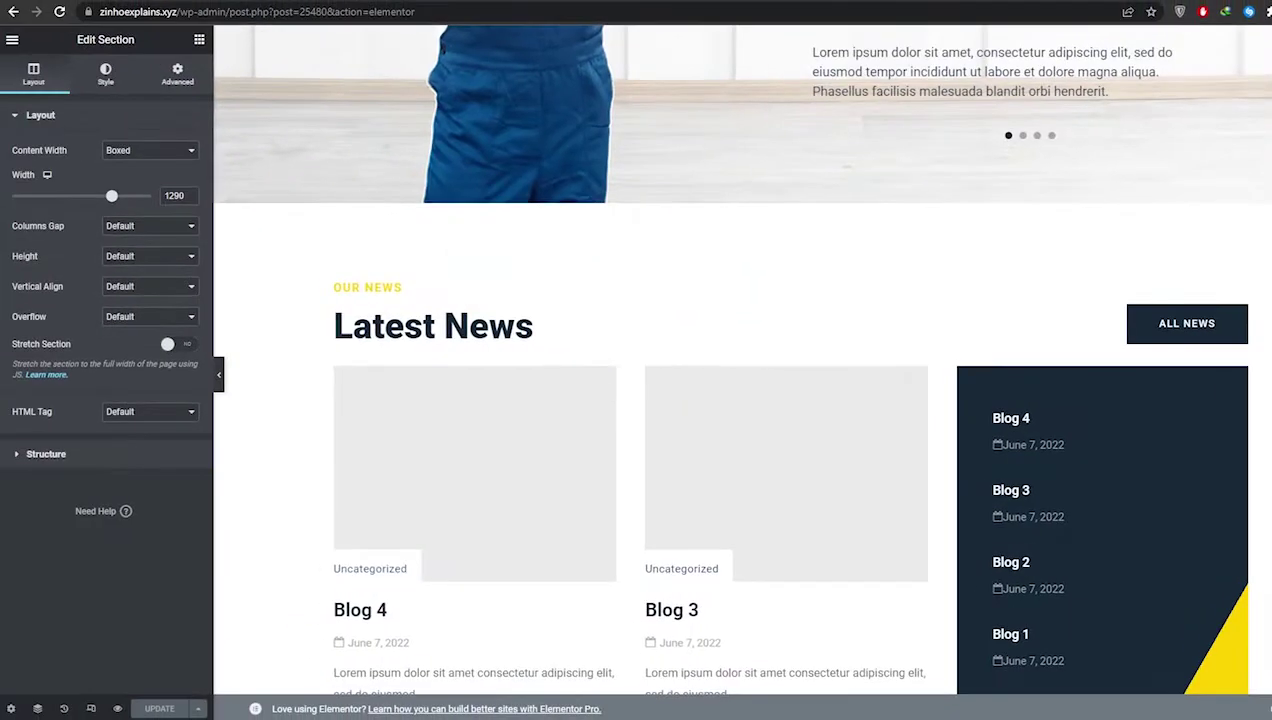
Return to the Elementor editor and select the MetForm widget in the empty box beside the About Us text.
{"action": "scroll", "coordinate": [742, 360], "scroll_direction": "up", "scroll_amount": 15}
{"action": "scroll", "coordinate": [742, 360], "scroll_direction": "up", "scroll_amount": 15}
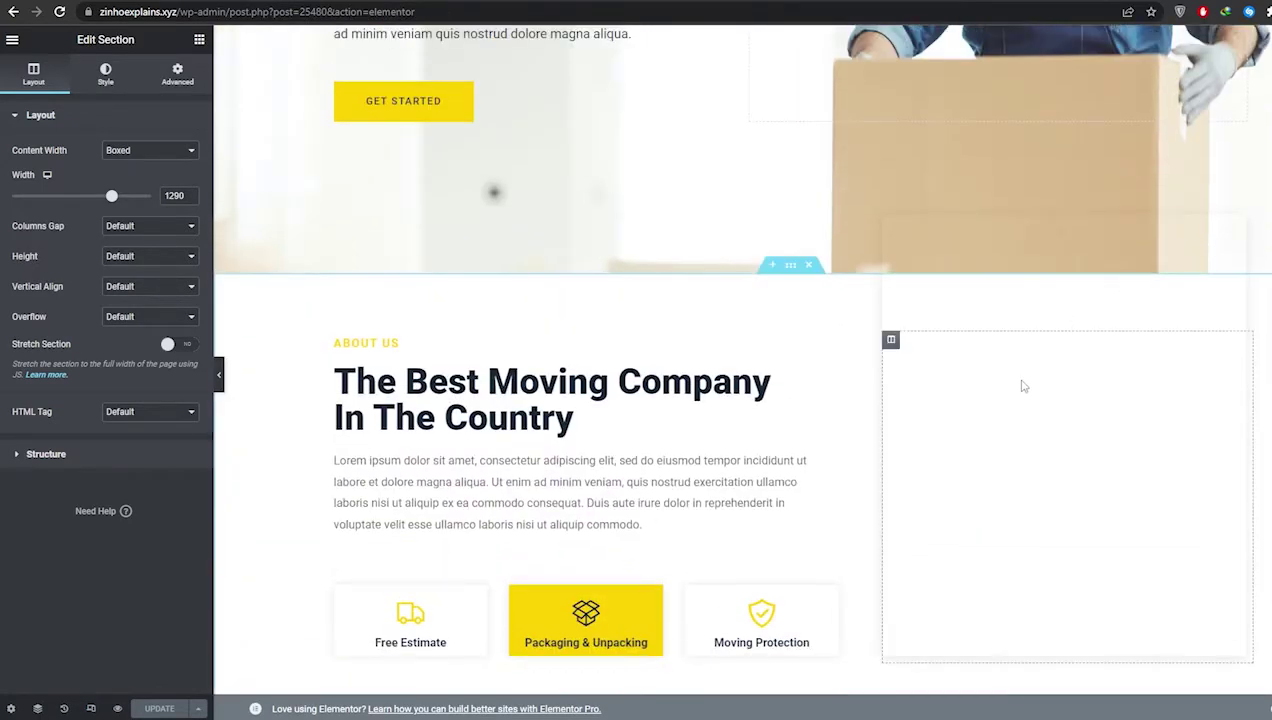
{"action": "left_click", "coordinate": [891, 341]}
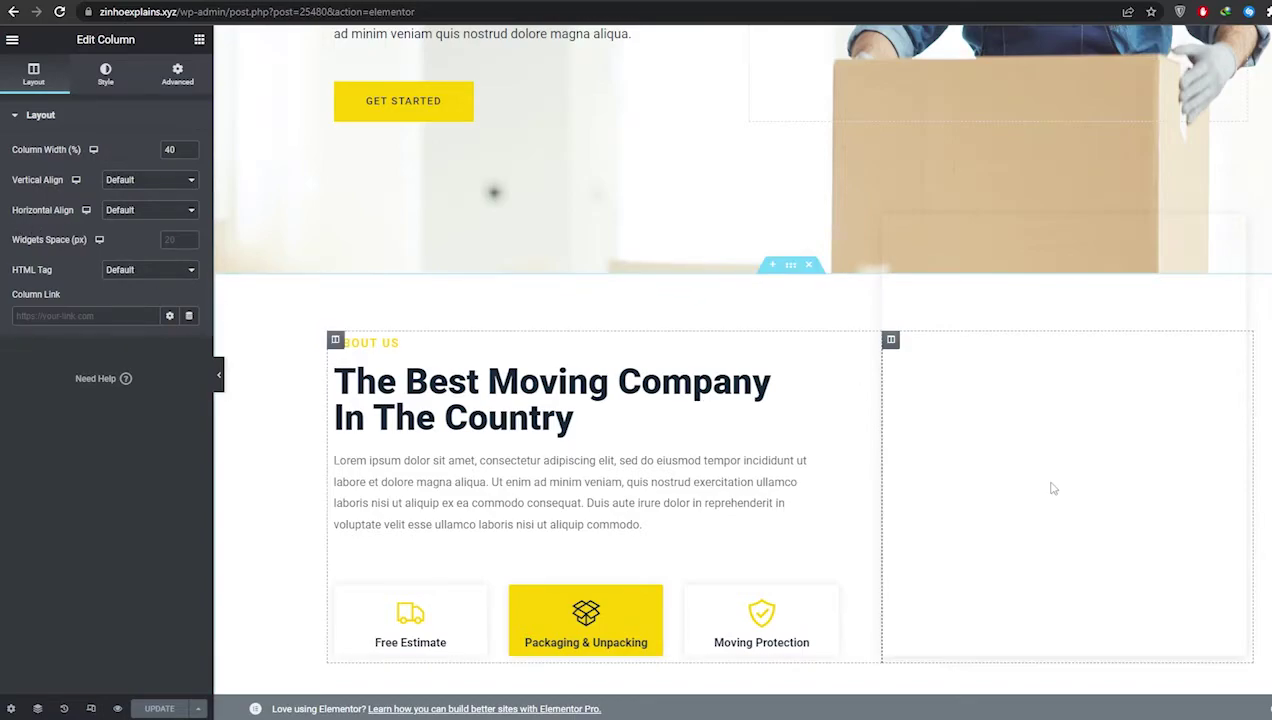
{"action": "scroll", "coordinate": [1036, 417], "scroll_direction": "down", "scroll_amount": 1}
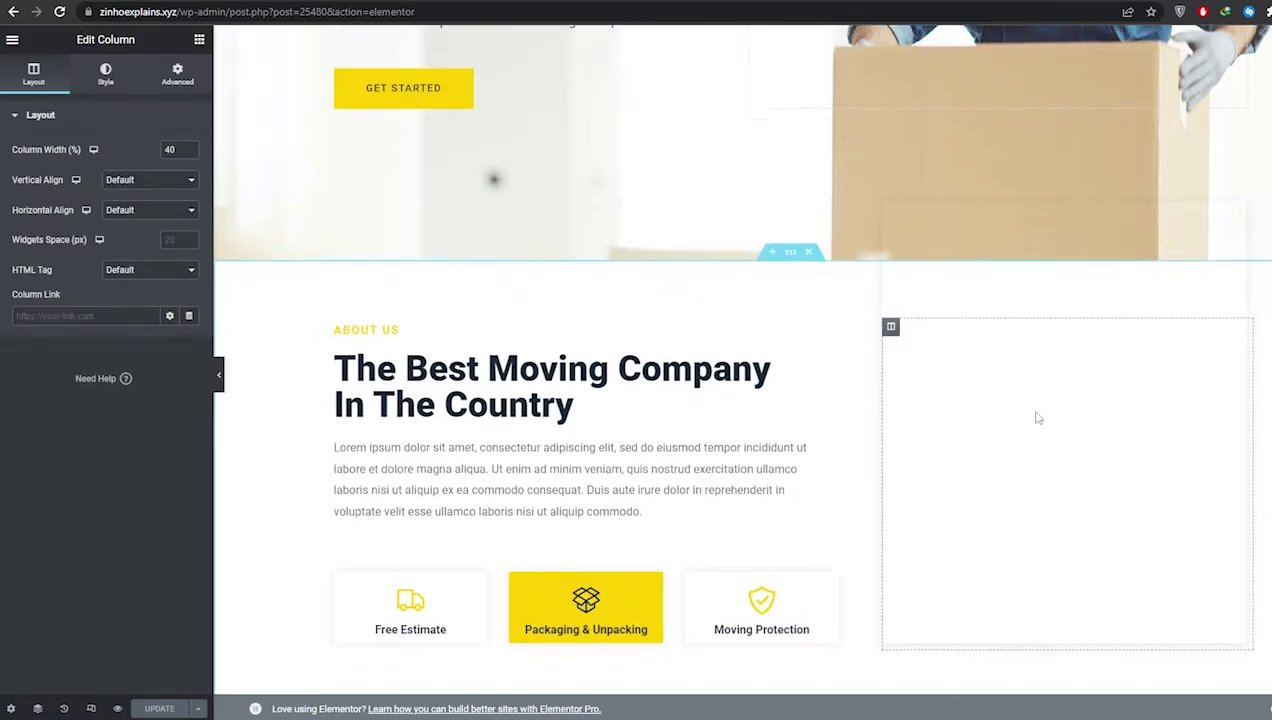
{"action": "scroll", "coordinate": [995, 420], "scroll_direction": "down", "scroll_amount": 3}
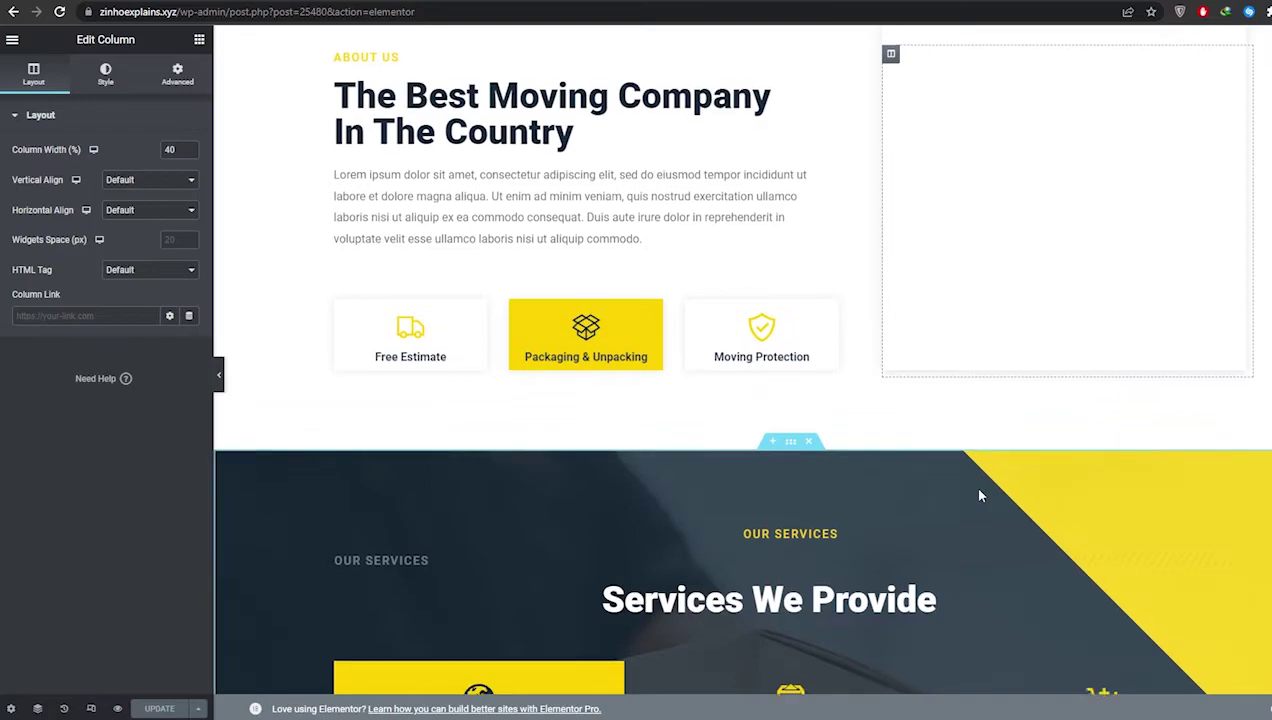
{"action": "scroll", "coordinate": [950, 500], "scroll_direction": "up", "scroll_amount": 4}
{"action": "left_click", "coordinate": [1003, 226]}
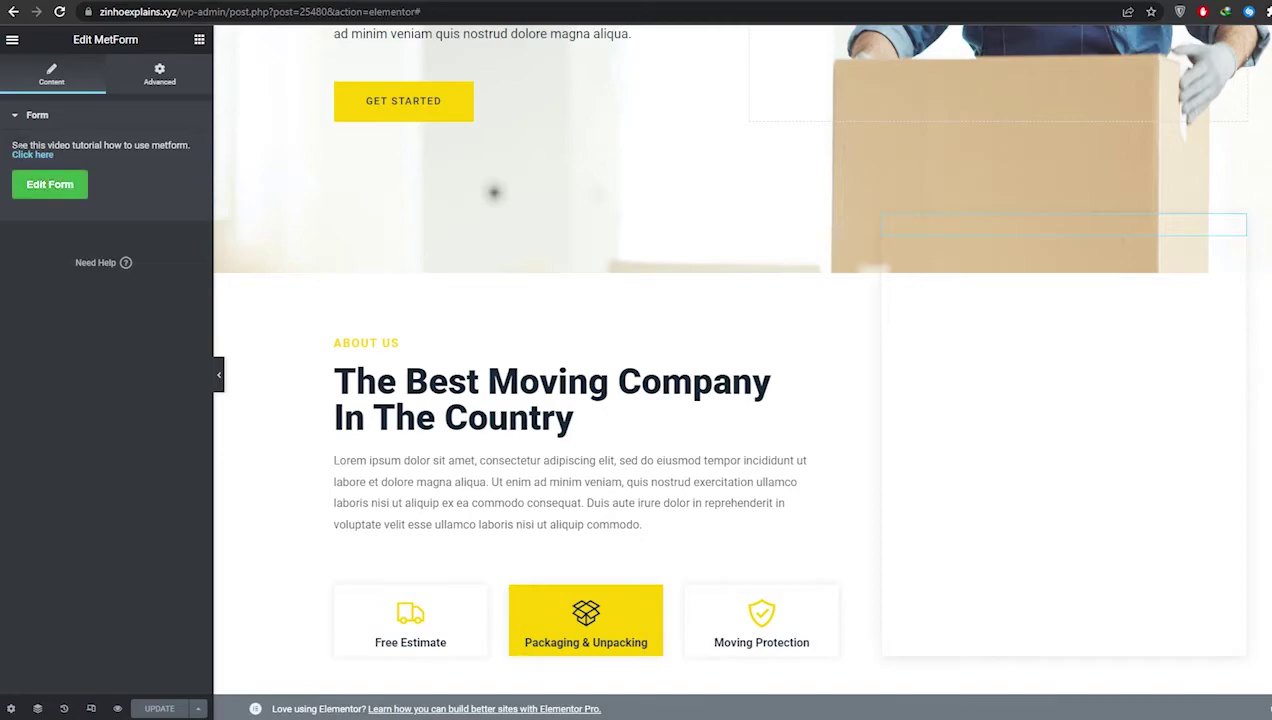
Open the MetForm widget's form picker, examine its saved-form and new-form template choices, and close it without choosing a form.
{"action": "left_click", "coordinate": [47, 189]}
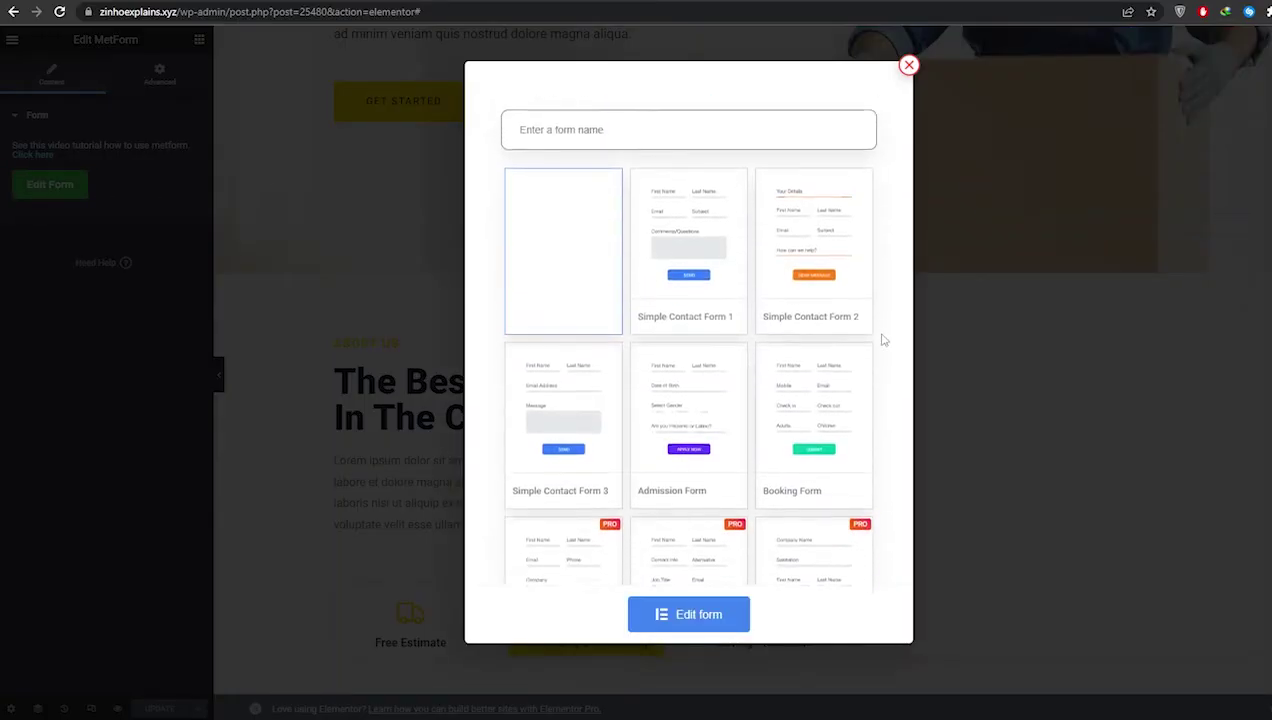
{"action": "left_click", "coordinate": [632, 117]}
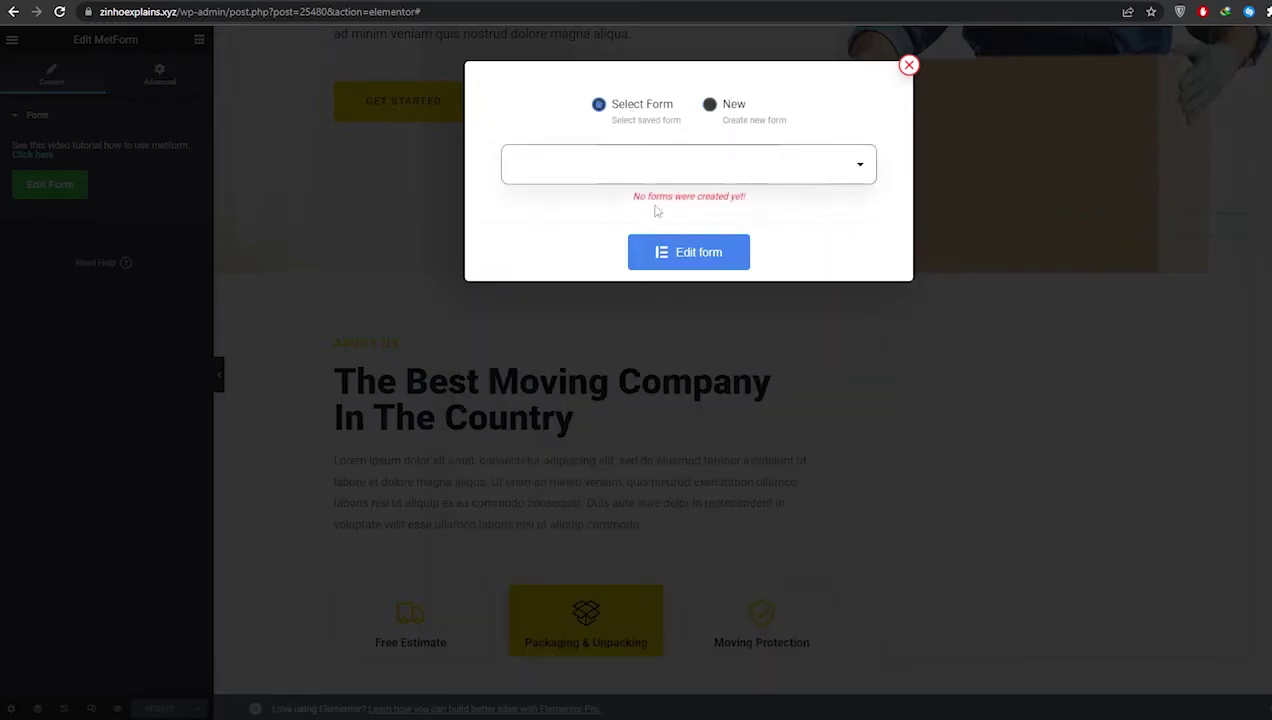
{"action": "left_click", "coordinate": [712, 105]}
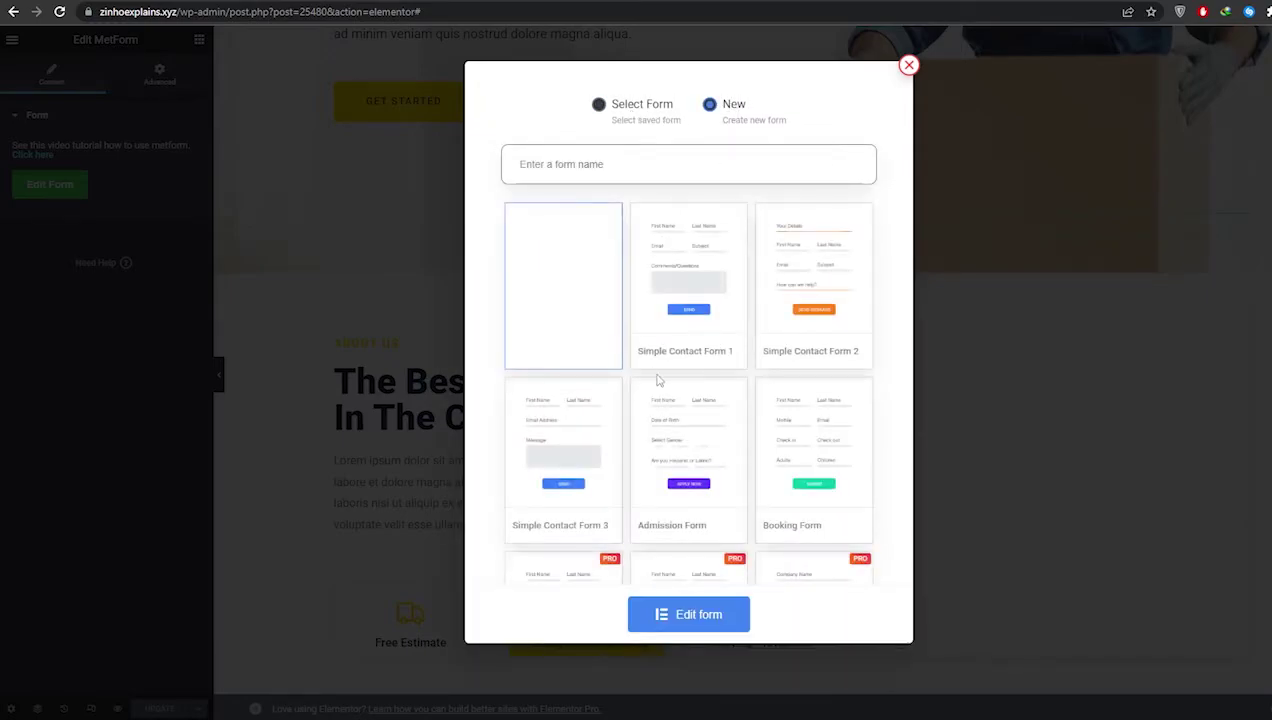
{"action": "scroll", "coordinate": [659, 377], "scroll_direction": "down", "scroll_amount": 5}
{"action": "scroll", "coordinate": [786, 460], "scroll_direction": "down", "scroll_amount": 6}
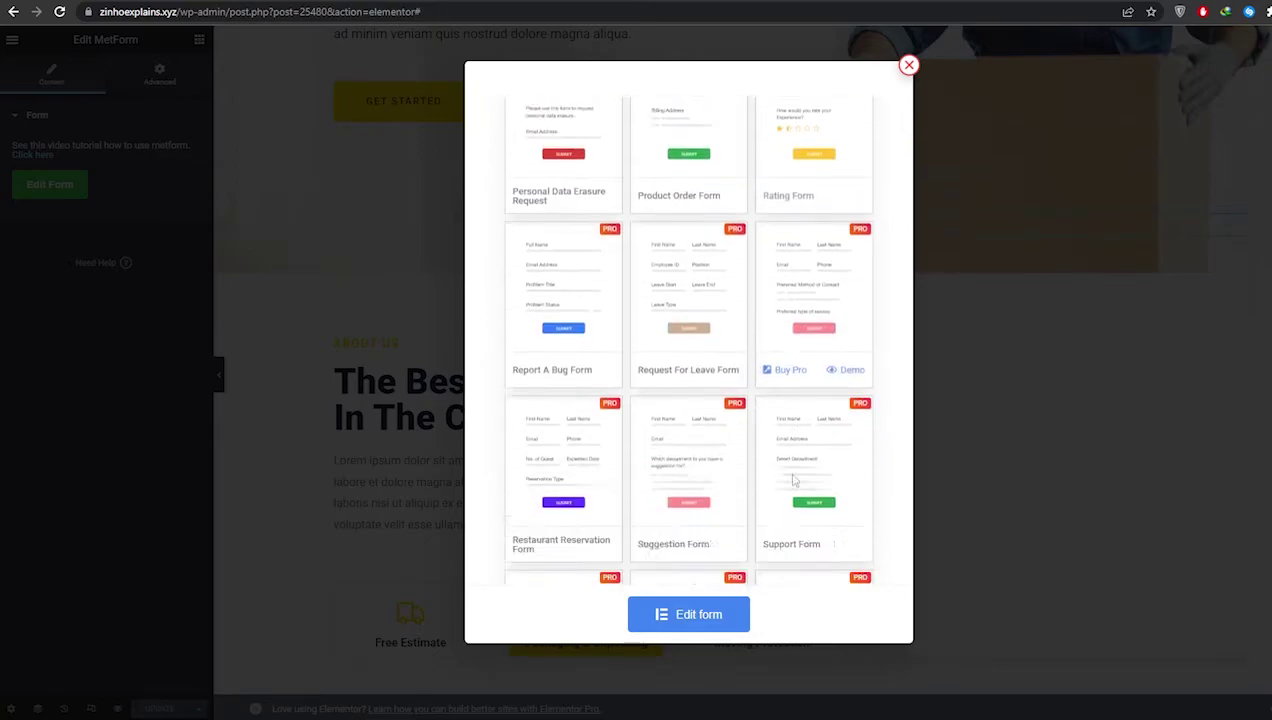
{"action": "scroll", "coordinate": [790, 487], "scroll_direction": "up", "scroll_amount": 10}
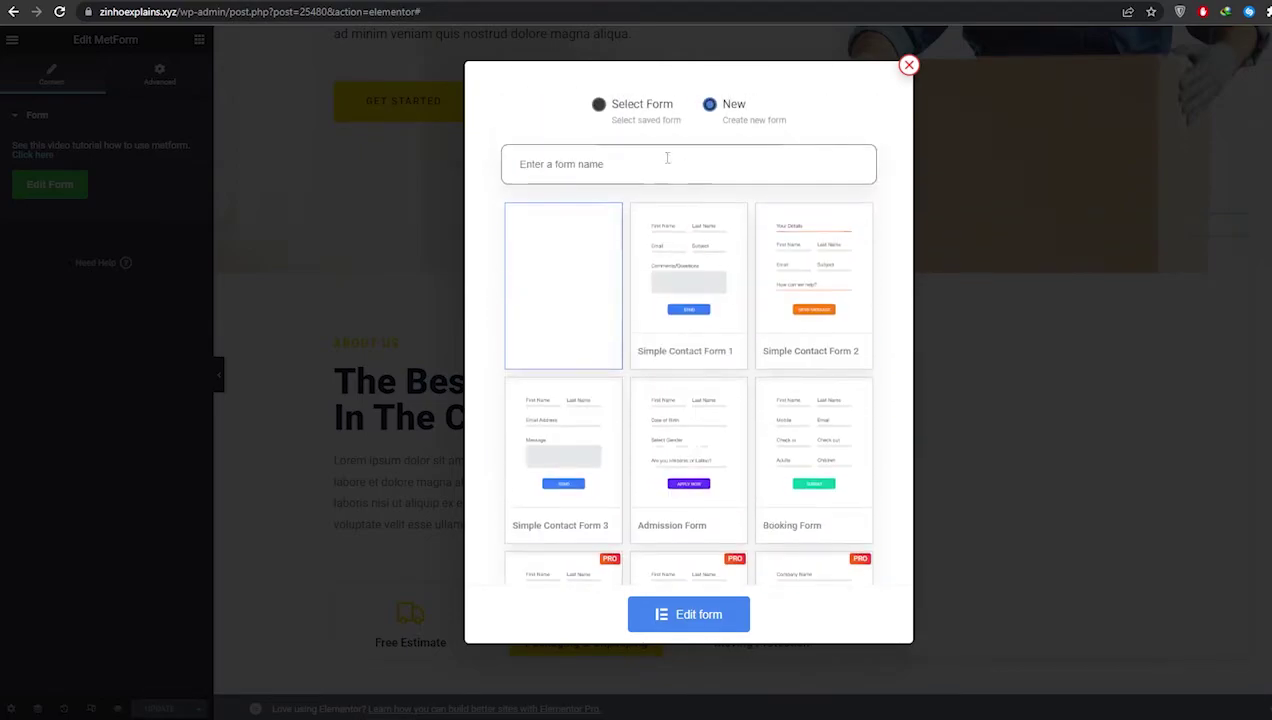
{"action": "left_click", "coordinate": [632, 106]}
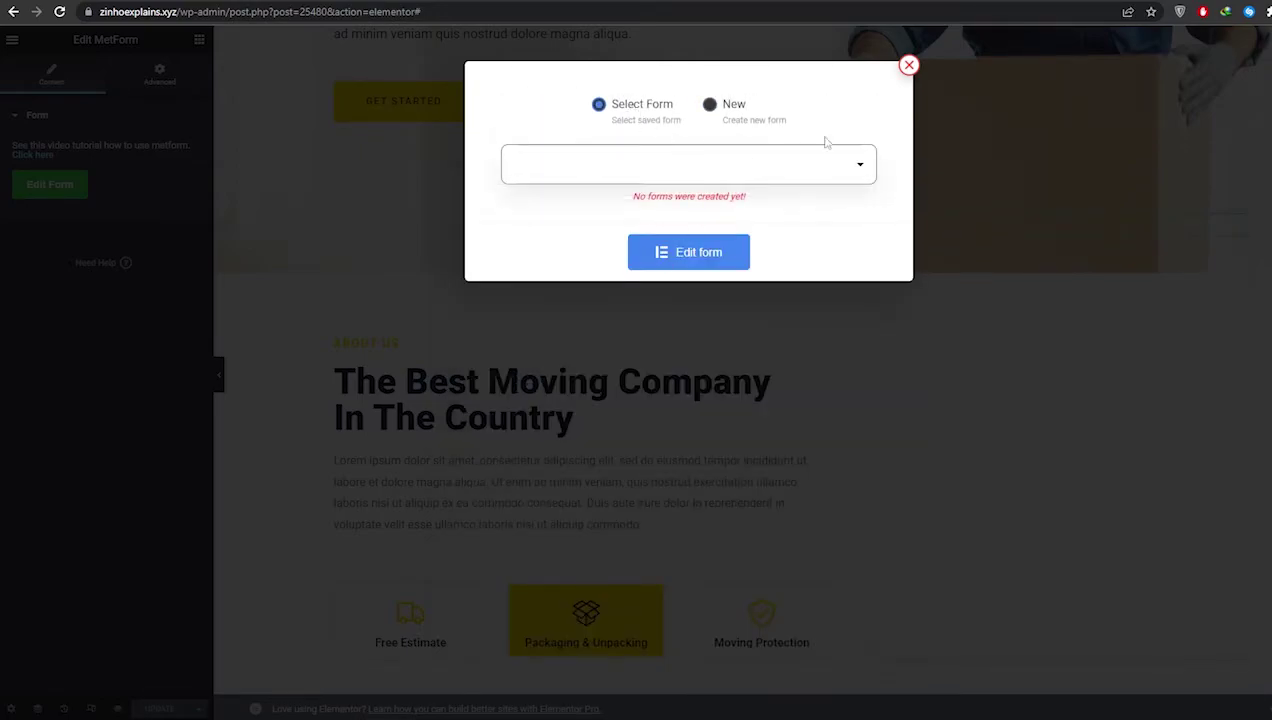
{"action": "left_click", "coordinate": [907, 66]}
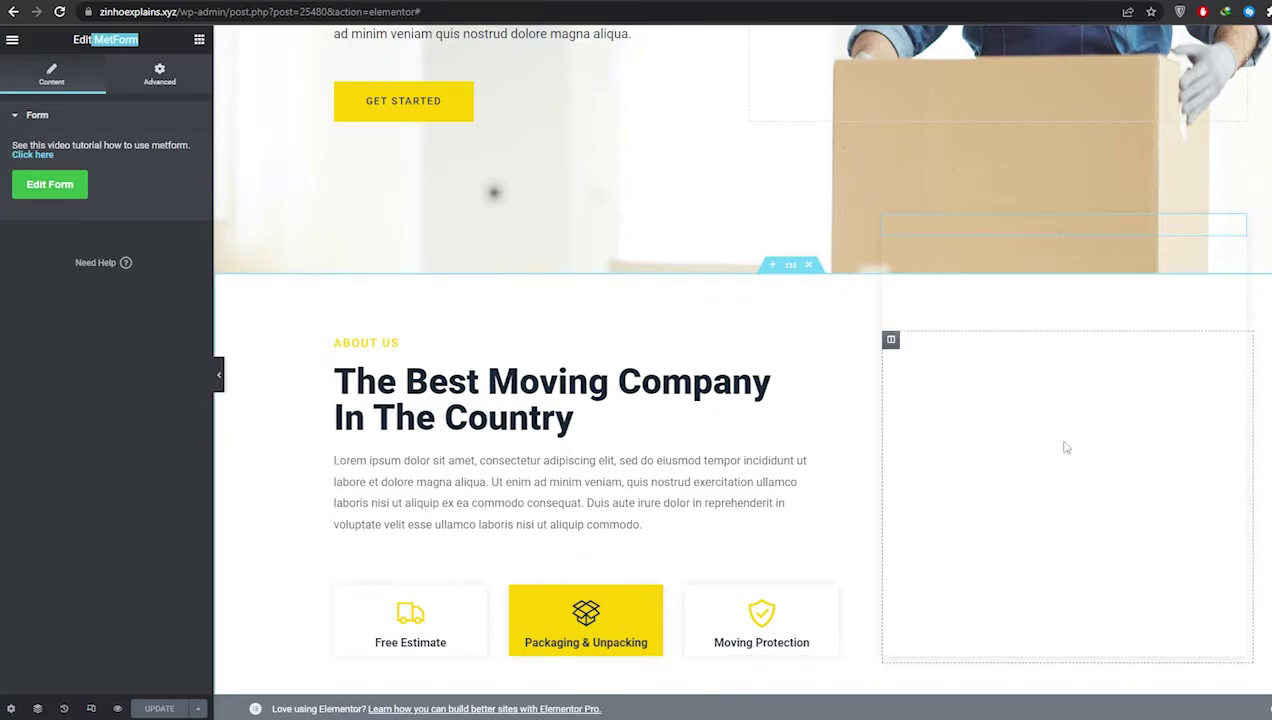
Leave the Home page editor for the WordPress dashboard and open MetForm.
{"action": "scroll", "coordinate": [1056, 434], "scroll_direction": "up", "scroll_amount": 3}
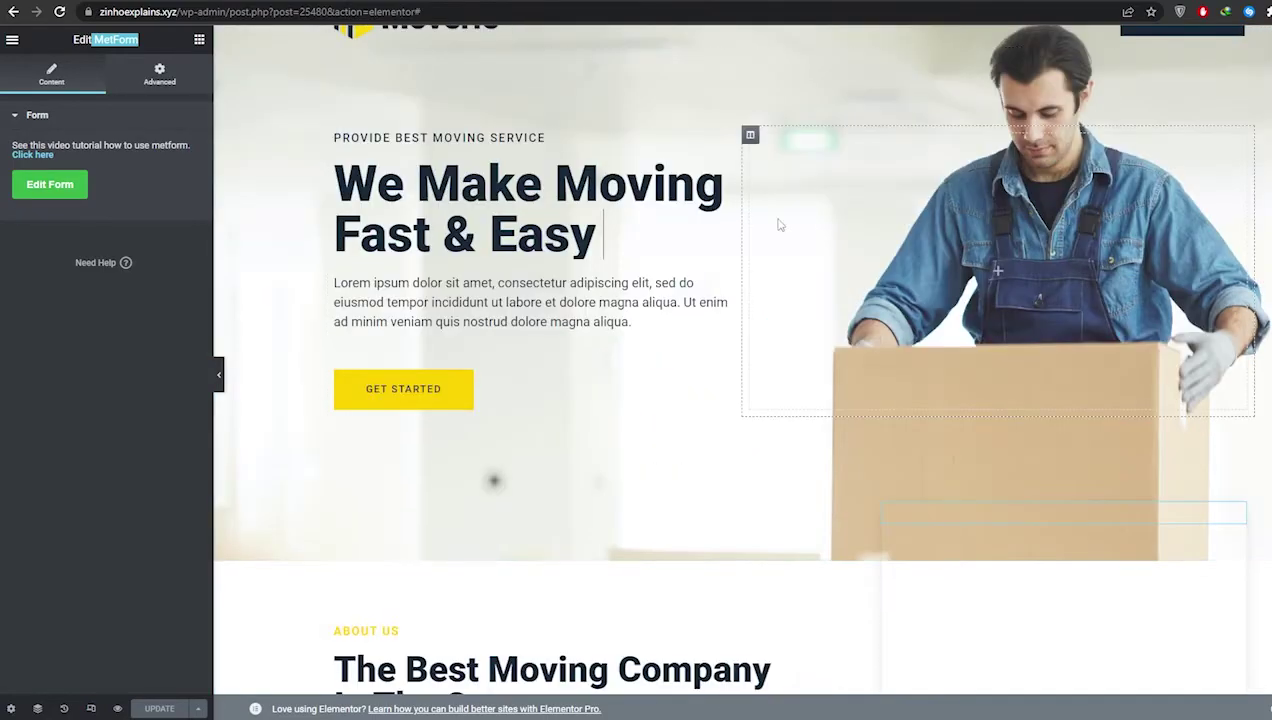
{"action": "scroll", "coordinate": [826, 235], "scroll_direction": "up", "scroll_amount": 1}
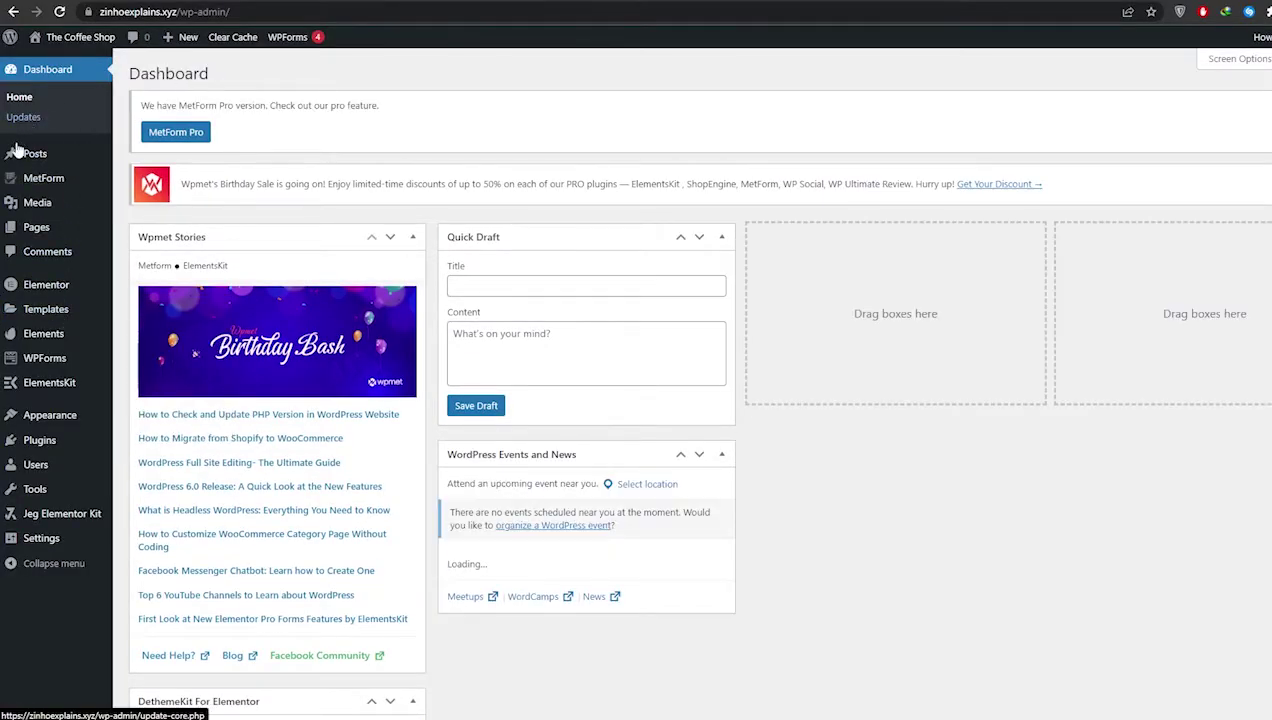
{"action": "mouse_move", "coordinate": [40, 180]}
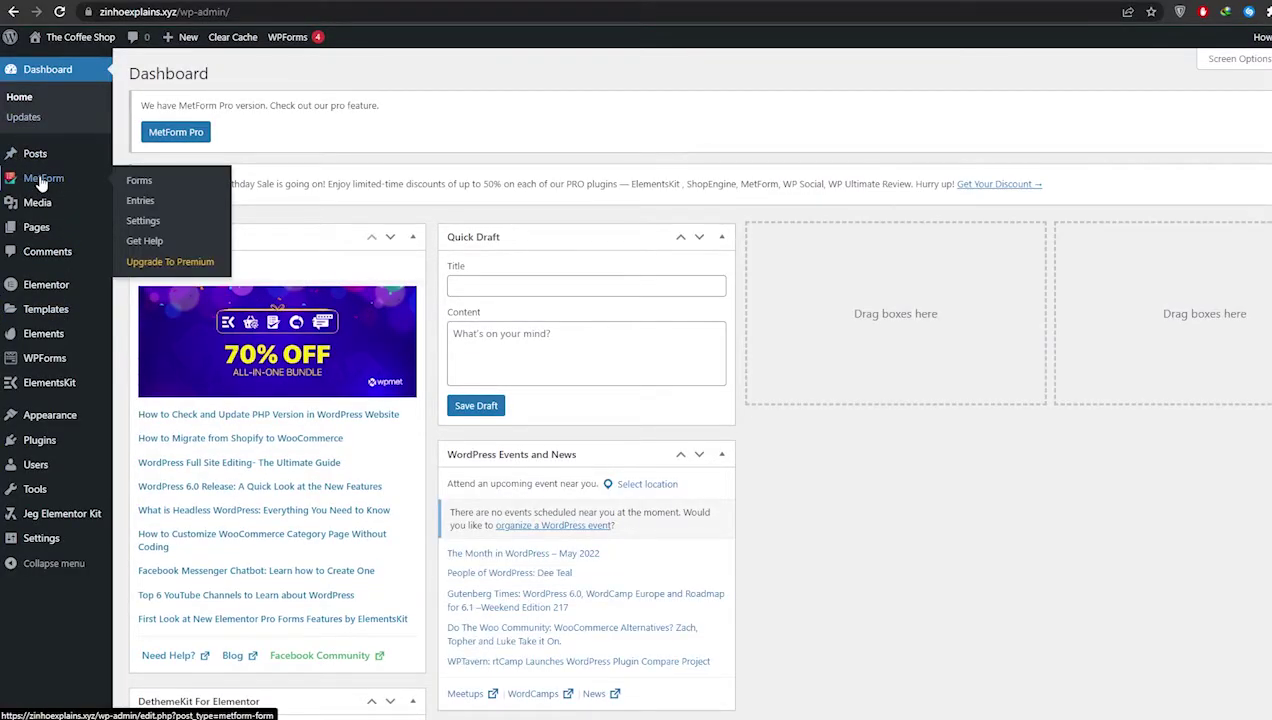
{"action": "left_click", "coordinate": [40, 184]}
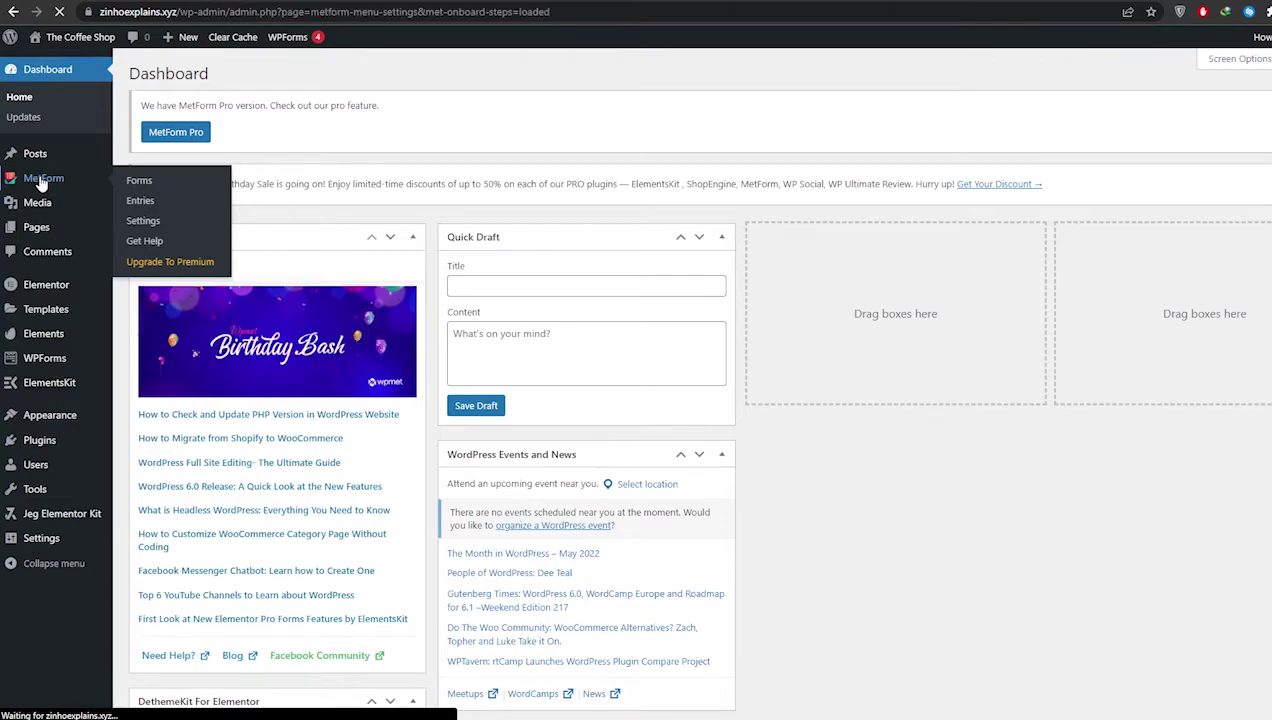
Complete the MetForm setup wizard without entering an email address or installing any suggested plugins, and save the changes.
{"action": "scroll", "coordinate": [710, 340], "scroll_direction": "down", "scroll_amount": 1}
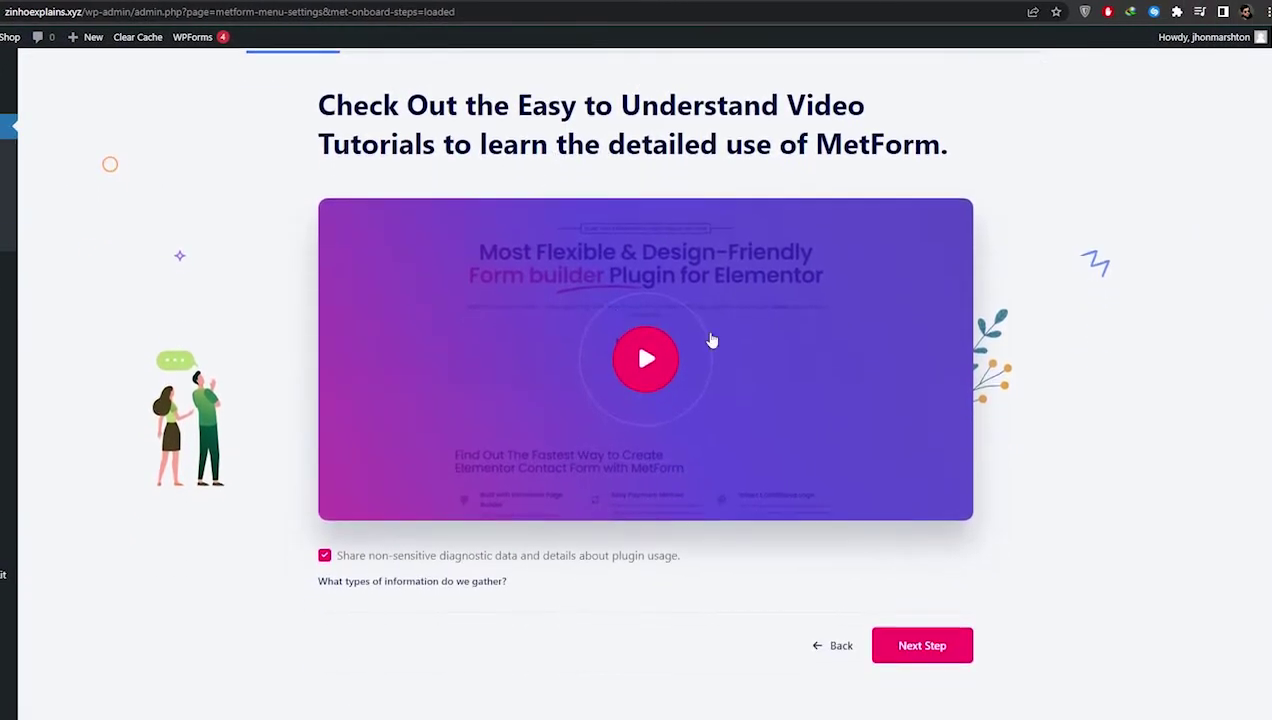
{"action": "left_click", "coordinate": [892, 638]}
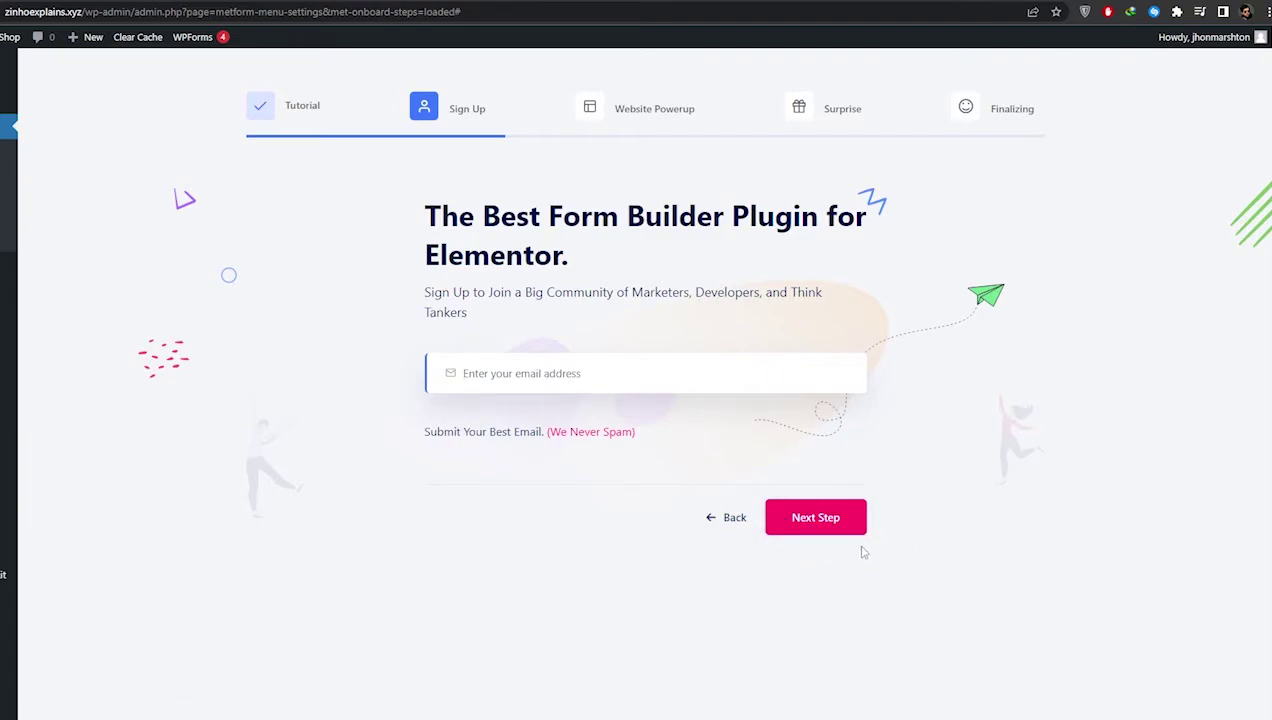
{"action": "left_click", "coordinate": [806, 532]}
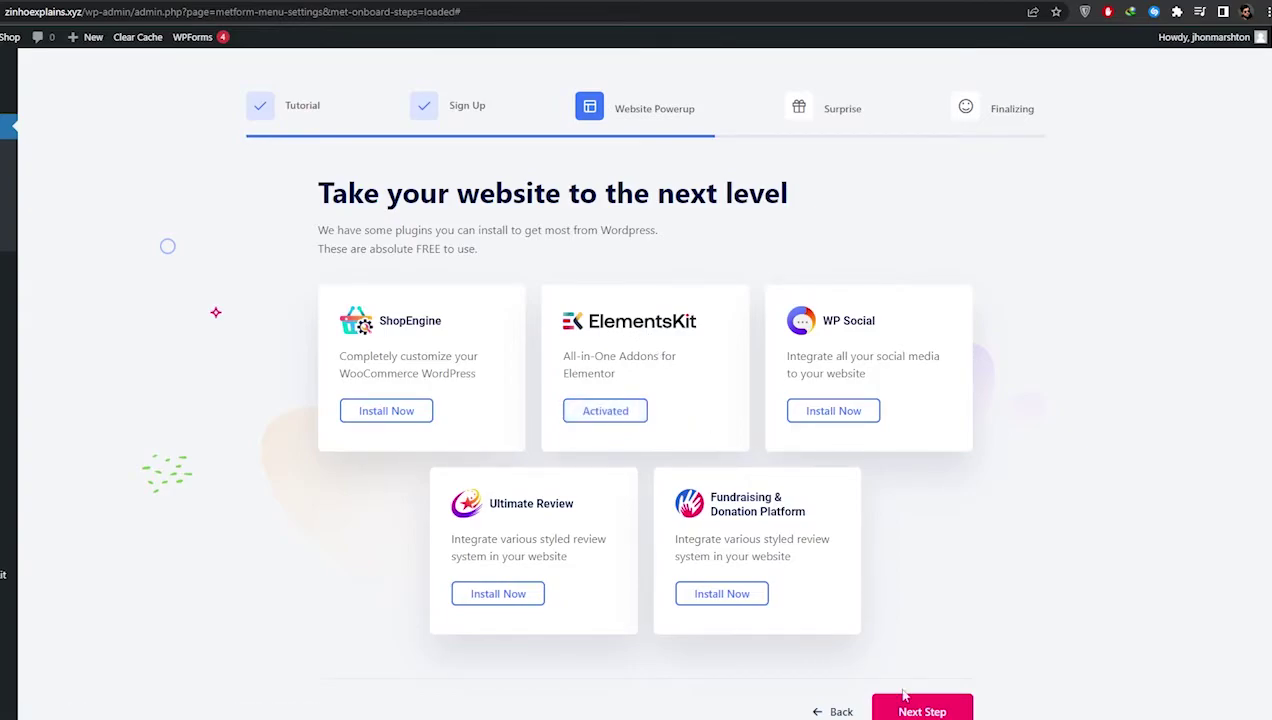
{"action": "scroll", "coordinate": [905, 700], "scroll_direction": "down", "scroll_amount": 2}
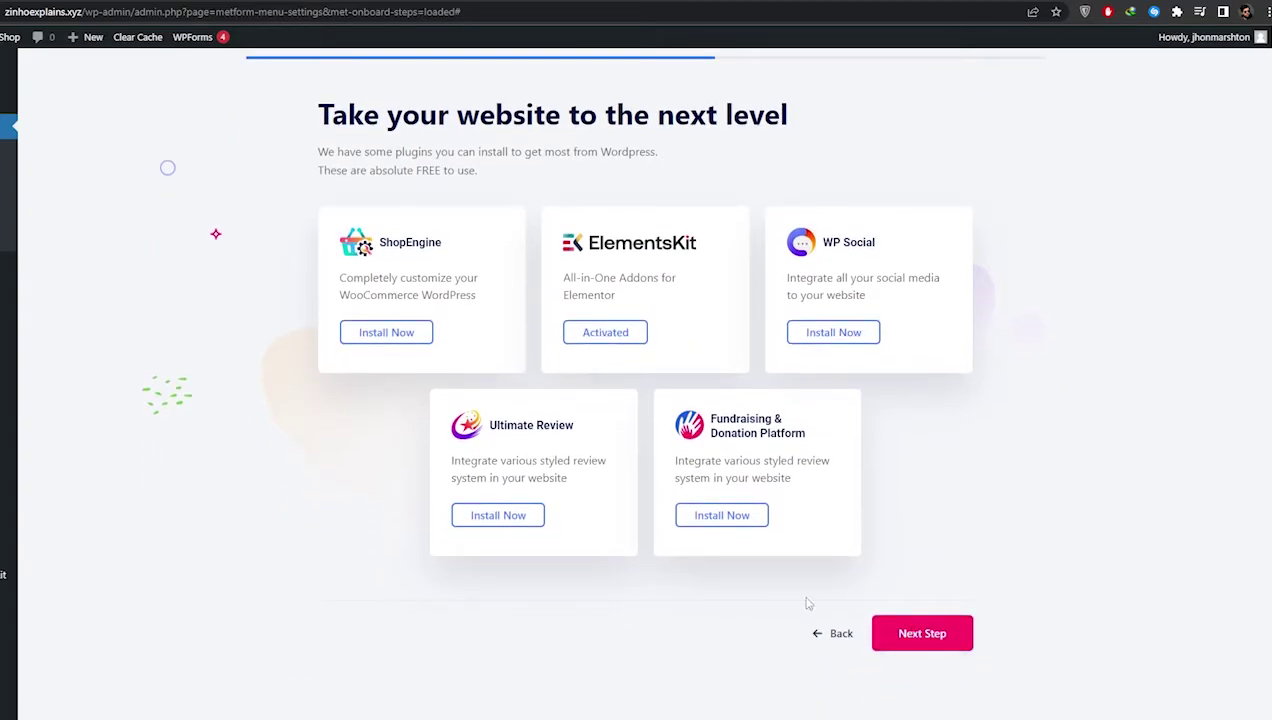
{"action": "left_click", "coordinate": [903, 641]}
{"action": "left_click", "coordinate": [916, 642]}
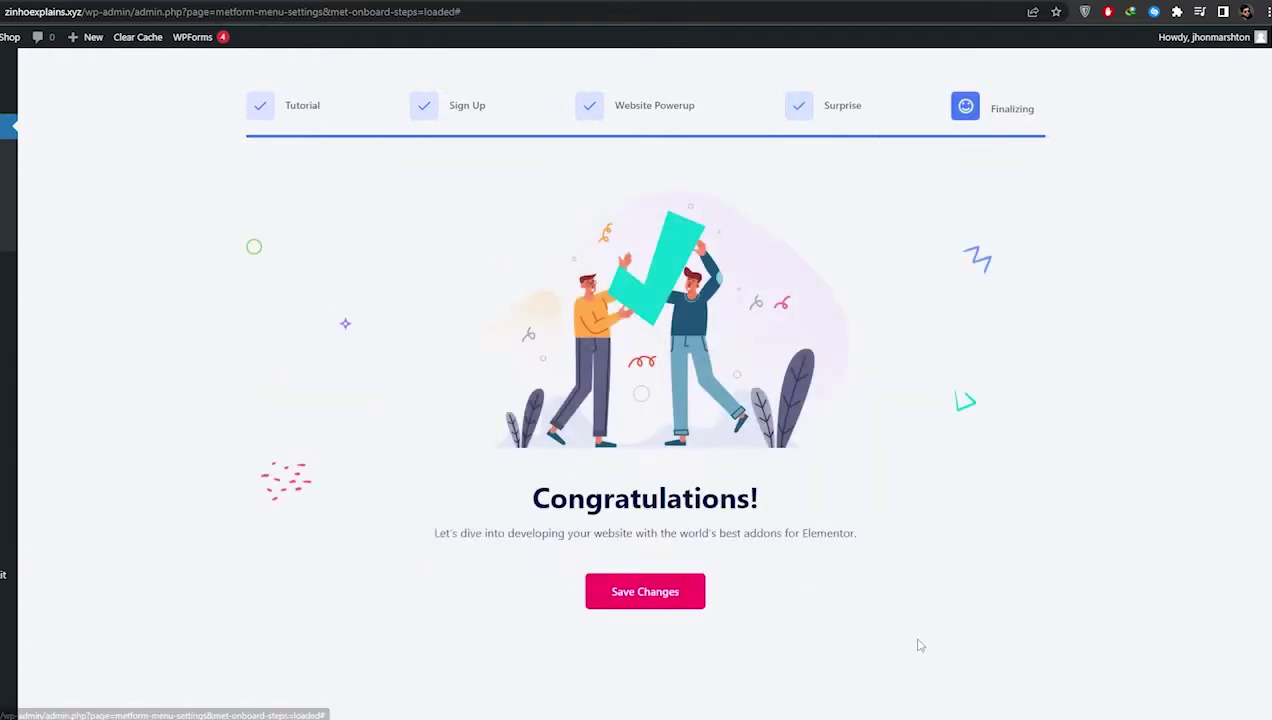
{"action": "left_click", "coordinate": [633, 600]}
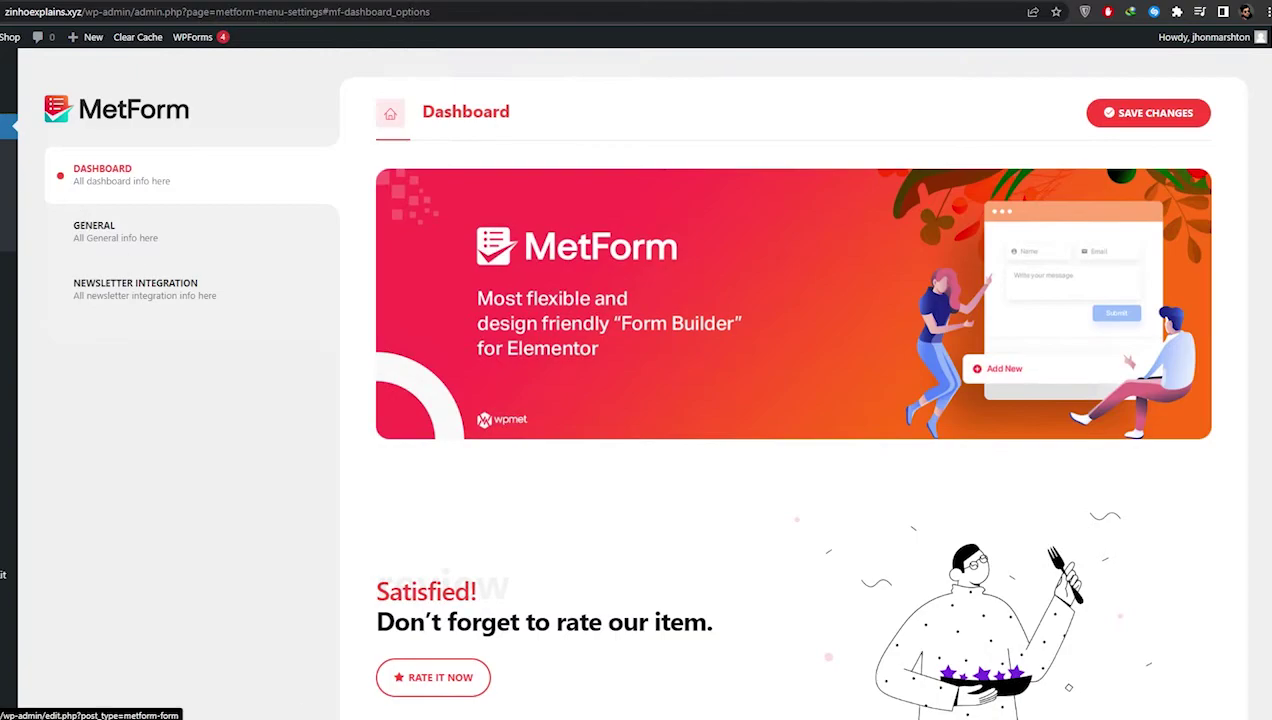
Create a new form in MetForm's forms list and set its title to Pick up.
{"action": "left_click", "coordinate": [10, 154]}
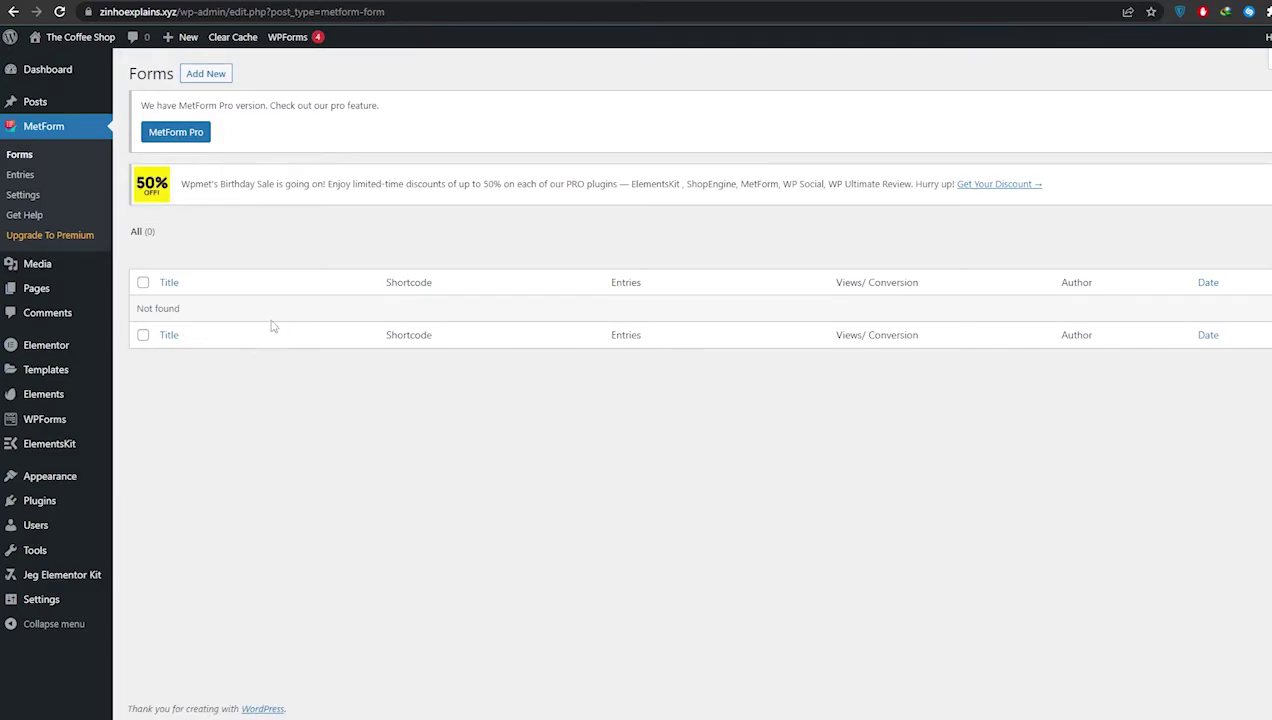
{"action": "left_click", "coordinate": [205, 75]}
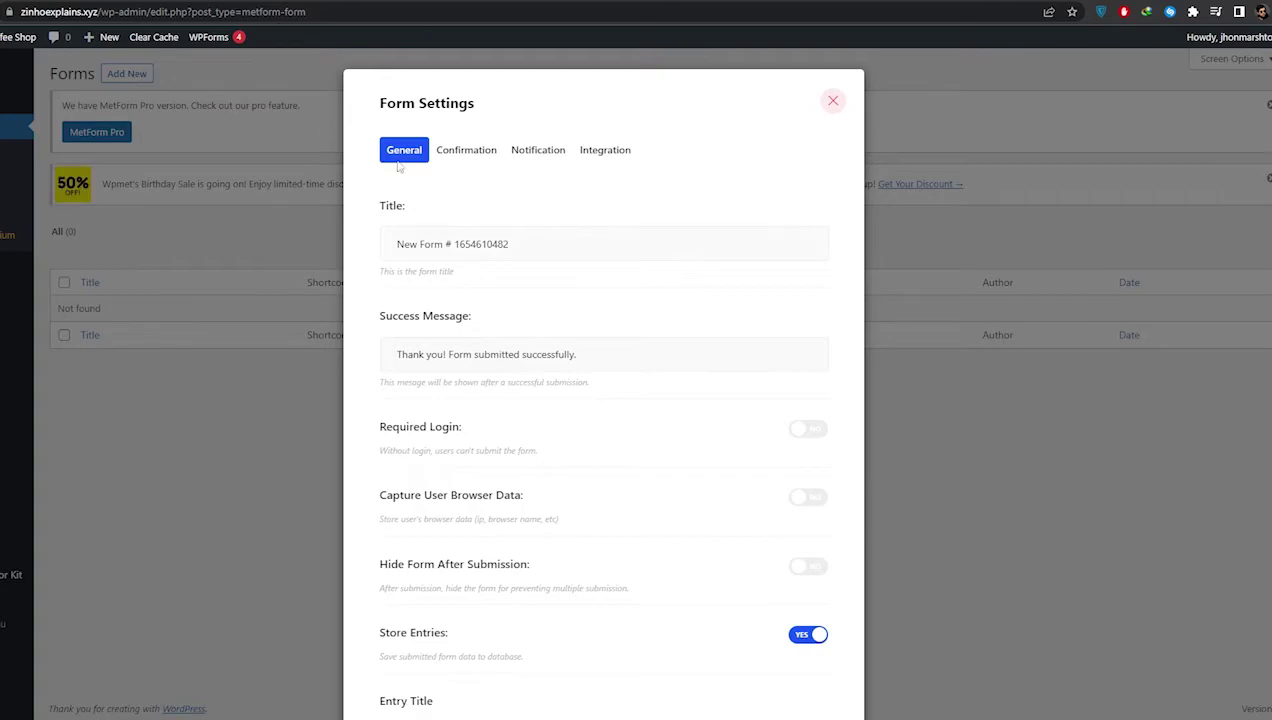
{"action": "scroll", "coordinate": [627, 512], "scroll_direction": "down", "scroll_amount": 5}
{"action": "scroll", "coordinate": [627, 512], "scroll_direction": "up", "scroll_amount": 5}
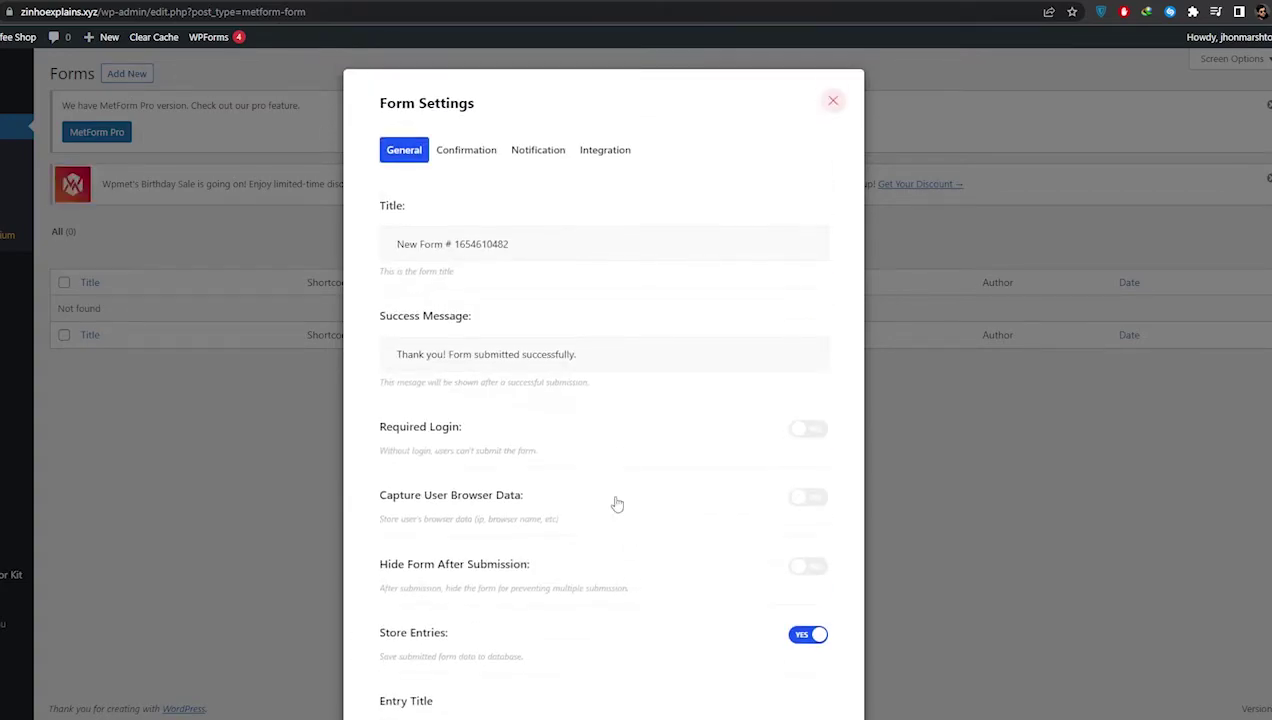
{"action": "left_click_drag", "start_coordinate": [396, 244], "coordinate": [589, 244]}
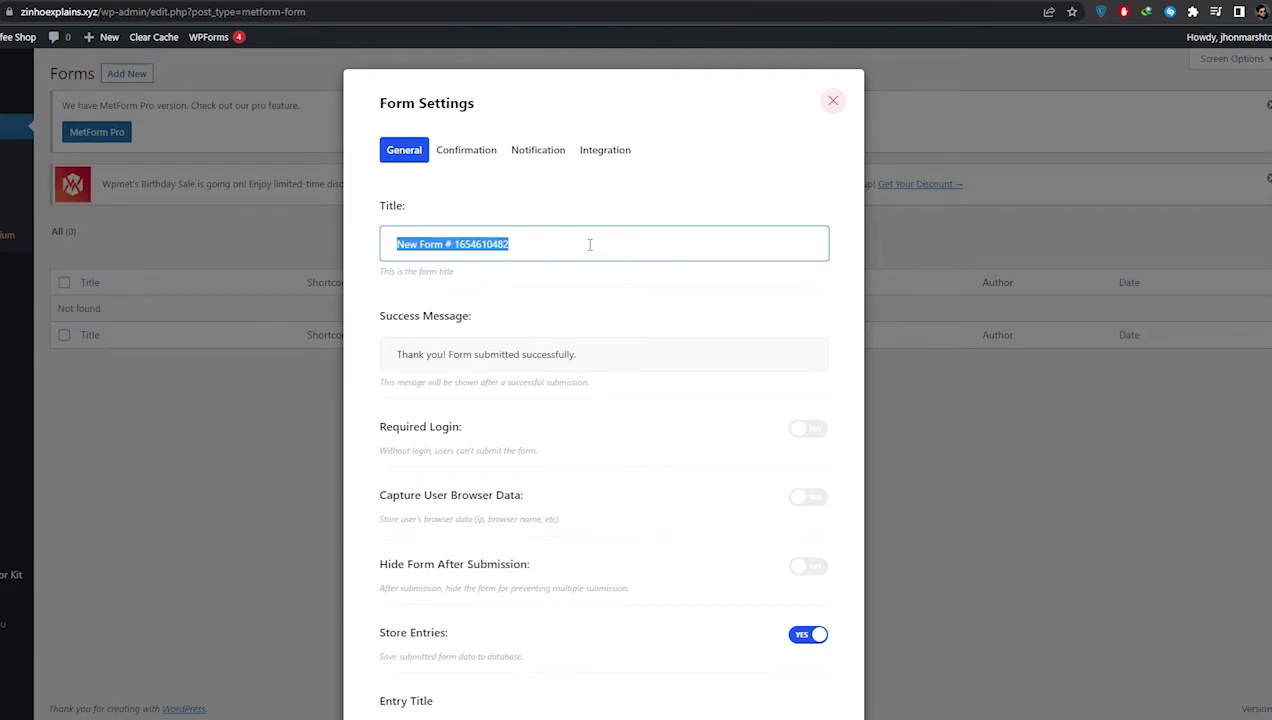
{"action": "key", "text": "BackSpace"}
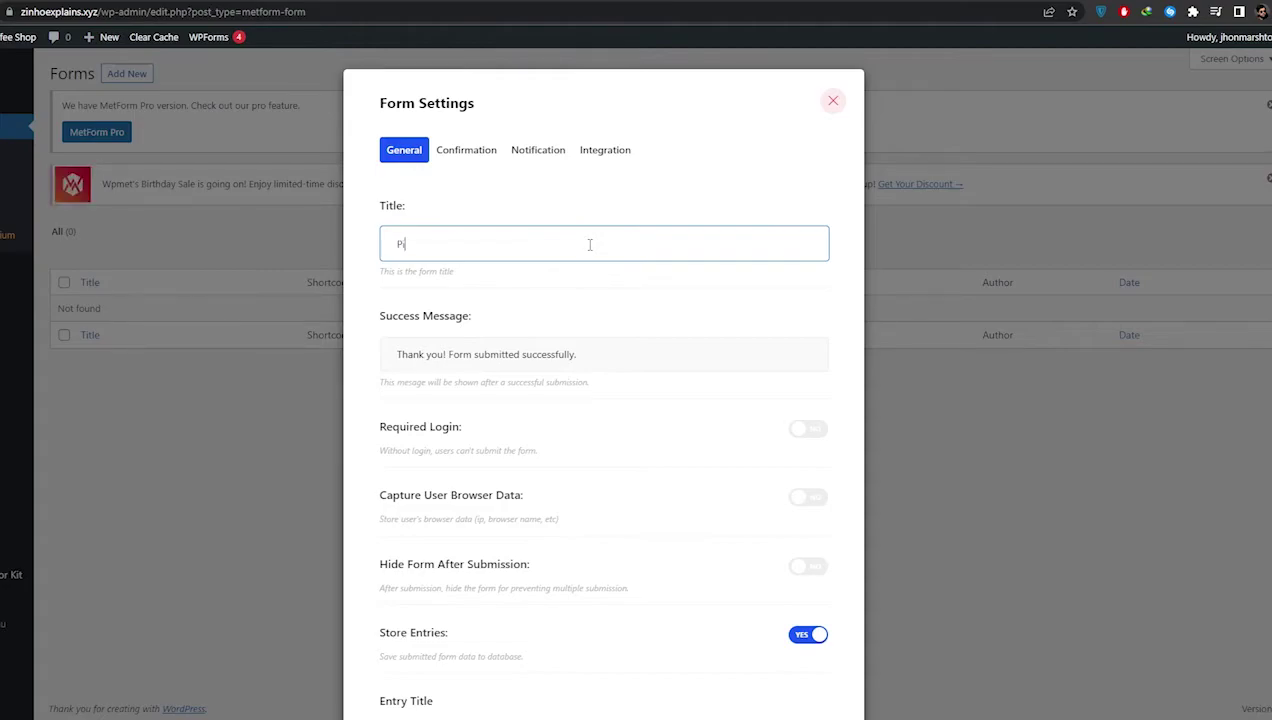
{"action": "type", "text": "Pick up"}
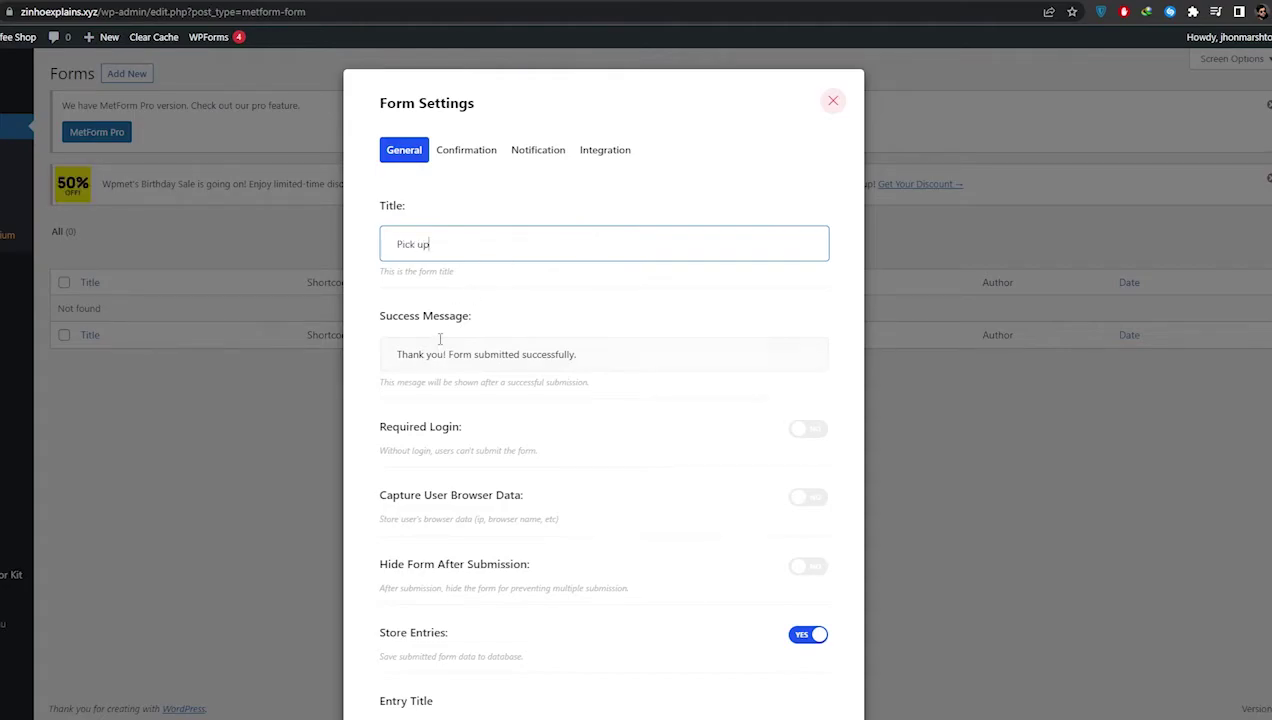
Examine the new form's General settings from success message to redirect link, plus its Confirmation, Notification and Integration options.
{"action": "scroll", "coordinate": [445, 355], "scroll_direction": "down", "scroll_amount": 1}
{"action": "left_click", "coordinate": [613, 281]}
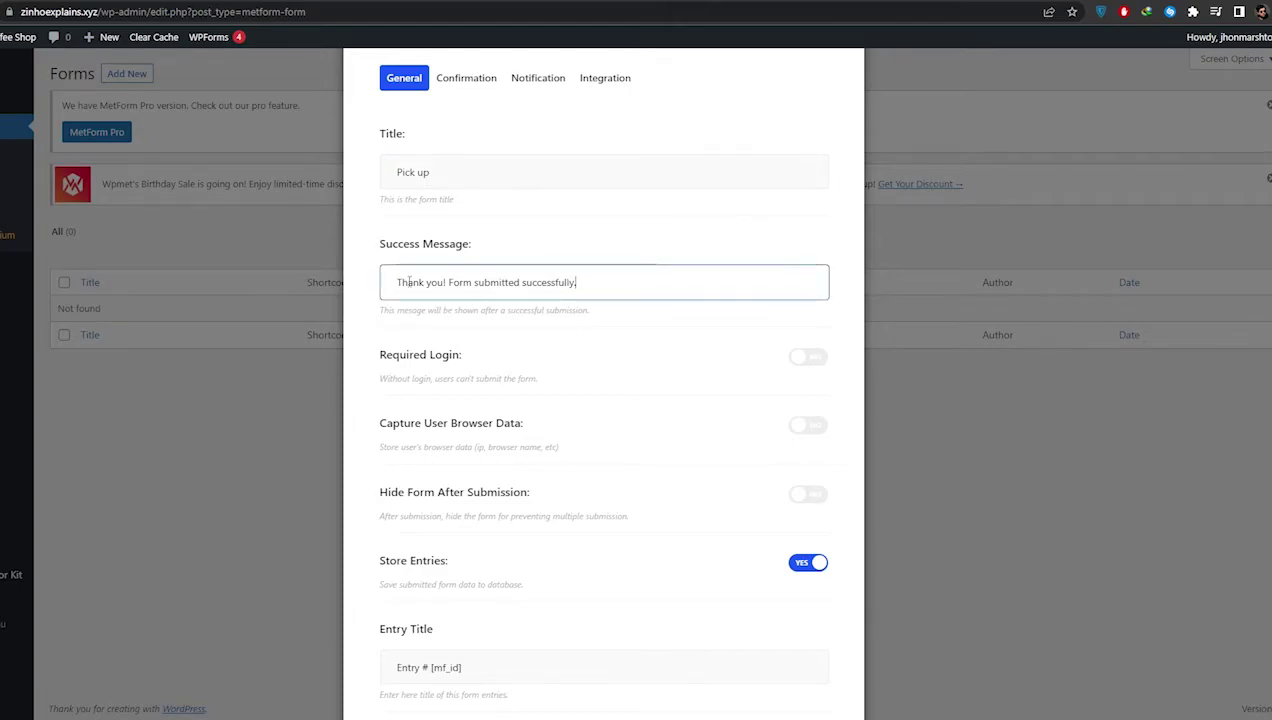
{"action": "scroll", "coordinate": [481, 322], "scroll_direction": "down", "scroll_amount": 2}
{"action": "scroll", "coordinate": [560, 301], "scroll_direction": "down", "scroll_amount": 3}
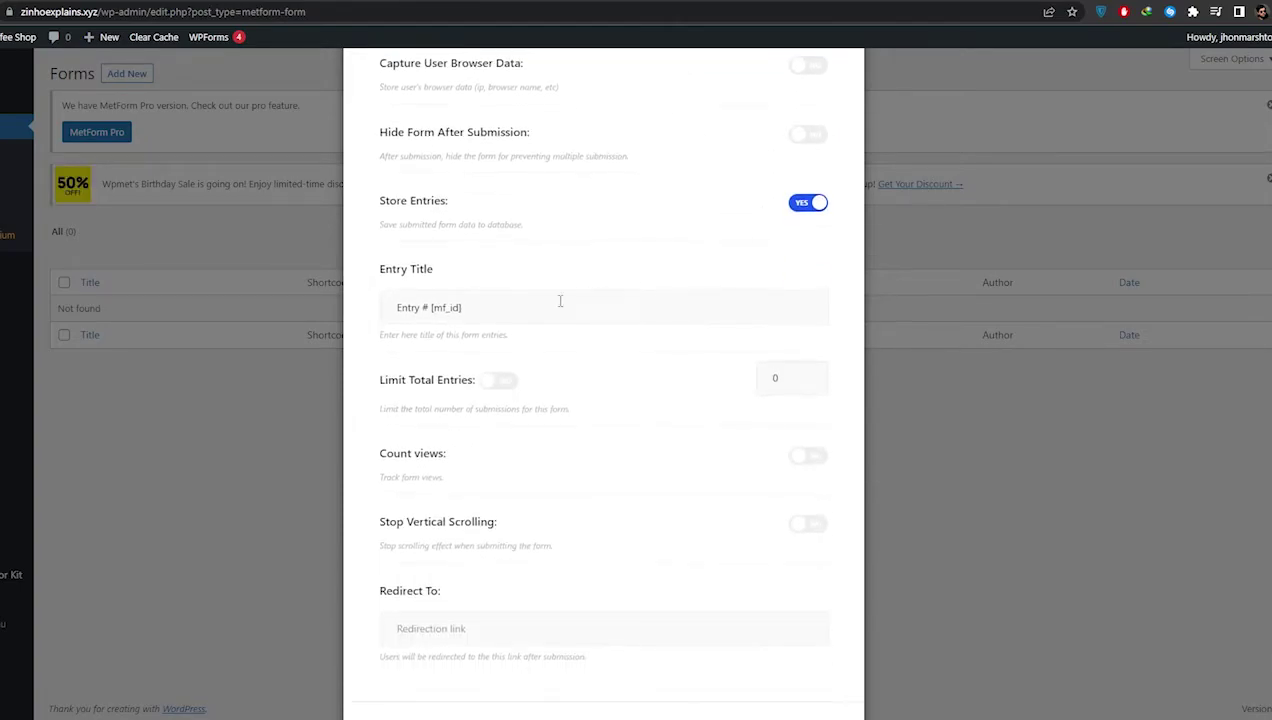
{"action": "scroll", "coordinate": [497, 355], "scroll_direction": "down", "scroll_amount": 1}
{"action": "scroll", "coordinate": [508, 375], "scroll_direction": "up", "scroll_amount": 2}
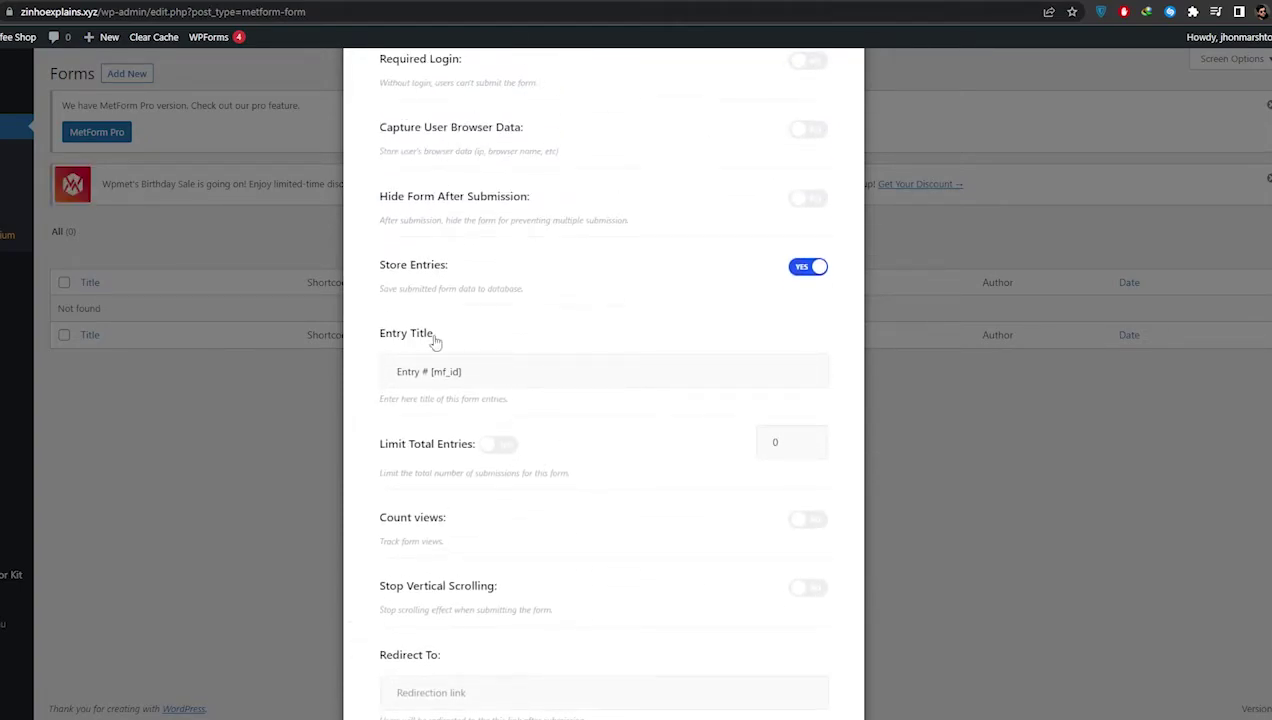
{"action": "scroll", "coordinate": [517, 373], "scroll_direction": "up", "scroll_amount": 2}
{"action": "scroll", "coordinate": [517, 373], "scroll_direction": "up", "scroll_amount": 1}
{"action": "scroll", "coordinate": [551, 372], "scroll_direction": "down", "scroll_amount": 4}
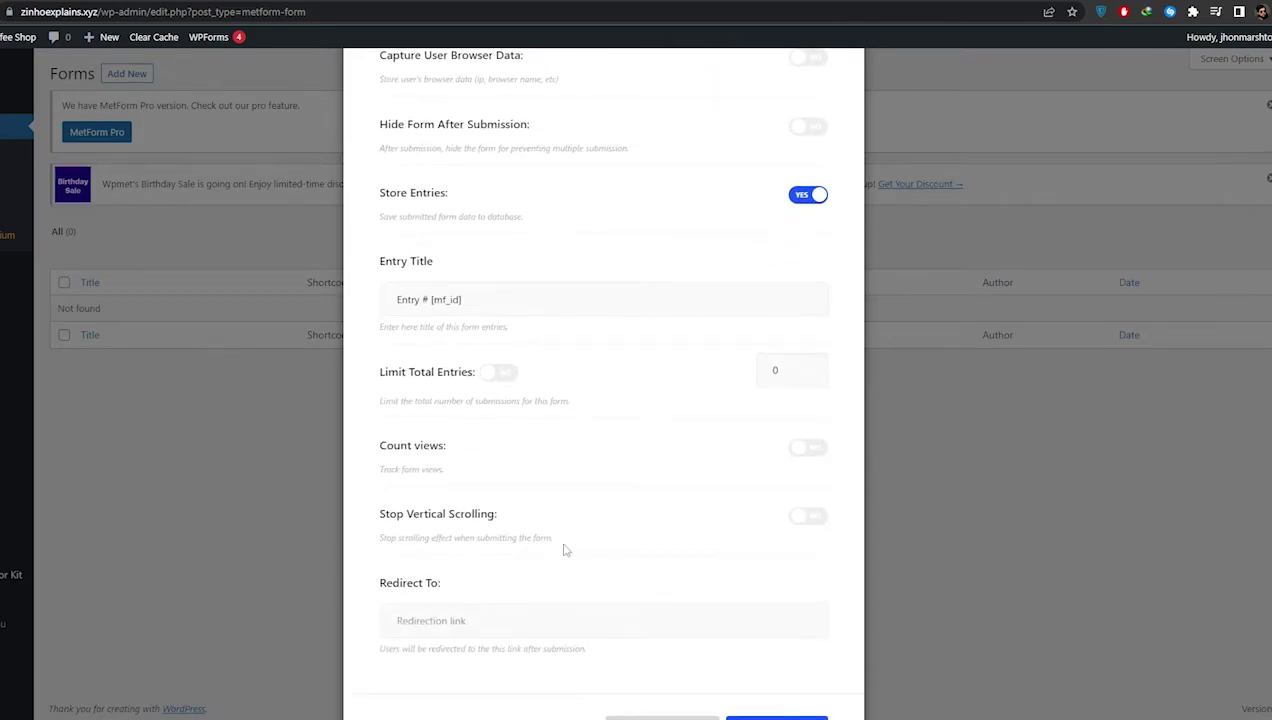
{"action": "scroll", "coordinate": [570, 530], "scroll_direction": "up", "scroll_amount": 6}
{"action": "scroll", "coordinate": [554, 437], "scroll_direction": "down", "scroll_amount": 4}
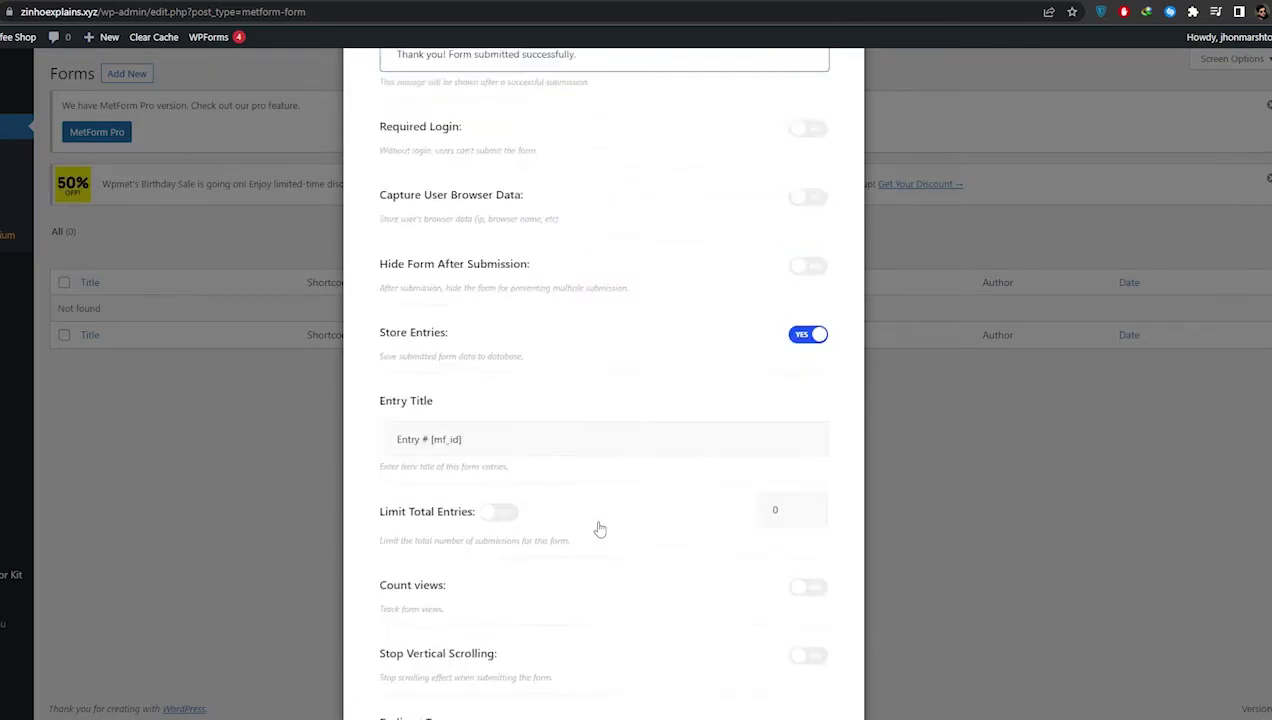
{"action": "scroll", "coordinate": [600, 528], "scroll_direction": "up", "scroll_amount": 4}
{"action": "left_click", "coordinate": [465, 88]}
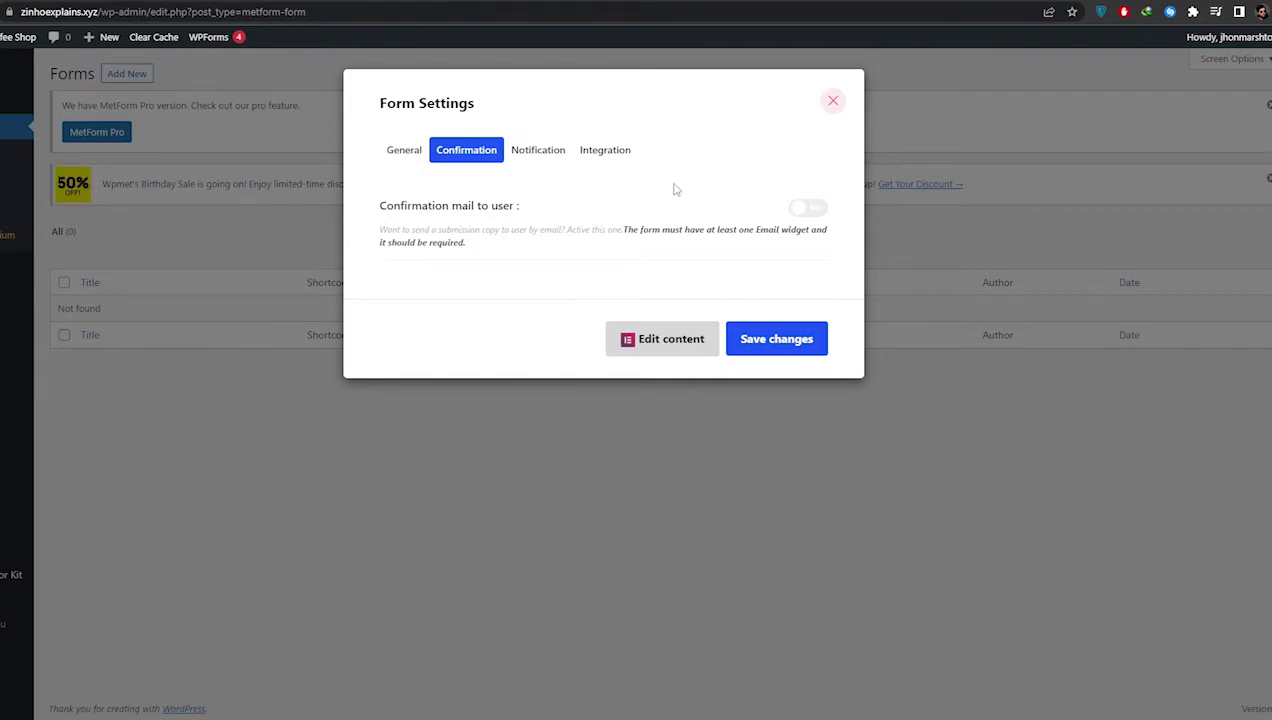
{"action": "left_click", "coordinate": [541, 149]}
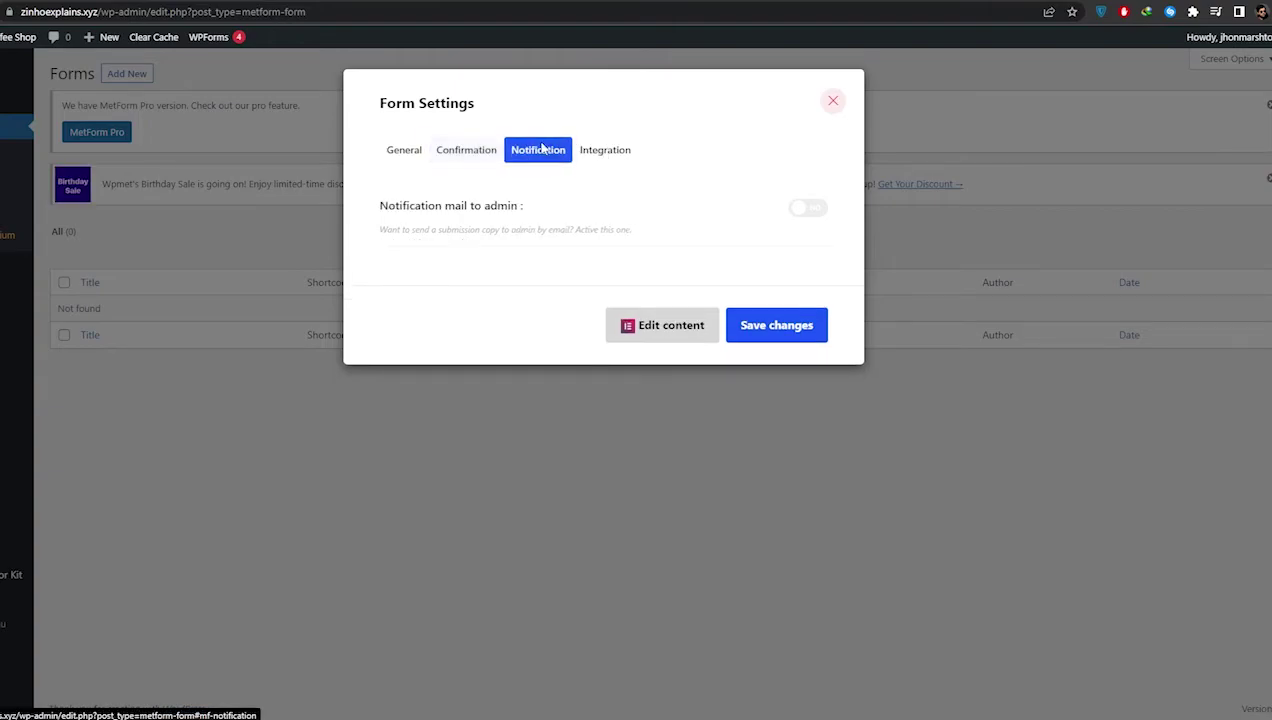
{"action": "left_click", "coordinate": [593, 151]}
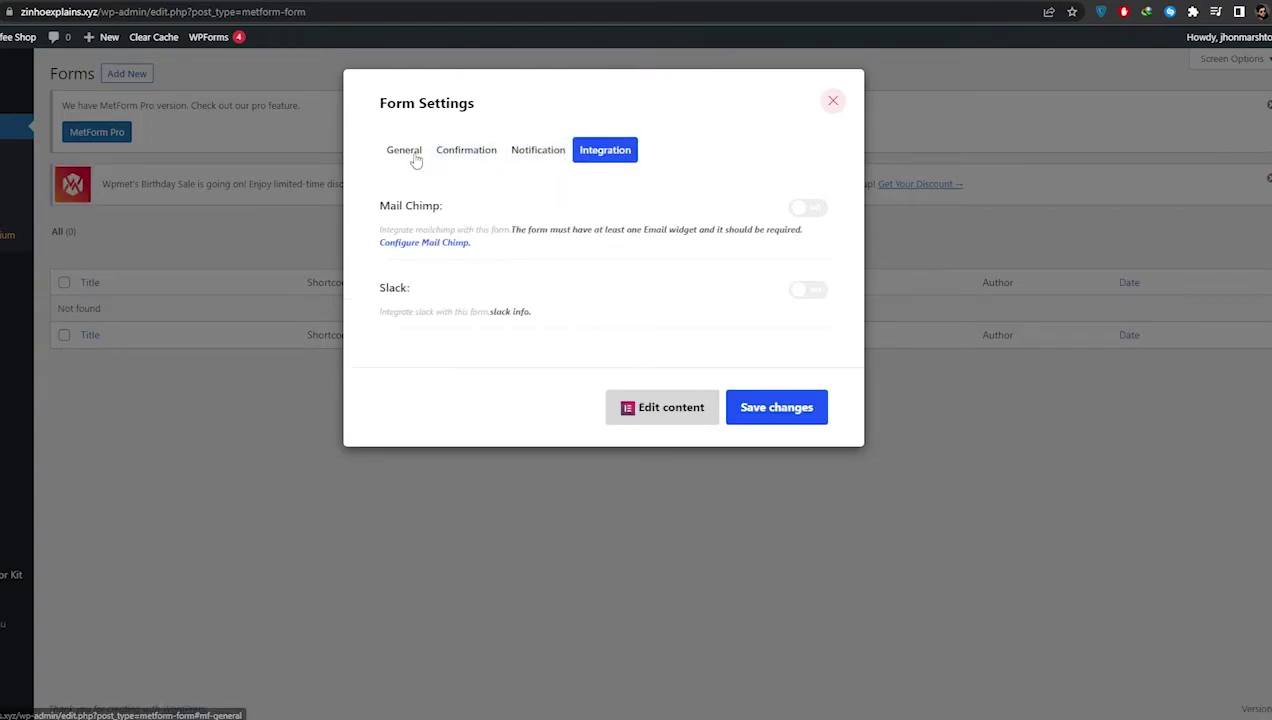
Save the Pick up form's settings and open its content for editing in Elementor.
{"action": "left_click", "coordinate": [408, 152]}
{"action": "scroll", "coordinate": [698, 342], "scroll_direction": "down", "scroll_amount": 5}
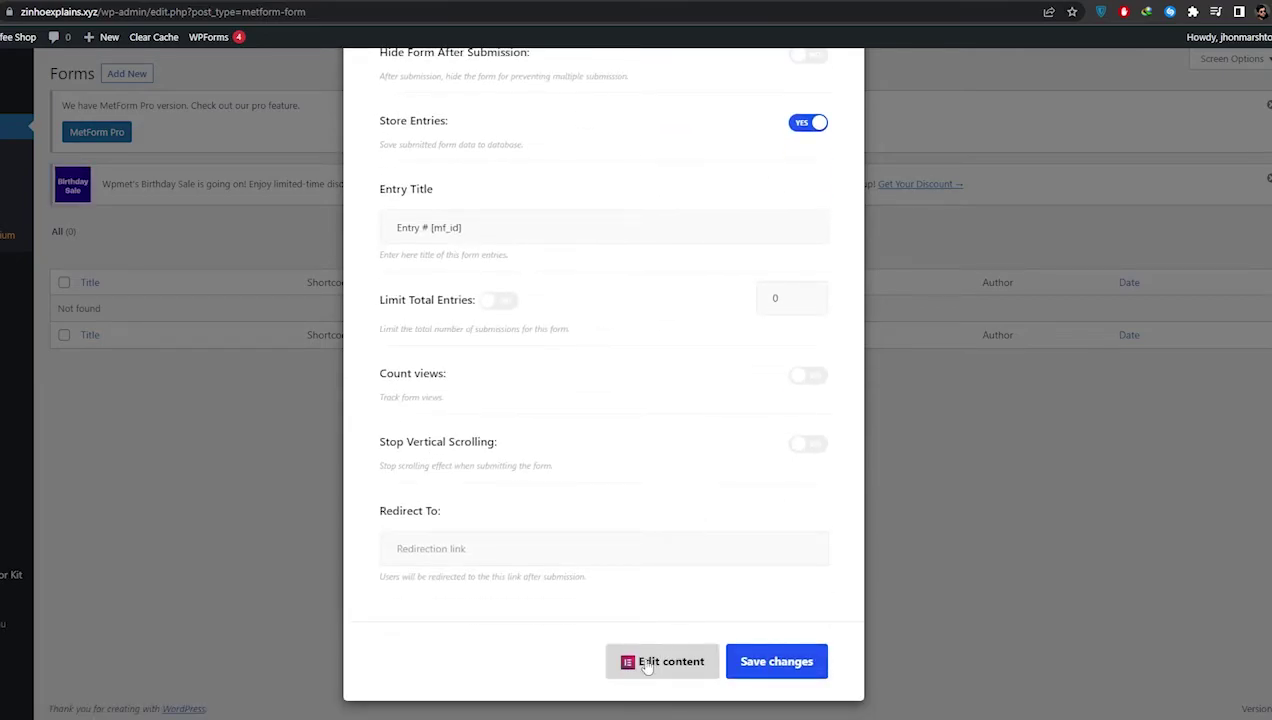
{"action": "left_click", "coordinate": [808, 660]}
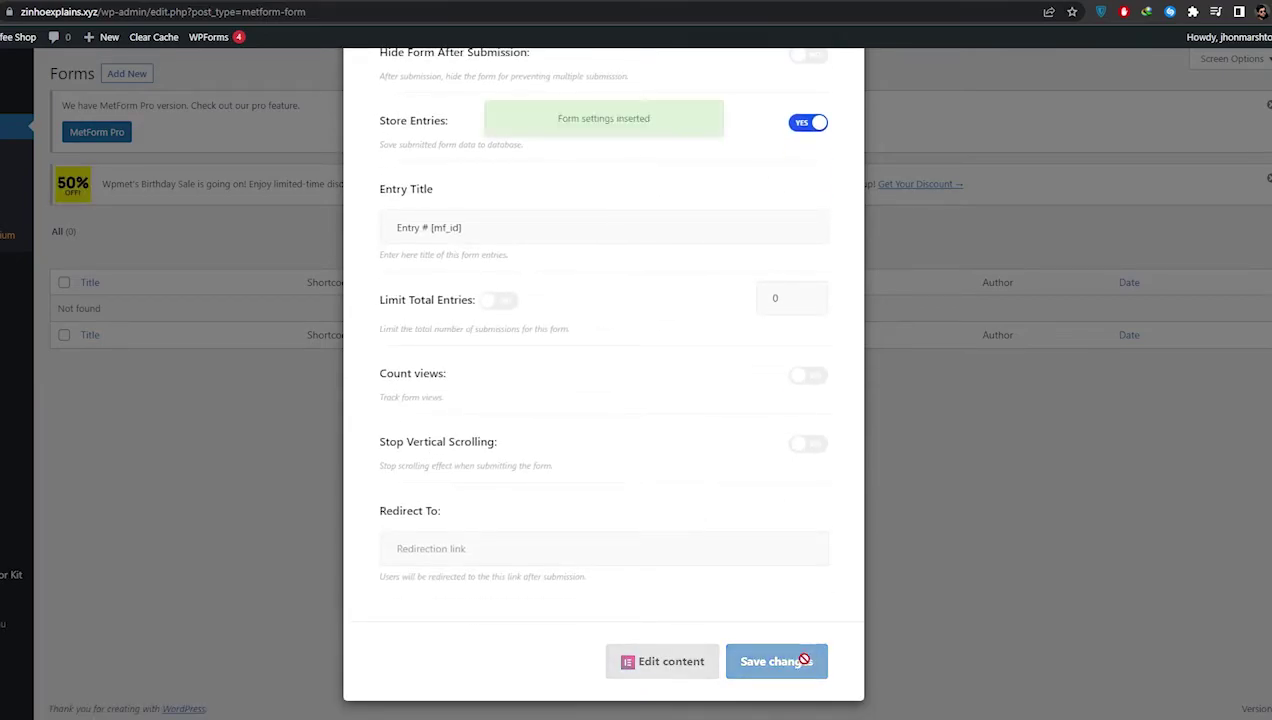
{"action": "left_click", "coordinate": [670, 662]}
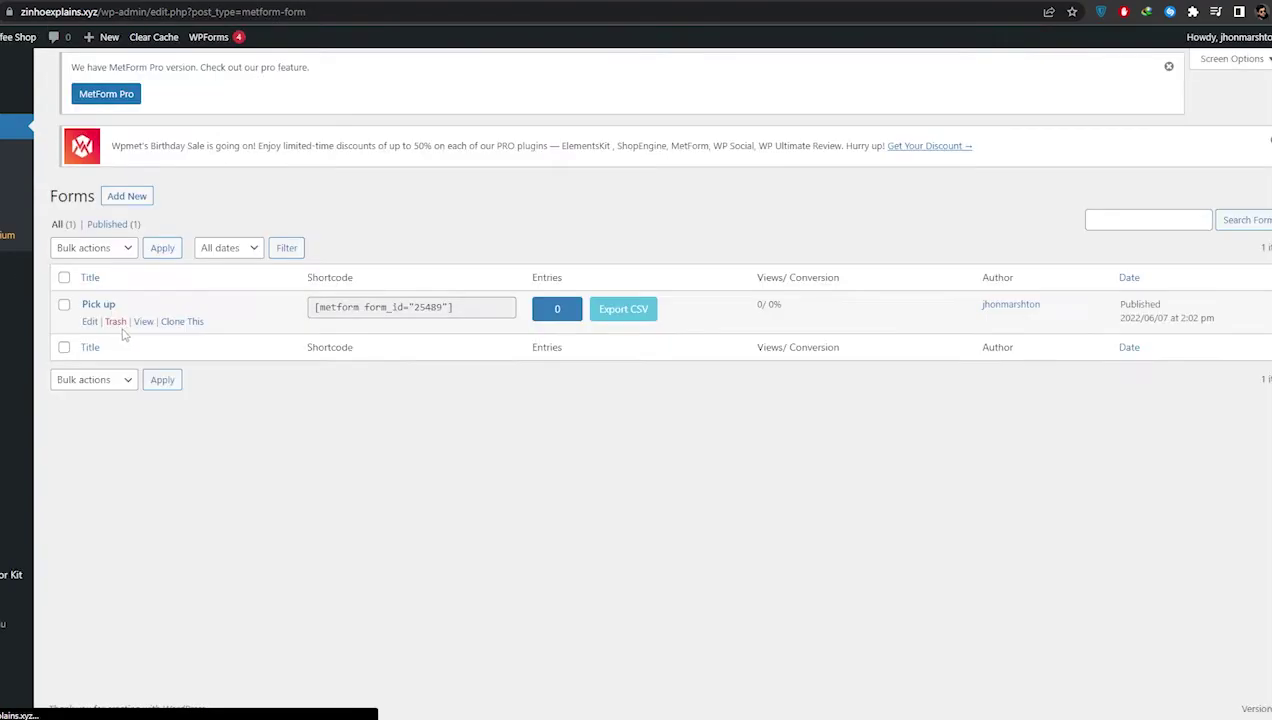
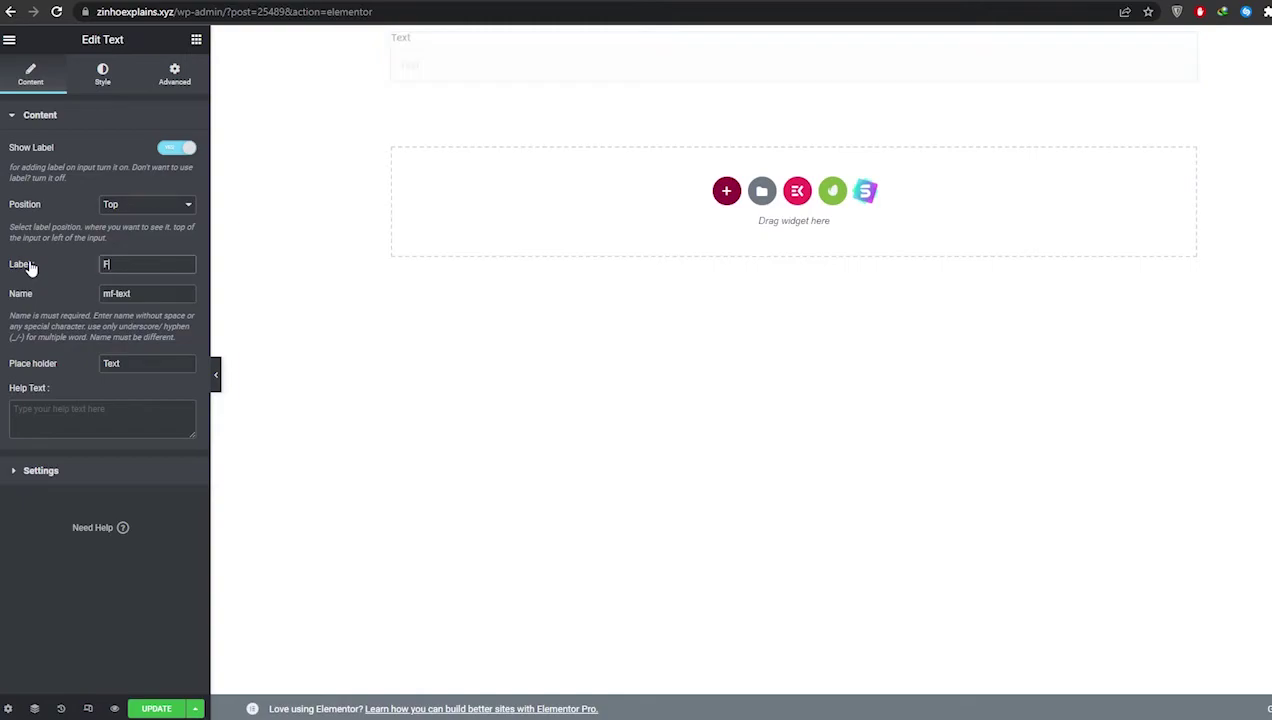
Set the first text field's label to Full name and copy the same text into its placeholder.
{"action": "key", "text": "ctrl+a"}
{"action": "key", "text": "ctrl+c"}
{"action": "double_click", "coordinate": [108, 363]}
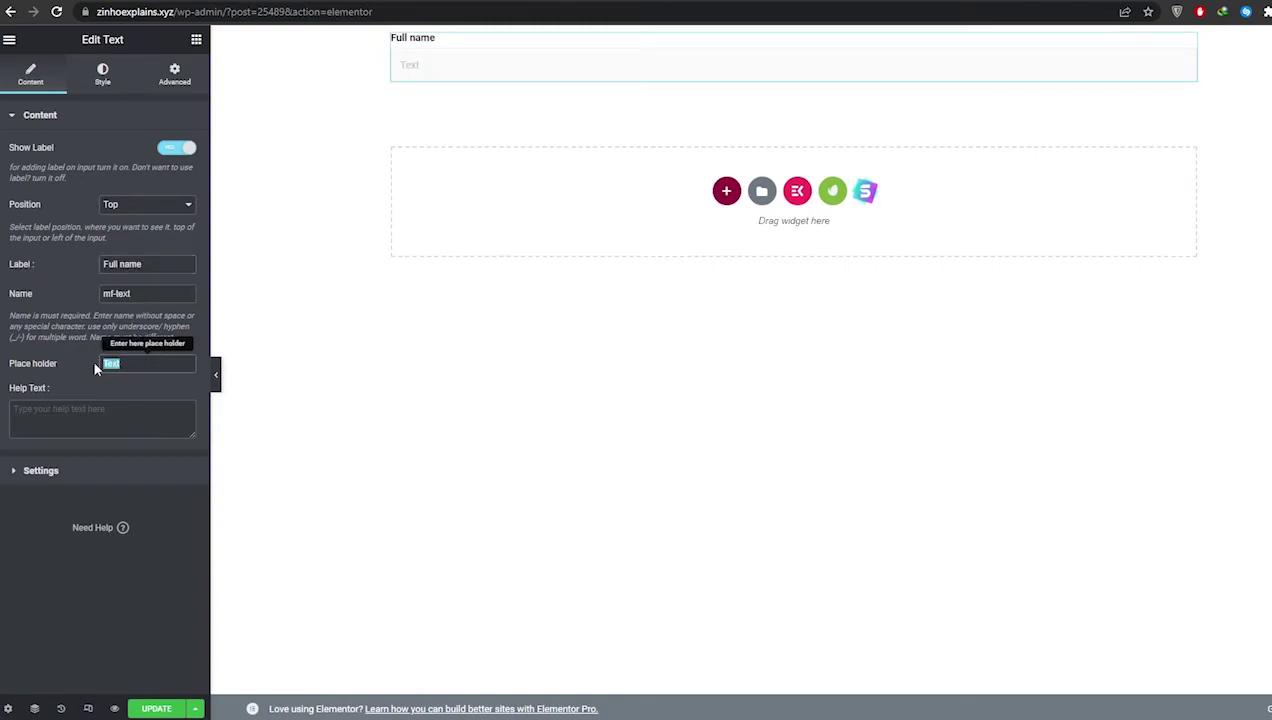
{"action": "key", "text": "ctrl+v"}
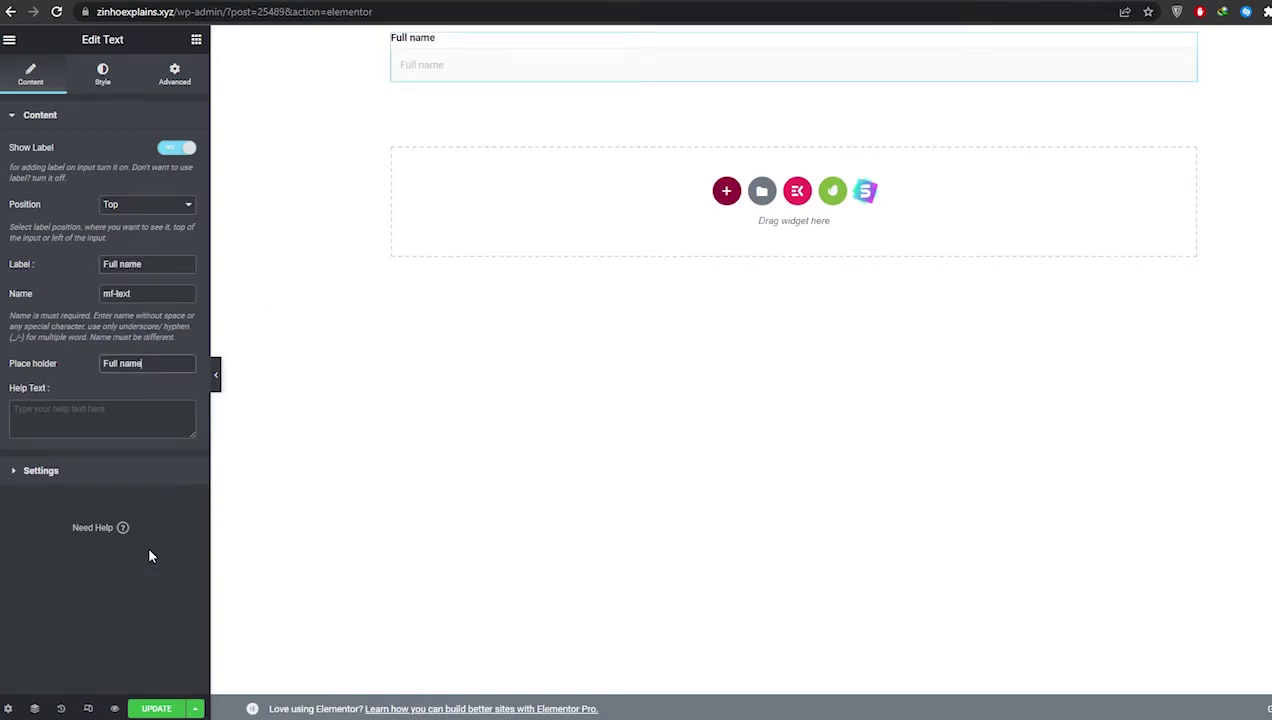
Add a single-column section below the Full name field and place a MetForm Text field in it labelled Pick up location.
{"action": "left_click", "coordinate": [727, 192]}
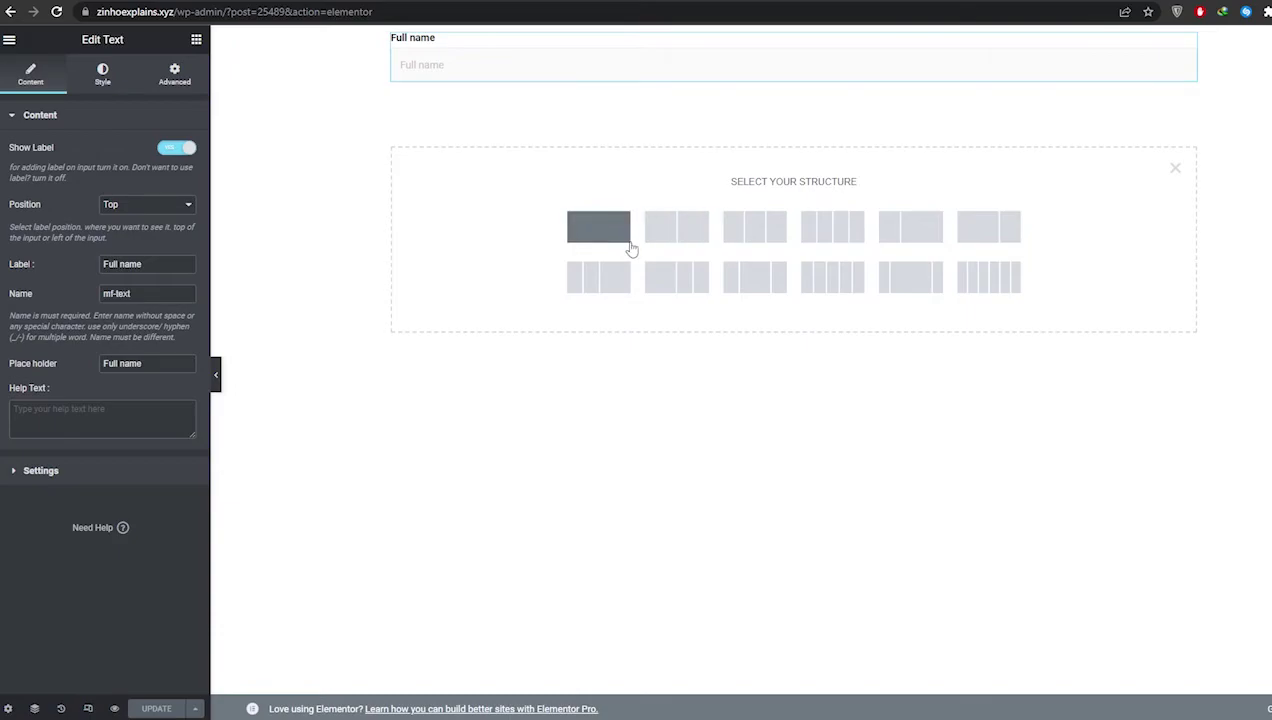
{"action": "left_click", "coordinate": [608, 237]}
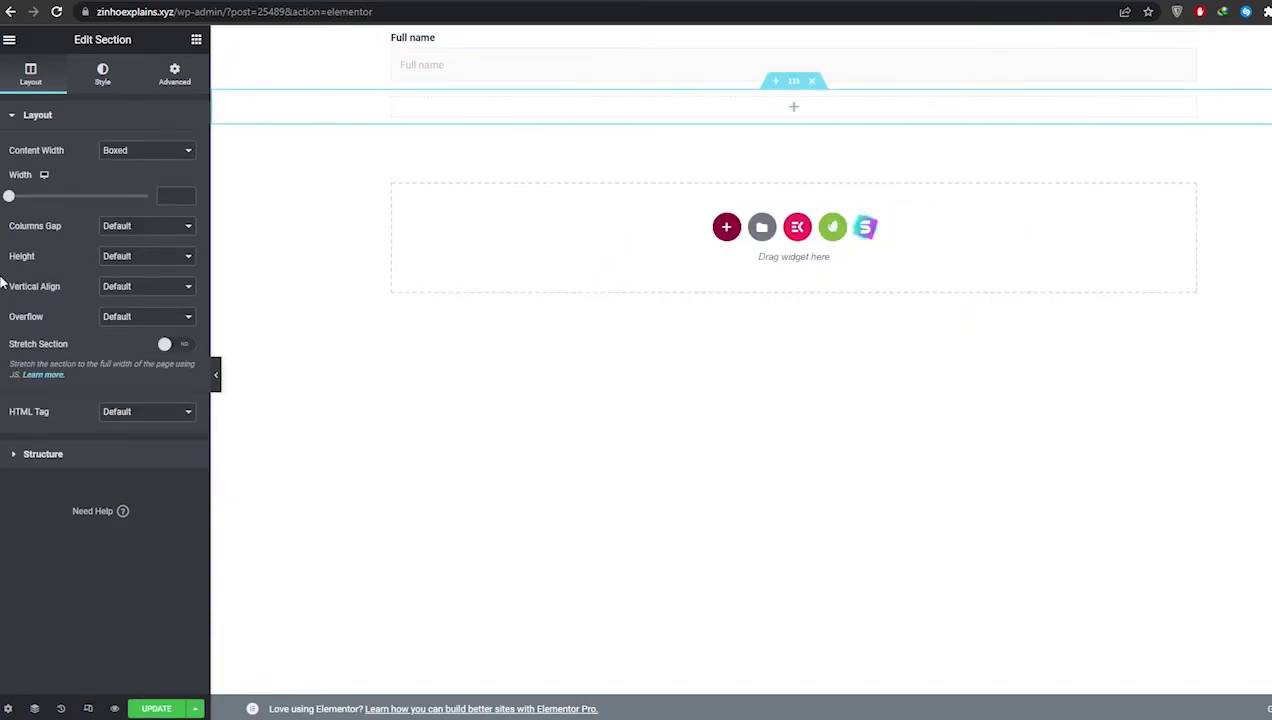
{"action": "left_click", "coordinate": [795, 110]}
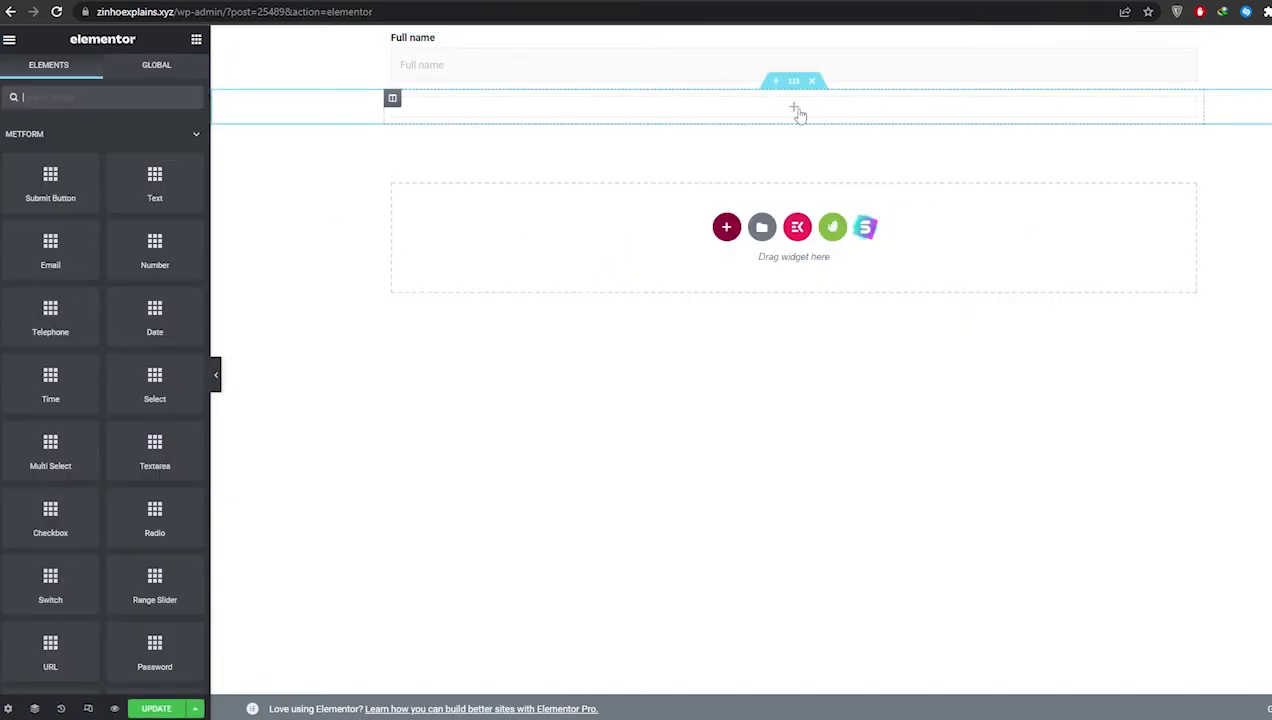
{"action": "left_click_drag", "start_coordinate": [129, 189], "coordinate": [566, 112]}
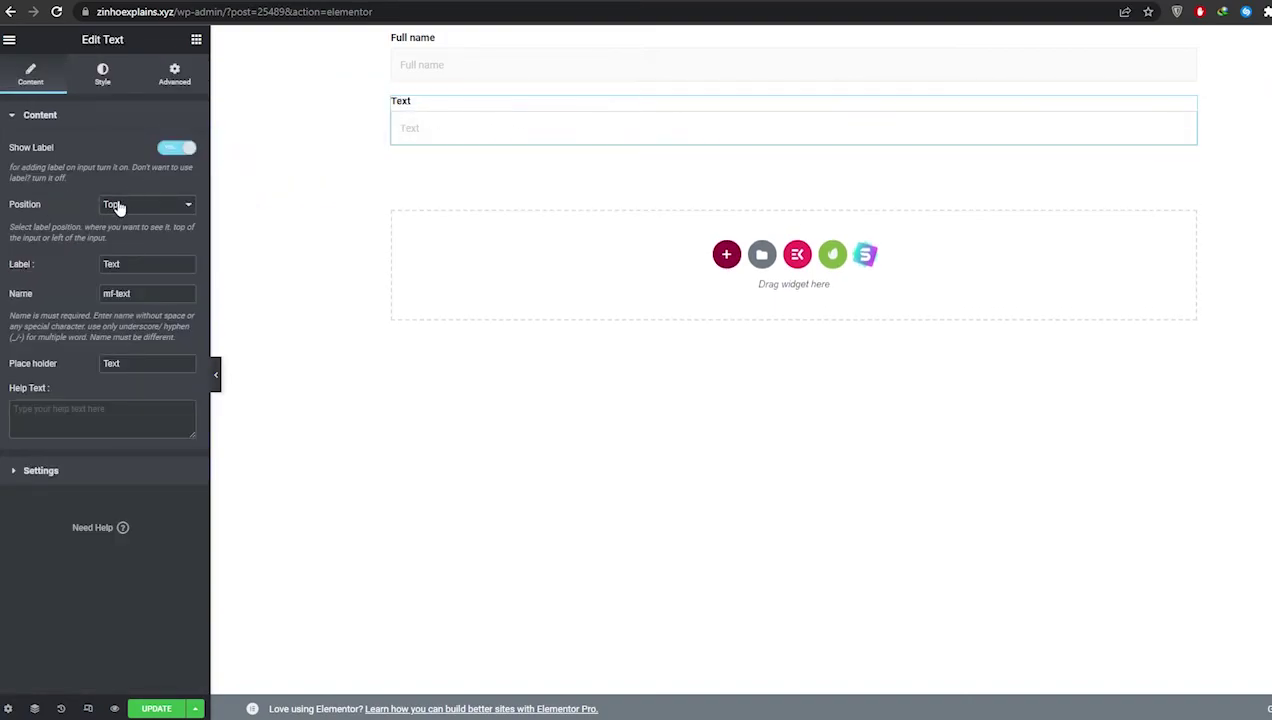
{"action": "left_click", "coordinate": [34, 257]}
{"action": "type", "text": "Pick up location"}
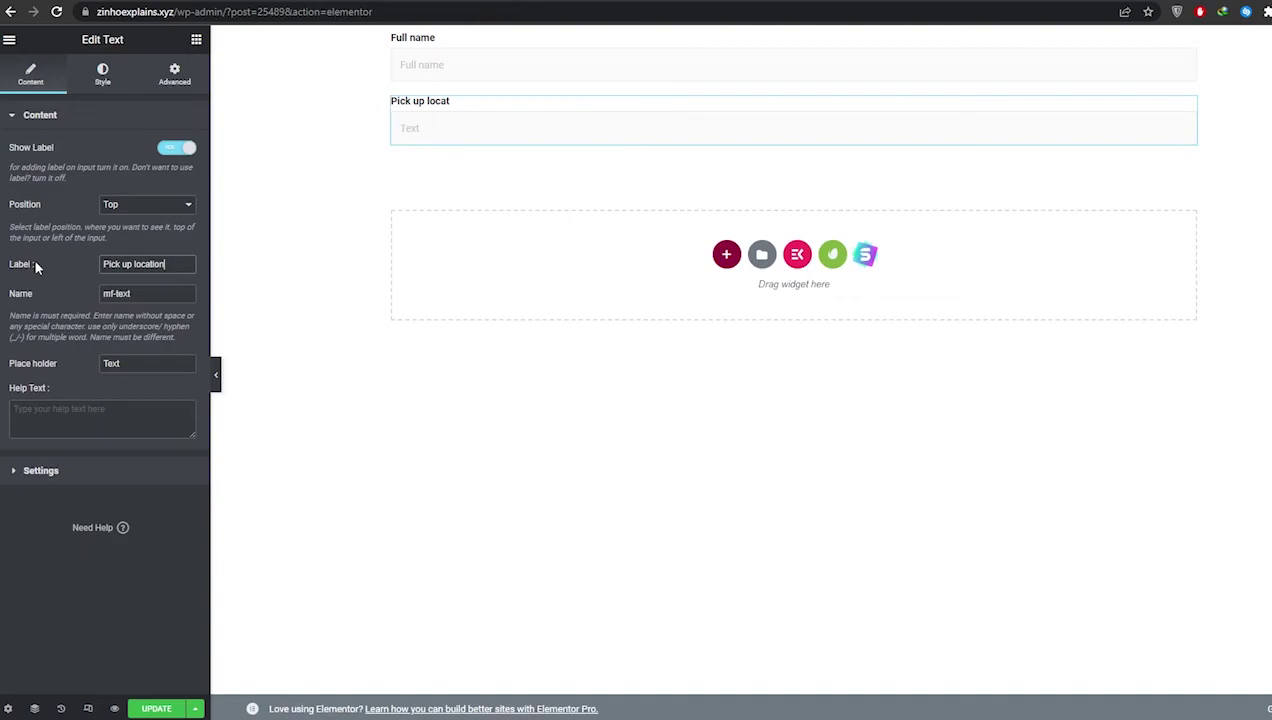
Copy the Pick up location label into that field's placeholder, replacing the default text.
{"action": "key", "text": "ctrl+a"}
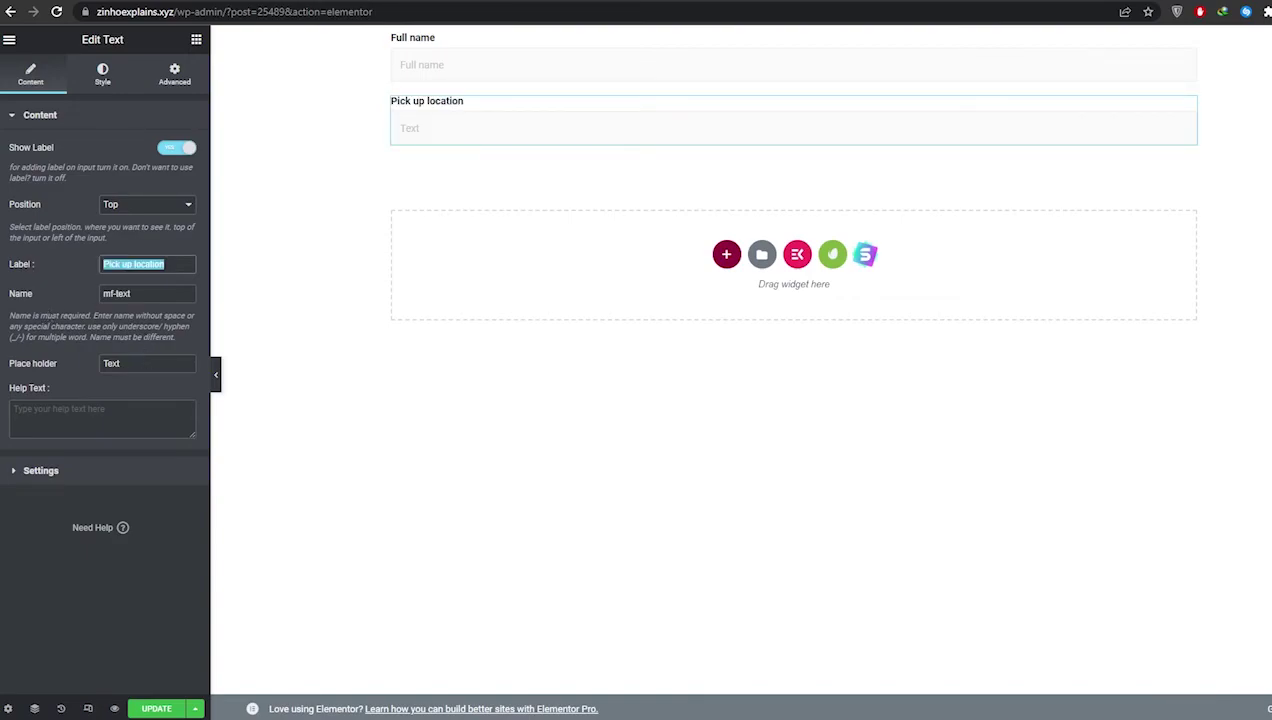
{"action": "left_click", "coordinate": [95, 365]}
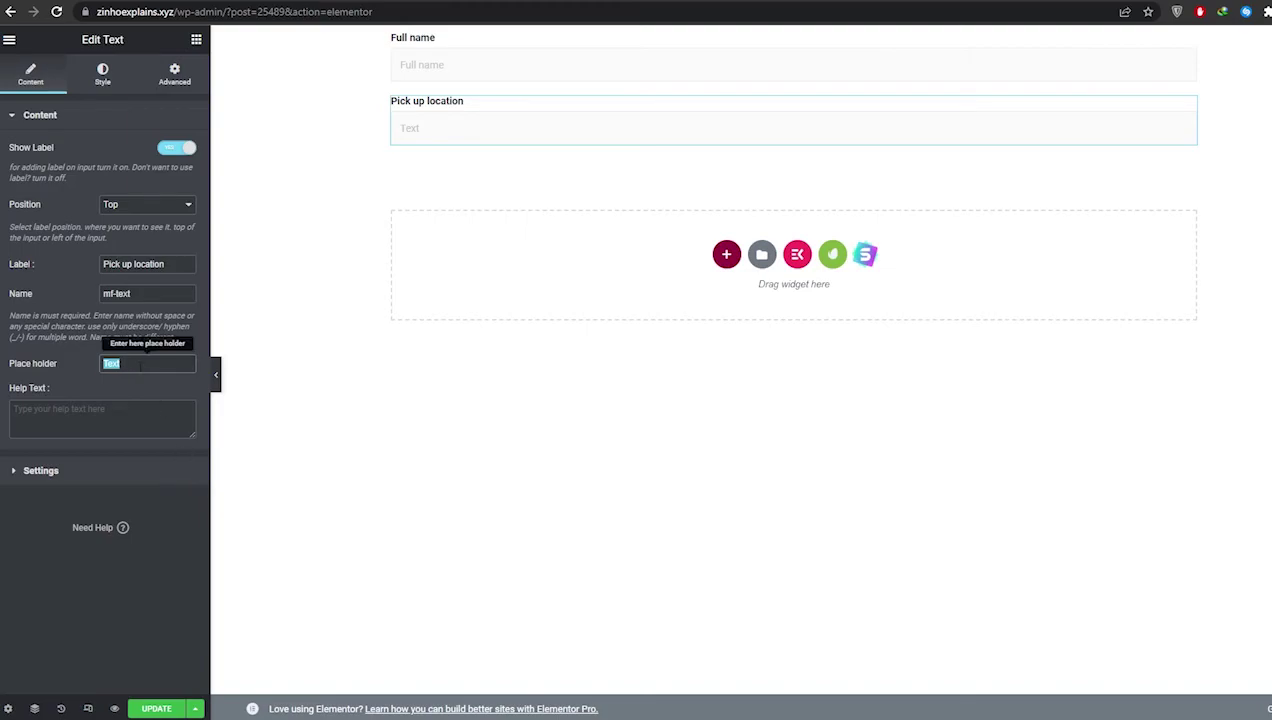
{"action": "key", "text": "ctrl+v"}
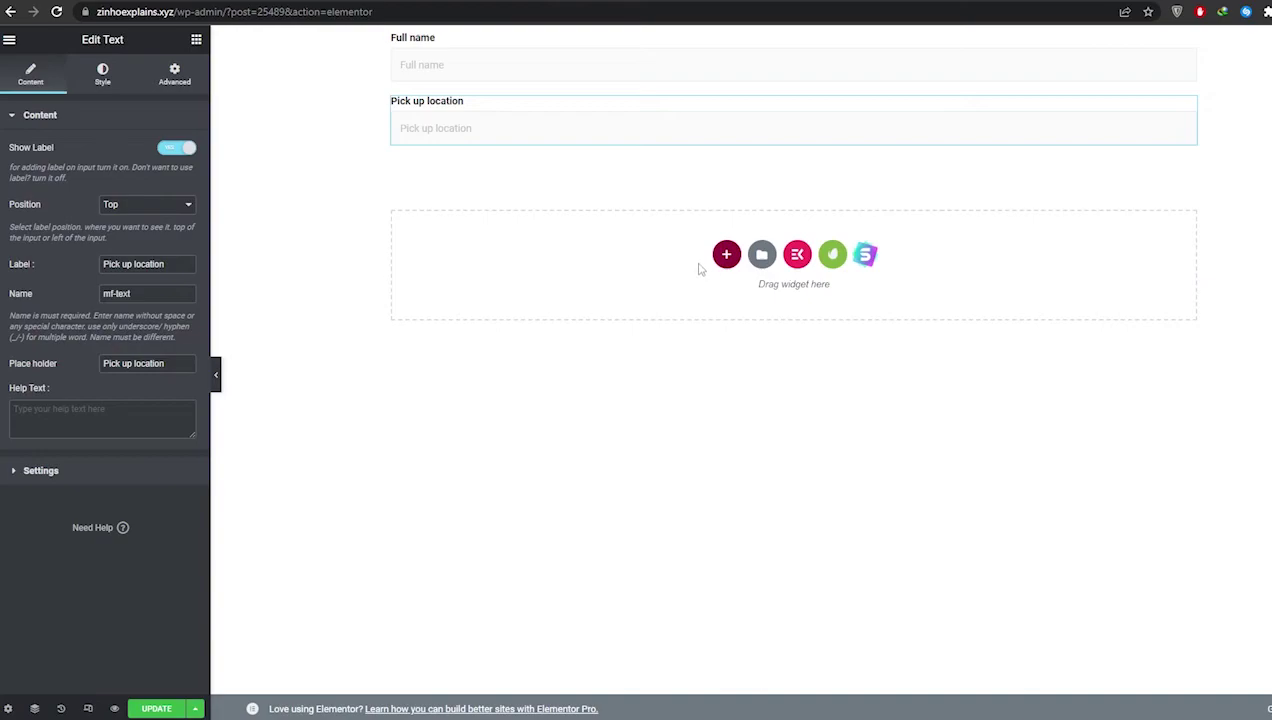
Add a single-column section with a MetForm Text field, using Drop off location as both its label and placeholder.
{"action": "left_click", "coordinate": [726, 255]}
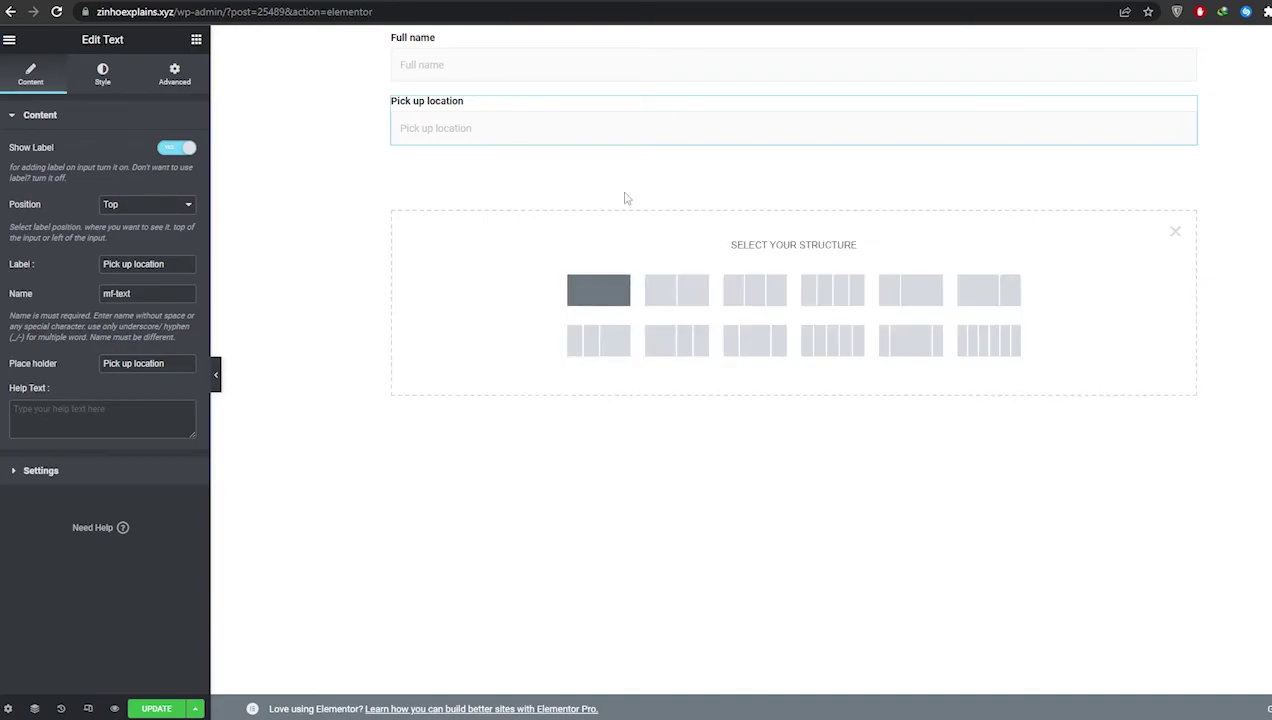
{"action": "left_click", "coordinate": [795, 174]}
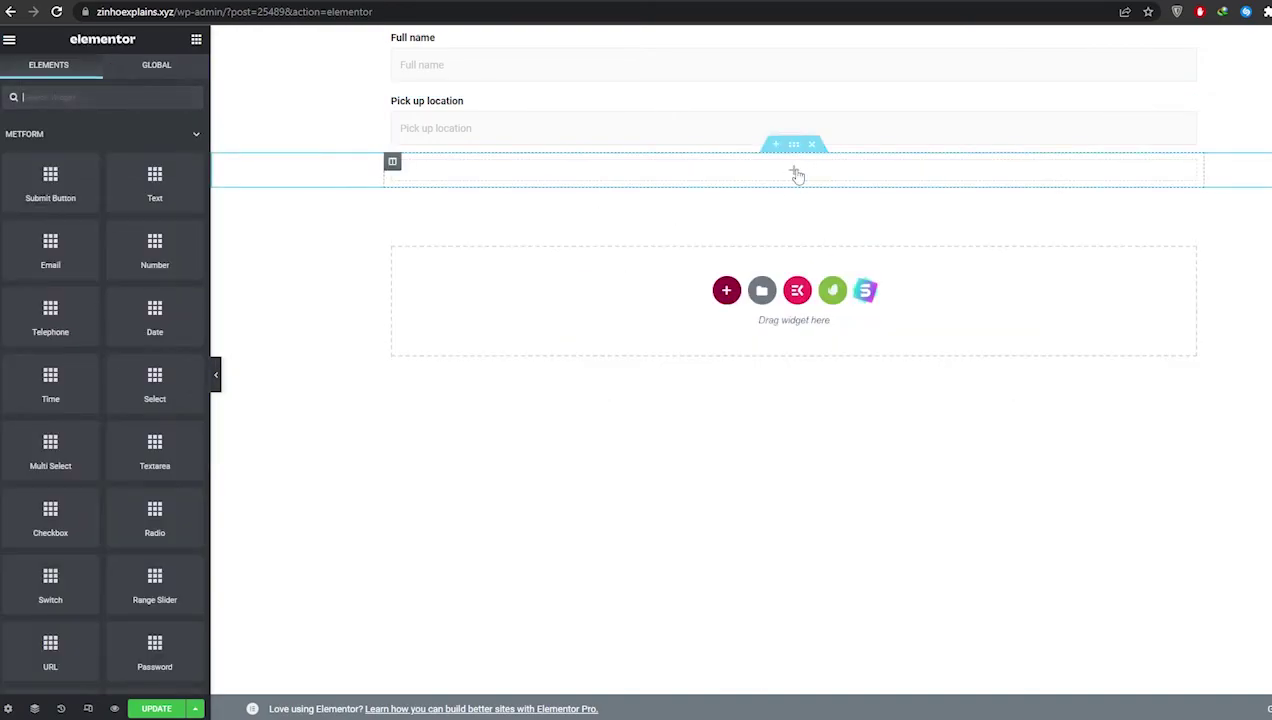
{"action": "left_click_drag", "start_coordinate": [198, 200], "coordinate": [451, 162]}
{"action": "double_click", "coordinate": [111, 264]}
{"action": "type", "text": "Drop off location"}
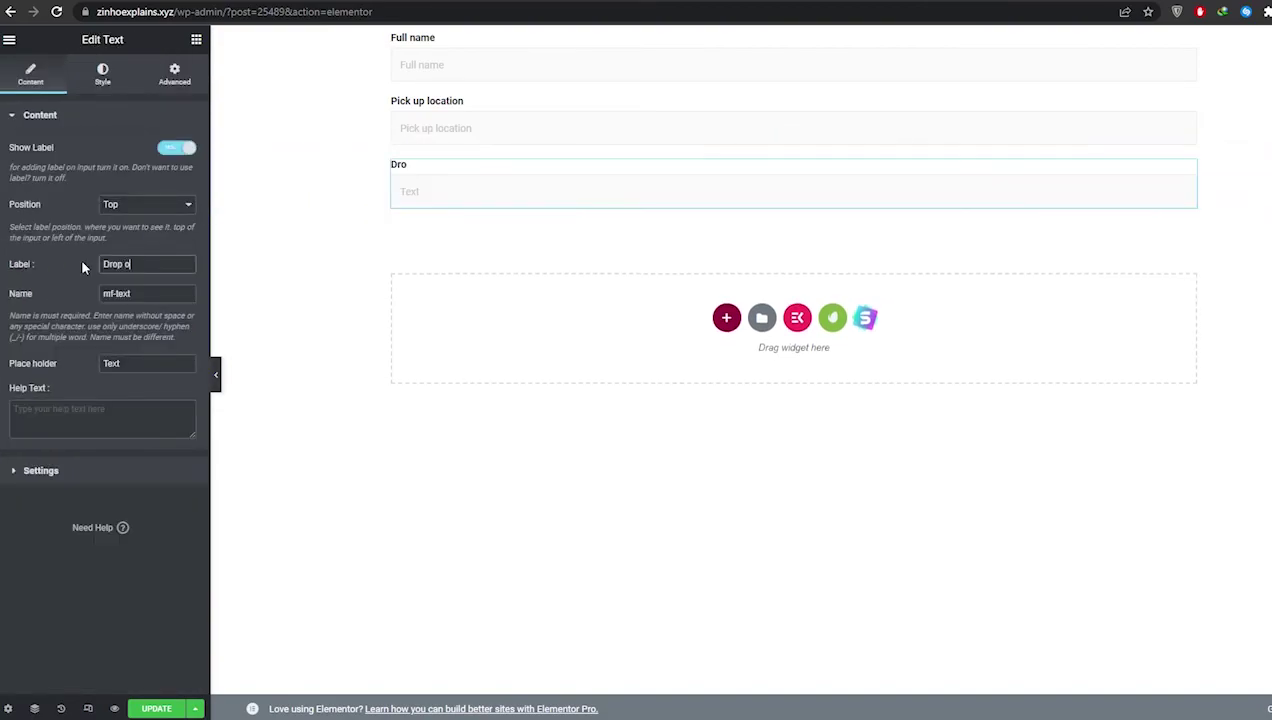
{"action": "double_click", "coordinate": [111, 363]}
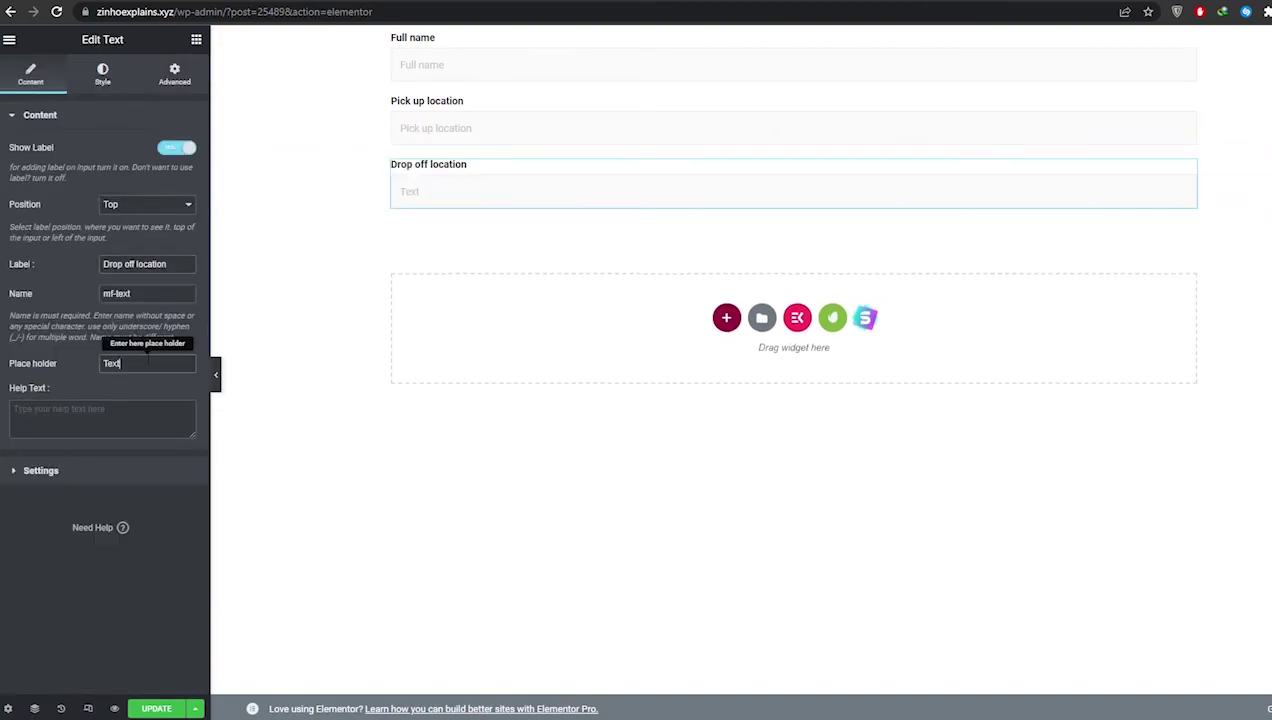
{"action": "key", "text": "ctrl+v"}
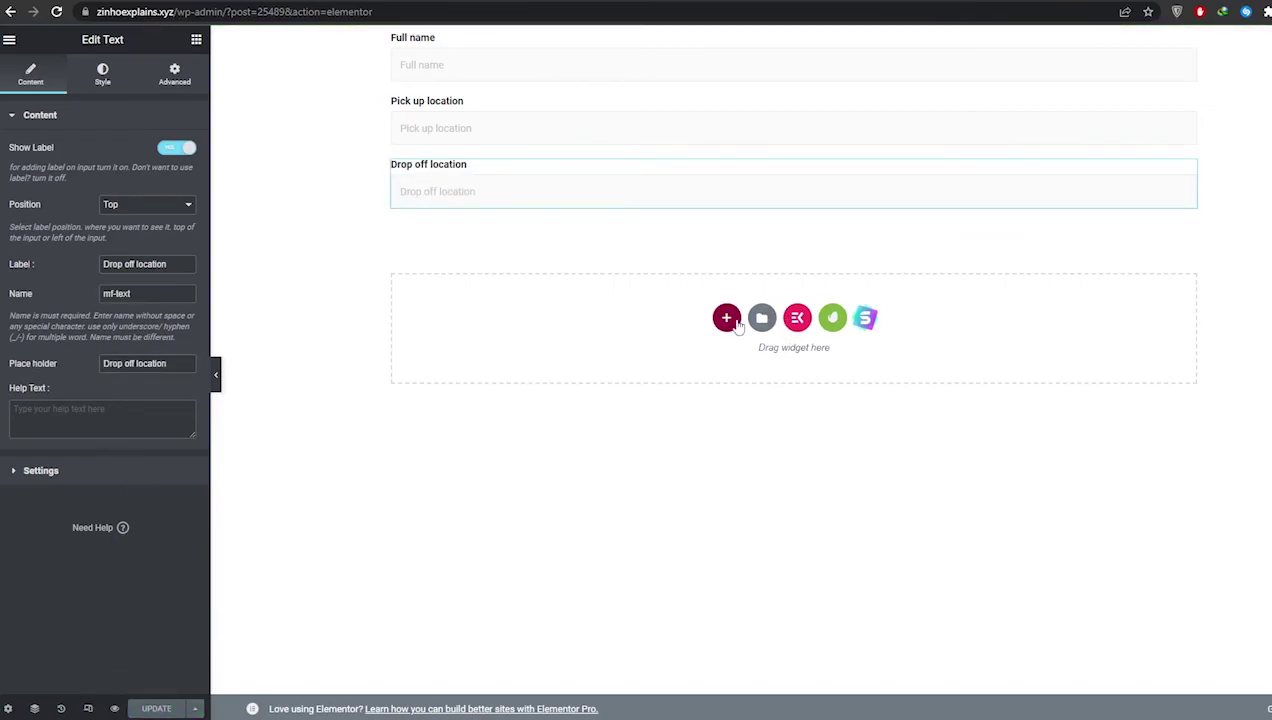
Add a single-column section below the Drop off location field and place a MetForm Number field in it.
{"action": "left_click", "coordinate": [727, 319]}
{"action": "left_click", "coordinate": [598, 356]}
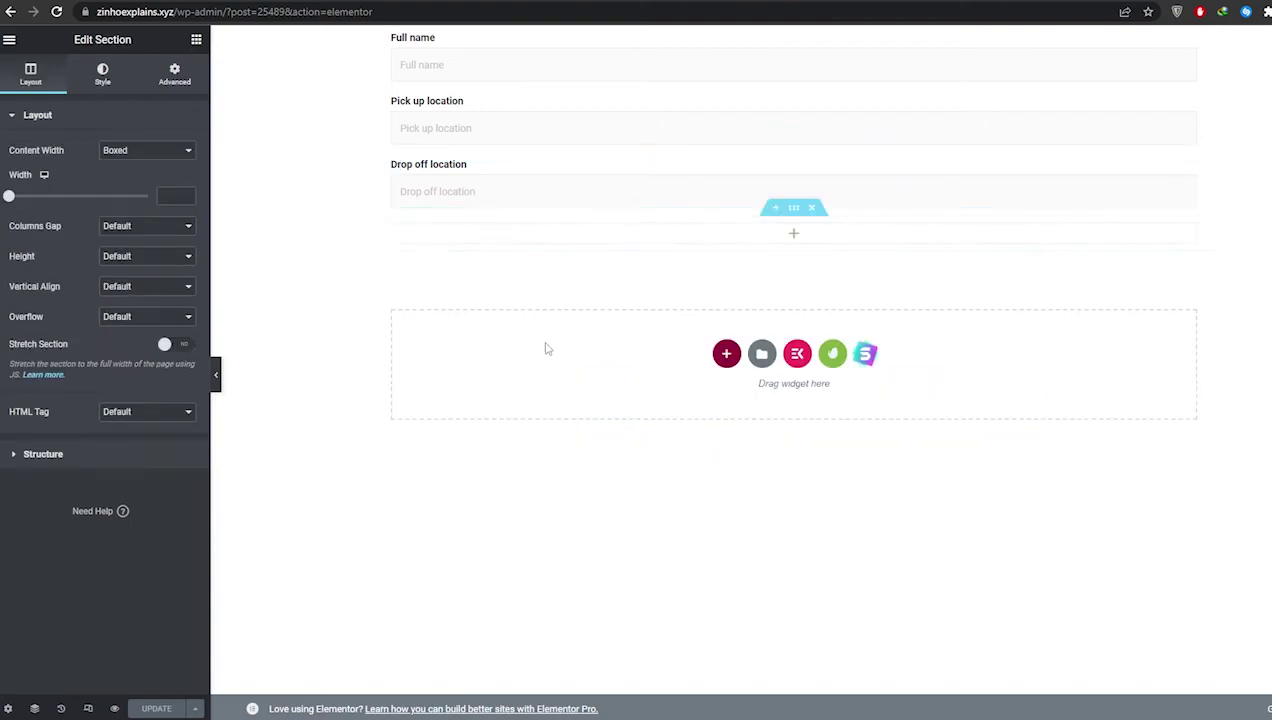
{"action": "left_click", "coordinate": [794, 236]}
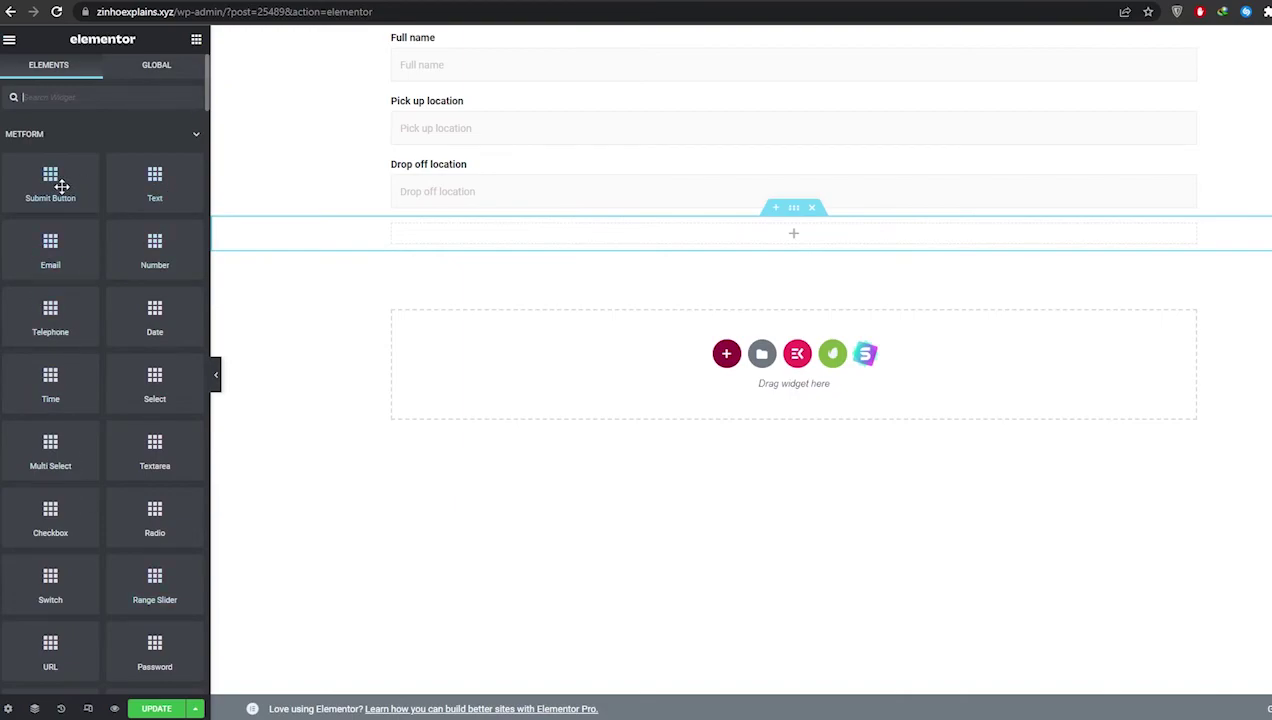
{"action": "left_click_drag", "start_coordinate": [155, 248], "coordinate": [760, 236]}
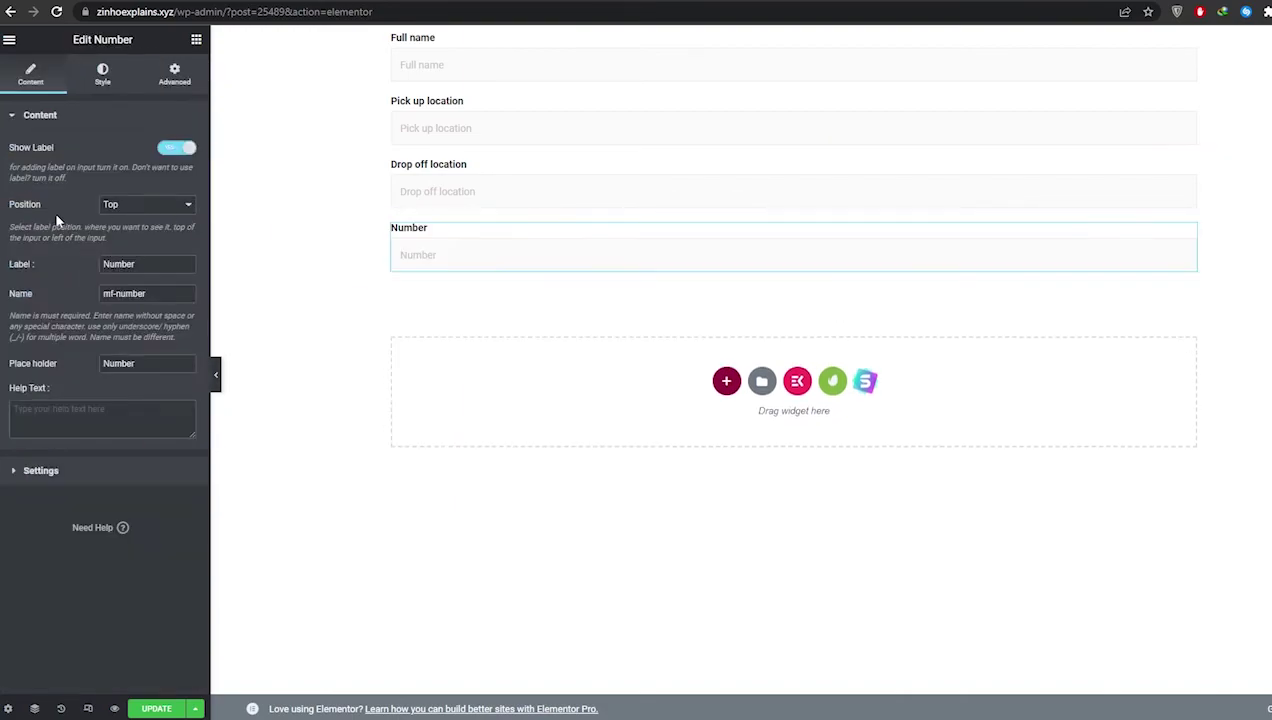
{"action": "double_click", "coordinate": [148, 264]}
Place a MetForm Submit Button in a new single-column section below the Number field, and exit the saved form to the dashboard.
{"action": "left_click", "coordinate": [726, 381]}
{"action": "left_click", "coordinate": [622, 425]}
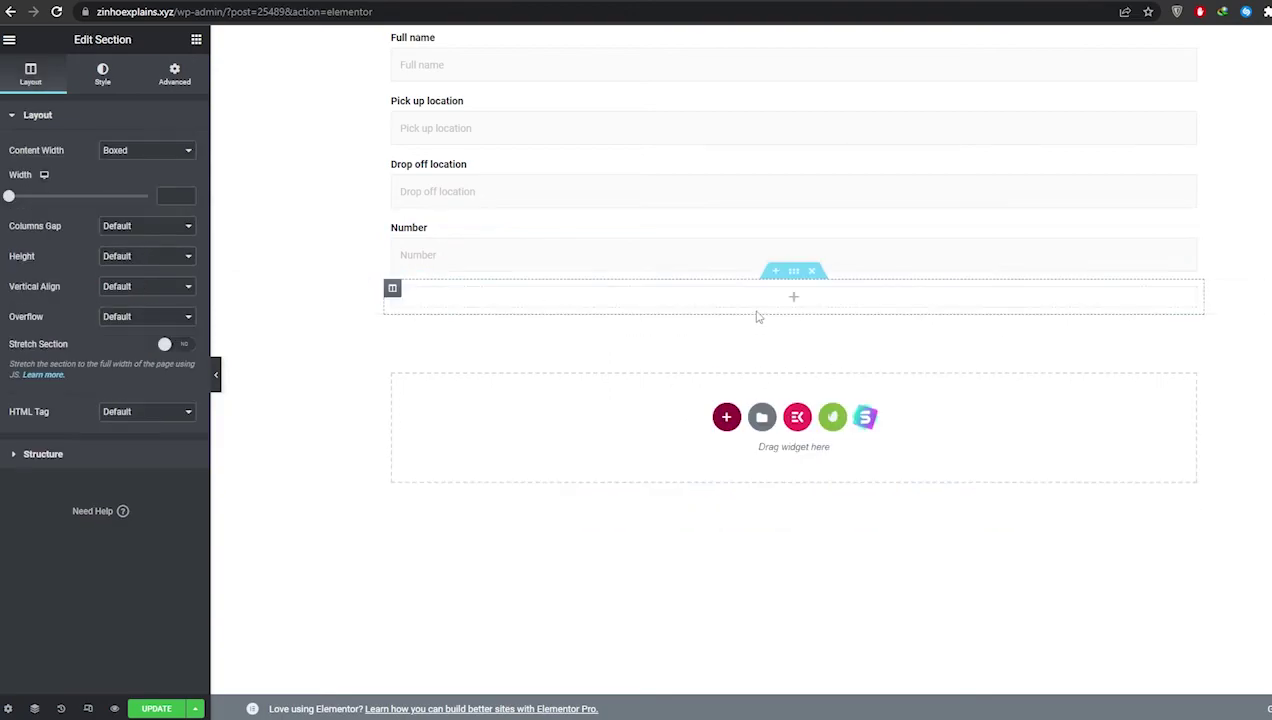
{"action": "left_click", "coordinate": [792, 299]}
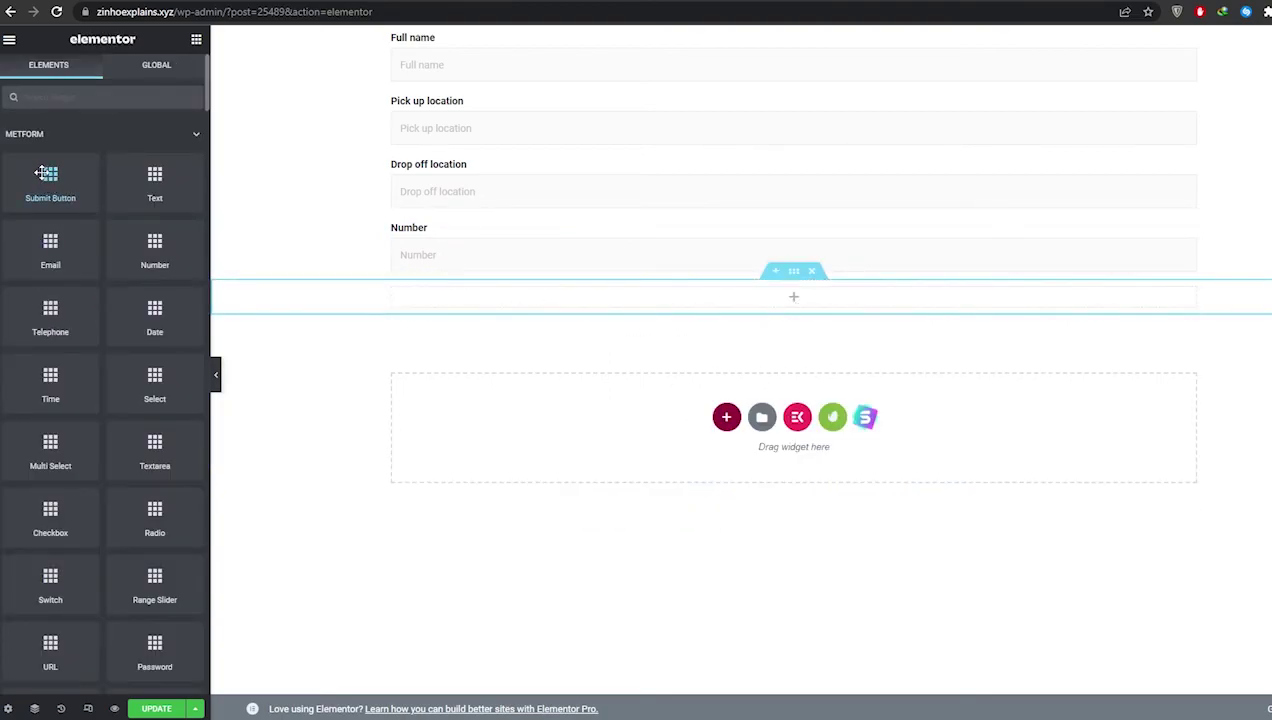
{"action": "left_click_drag", "start_coordinate": [58, 175], "coordinate": [790, 308]}
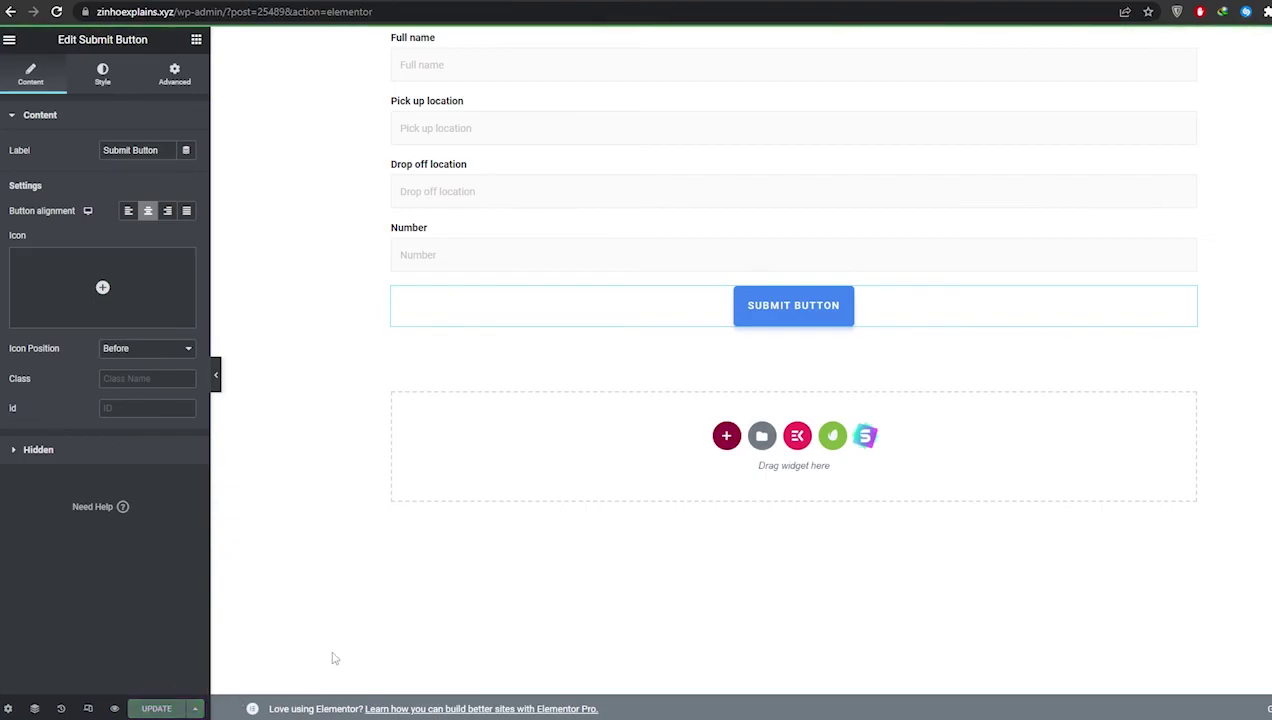
{"action": "left_click", "coordinate": [8, 41]}
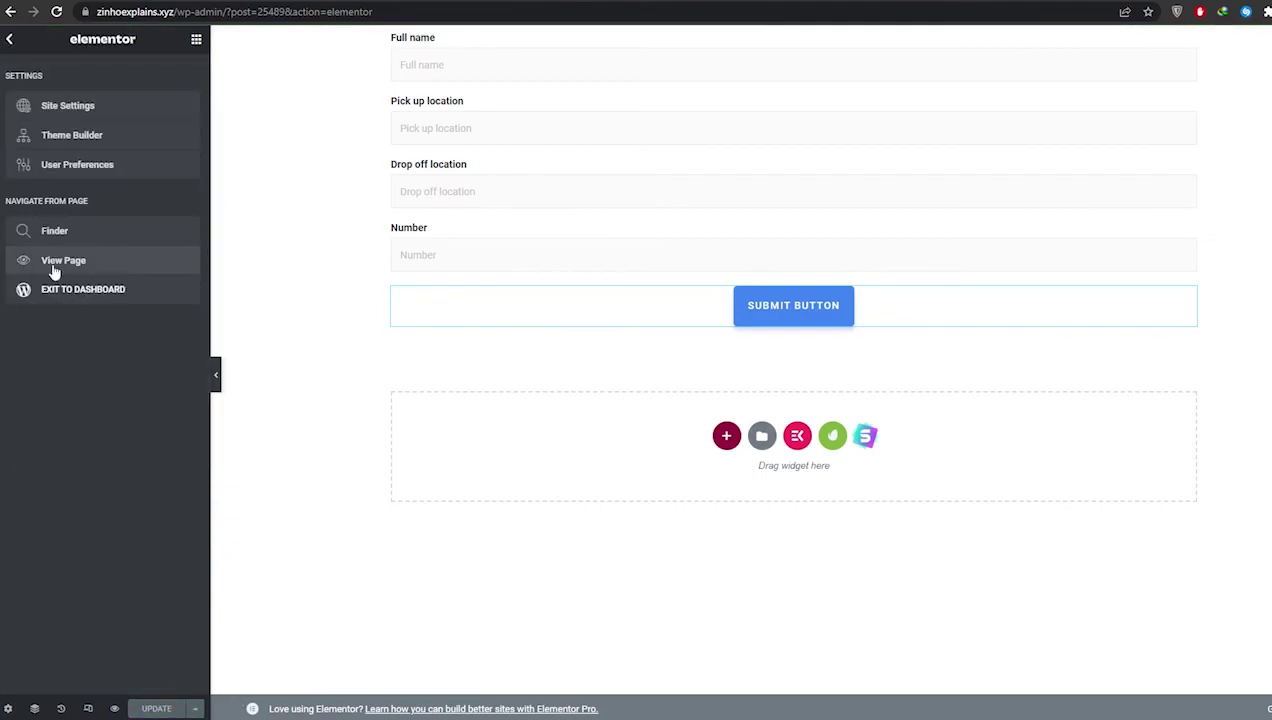
{"action": "left_click", "coordinate": [55, 290]}
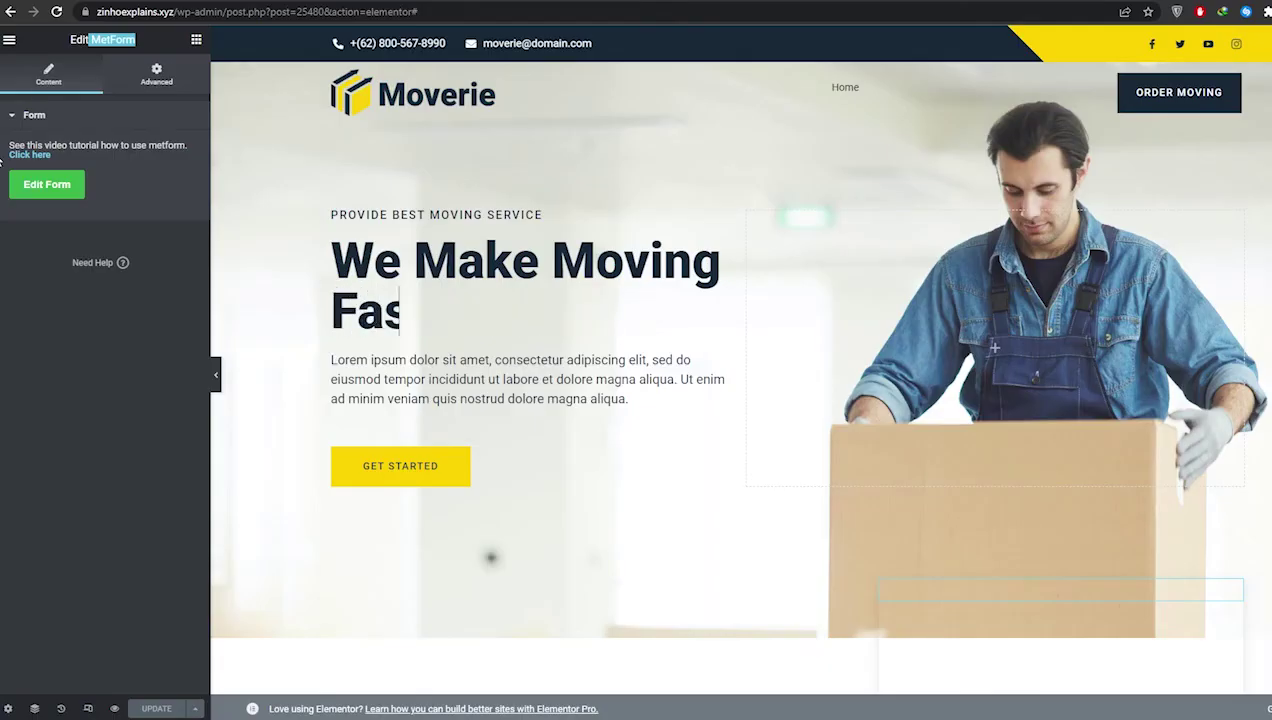
Assign the saved Pick up form to the Home page's MetForm widget and update and close its form editor.
{"action": "left_click", "coordinate": [58, 187]}
{"action": "left_click", "coordinate": [595, 170]}
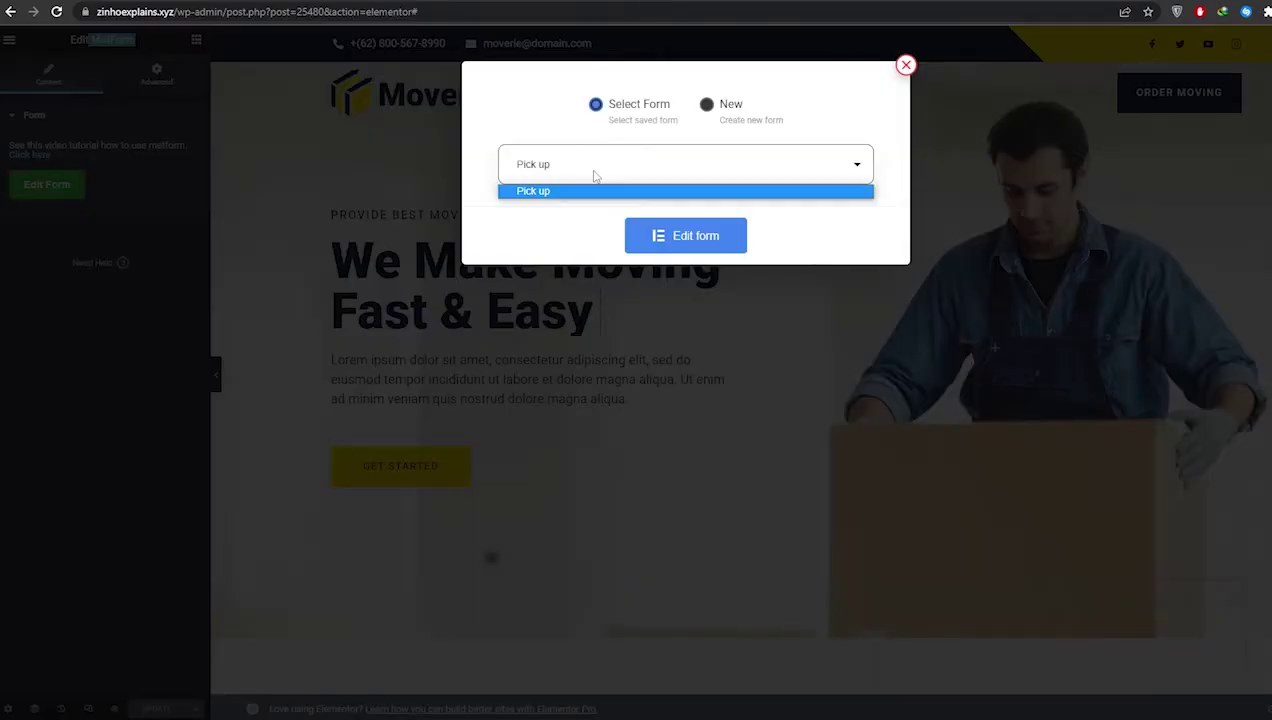
{"action": "left_click", "coordinate": [568, 192]}
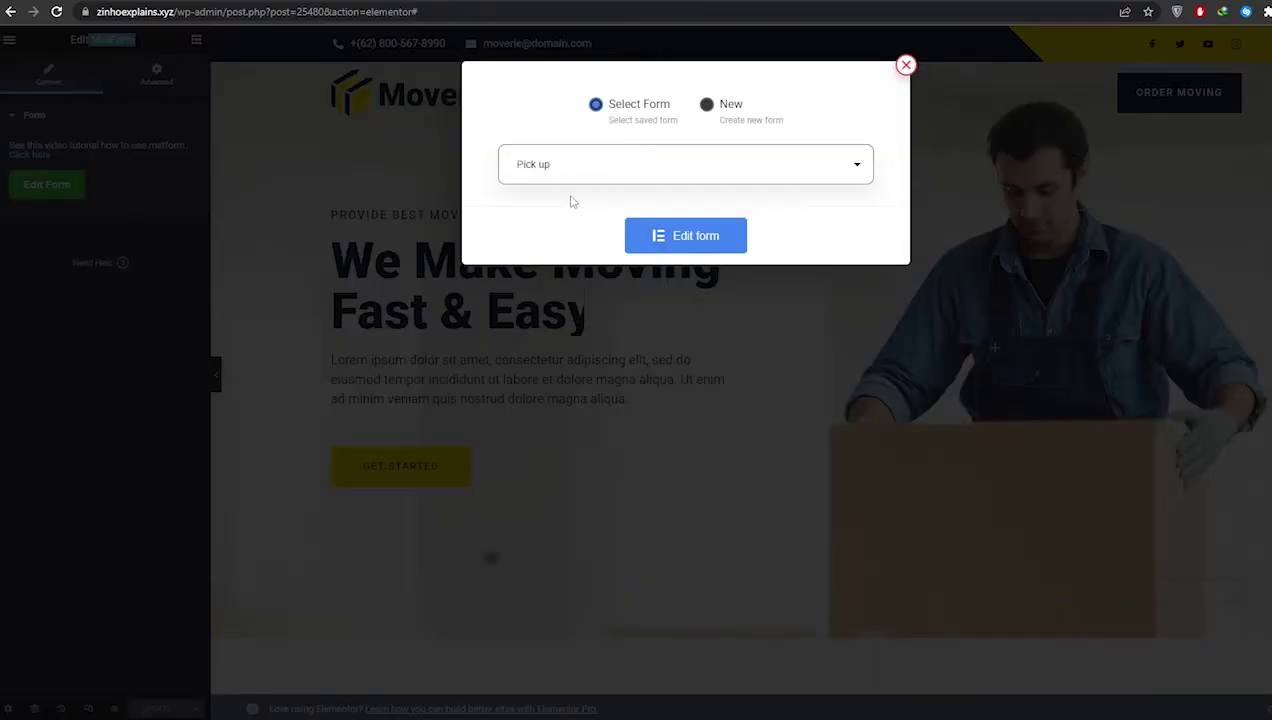
{"action": "left_click", "coordinate": [679, 244]}
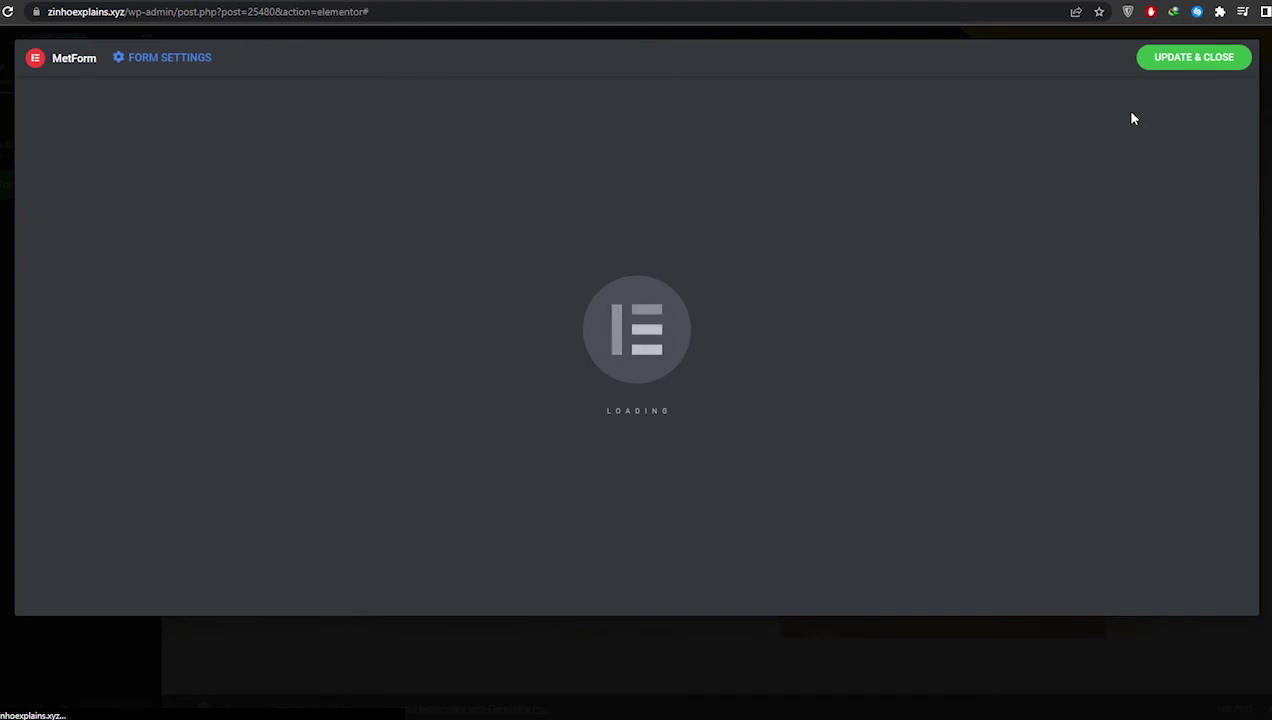
{"action": "left_click", "coordinate": [1163, 63]}
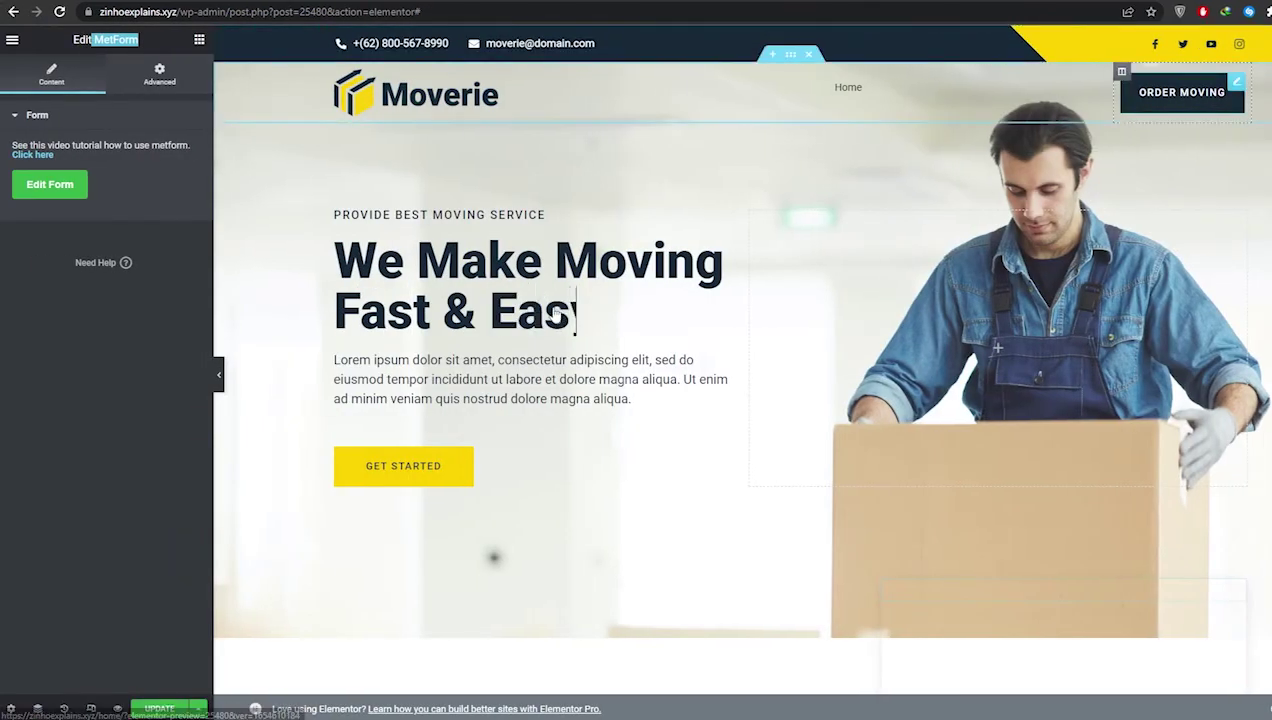
Check the Pick up form beside the About Us section and update the Home page.
{"action": "scroll", "coordinate": [958, 430], "scroll_direction": "down", "scroll_amount": 3}
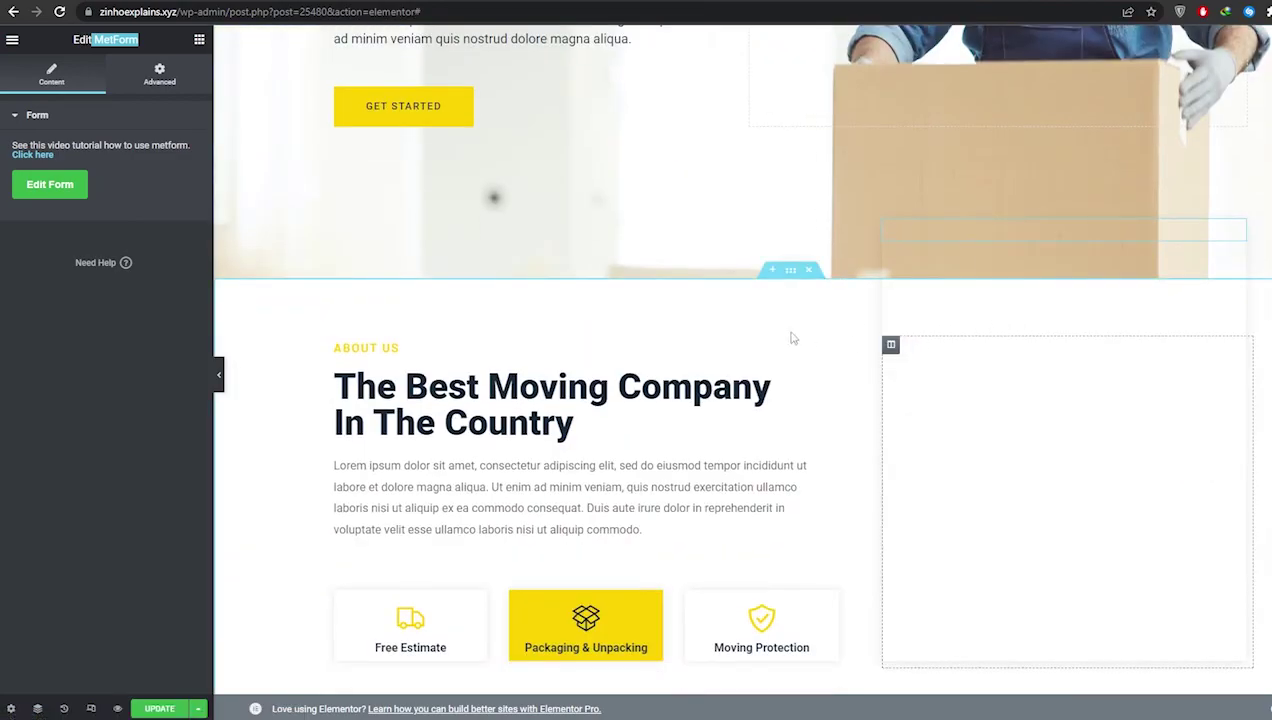
{"action": "scroll", "coordinate": [1076, 528], "scroll_direction": "down", "scroll_amount": 3}
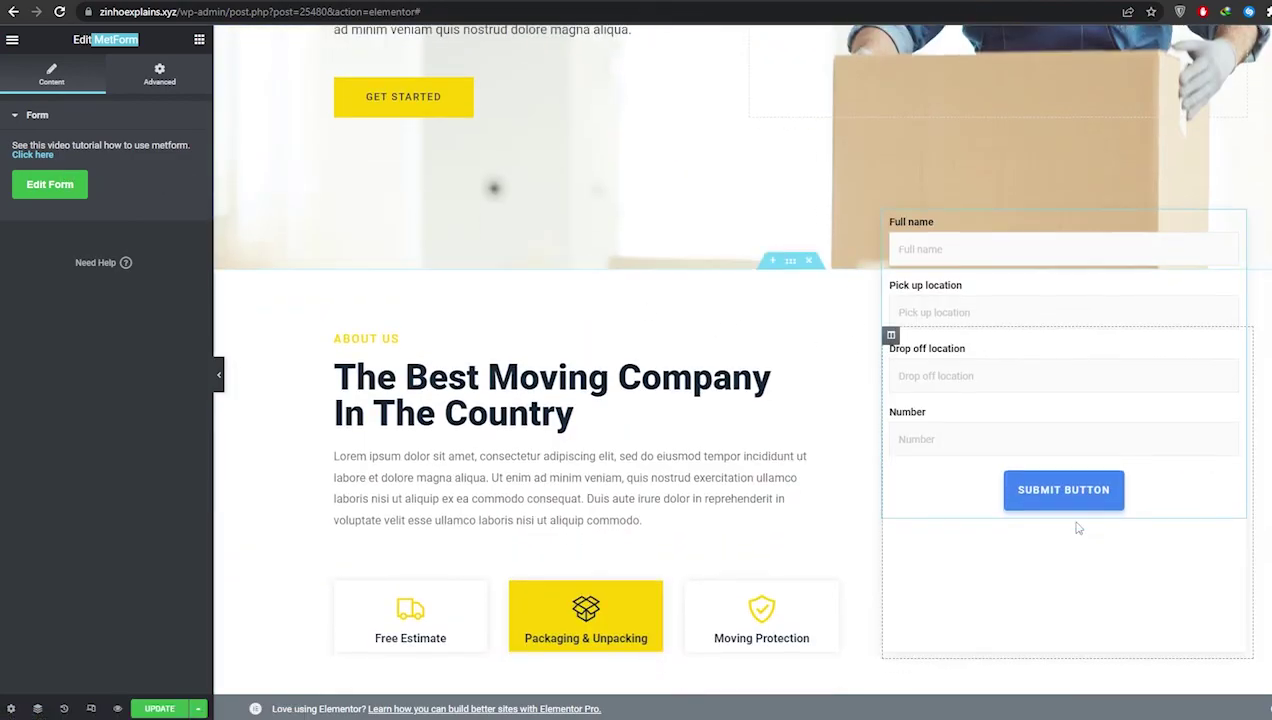
{"action": "scroll", "coordinate": [1073, 522], "scroll_direction": "up", "scroll_amount": 3}
{"action": "scroll", "coordinate": [1087, 335], "scroll_direction": "down", "scroll_amount": 12}
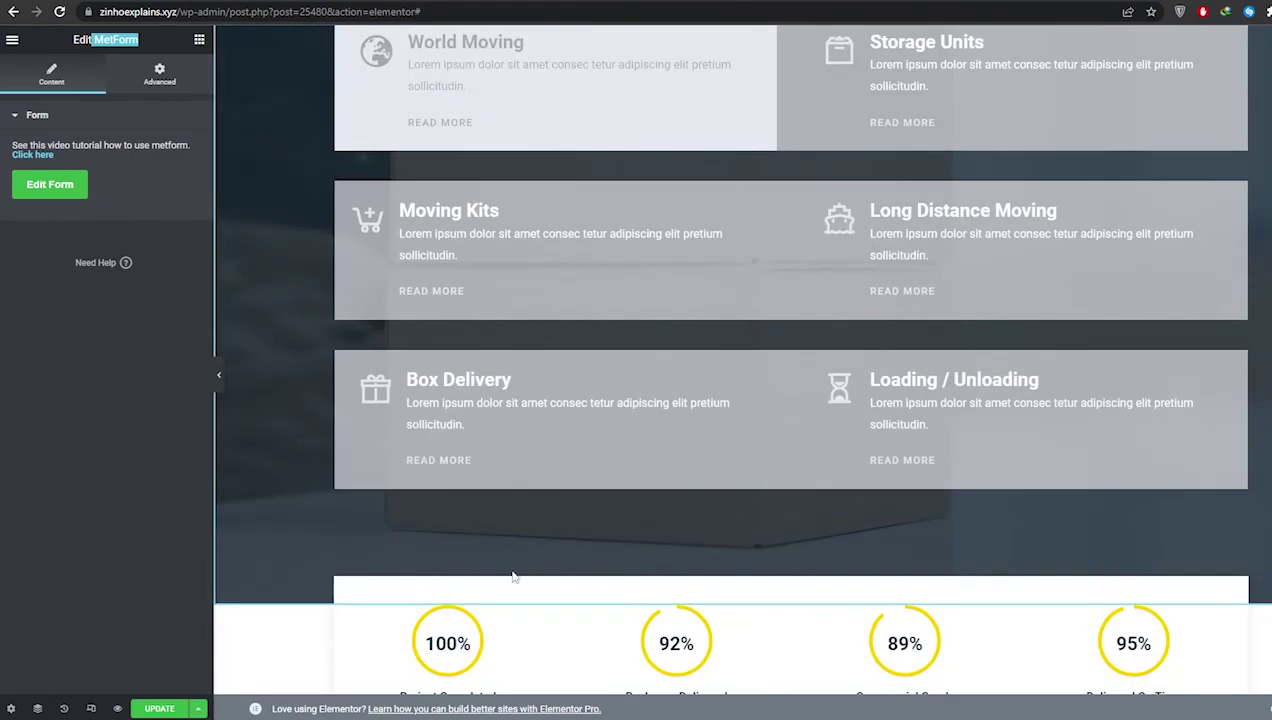
{"action": "left_click", "coordinate": [159, 708]}
Examine the Home page from the hero and form to the partners section, including the World Moving icon box's settings.
{"action": "scroll", "coordinate": [460, 625], "scroll_direction": "down", "scroll_amount": 3}
{"action": "scroll", "coordinate": [470, 621], "scroll_direction": "up", "scroll_amount": 10}
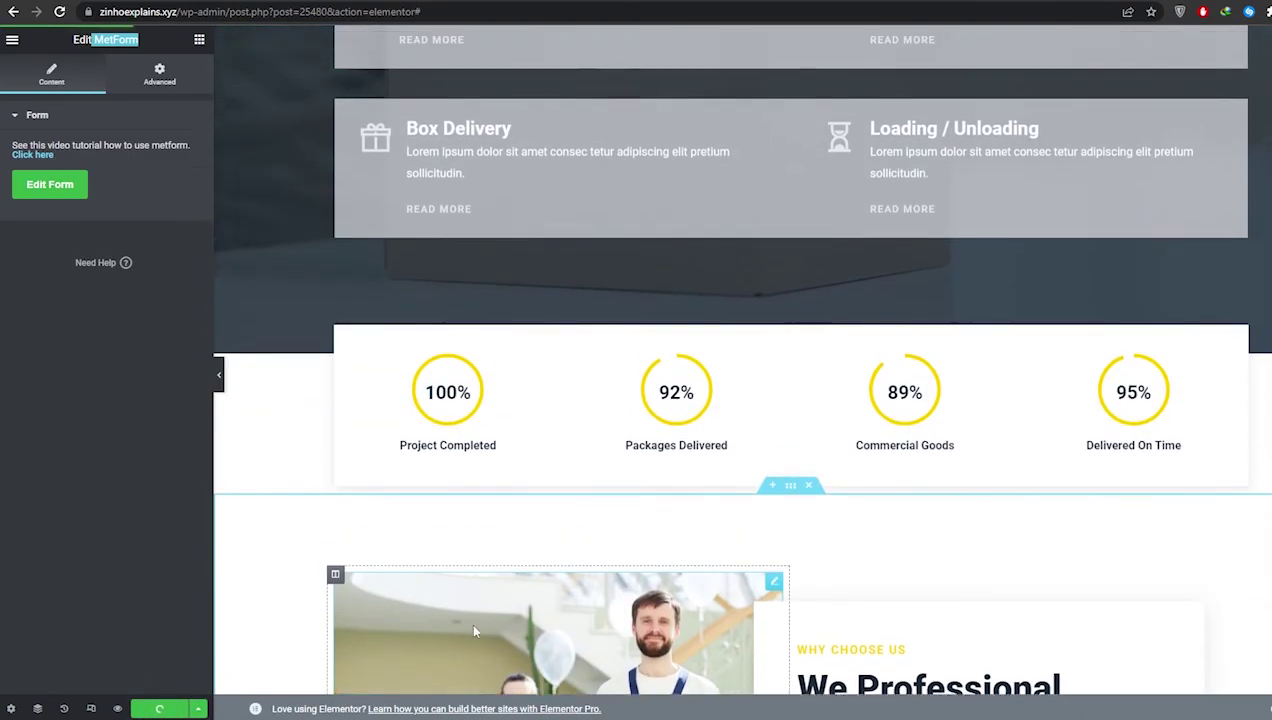
{"action": "scroll", "coordinate": [463, 627], "scroll_direction": "up", "scroll_amount": 8}
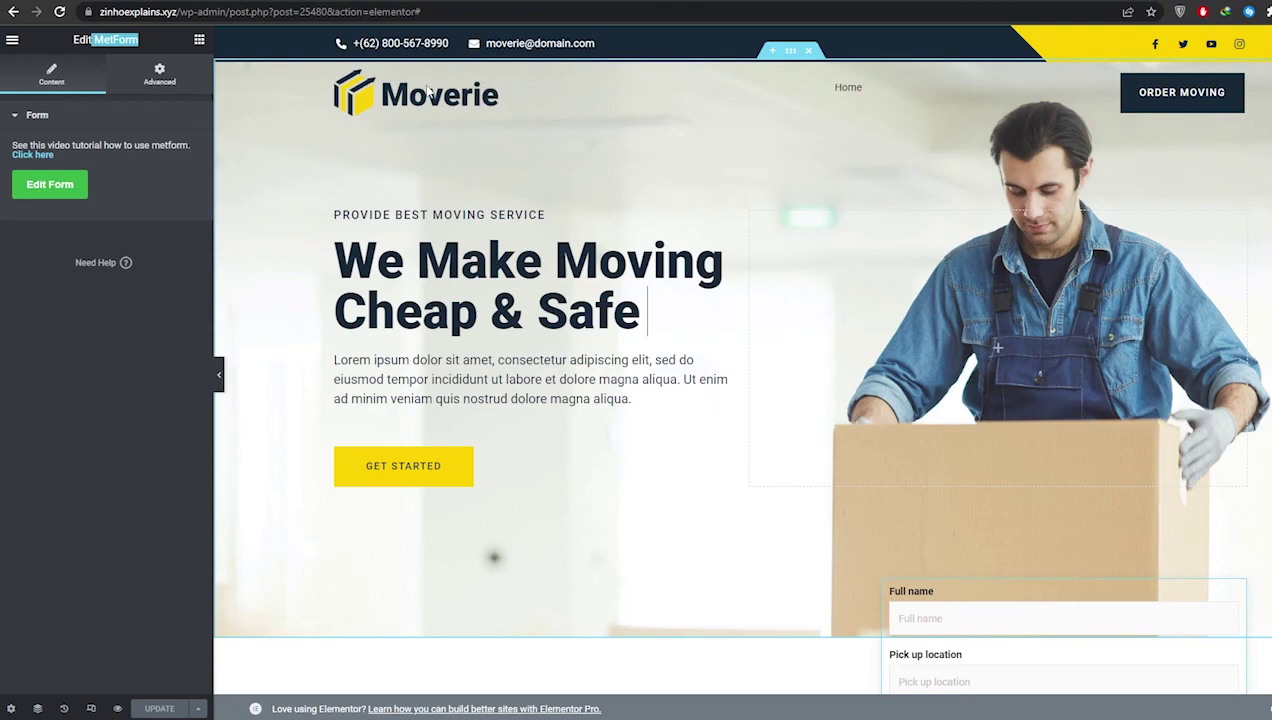
{"action": "scroll", "coordinate": [518, 404], "scroll_direction": "down", "scroll_amount": 5}
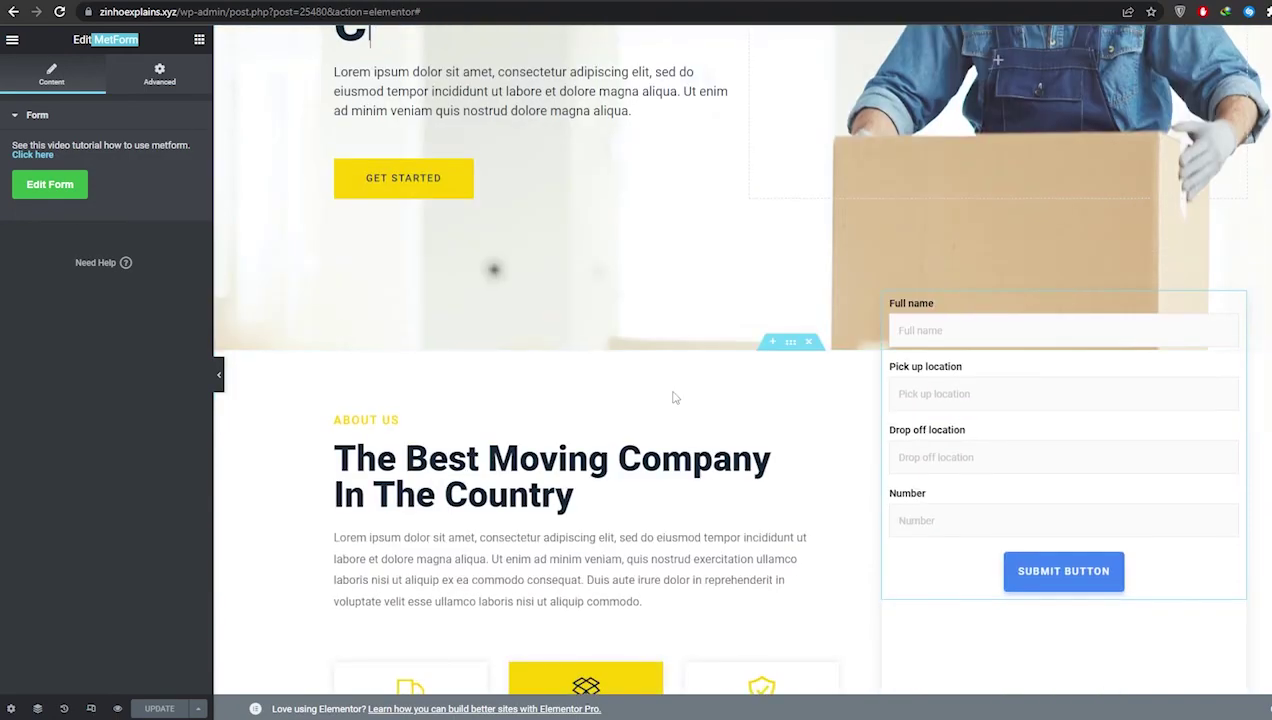
{"action": "scroll", "coordinate": [518, 404], "scroll_direction": "down", "scroll_amount": 4}
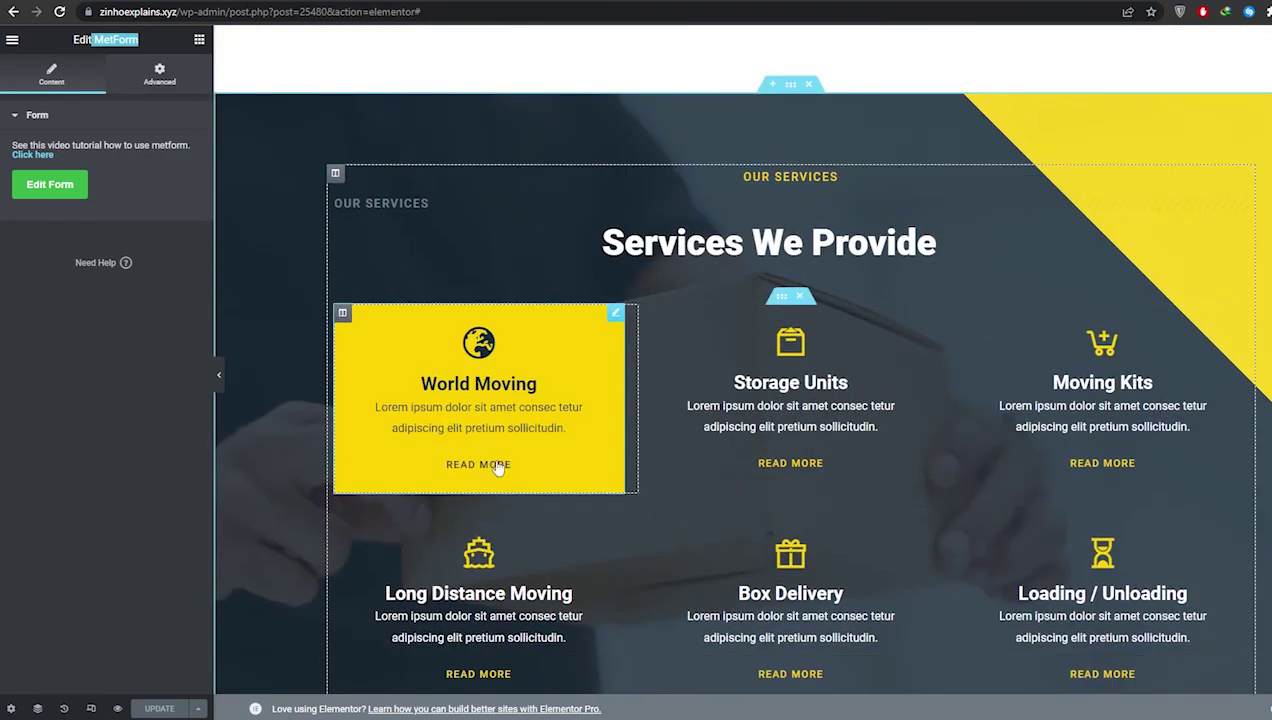
{"action": "left_click", "coordinate": [506, 411]}
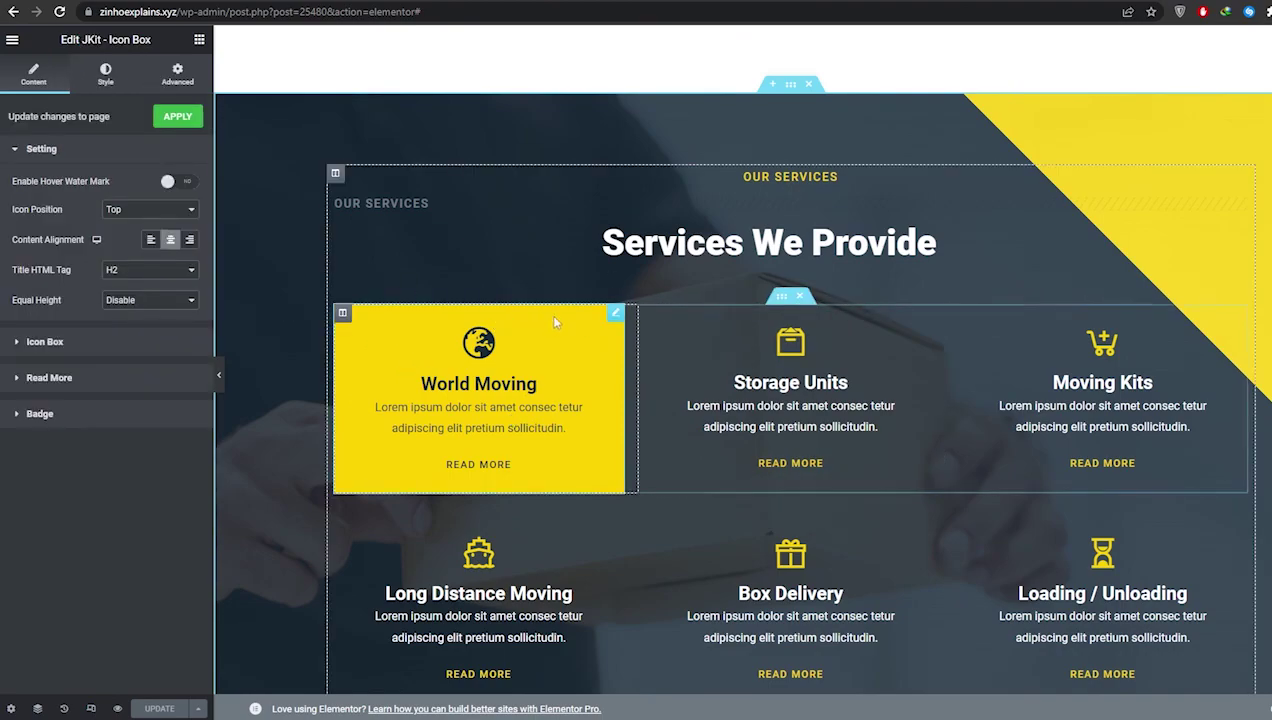
{"action": "scroll", "coordinate": [403, 443], "scroll_direction": "down", "scroll_amount": 5}
{"action": "scroll", "coordinate": [312, 478], "scroll_direction": "down", "scroll_amount": 7}
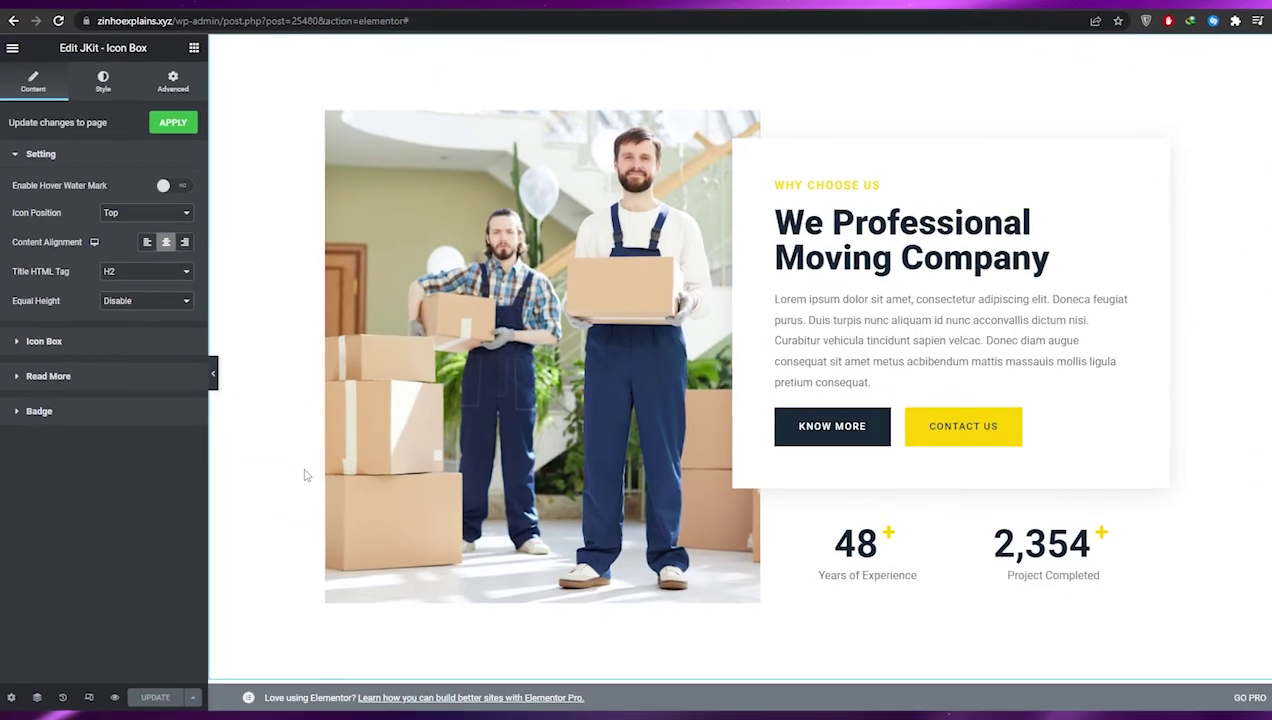
{"action": "scroll", "coordinate": [306, 476], "scroll_direction": "down", "scroll_amount": 4}
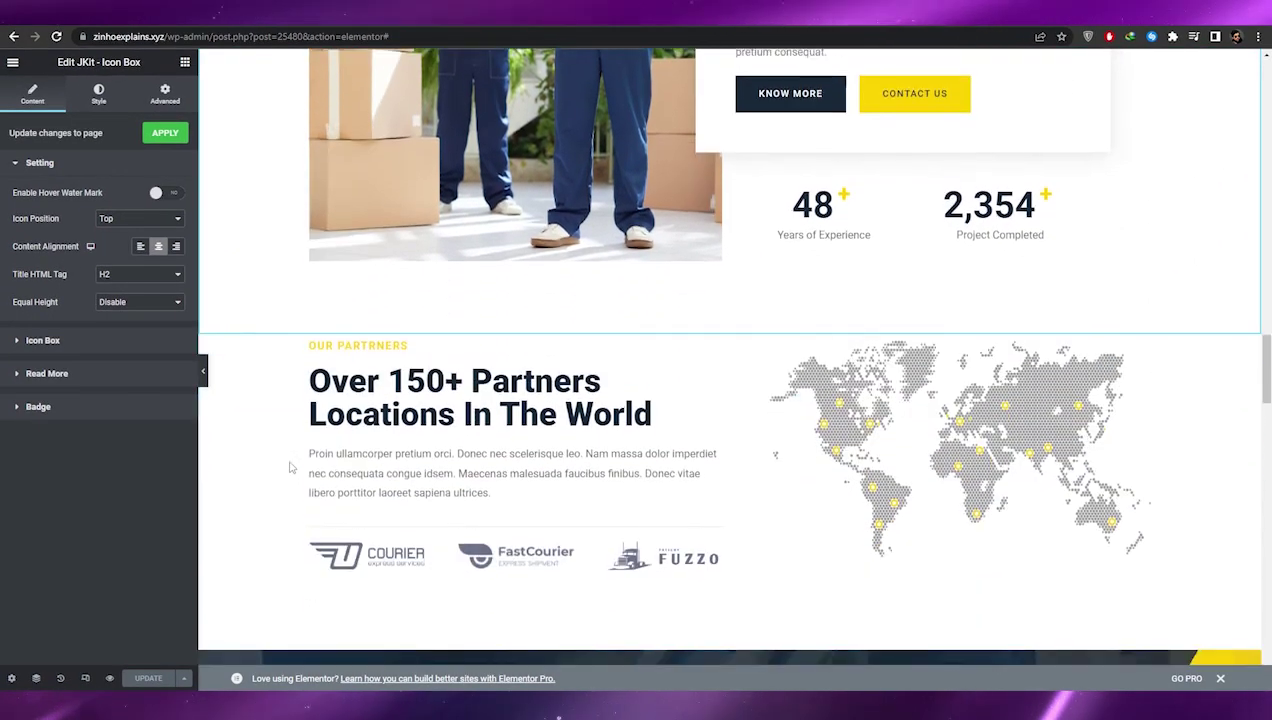